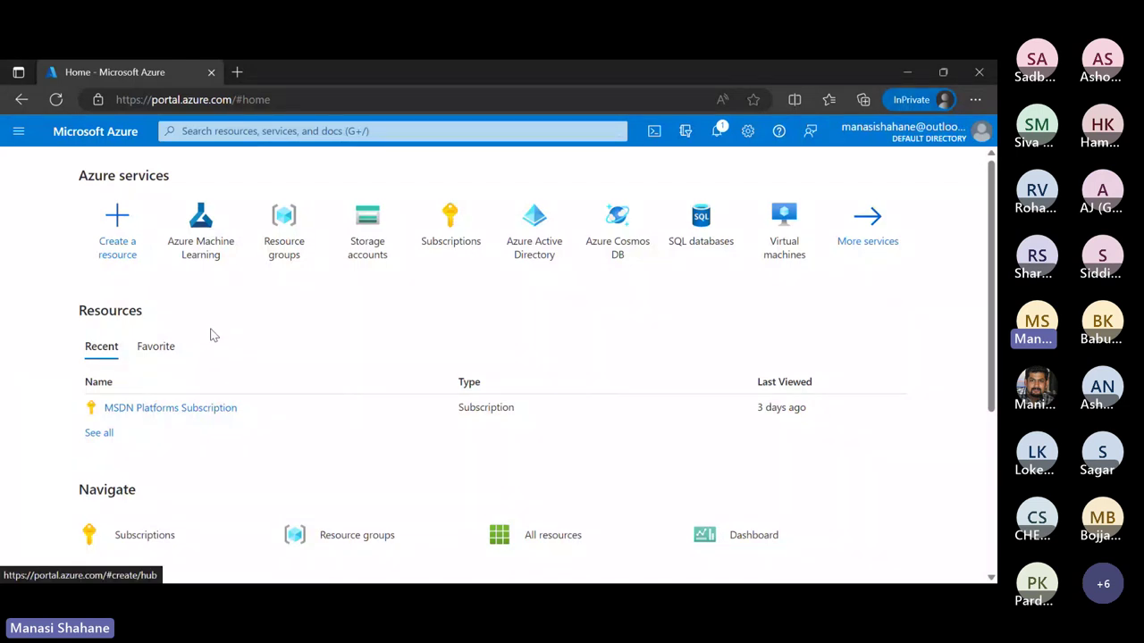
- Create a resource group named mlrg in the MSDN Platforms Subscription with the East US region
click(283, 227)
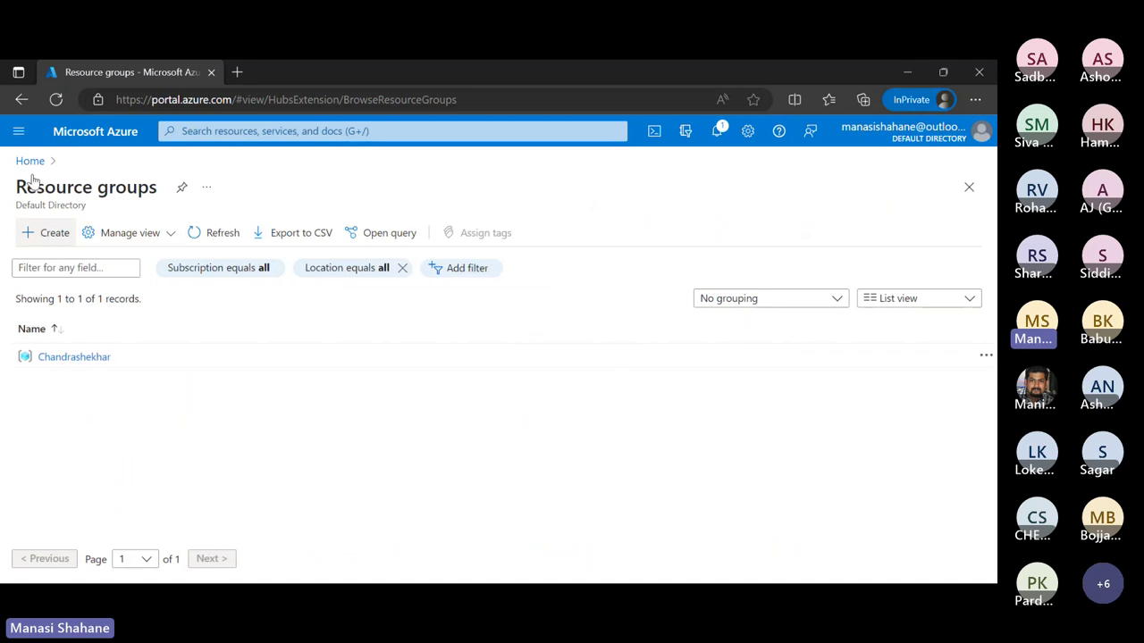
click(46, 232)
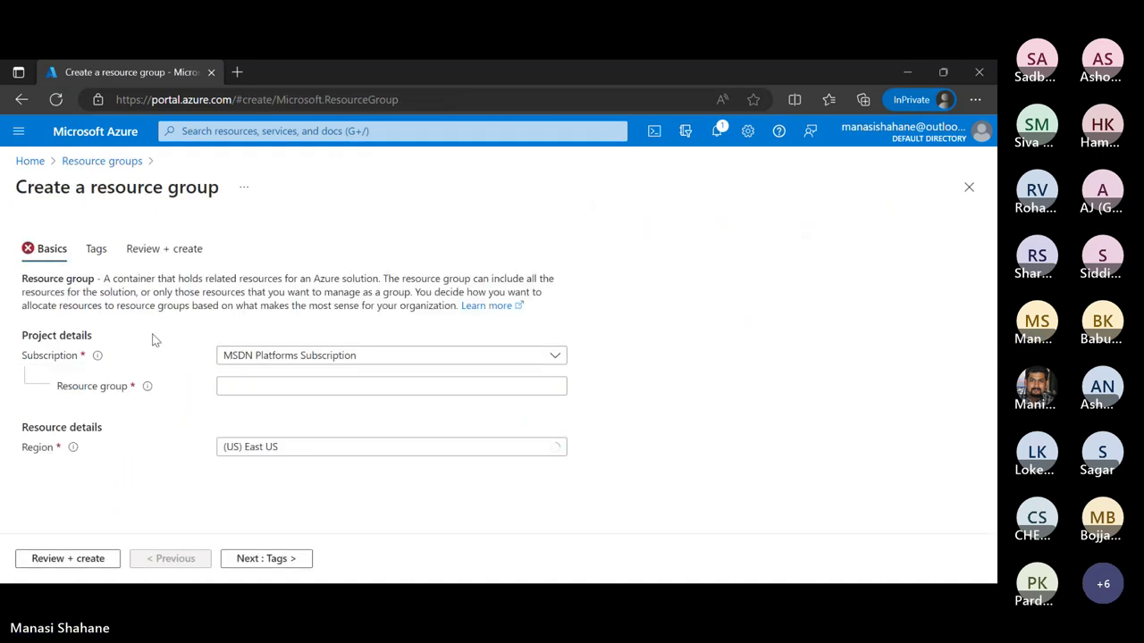
text(mlrg)
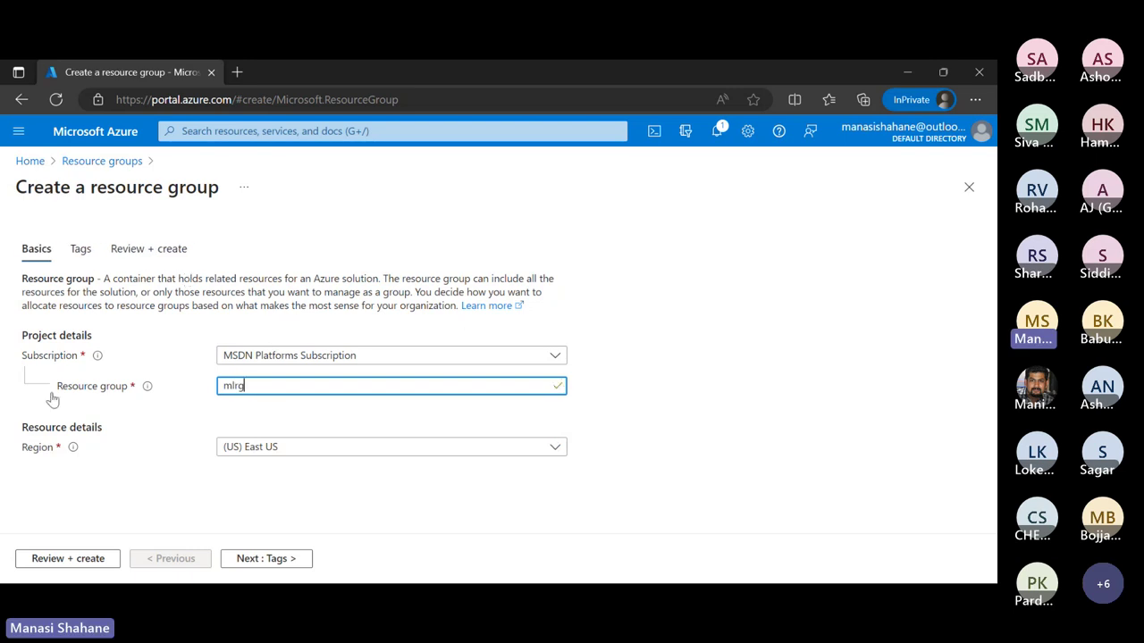
key(Return)
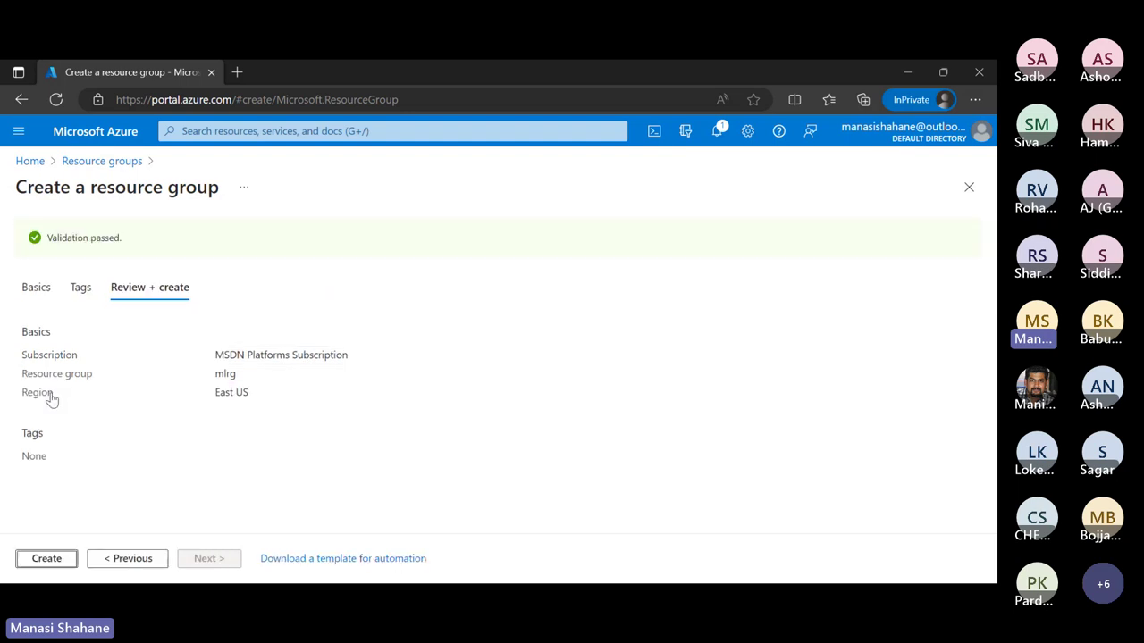
key(Return)
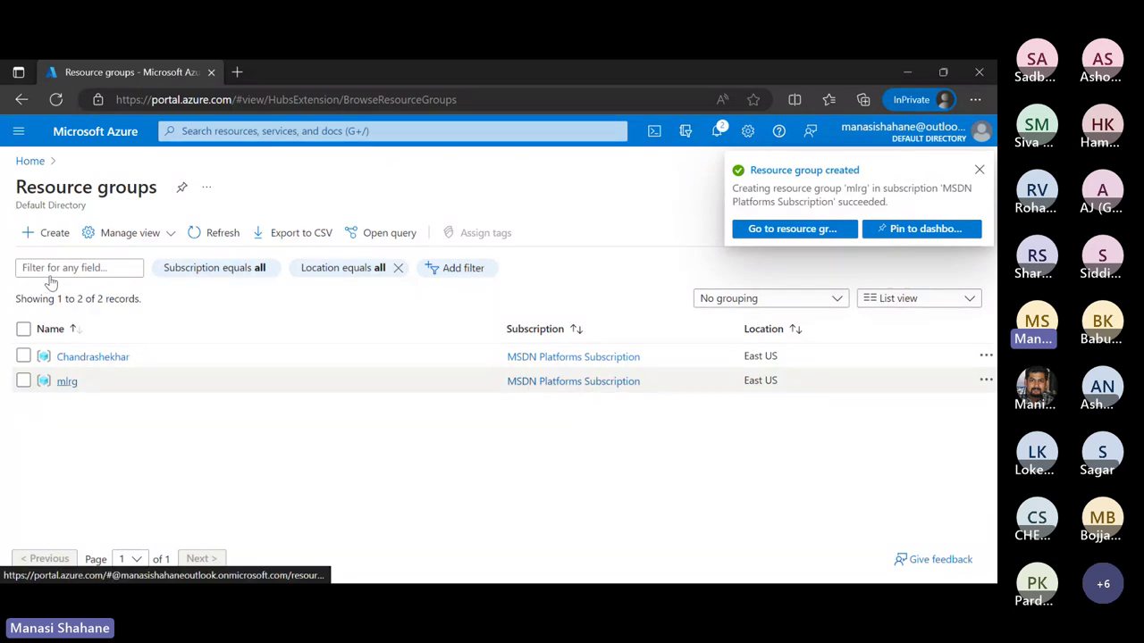
- Return to the portal home page and search all resources and services for "azure machine"
click(29, 160)
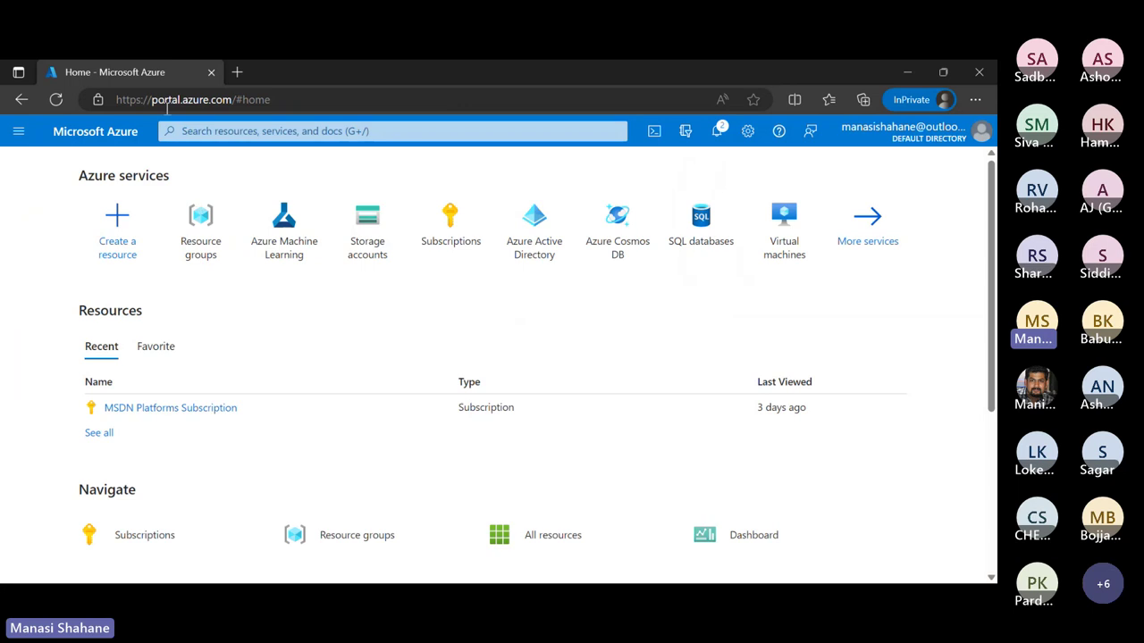
click(204, 118)
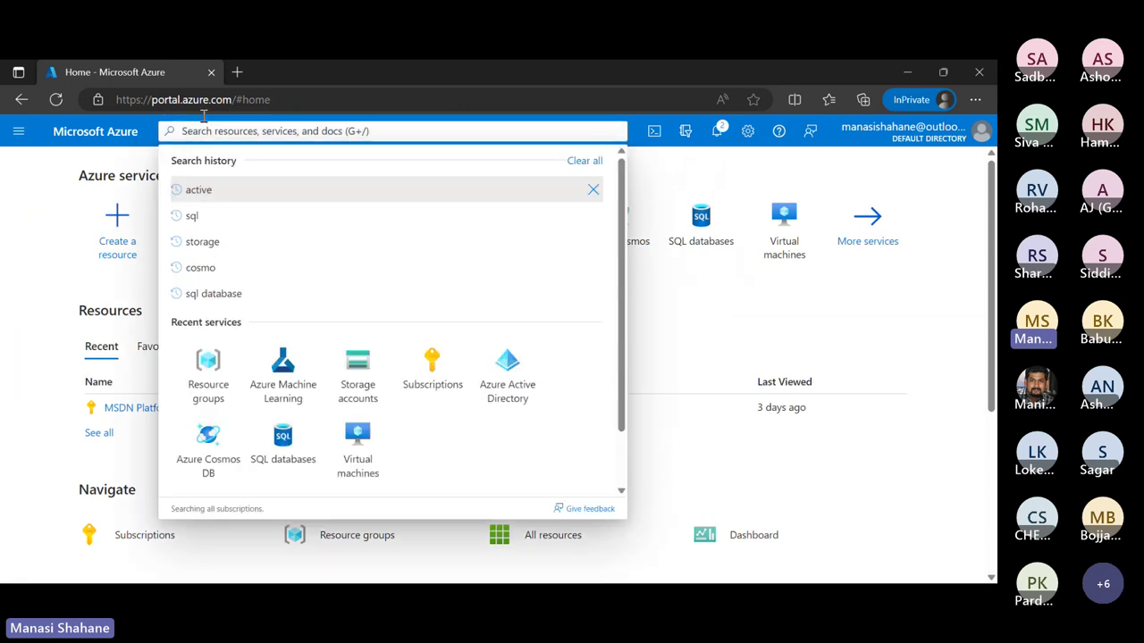
text(azure machine)
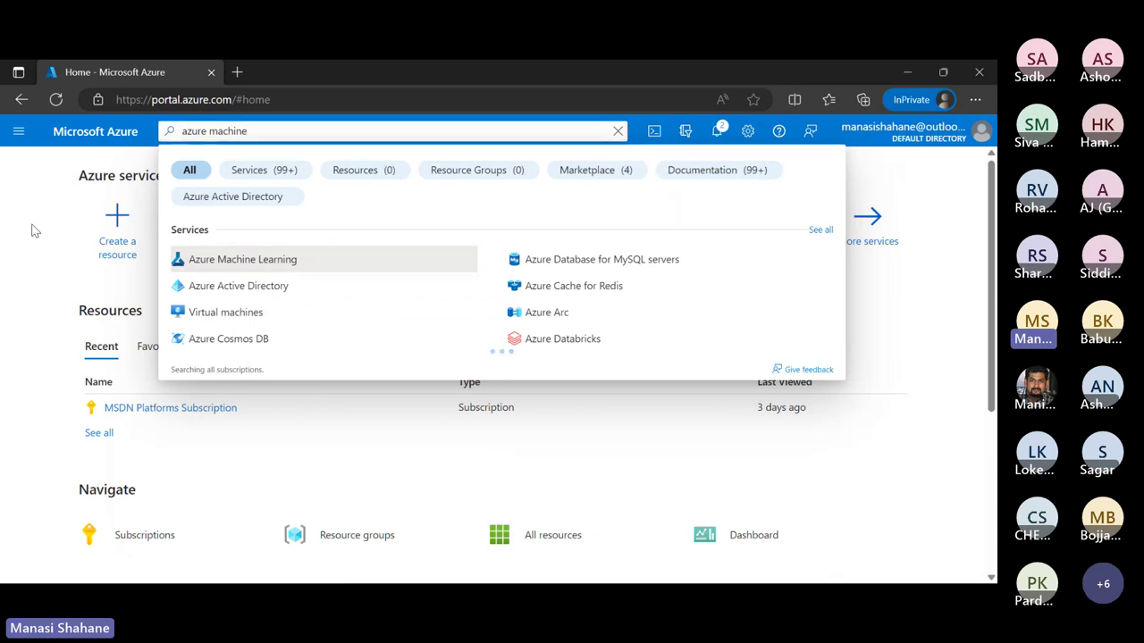
- Browse the AI + Machine Learning category of the resource creation catalogue for the available services
click(90, 187)
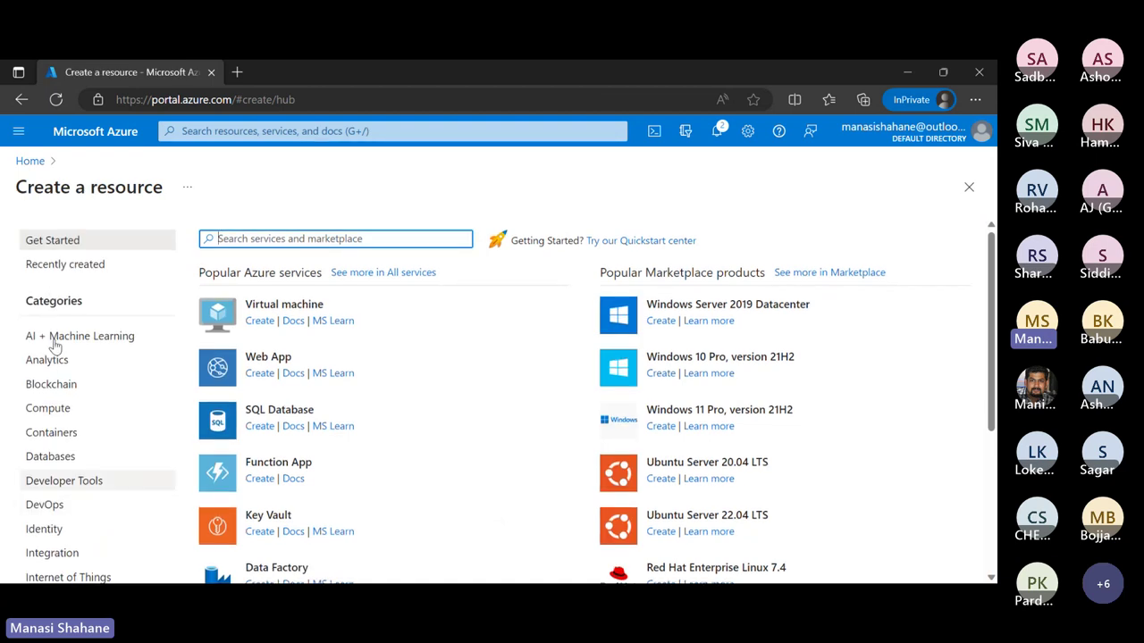
scroll(51, 338, down, 1)
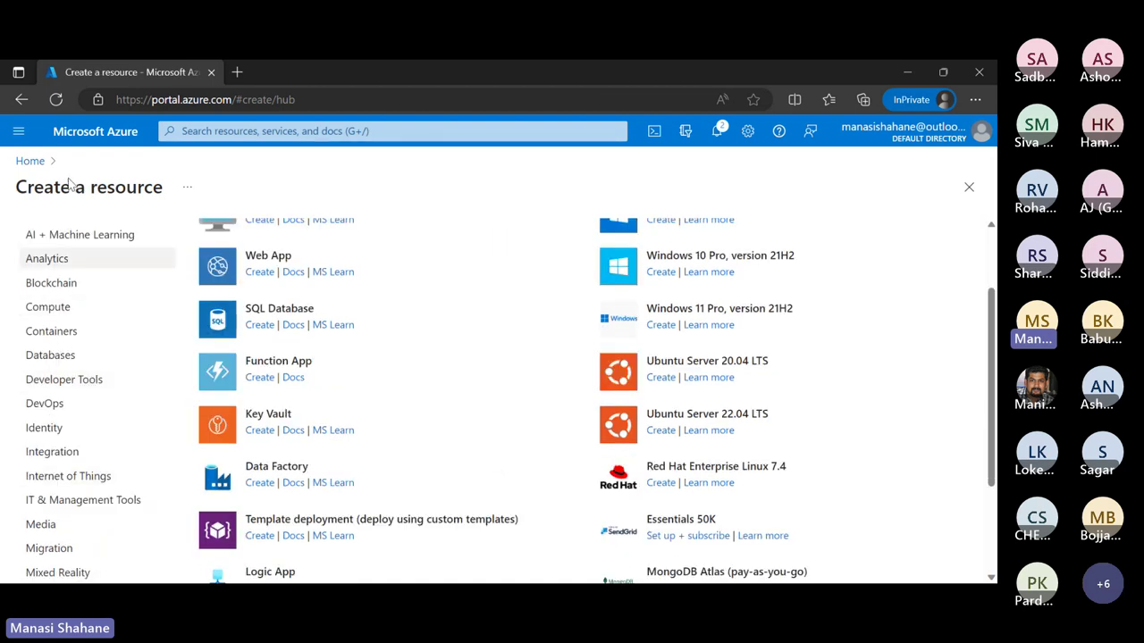
click(79, 235)
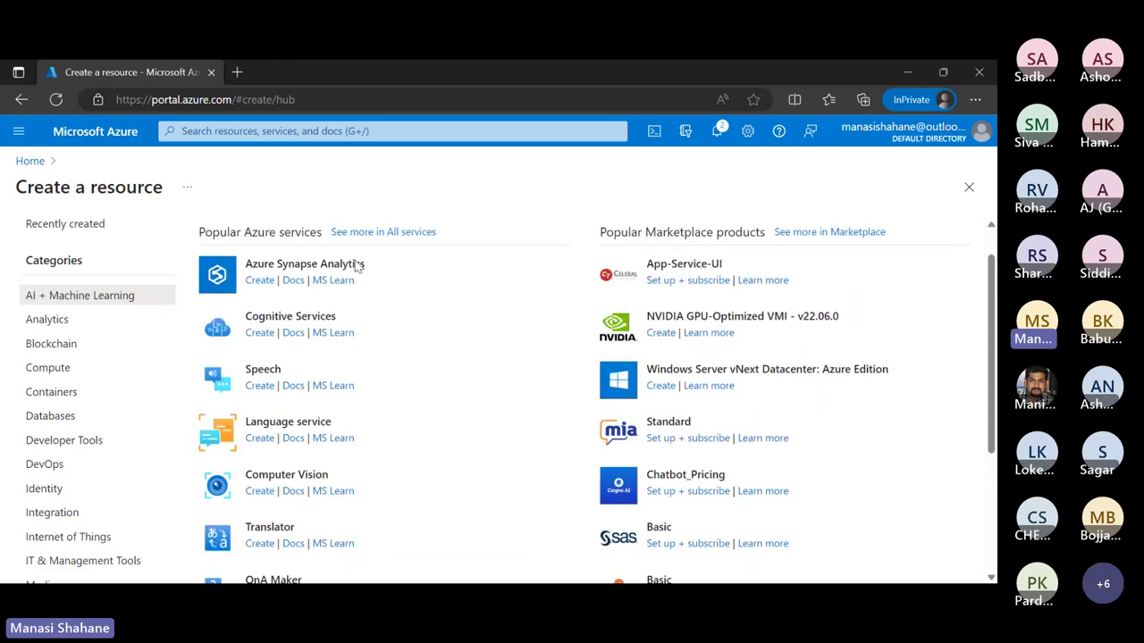
scroll(255, 317, down, 1)
scroll(255, 317, down, 2)
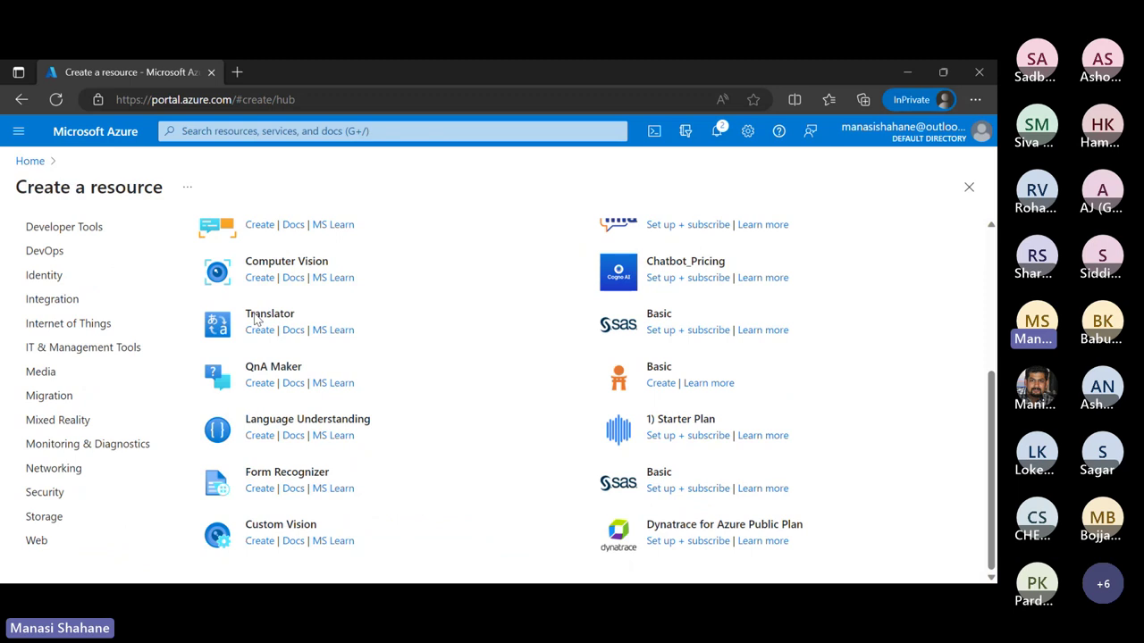
scroll(257, 319, up, 3)
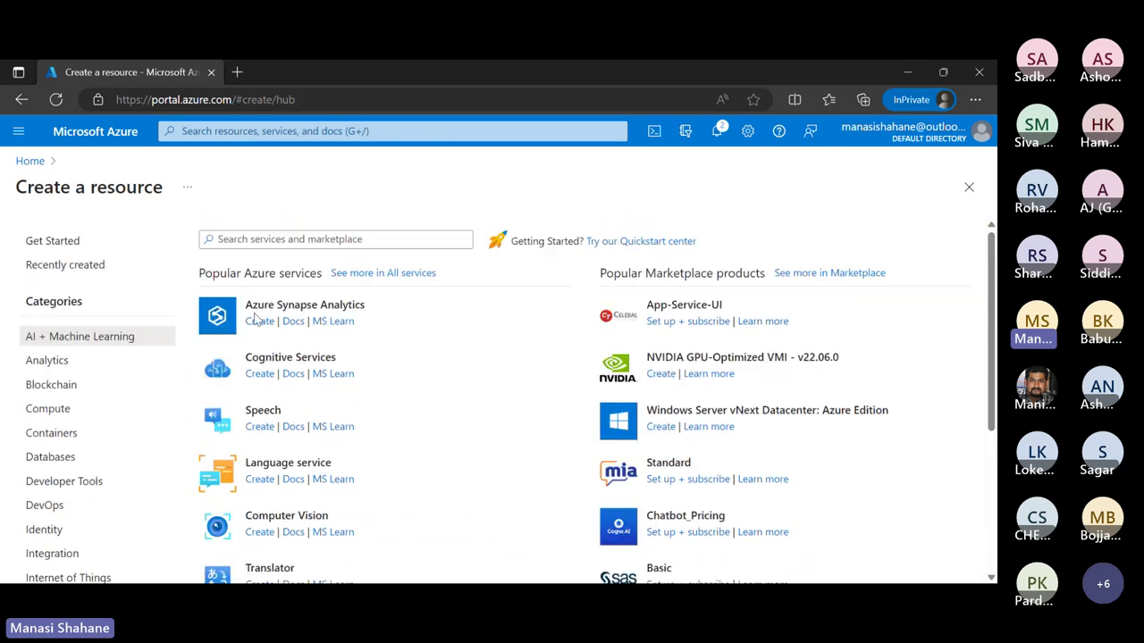
scroll(257, 319, down, 3)
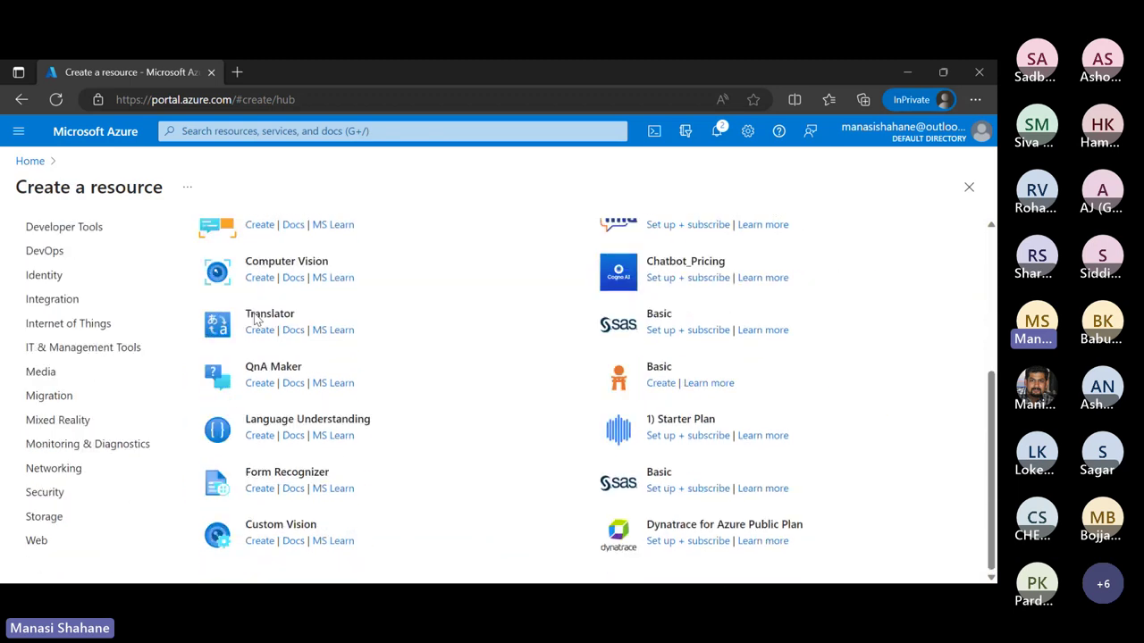
- Start a new Azure Machine Learning workspace from the home page and assign it to the mlrg resource group
click(29, 161)
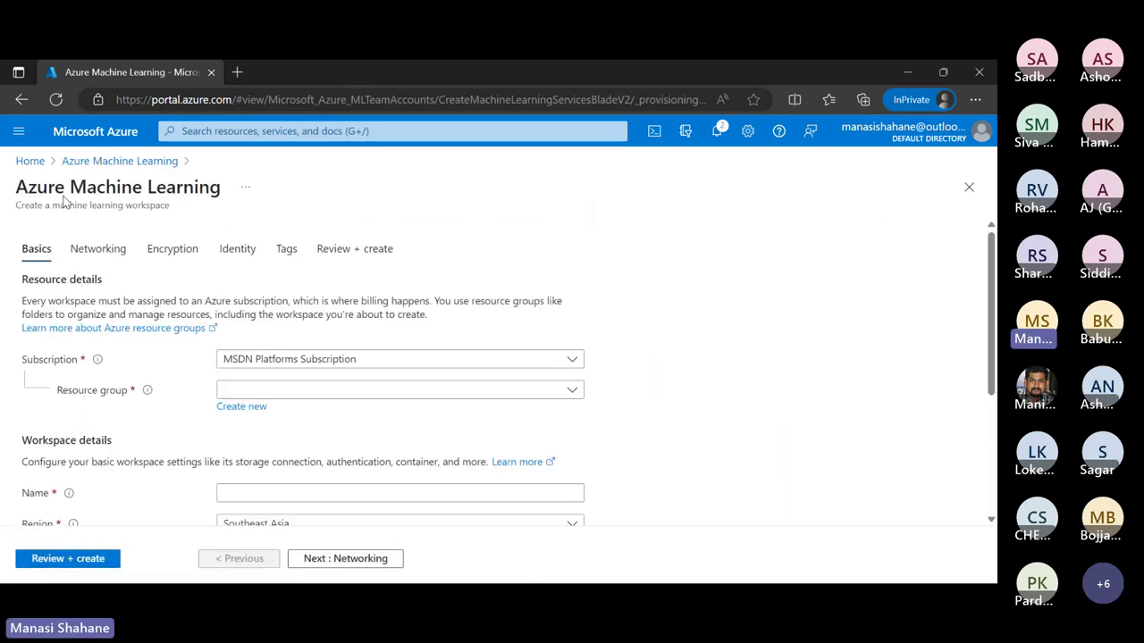
scroll(449, 263, down, 2)
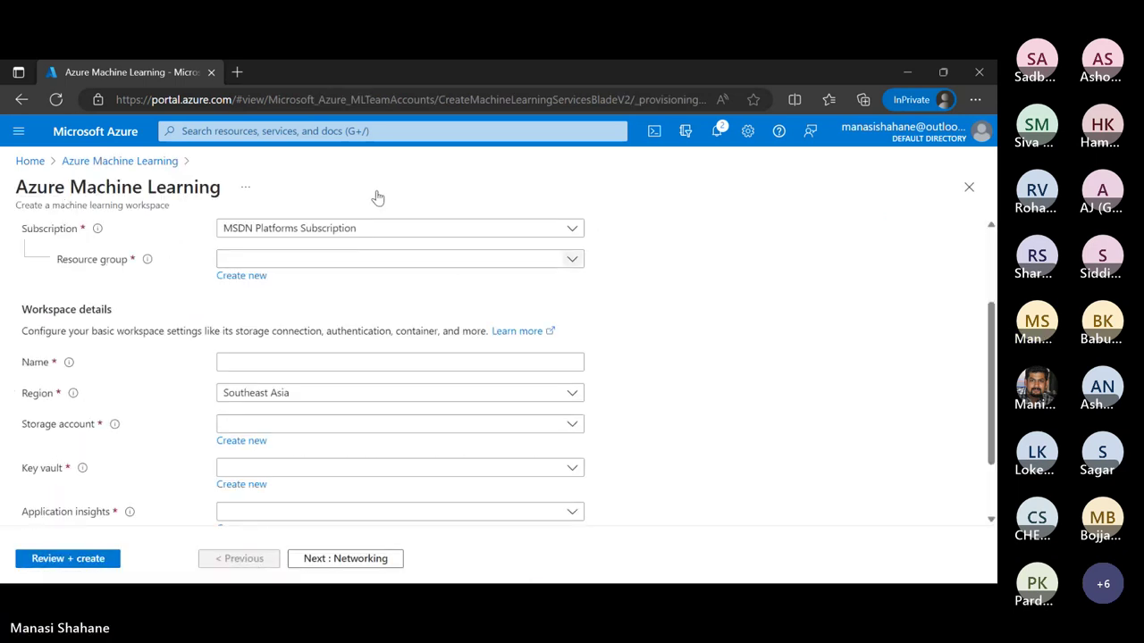
click(393, 260)
click(246, 335)
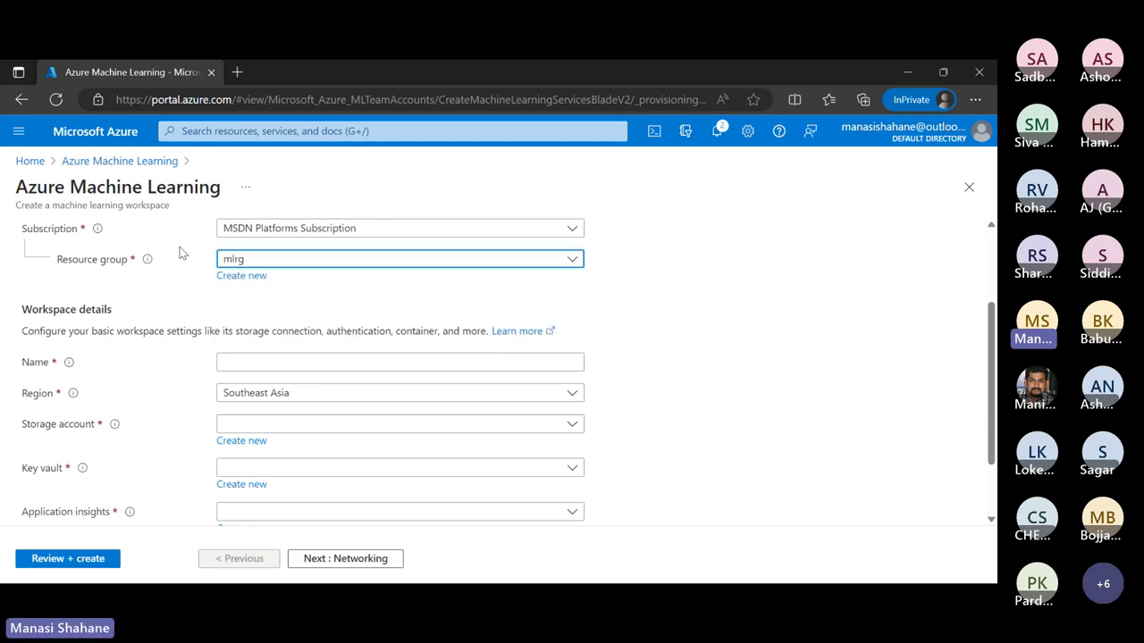
- Set the machine learning workspace's region to East US
key(space)
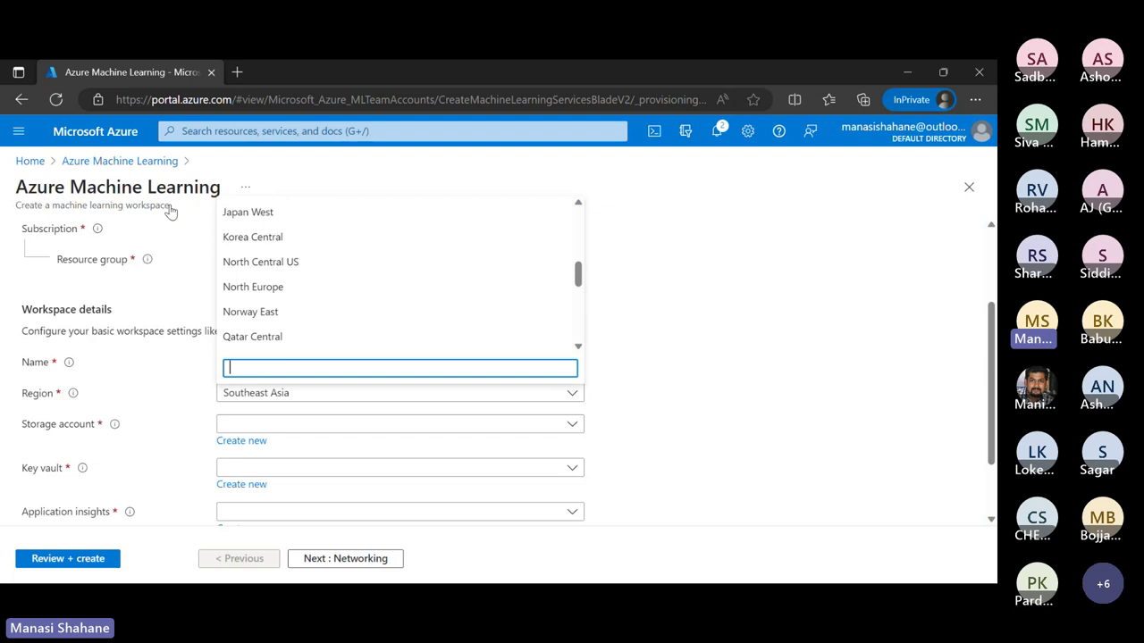
key(Up)
key(Up)
key(Up)
key(Up)
key(Up)
key(Up)
key(Up)
key(Up)
key(Return)
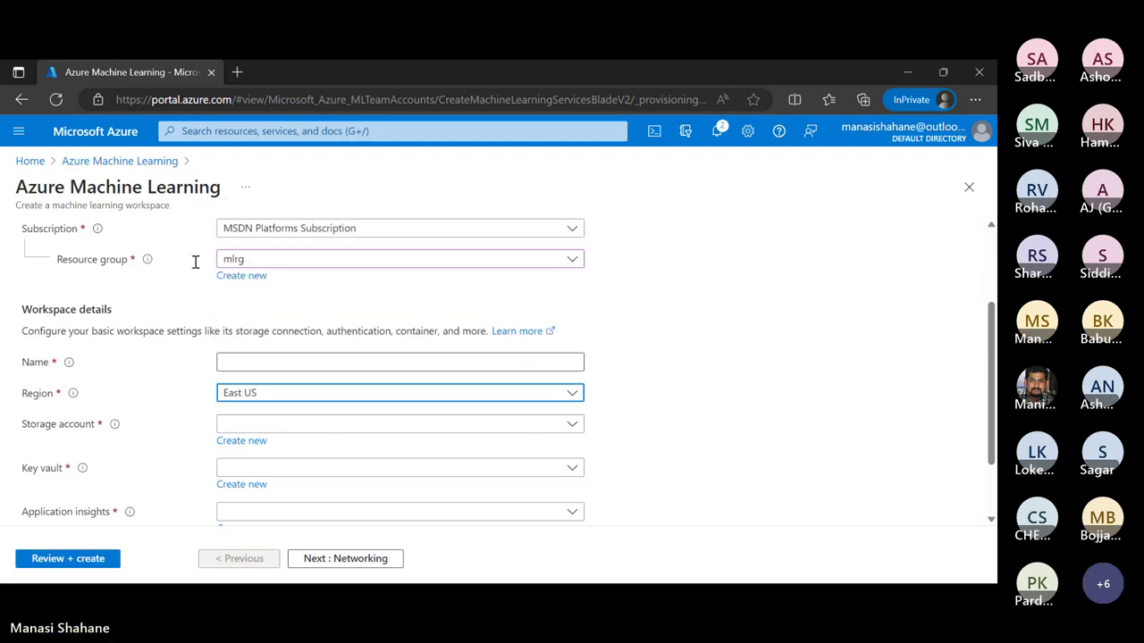
- Name the machine learning workspace mymlworkspace
key(shift+Tab)
text(m)
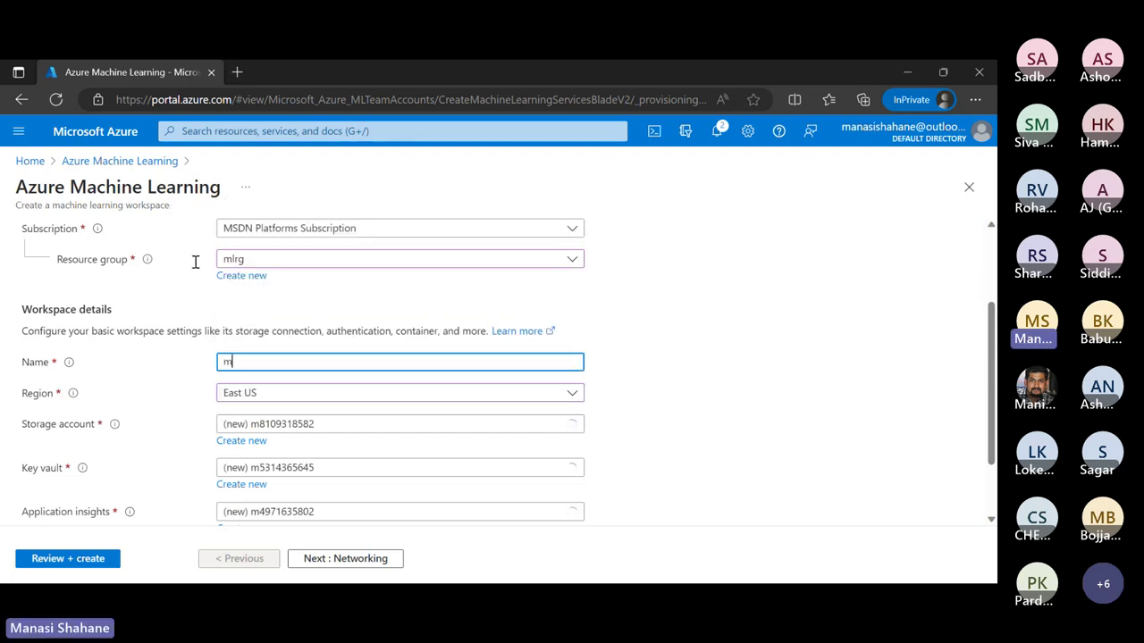
text(yml)
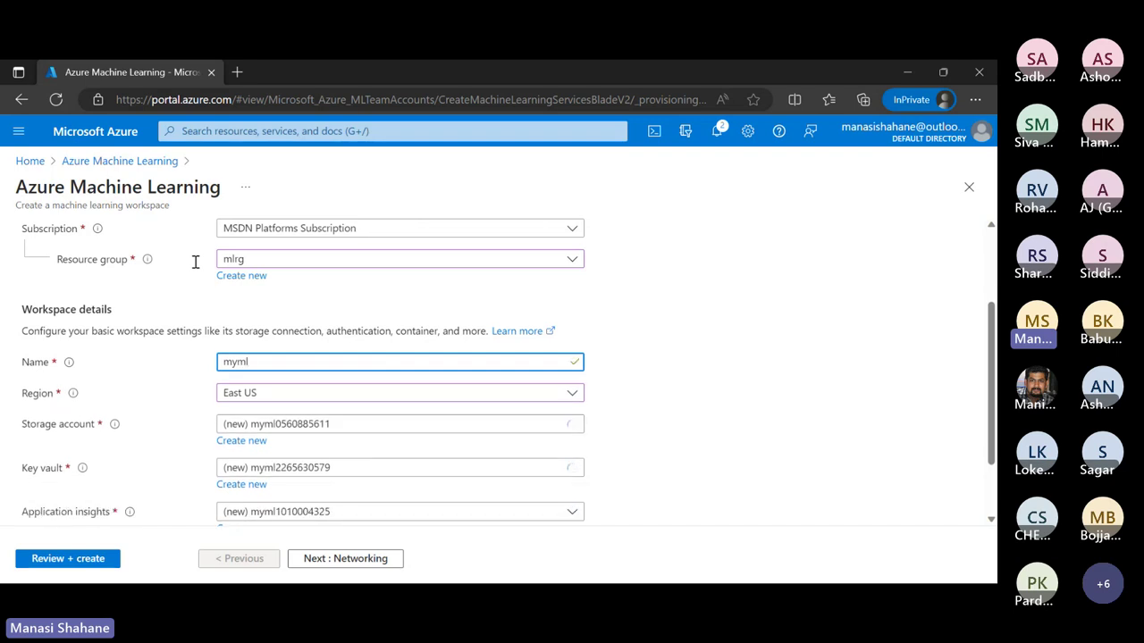
text(worksp)
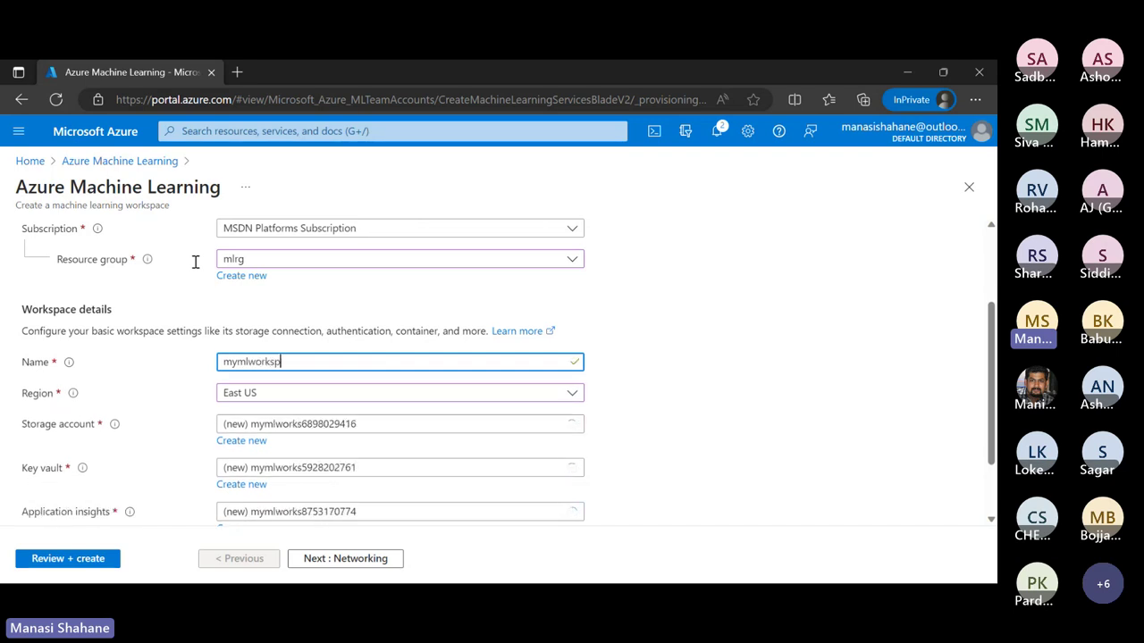
text(ace)
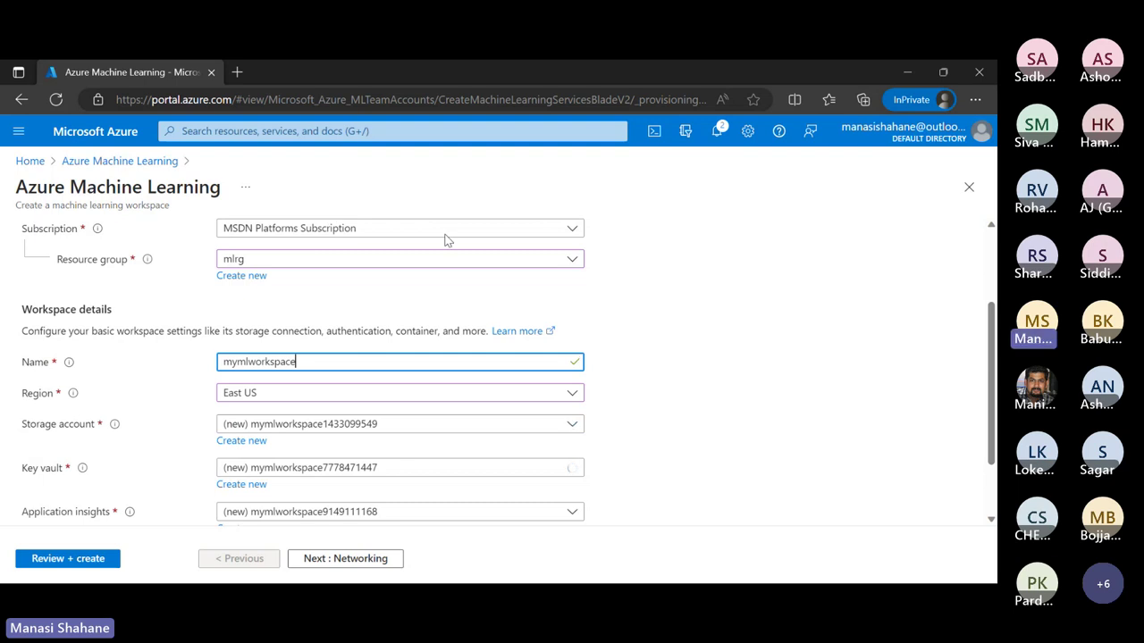
- Review the workspace's resource and workspace details on the basic settings page and submit it for deployment
scroll(447, 240, down, 1)
scroll(446, 241, down, 1)
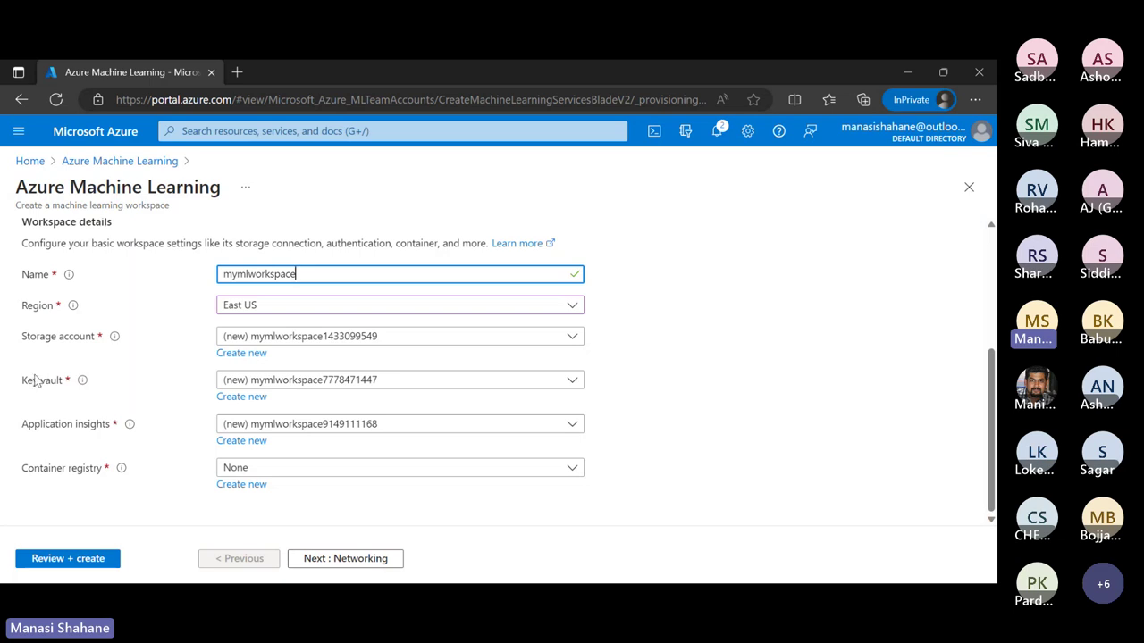
scroll(107, 328, up, 1)
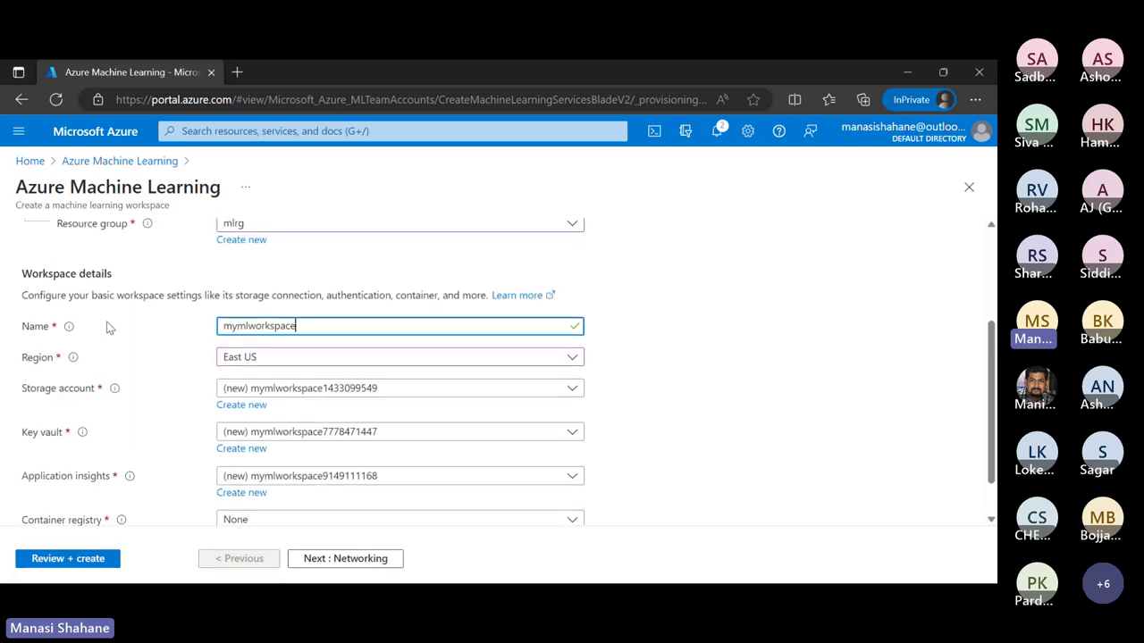
scroll(107, 328, down, 1)
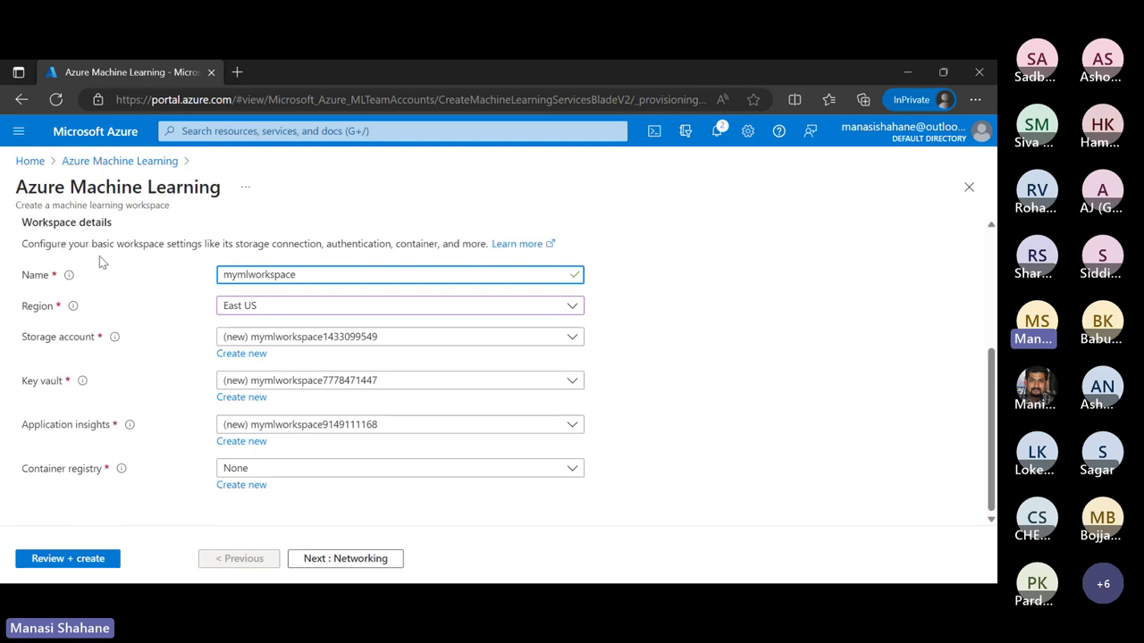
scroll(101, 259, up, 2)
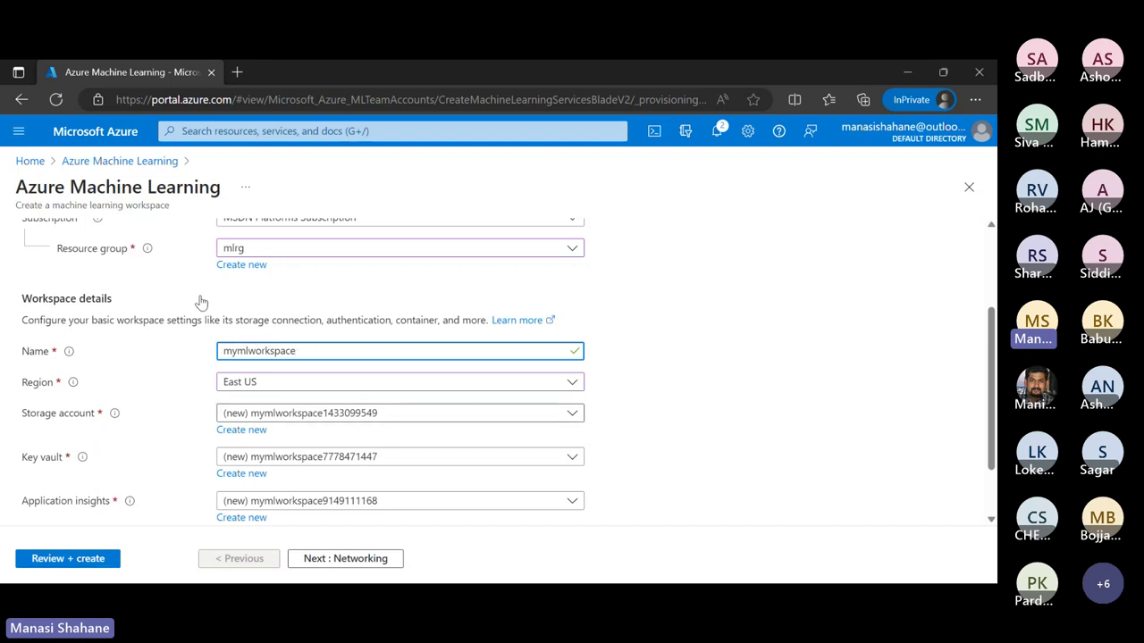
scroll(200, 298, down, 1)
scroll(105, 269, up, 4)
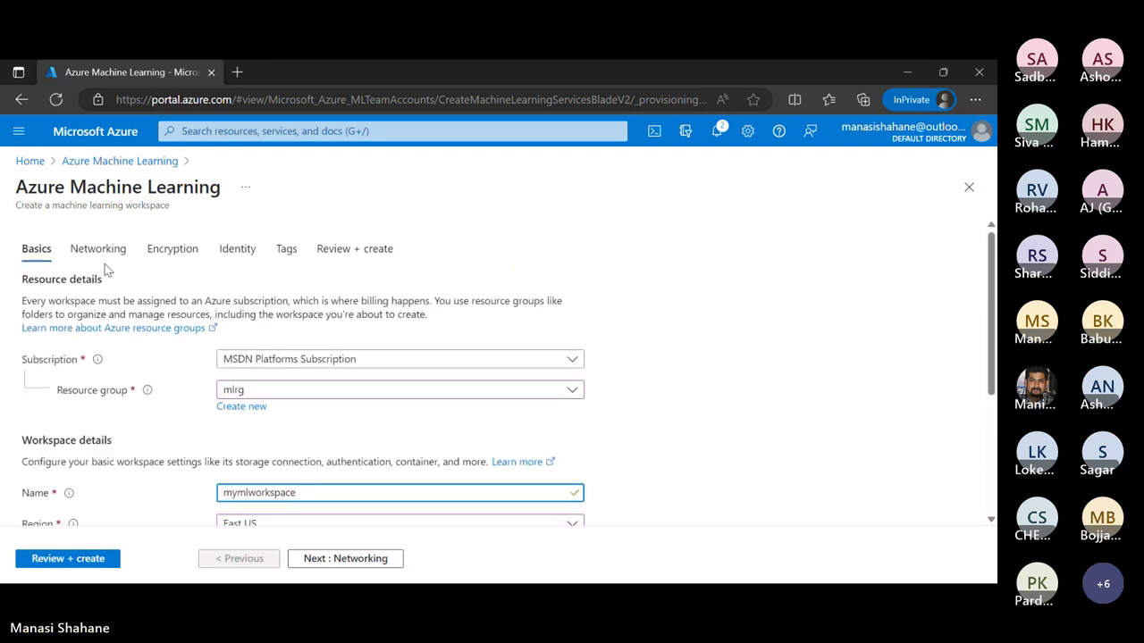
scroll(105, 270, down, 3)
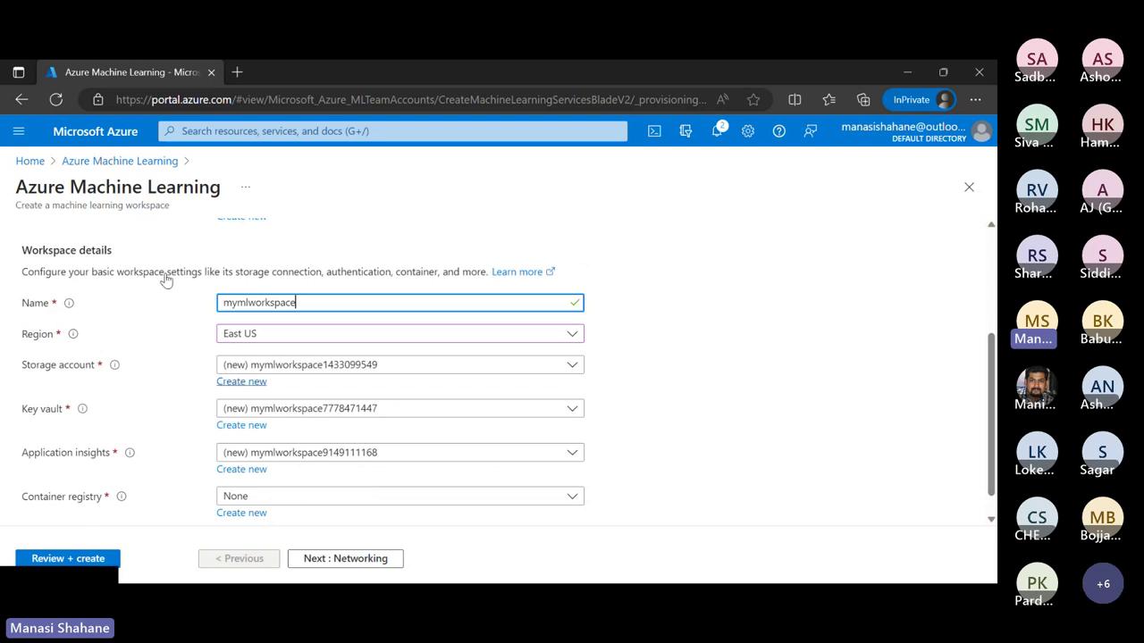
scroll(128, 287, up, 3)
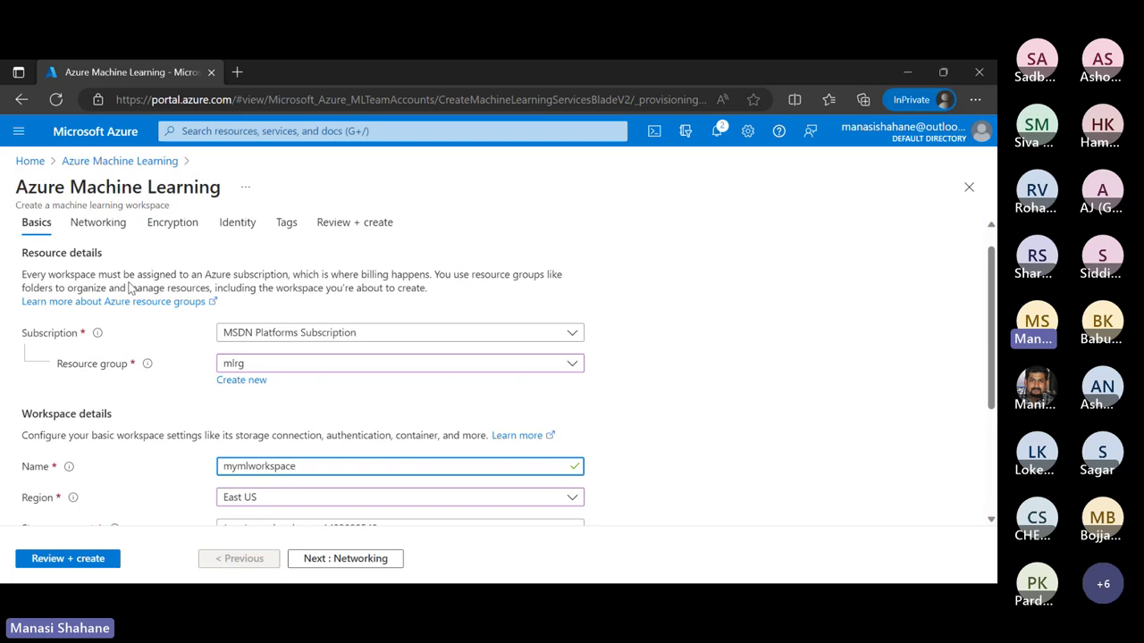
key(Return)
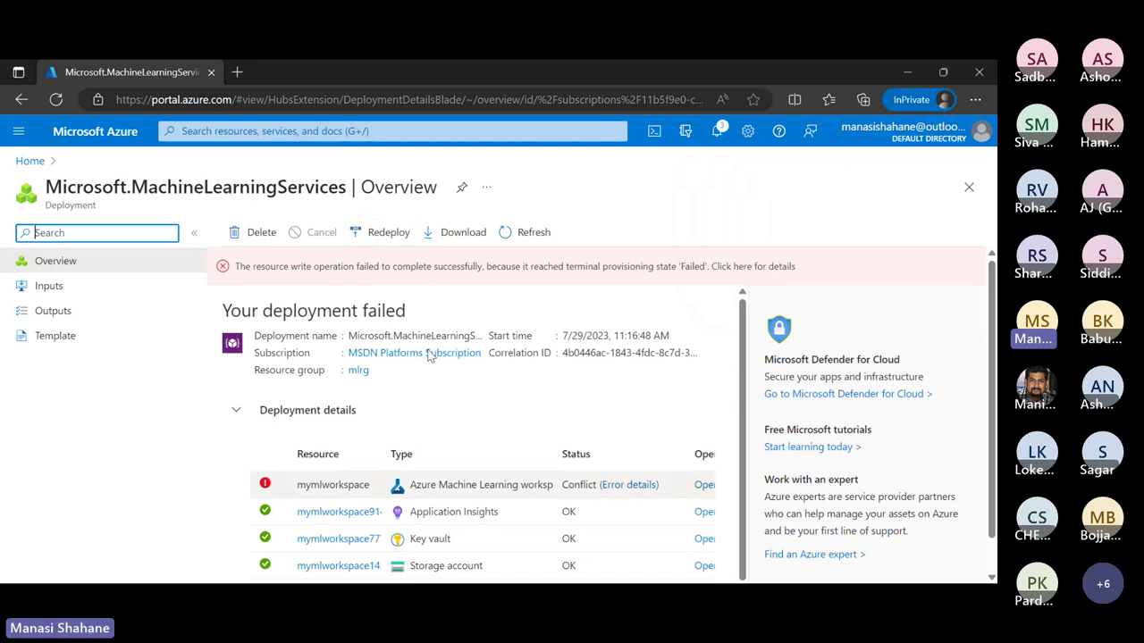
- Examine the workspace deployment's error details and check the resource group and Azure Machine Learning workspace lists
key(Return)
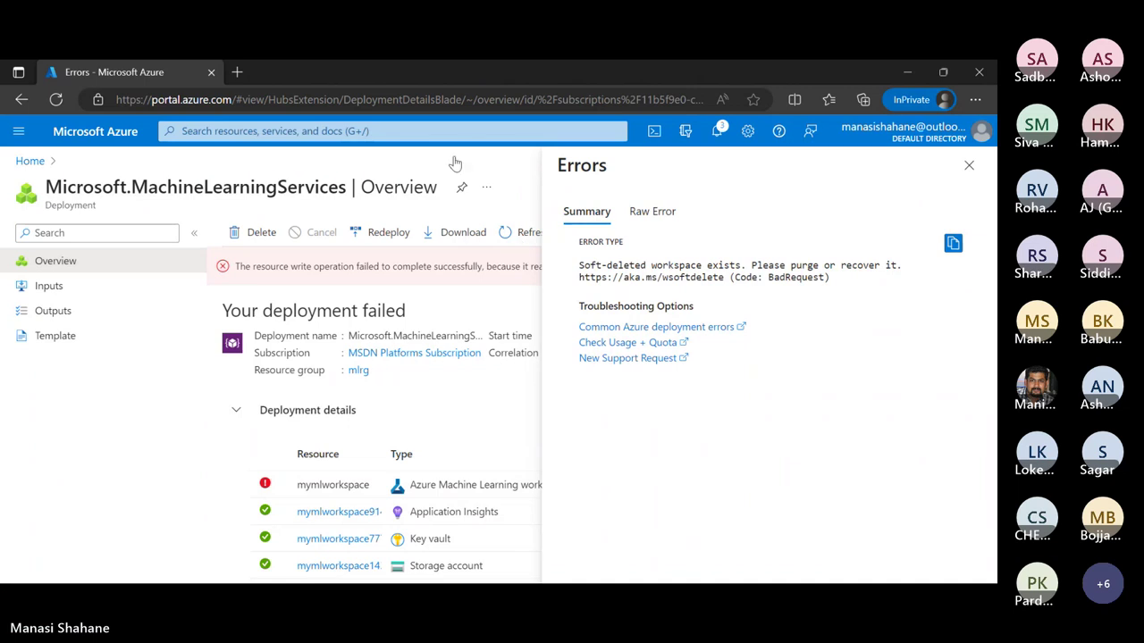
click(24, 134)
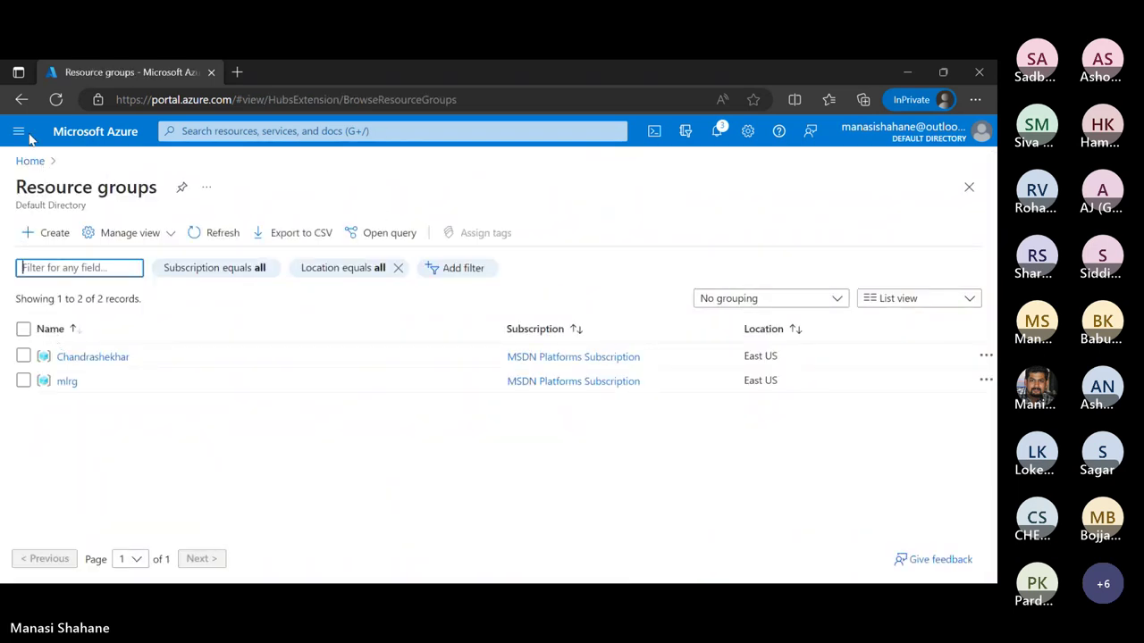
click(30, 161)
click(284, 223)
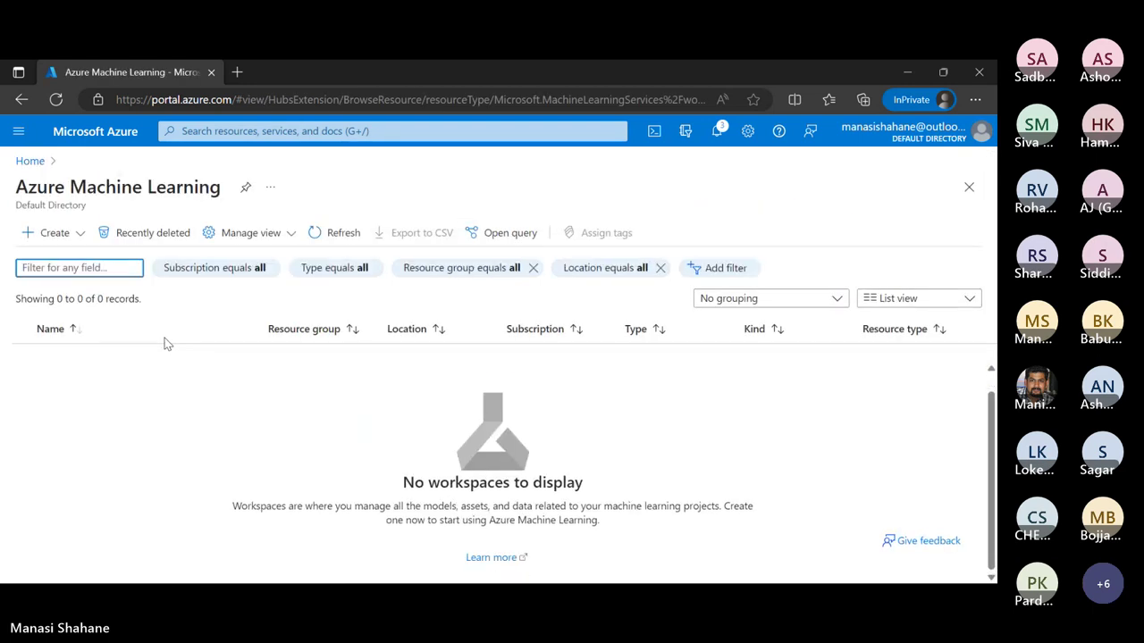
click(29, 161)
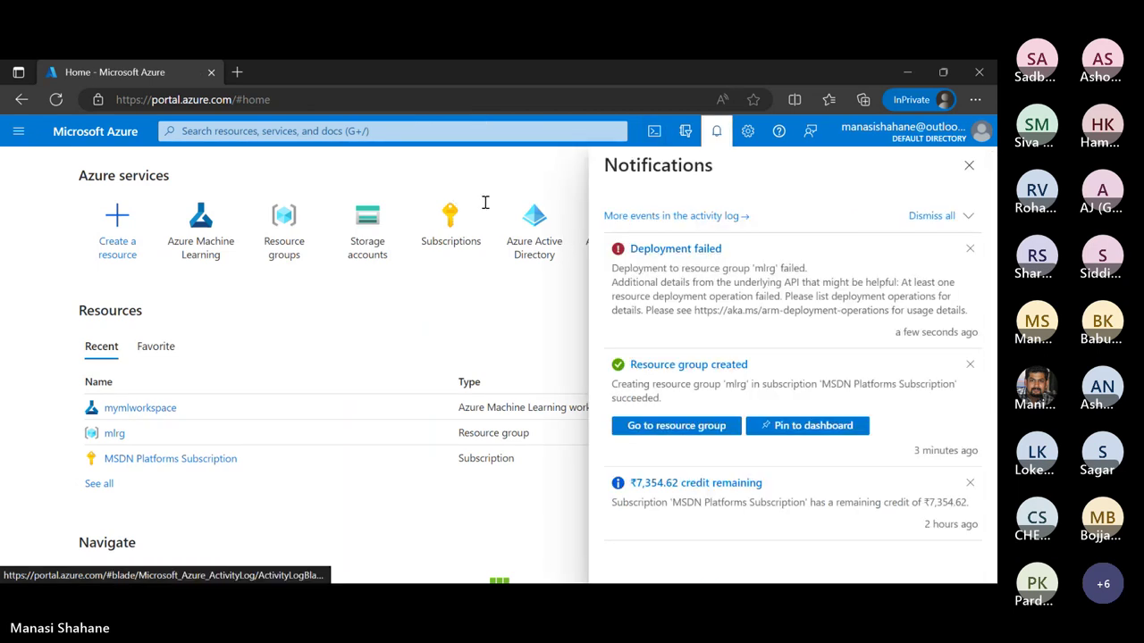
- Examine the failed Microsoft.MachineLearningServices deployment's resource statuses, error summary and raw error, and close the error details
key(Return)
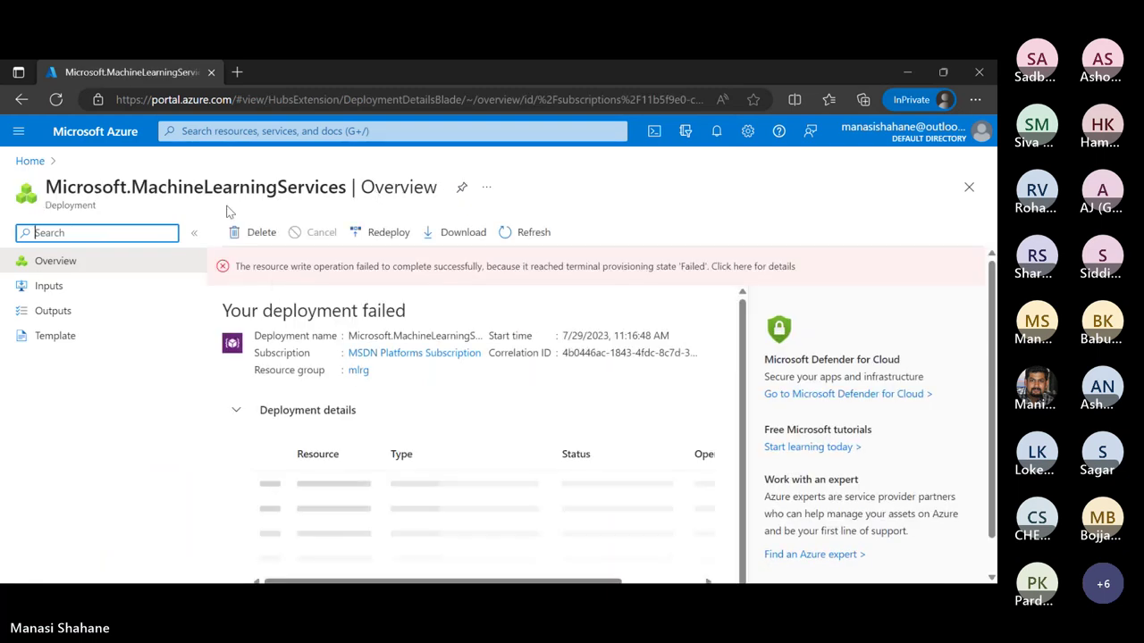
scroll(268, 322, down, 1)
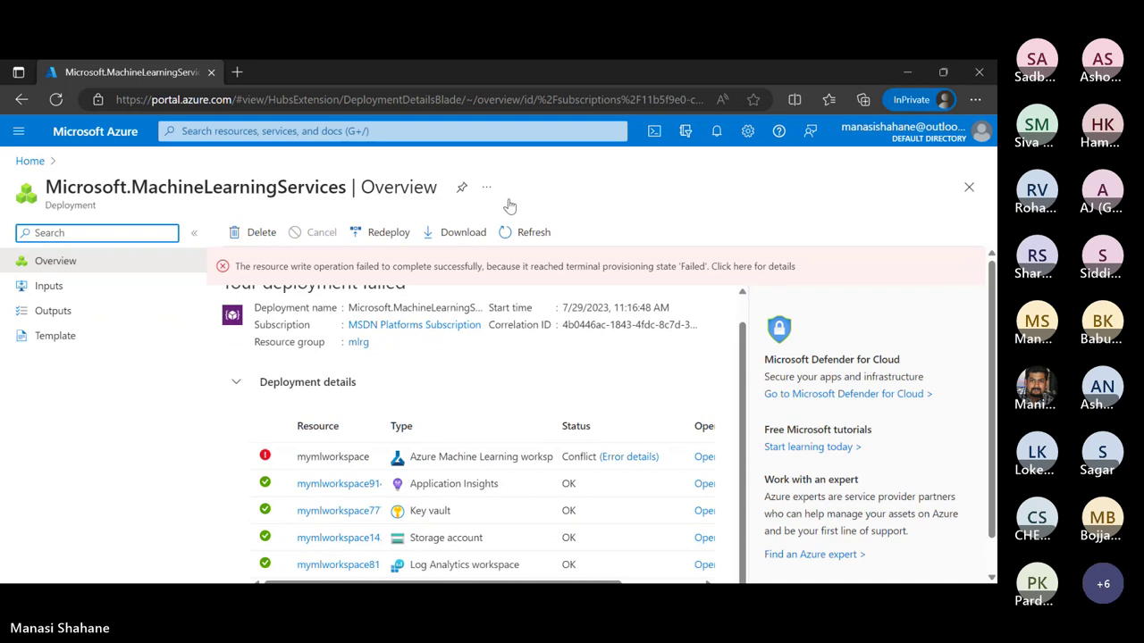
click(501, 266)
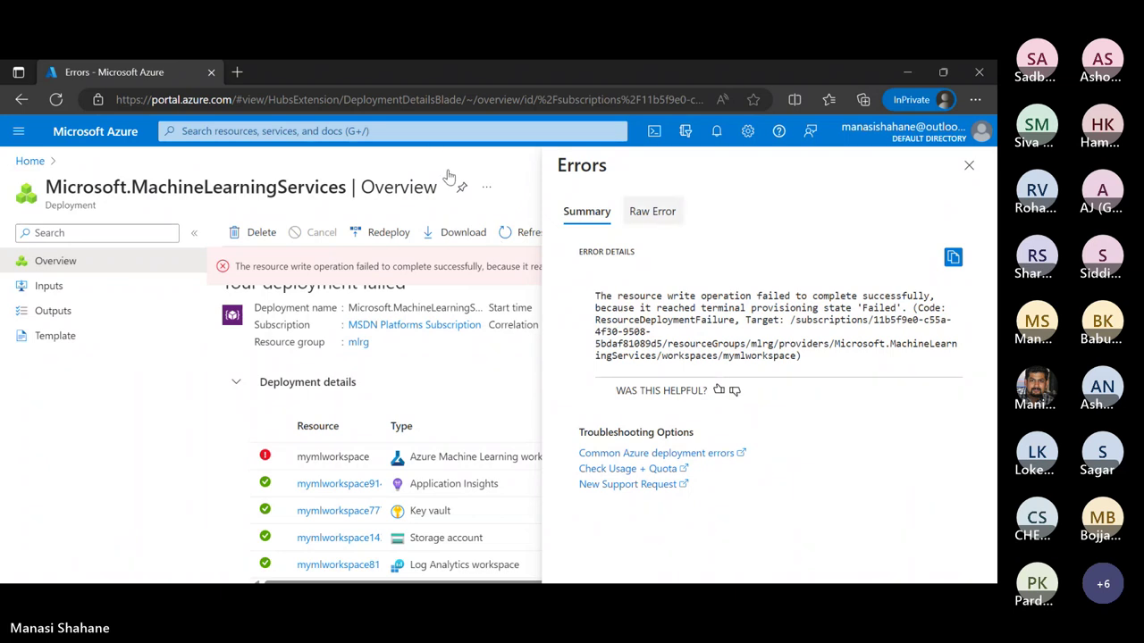
key(Return)
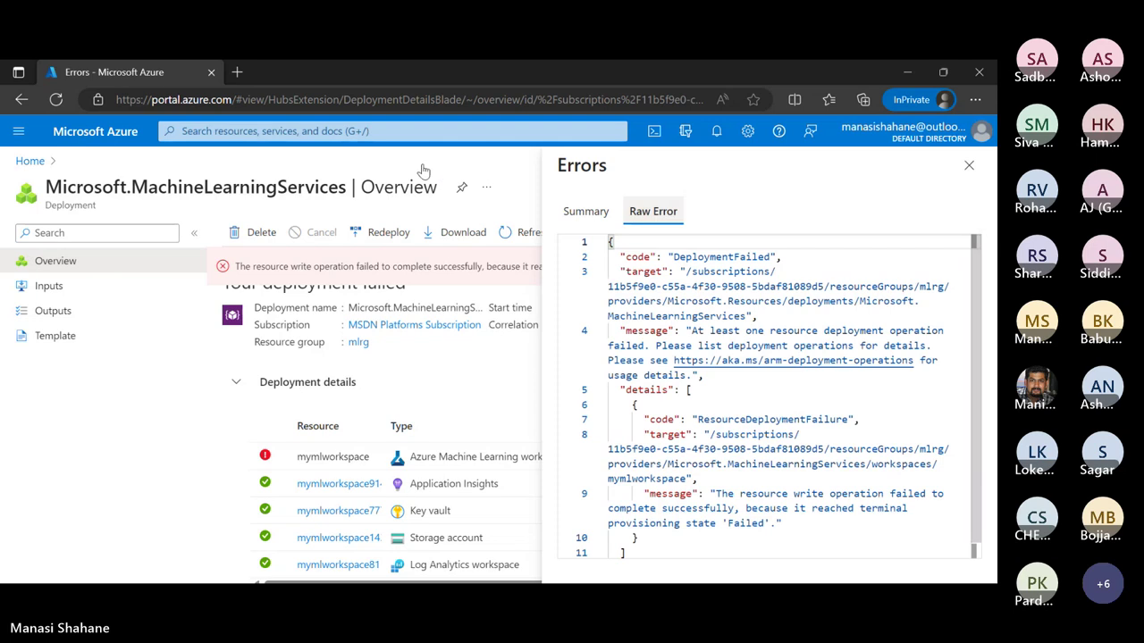
key(Return)
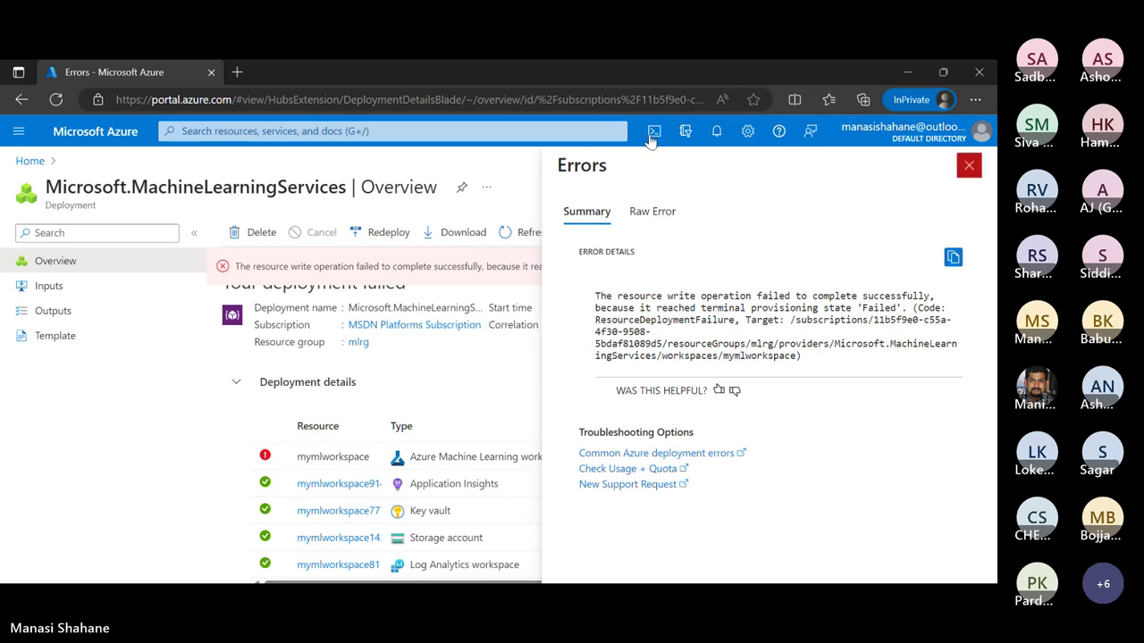
click(969, 165)
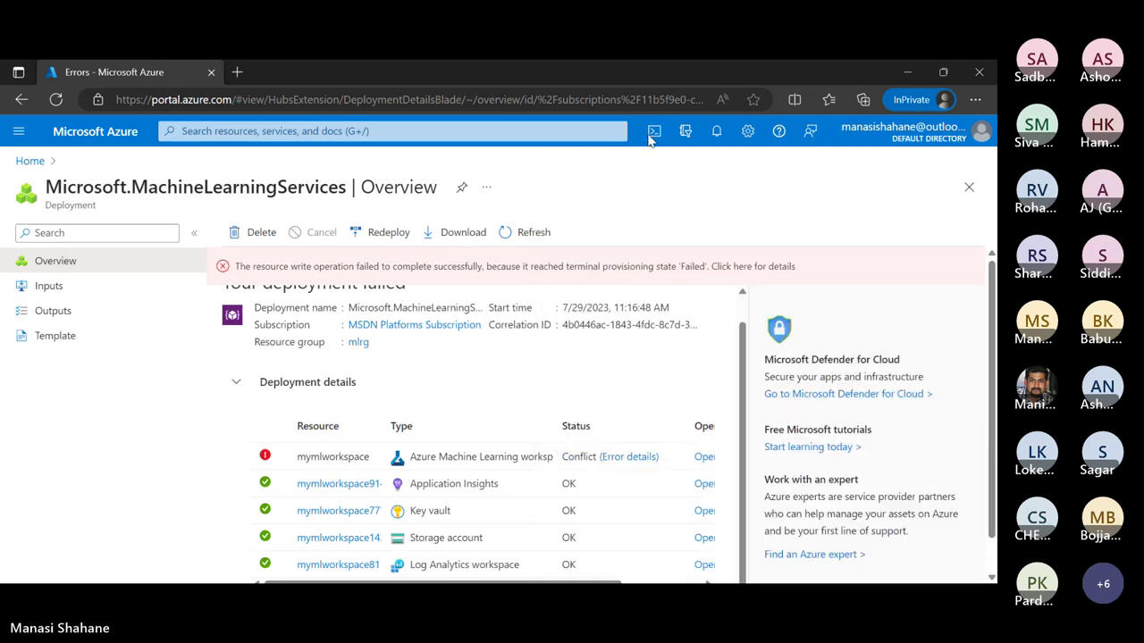
- List the recently deleted Azure Machine Learning workspaces in the East US location
click(17, 133)
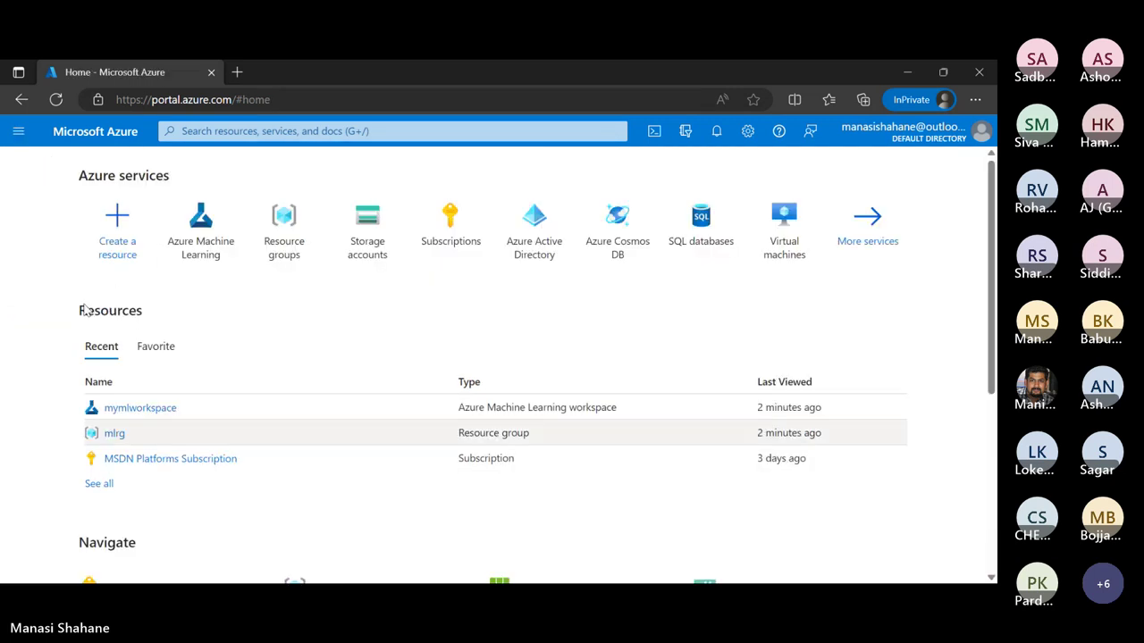
click(200, 223)
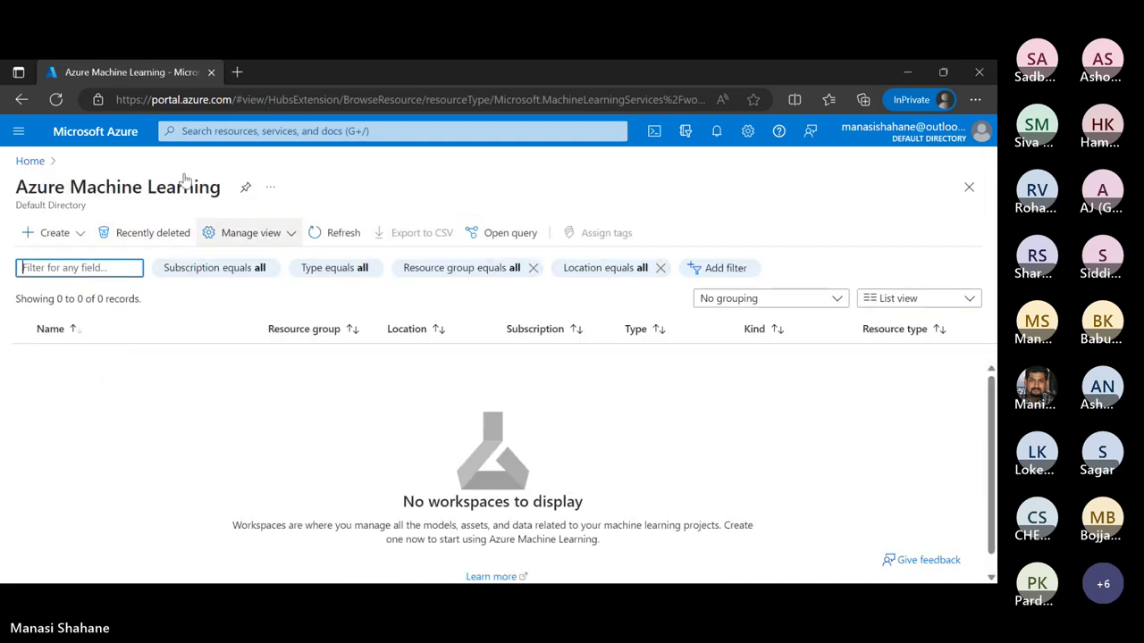
click(146, 232)
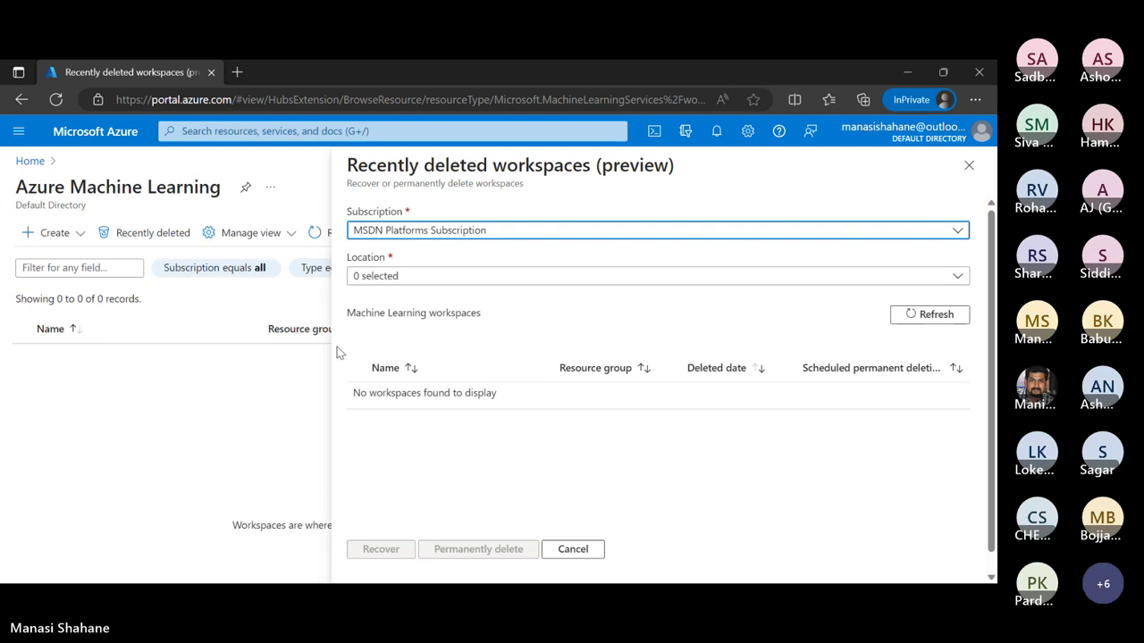
click(350, 273)
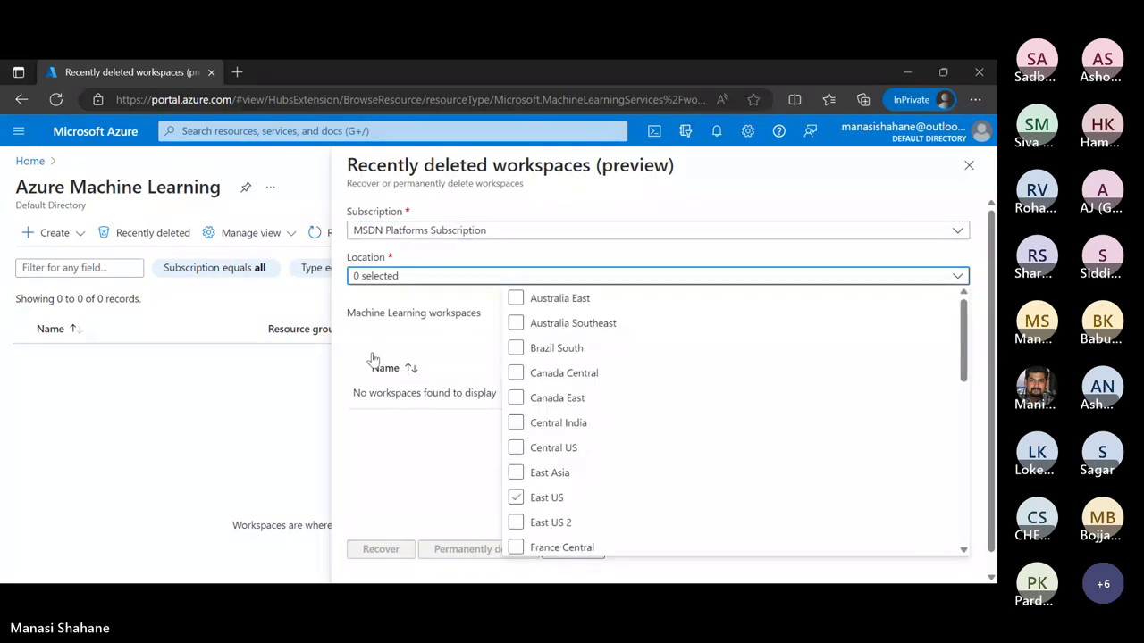
key(space)
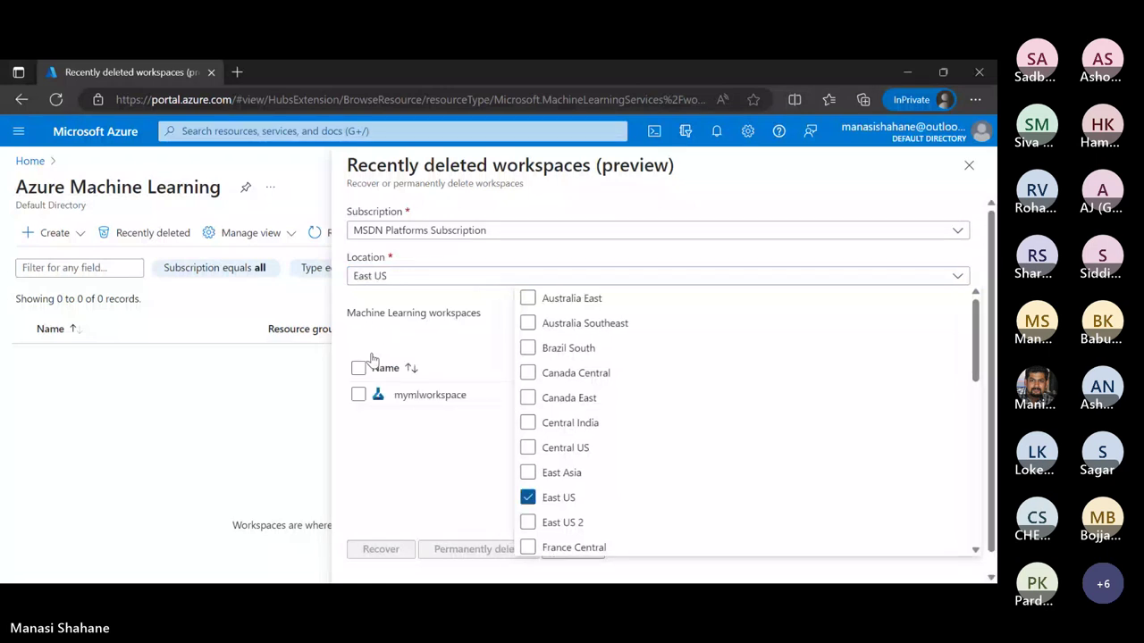
click(373, 357)
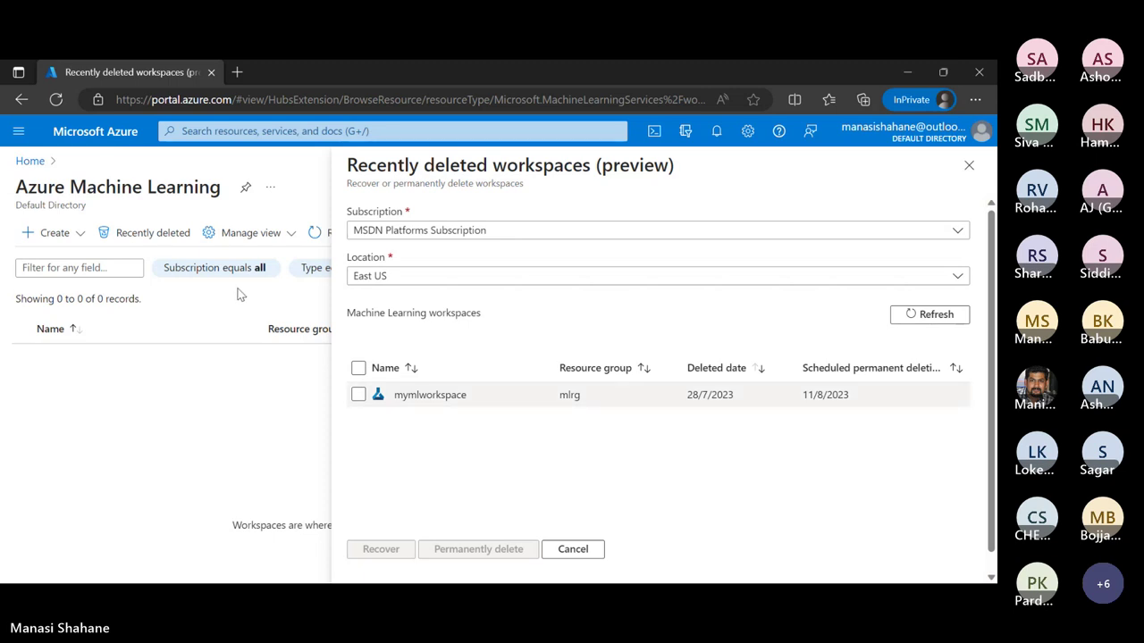
- Permanently delete the recently deleted workspace mymlworkspace
key(space)
key(space)
key(Tab)
key(Tab)
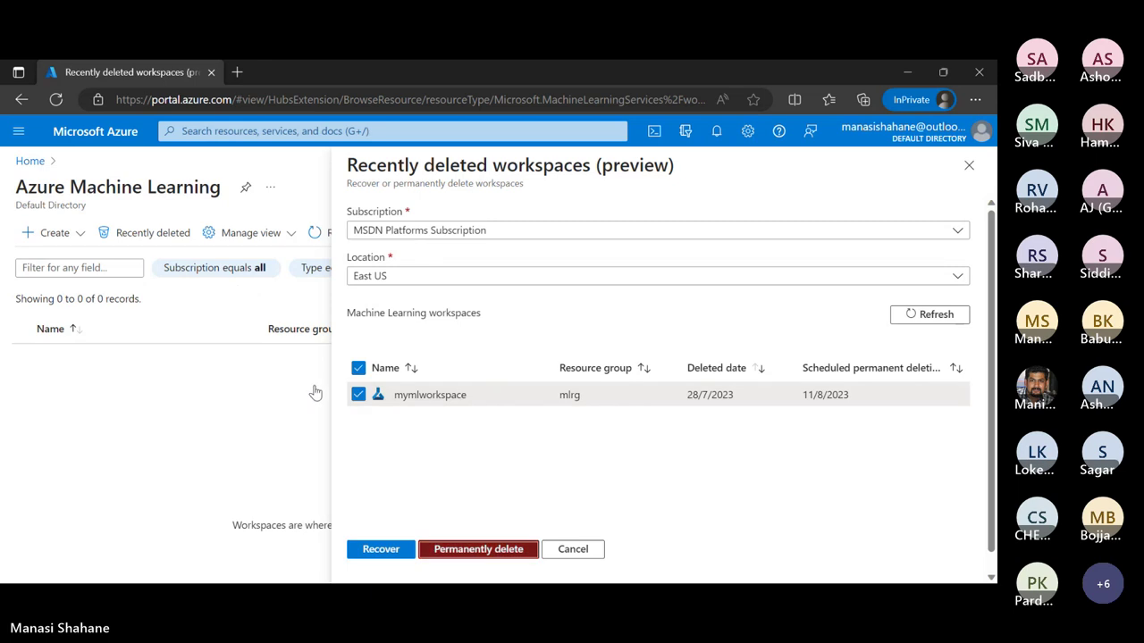
key(Return)
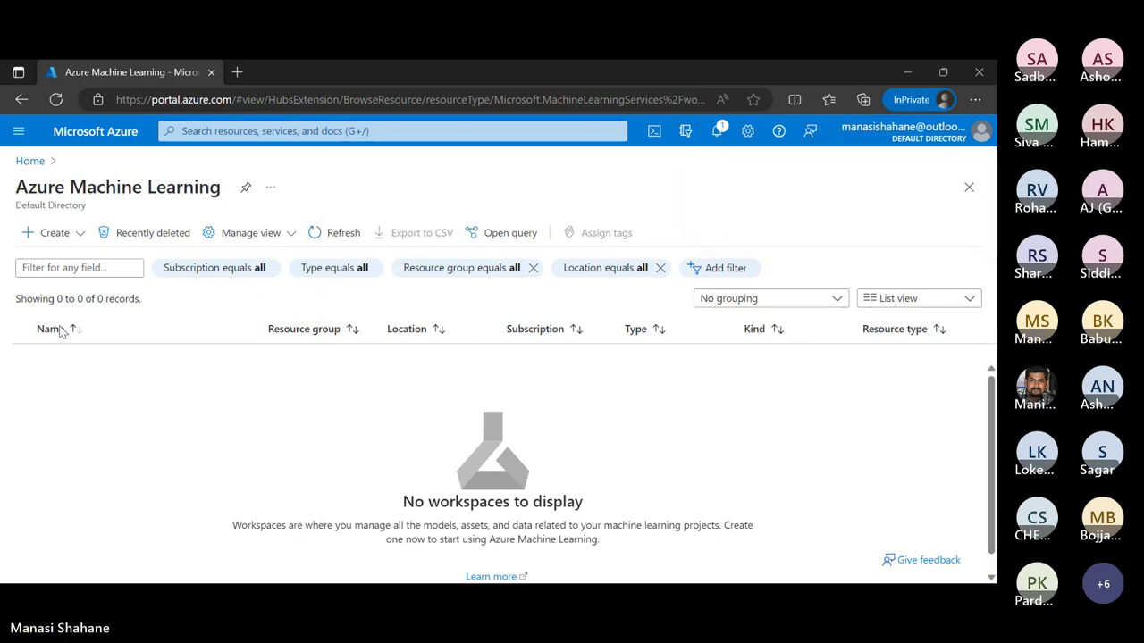
- Check the overview of the recent resource mymlworkspace and the deletion notification, and return to the portal home page
click(24, 131)
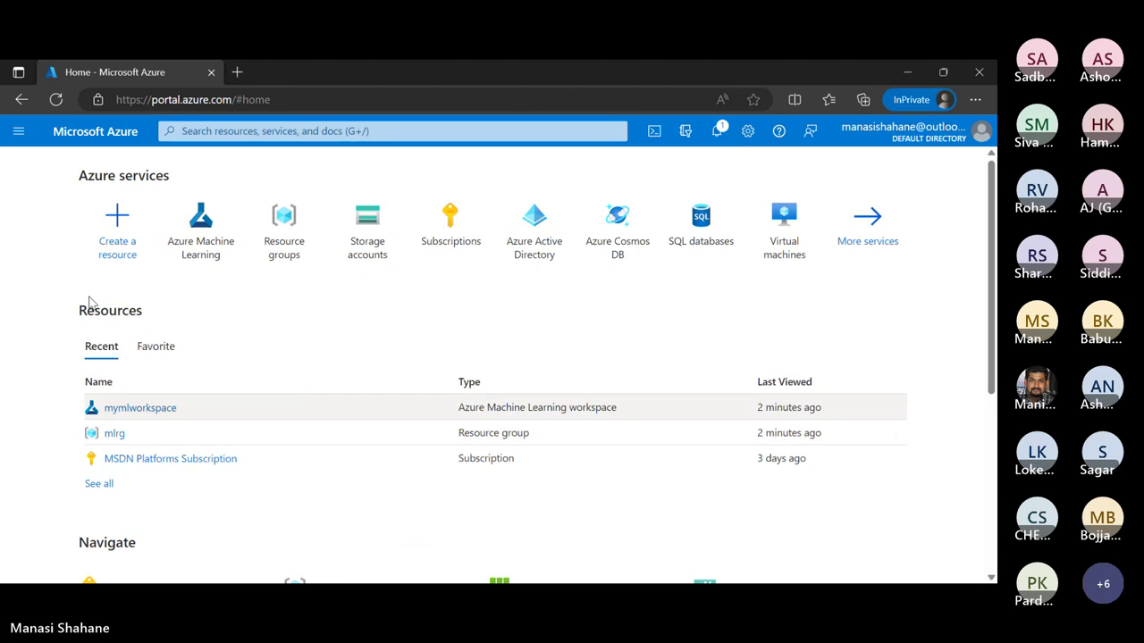
click(140, 408)
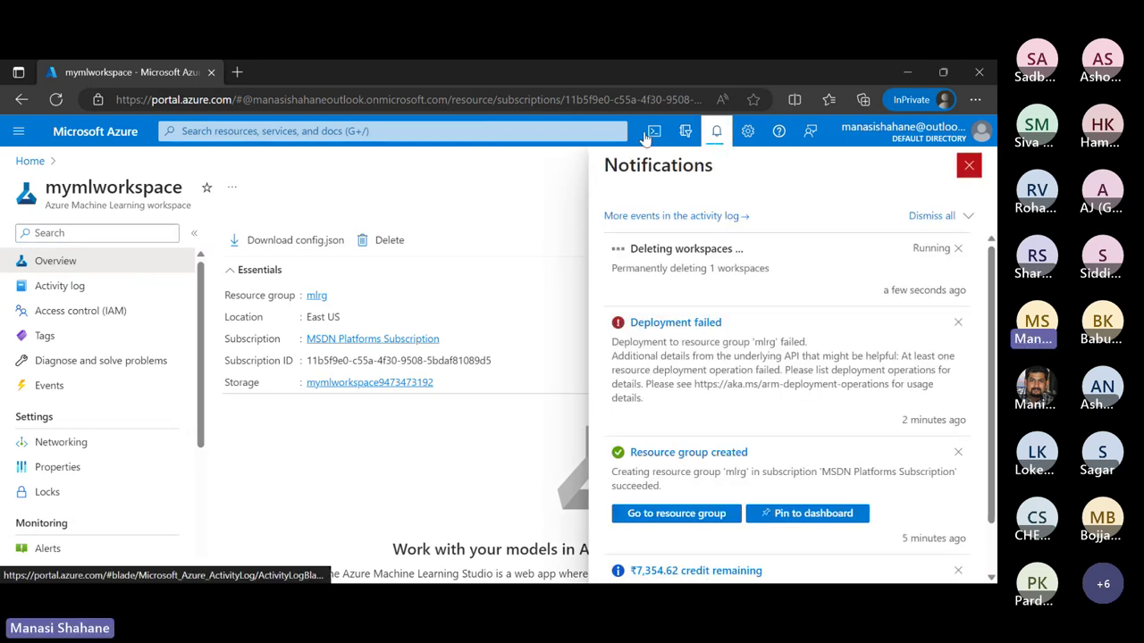
key(Escape)
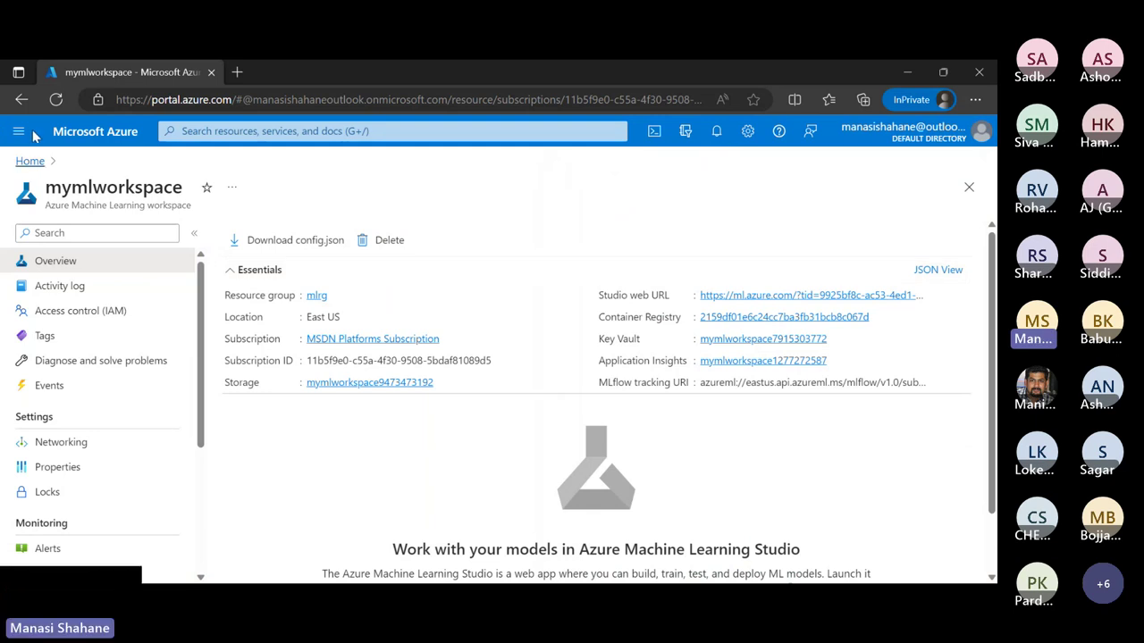
click(23, 131)
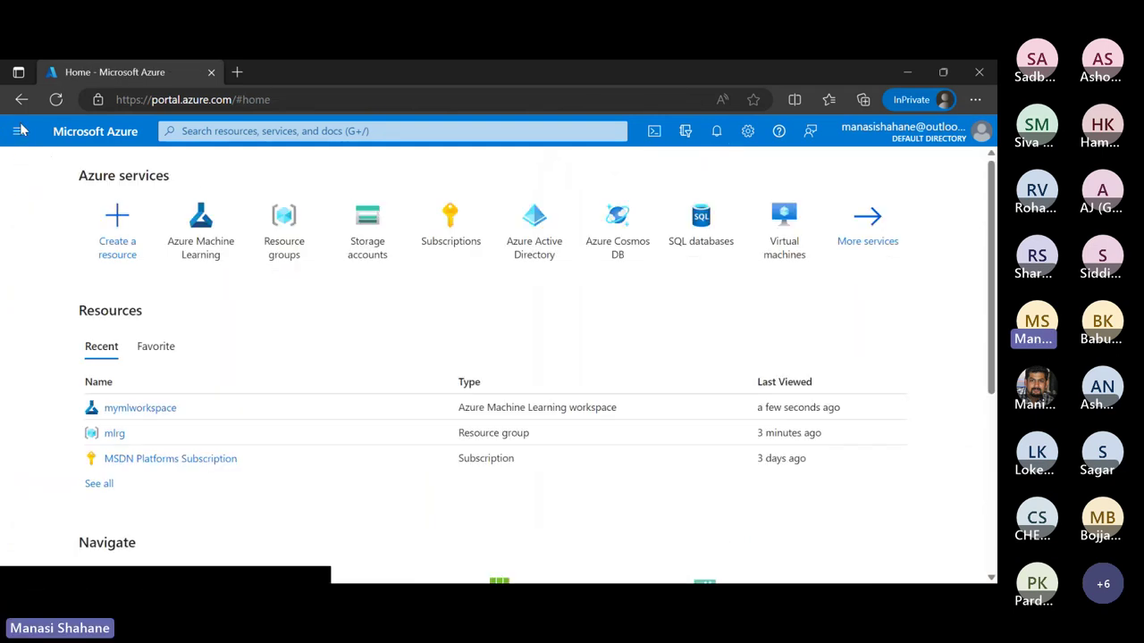
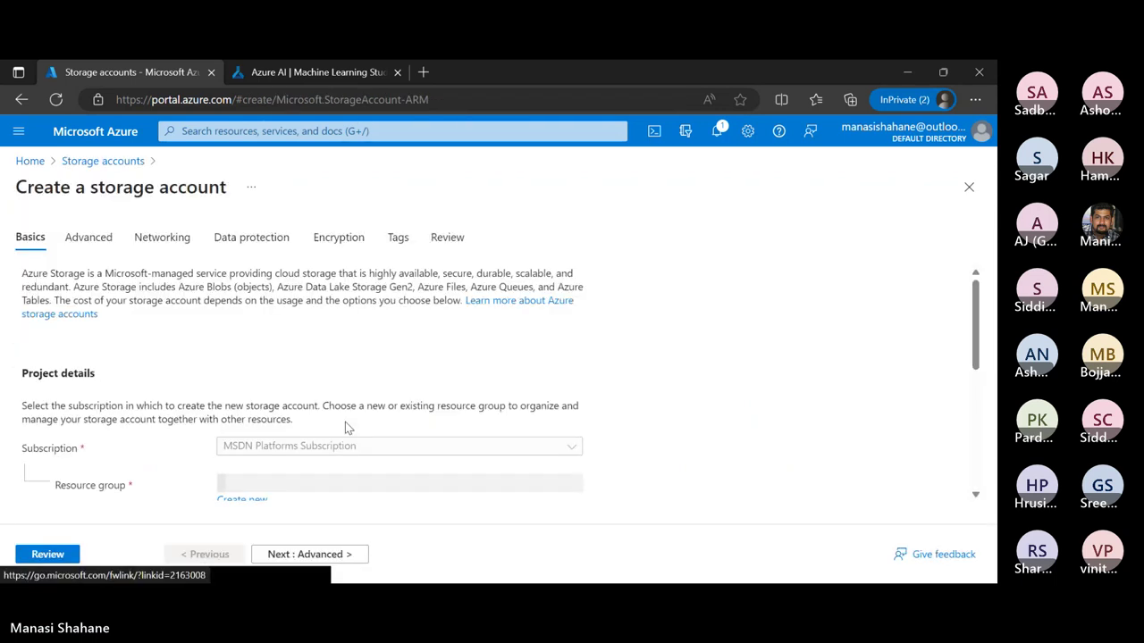
- Set the new storage account's resource group to mlrg
scroll(344, 422, down, 3)
scroll(340, 352, up, 1)
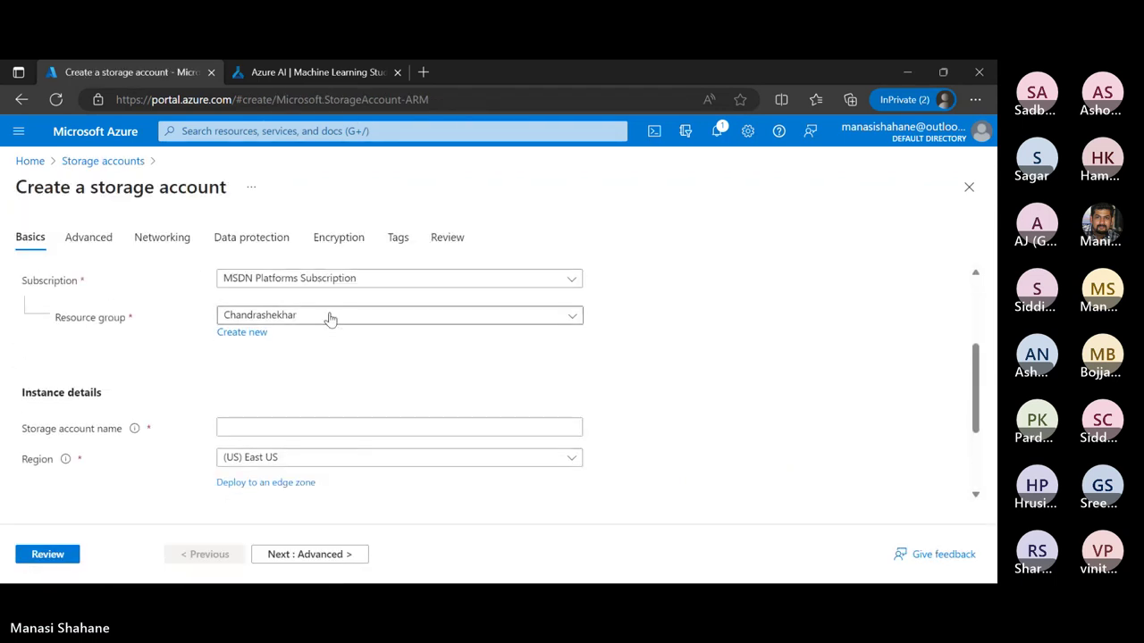
click(327, 317)
click(255, 403)
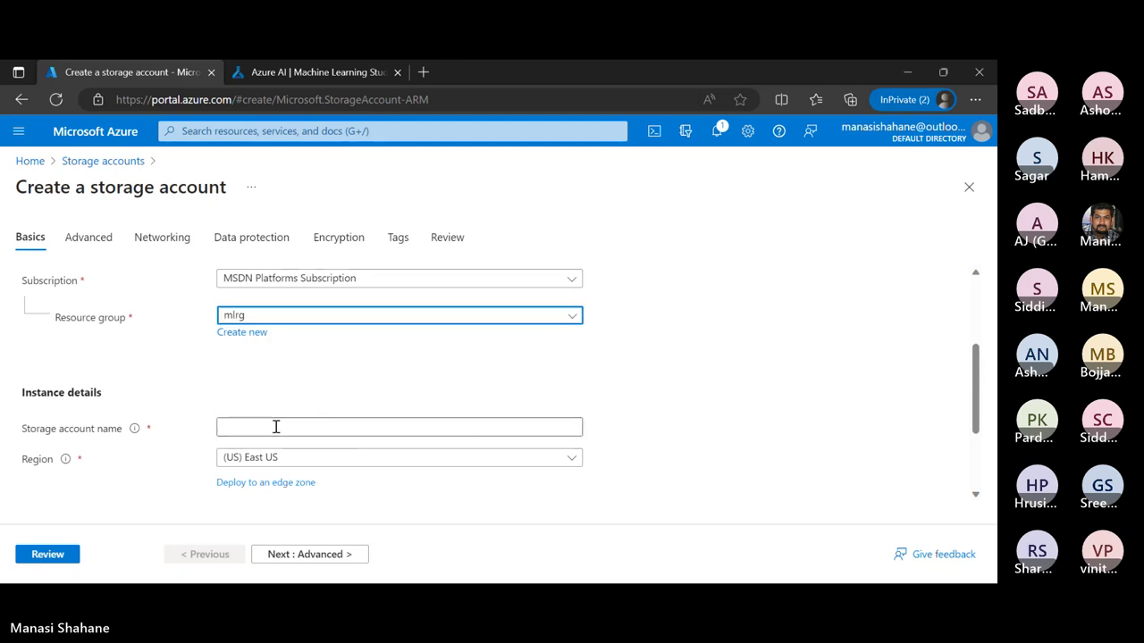
- Name the storage account mymlblobstorageaccount29
click(276, 427)
text(mym)
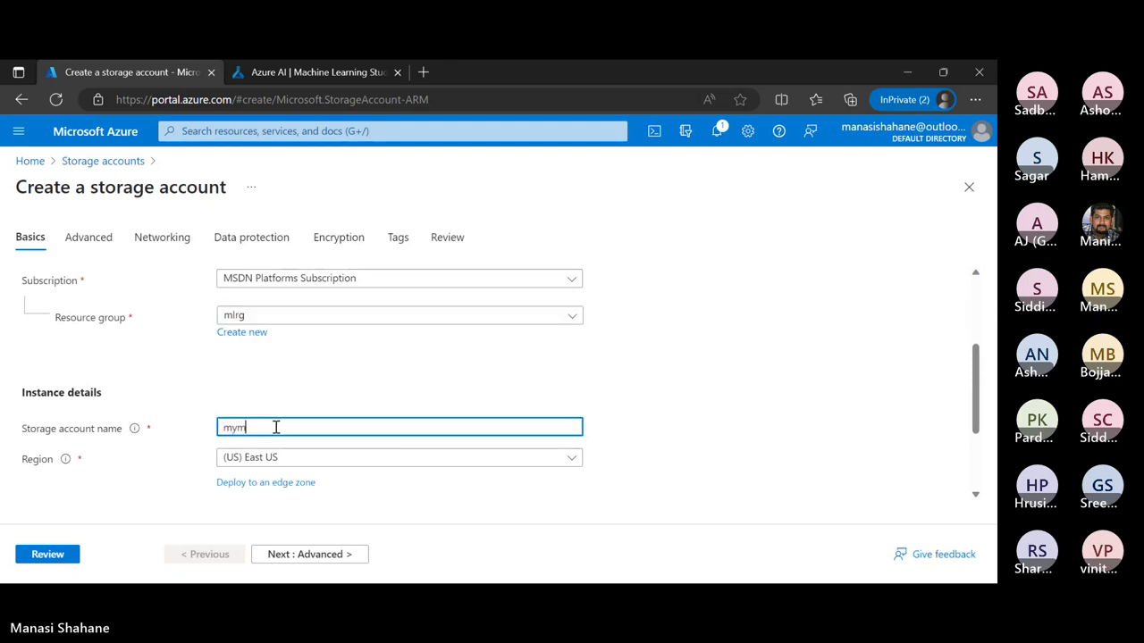
text(lblobstorageaccount0029)
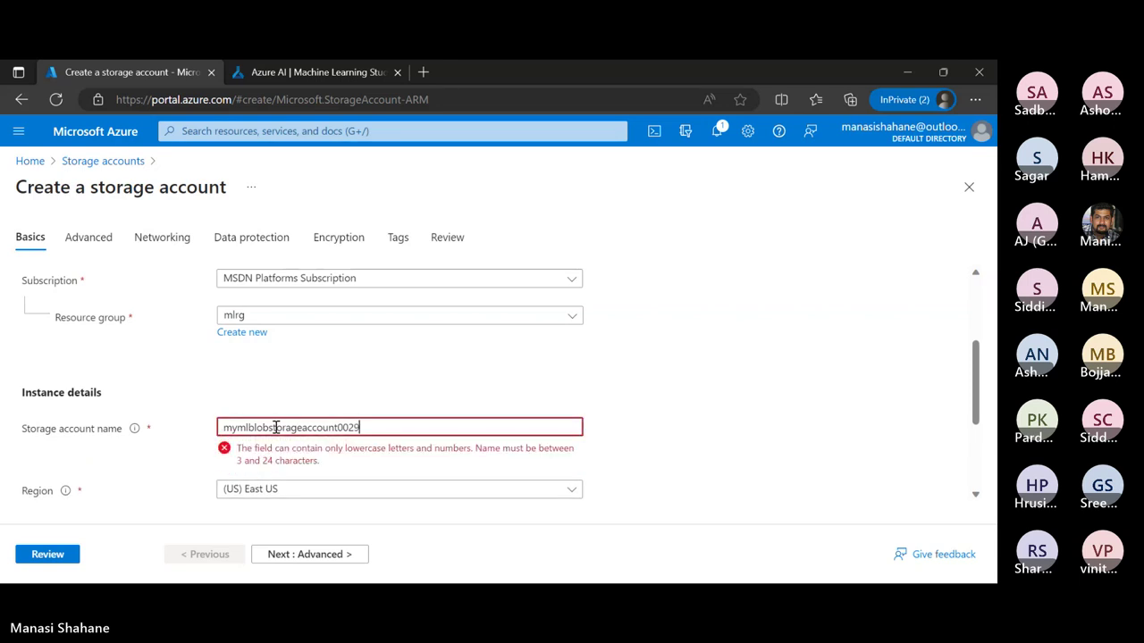
key(Left)
key(Left)
key(BackSpace)
key(BackSpace)
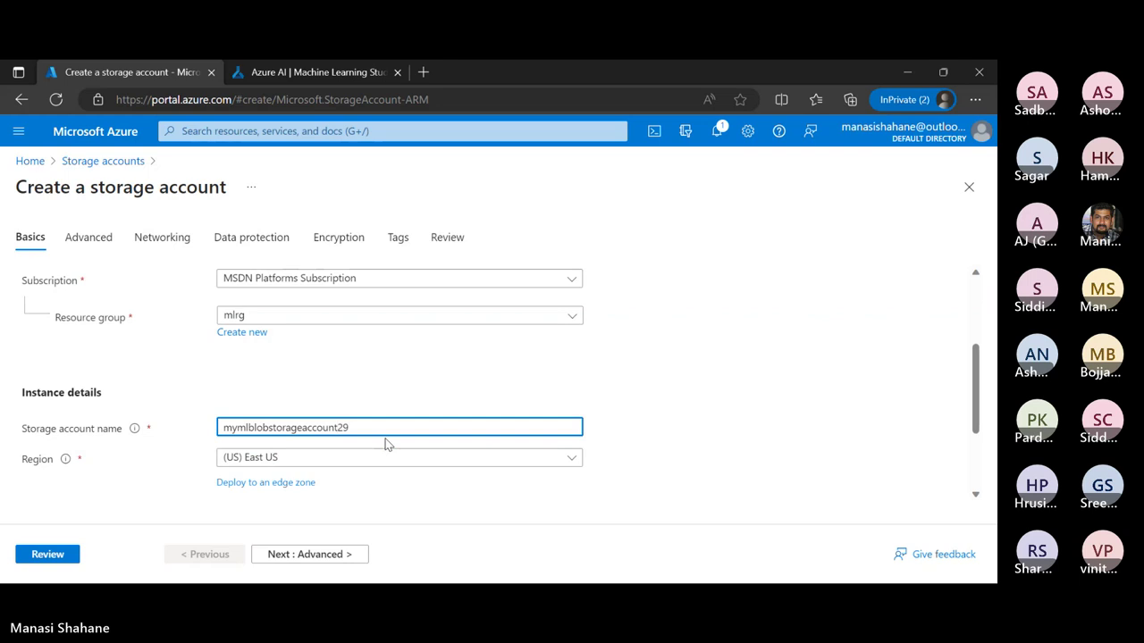
- Set the redundancy to Locally-redundant storage (LRS), review the settings and create the storage account
scroll(386, 444, down, 3)
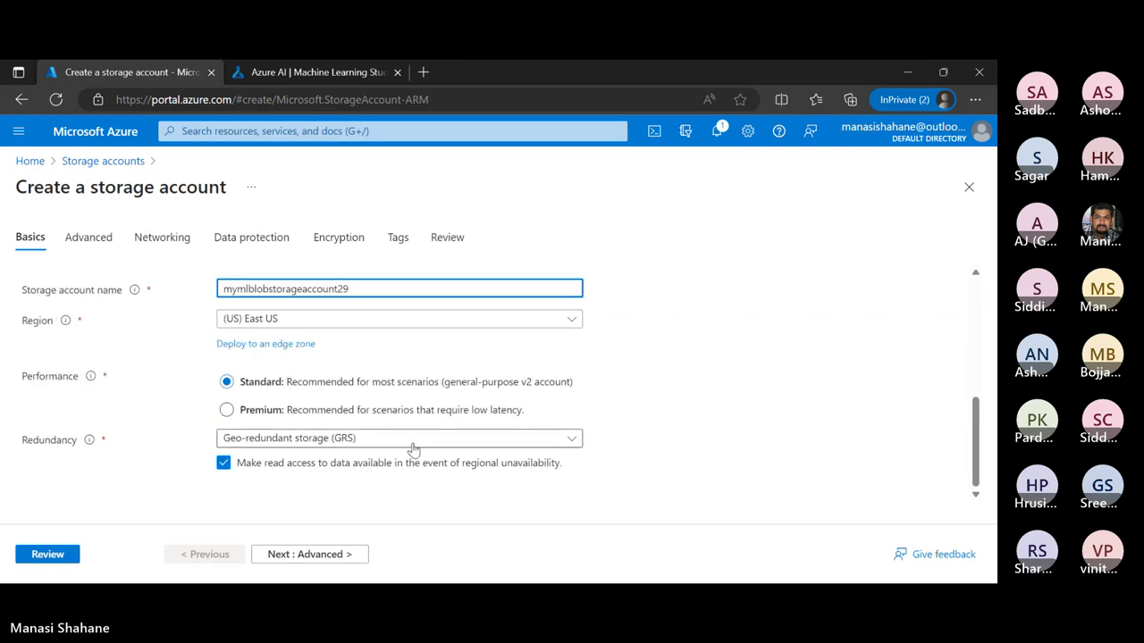
click(411, 449)
click(638, 377)
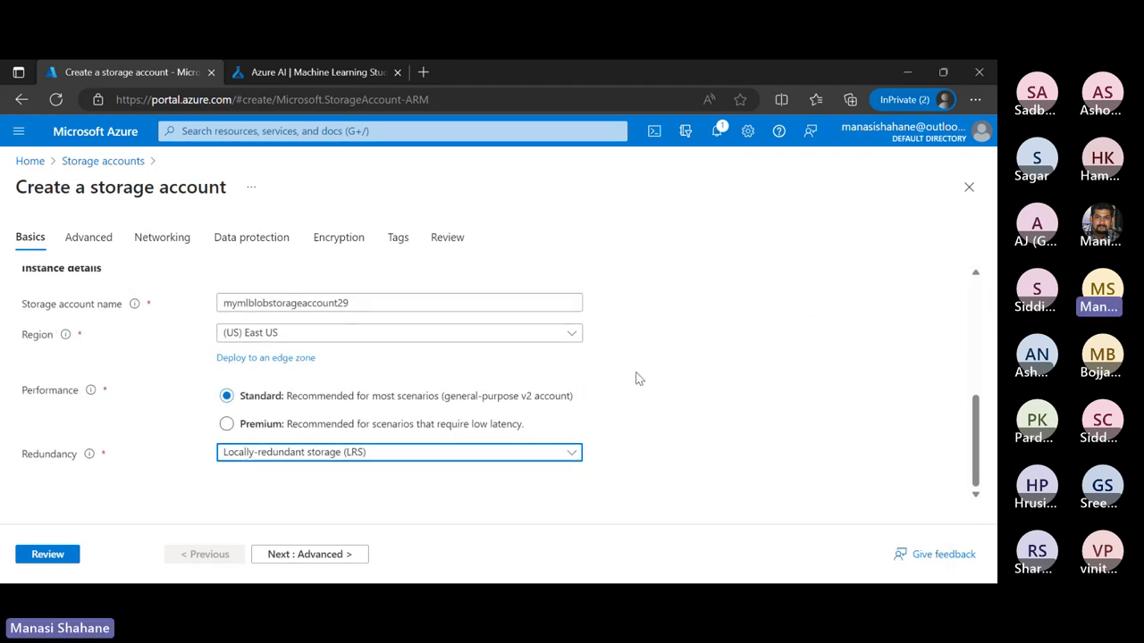
scroll(357, 376, up, 3)
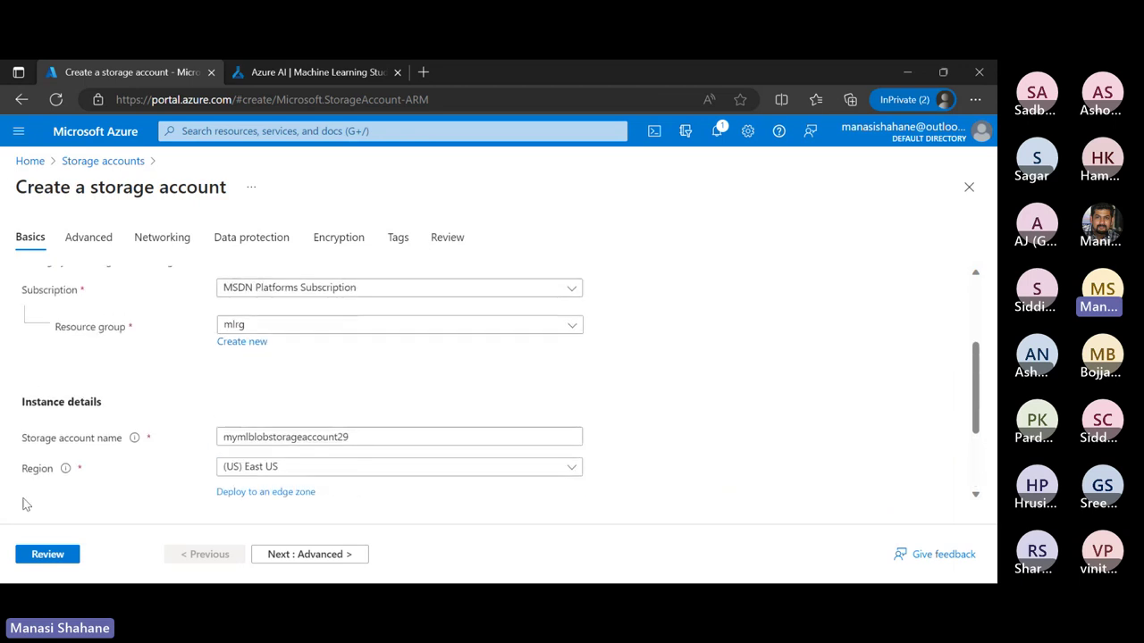
click(48, 555)
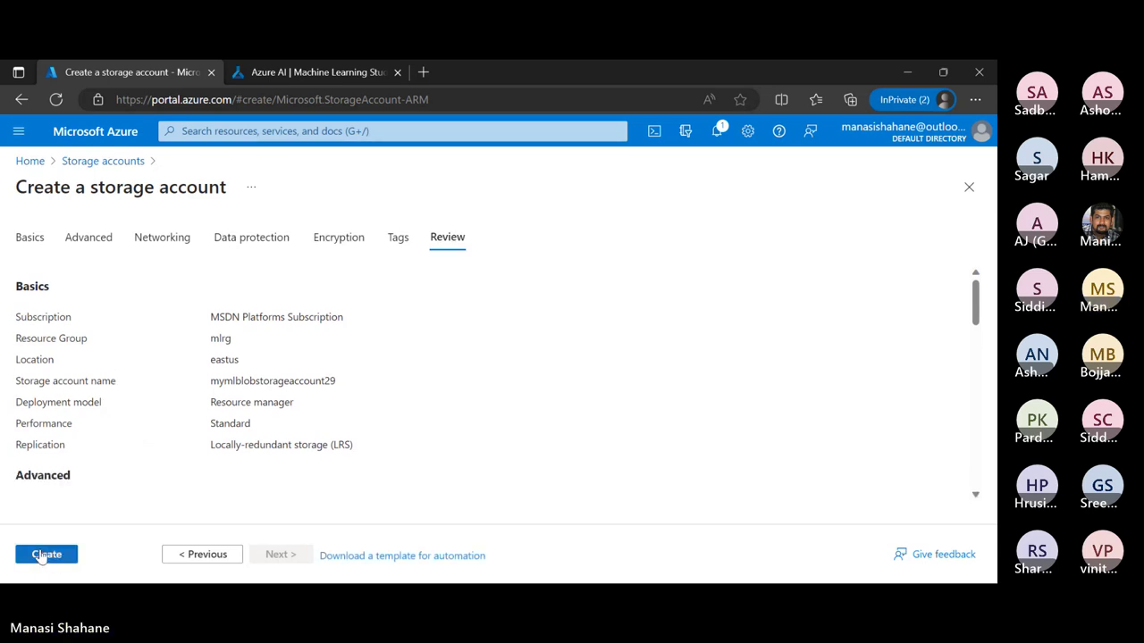
click(48, 556)
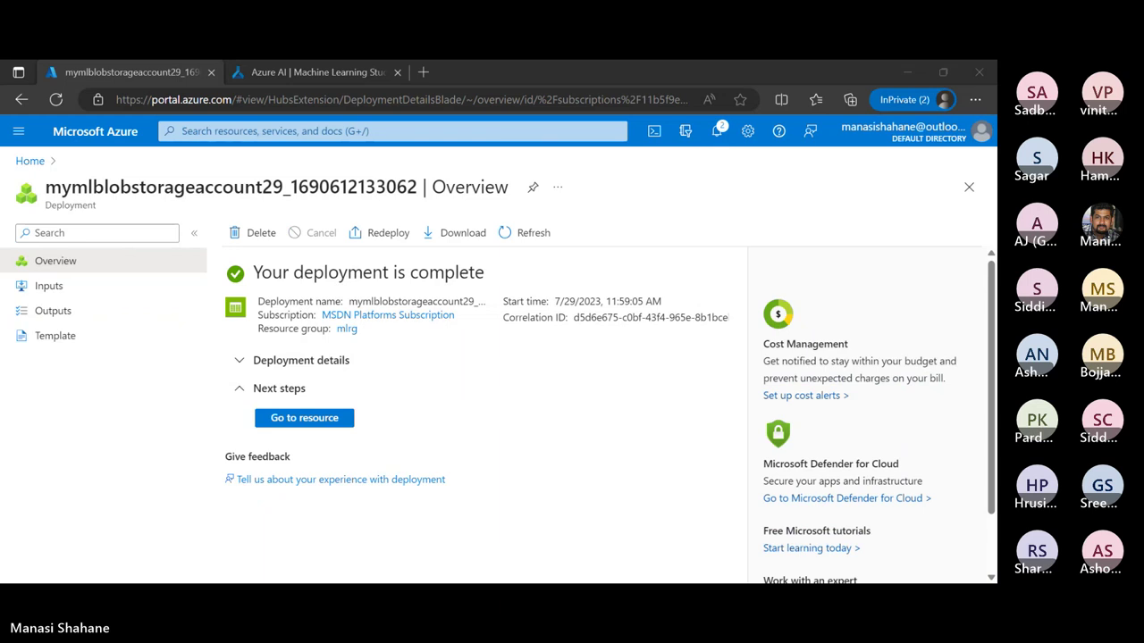
- Create a blob container named data in the deployed mymlblobstorageaccount29 storage account
click(298, 424)
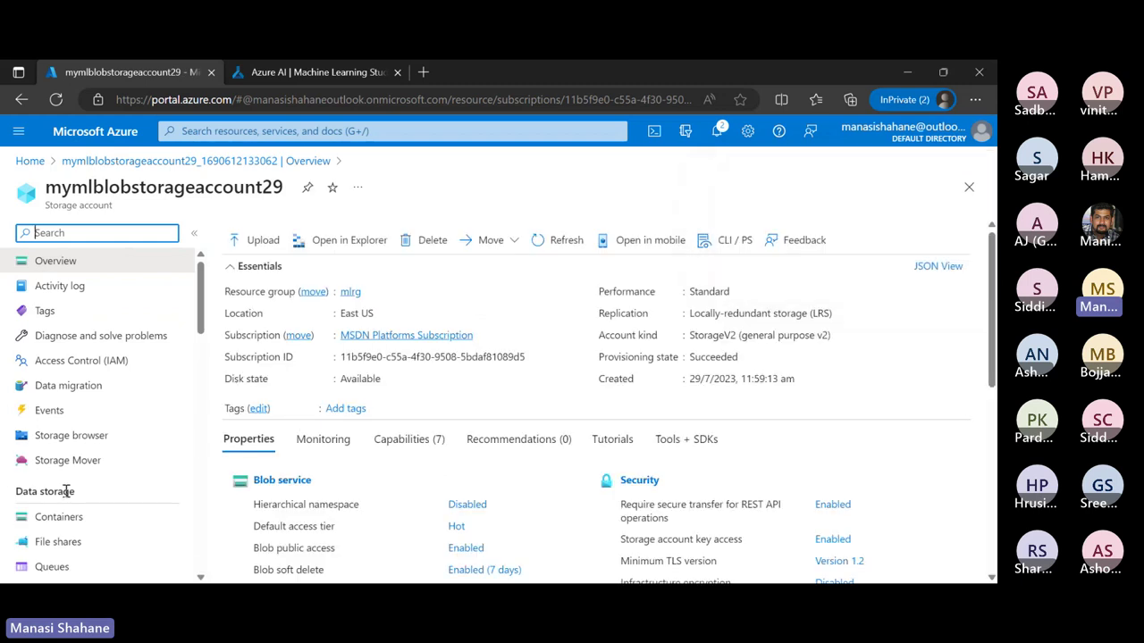
click(59, 517)
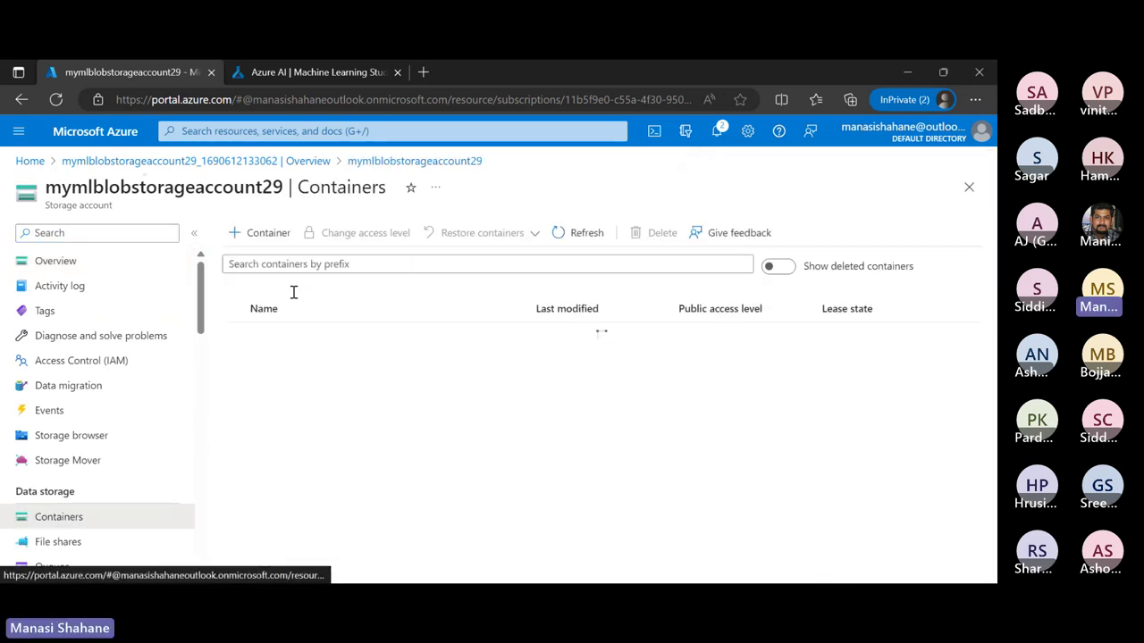
click(252, 232)
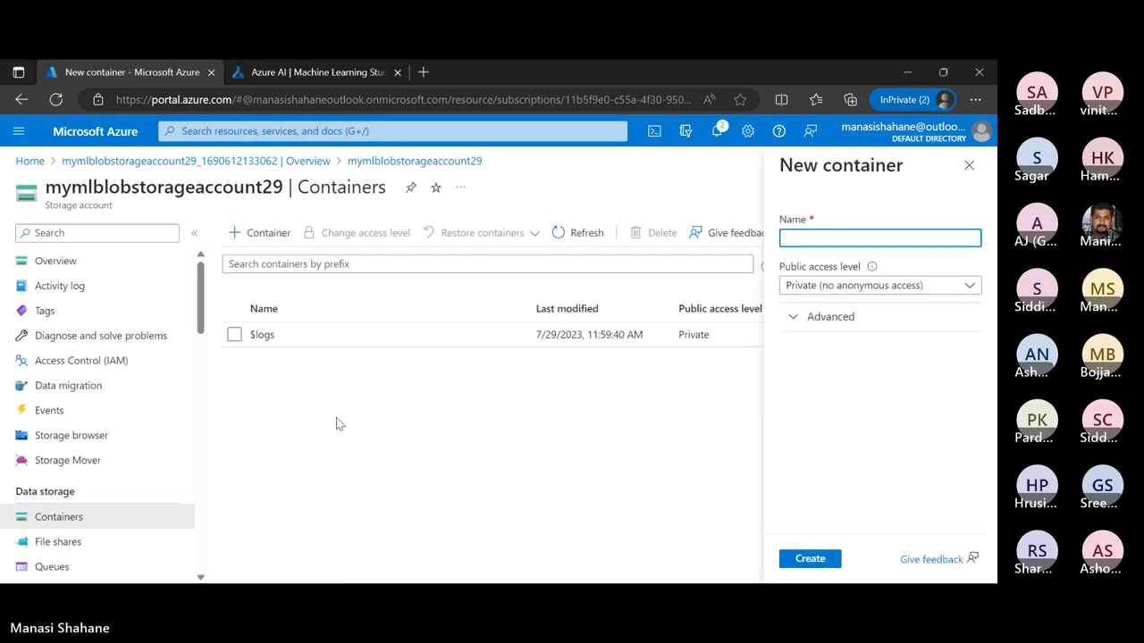
text(data)
click(815, 565)
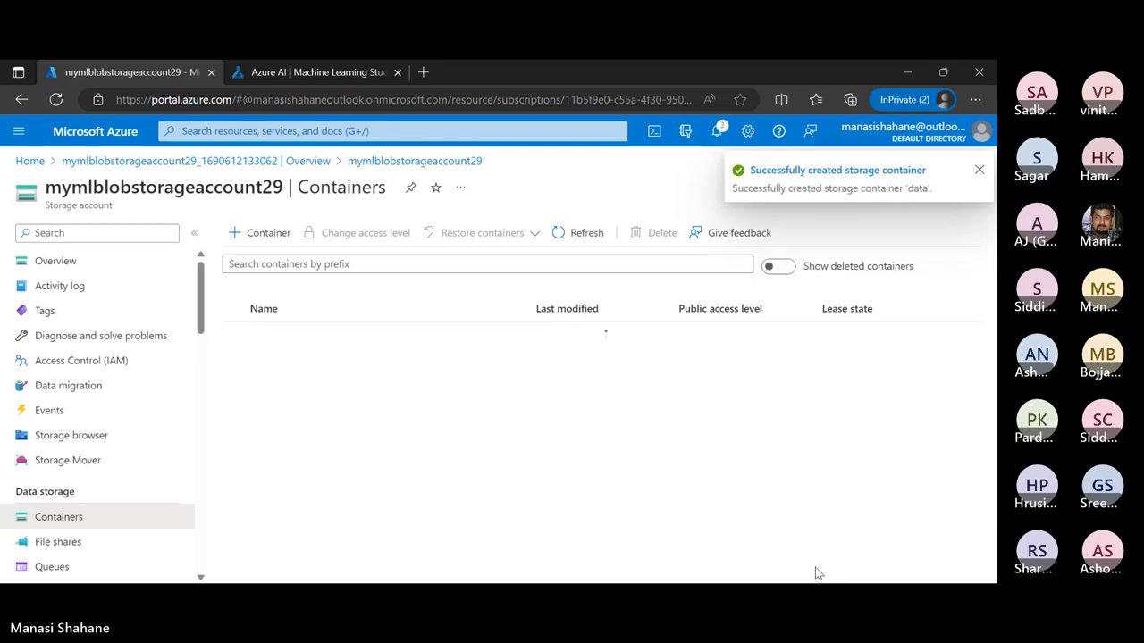
- Start a blob upload in the data container and browse to the Datasets folder inside the local Analytics folder
click(260, 359)
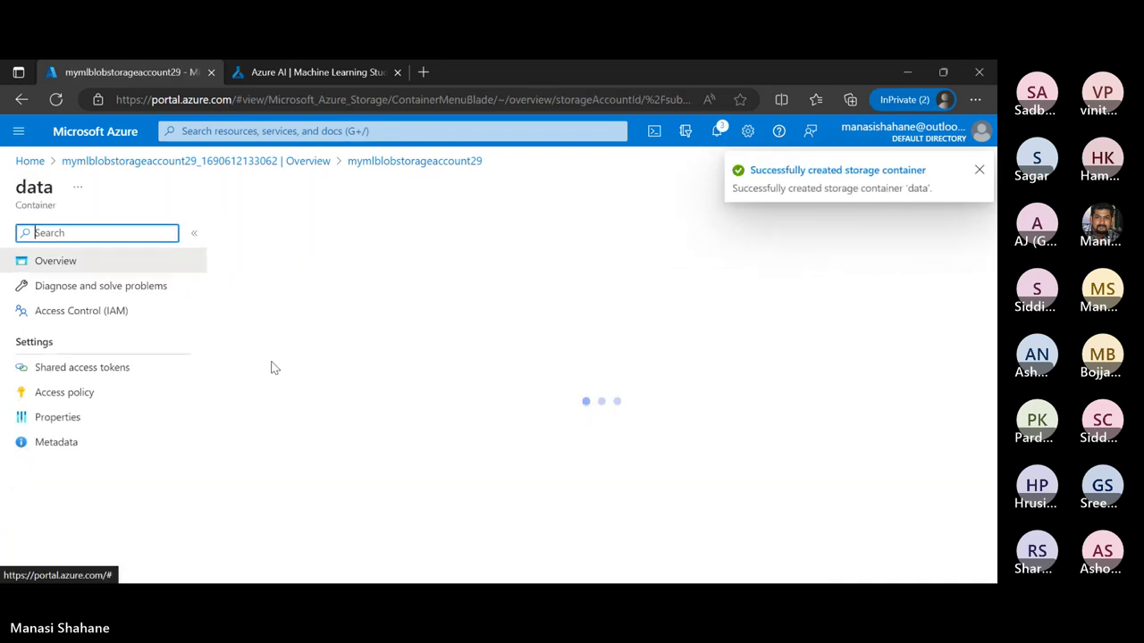
click(252, 234)
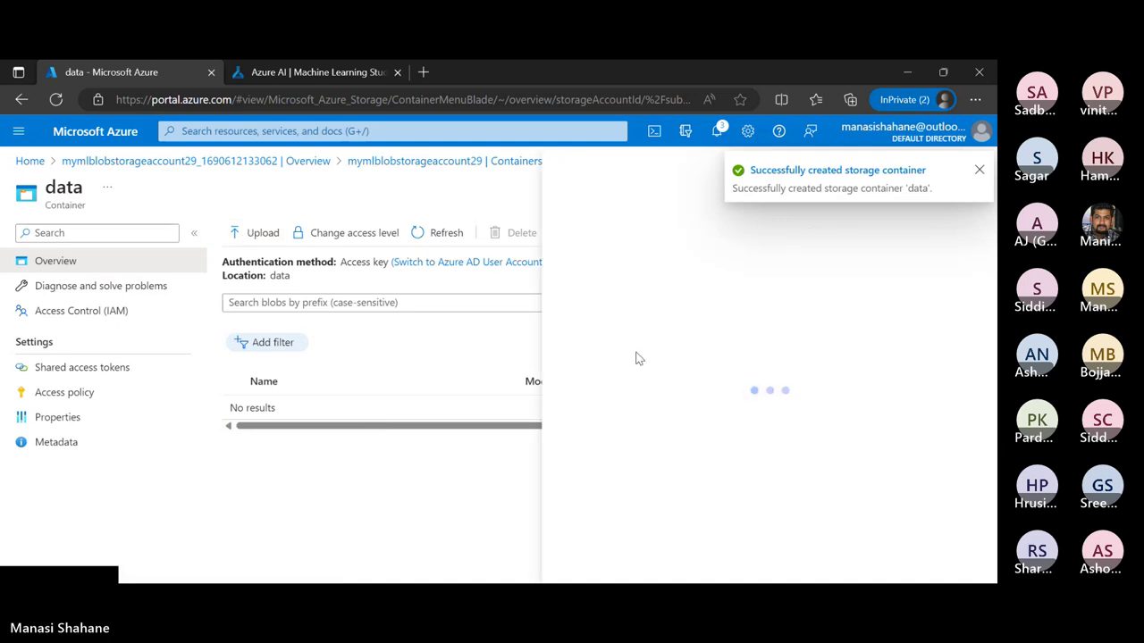
click(769, 319)
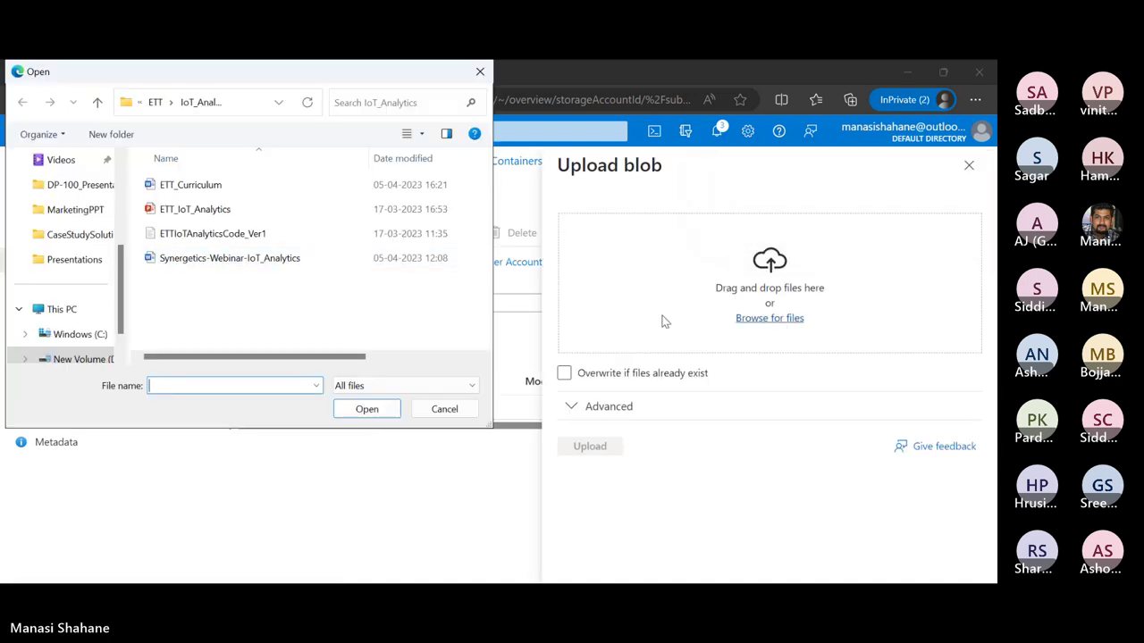
click(158, 102)
click(158, 102)
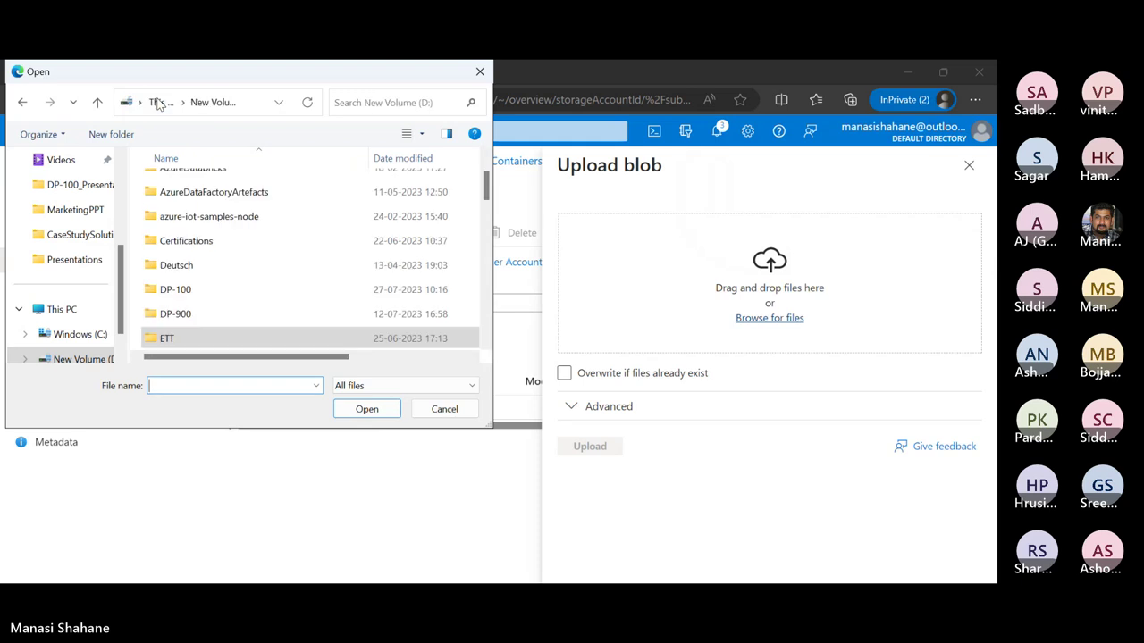
scroll(183, 195, up, 3)
double_click(183, 186)
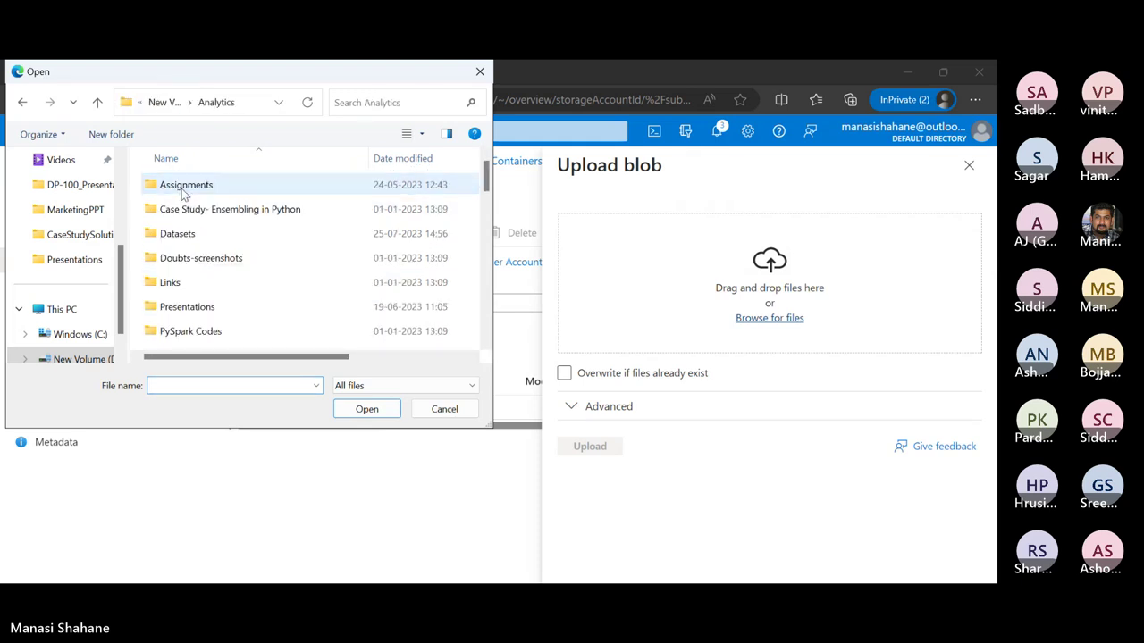
double_click(189, 235)
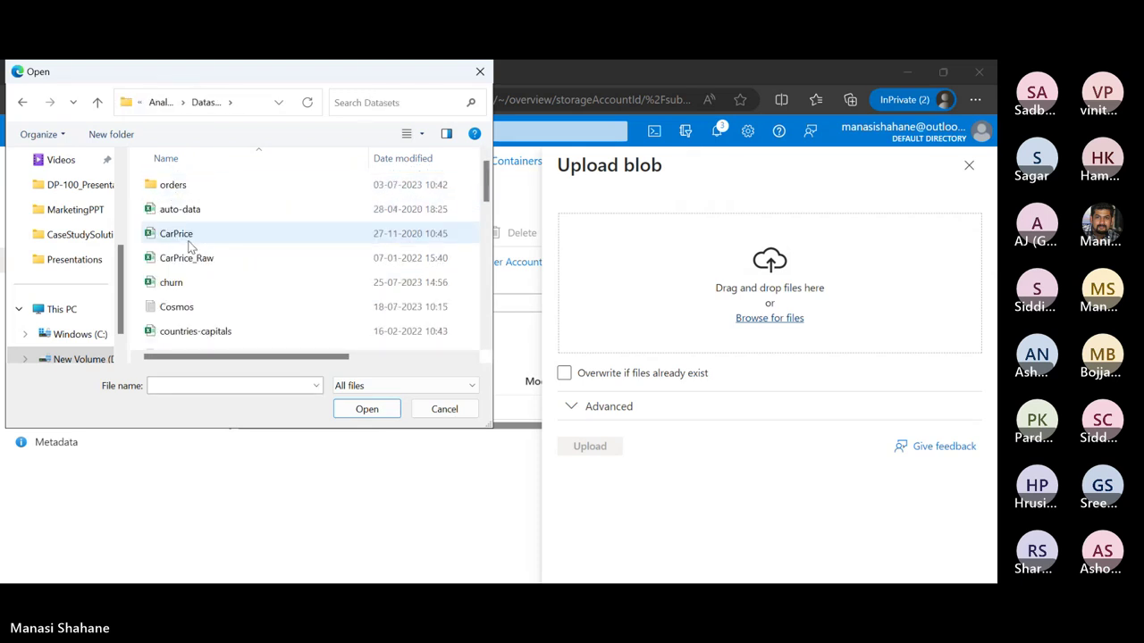
- Upload diabetes.csv from the Datasets folder to the data container and close the upload pane
scroll(190, 247, down, 2)
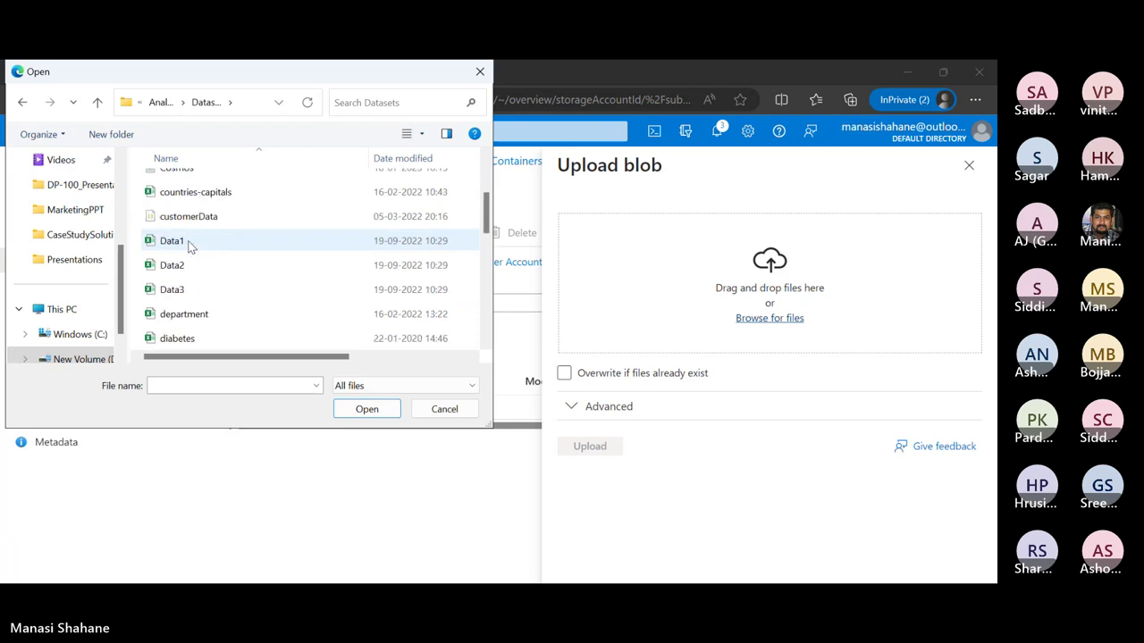
click(198, 338)
click(365, 409)
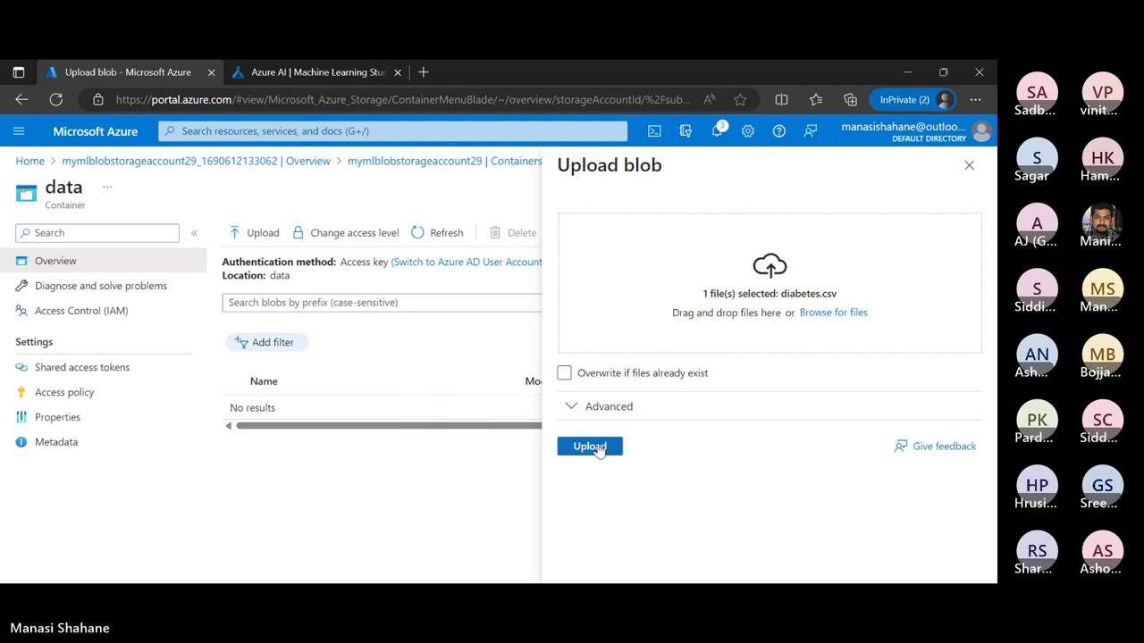
click(590, 446)
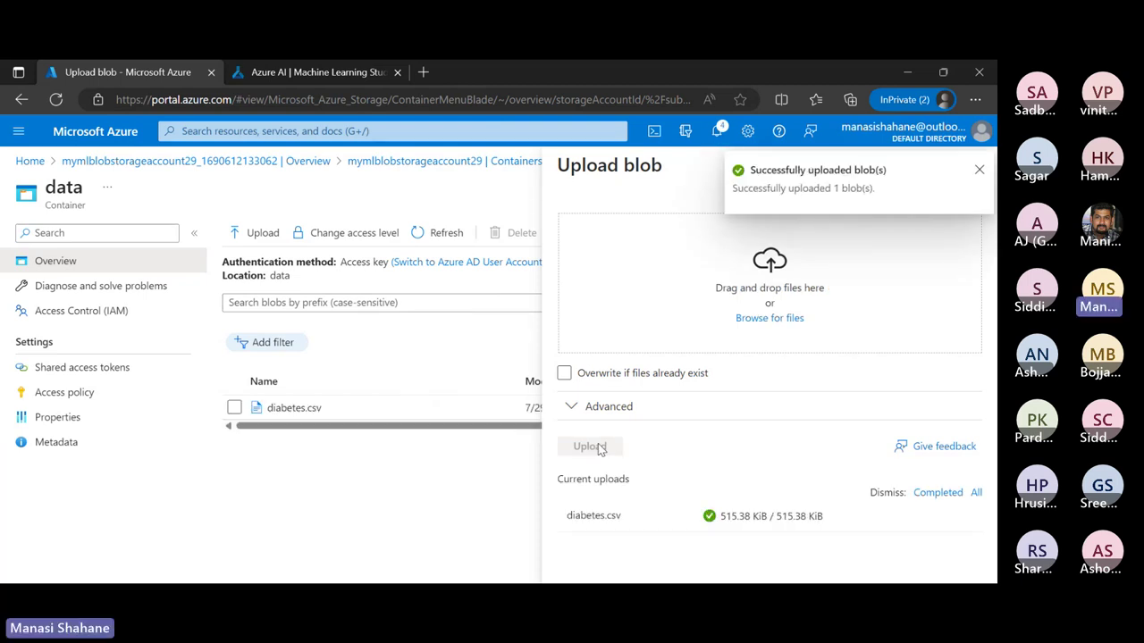
click(981, 171)
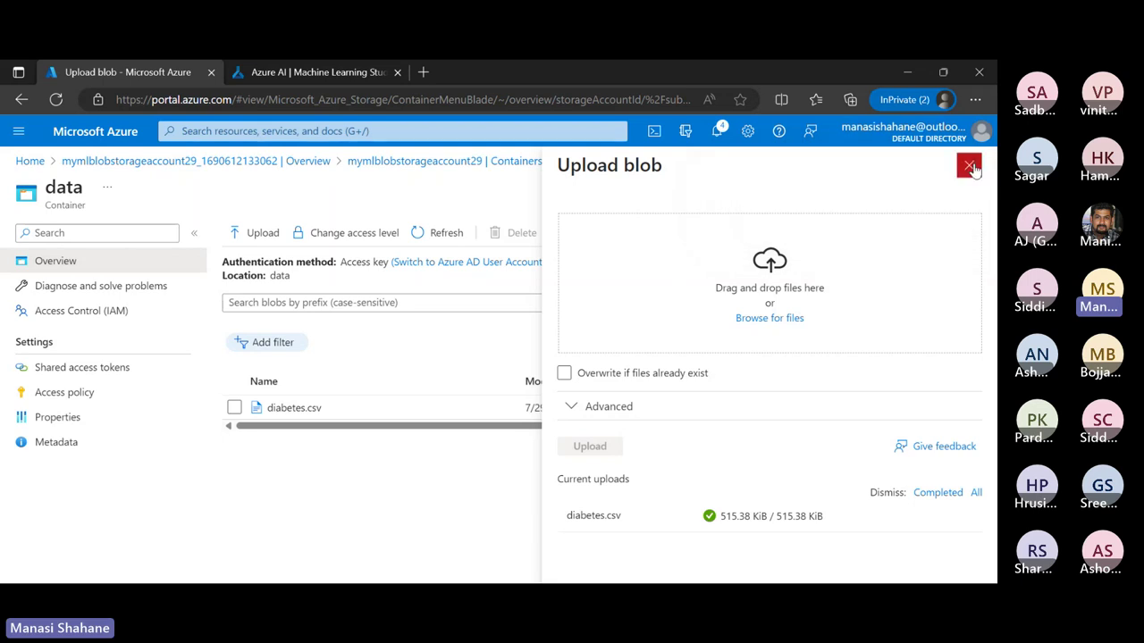
click(972, 168)
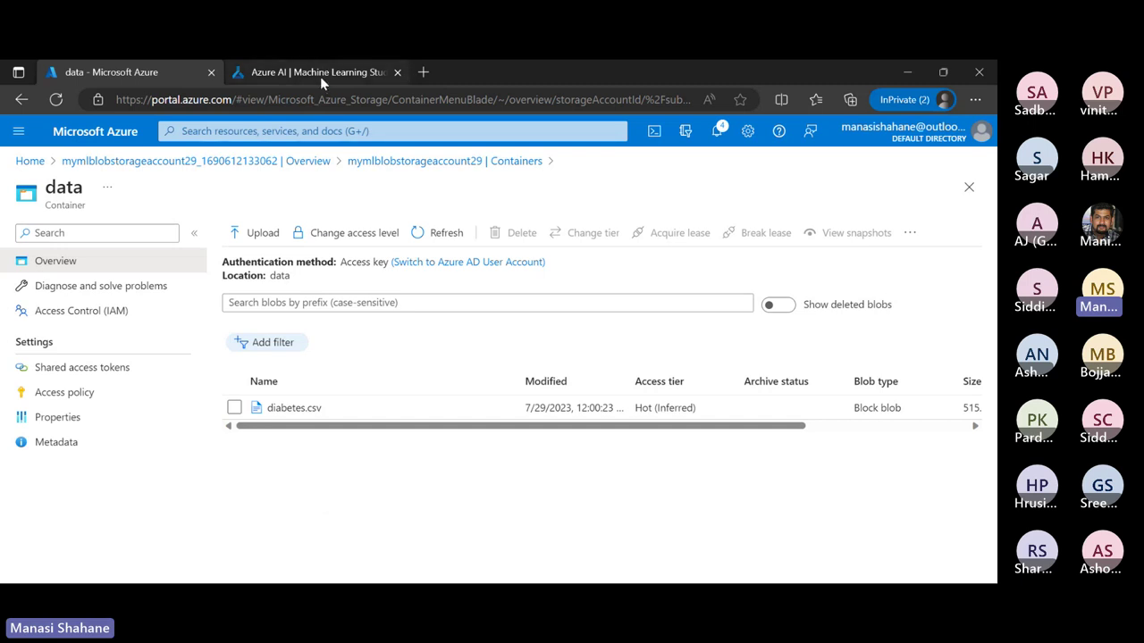
- Open the contents of the uploaded diabetes.csv blob, examine its columns and rows, and close it
click(294, 409)
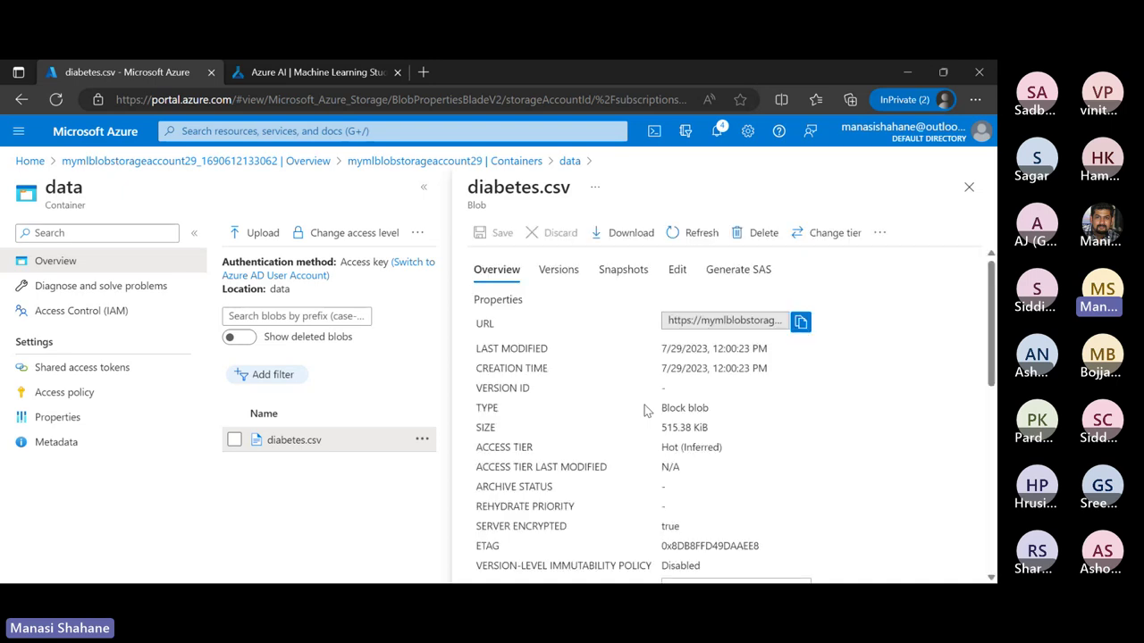
click(679, 270)
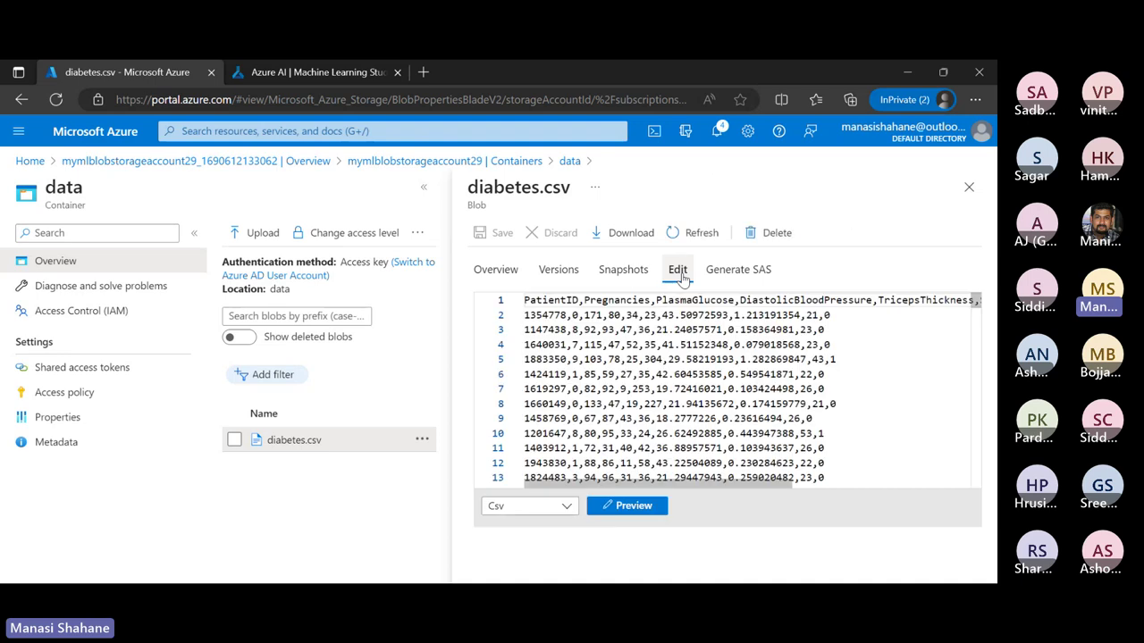
scroll(782, 385, right, 3)
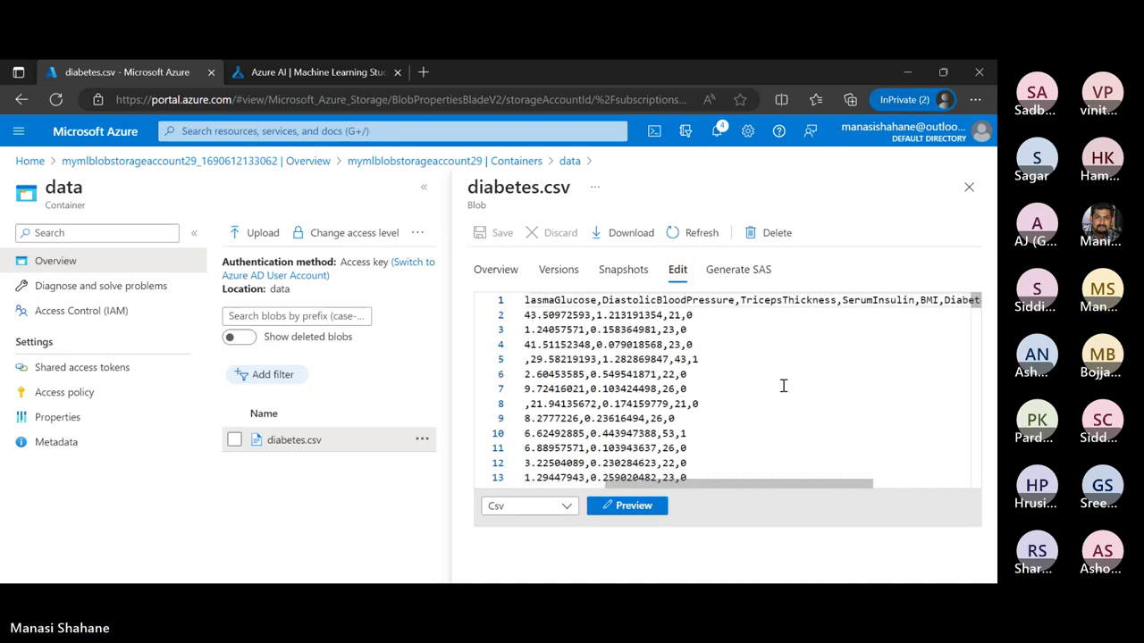
scroll(783, 385, right, 4)
scroll(783, 385, left, 5)
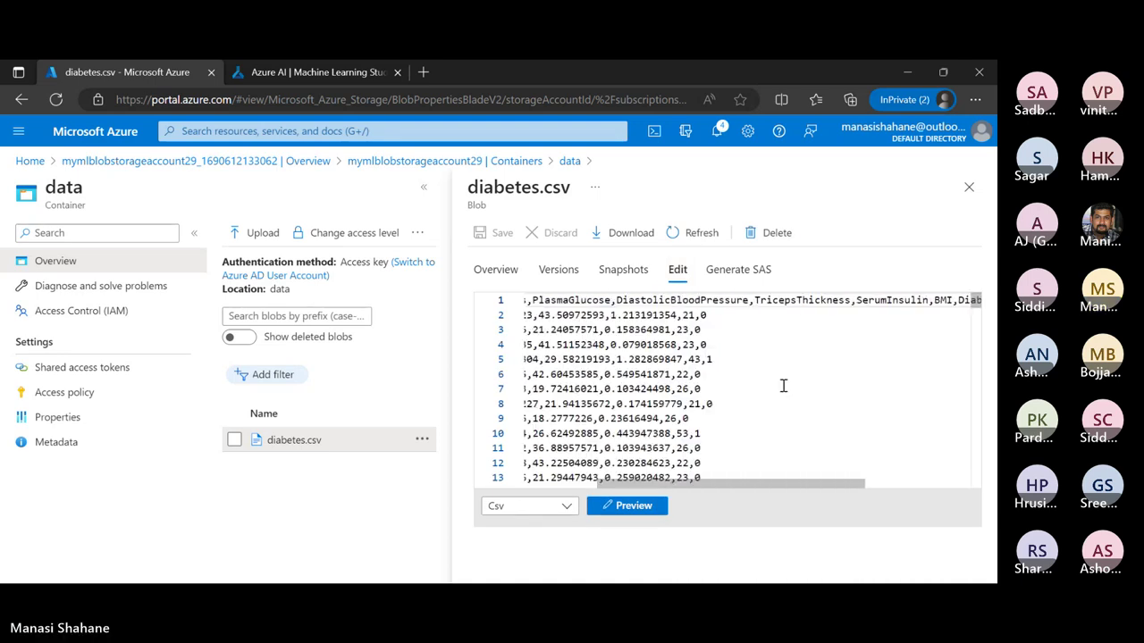
scroll(782, 385, left, 2)
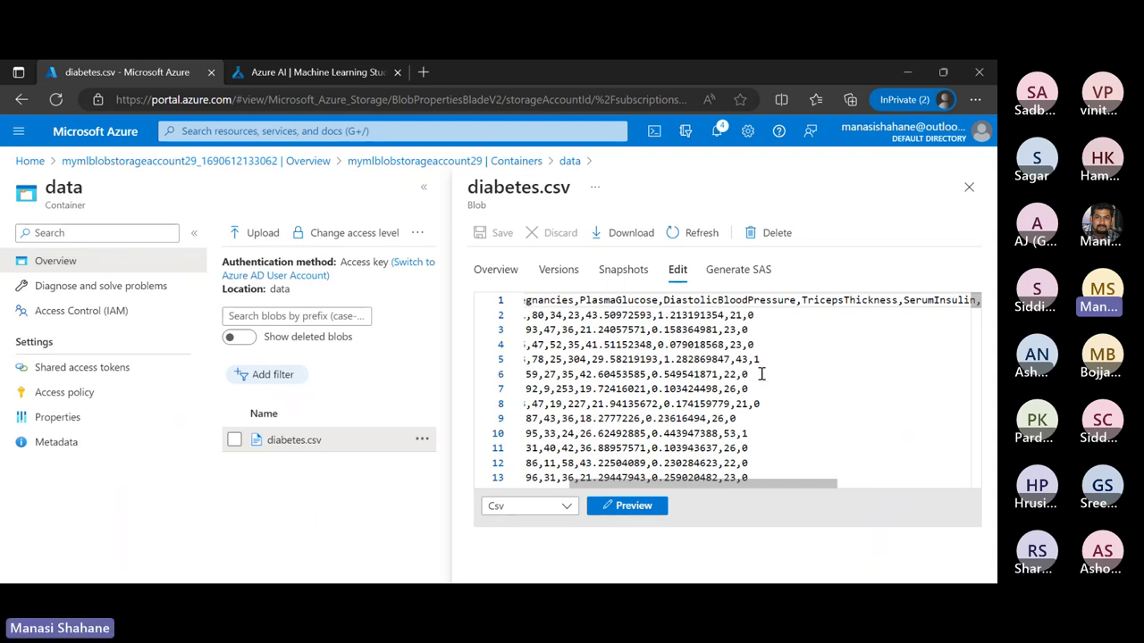
scroll(762, 374, right, 6)
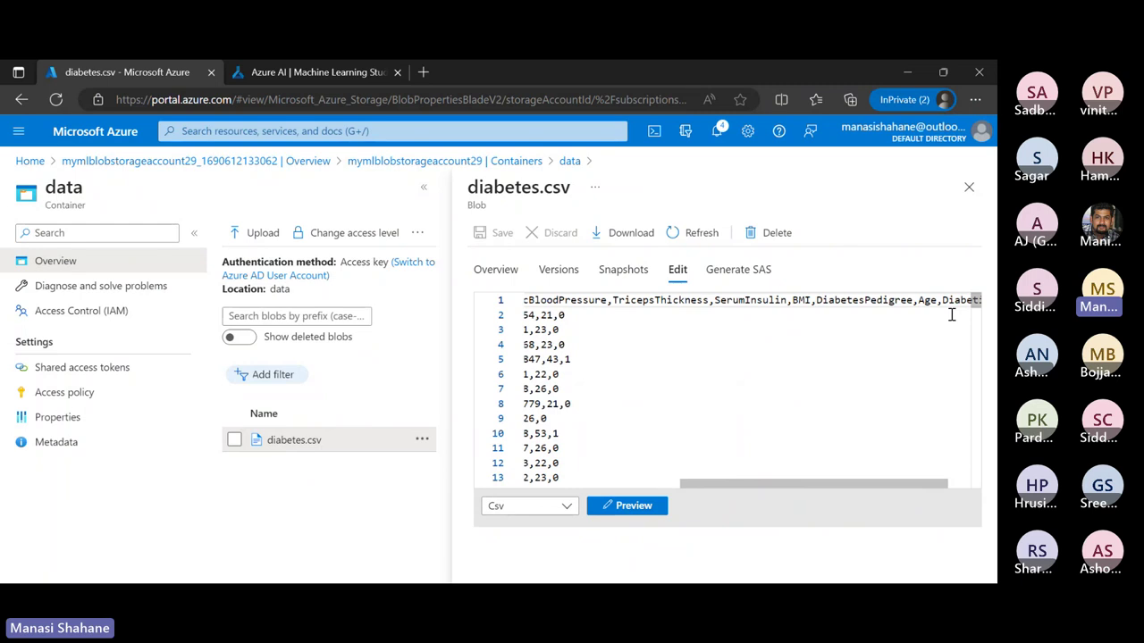
scroll(910, 304, right, 2)
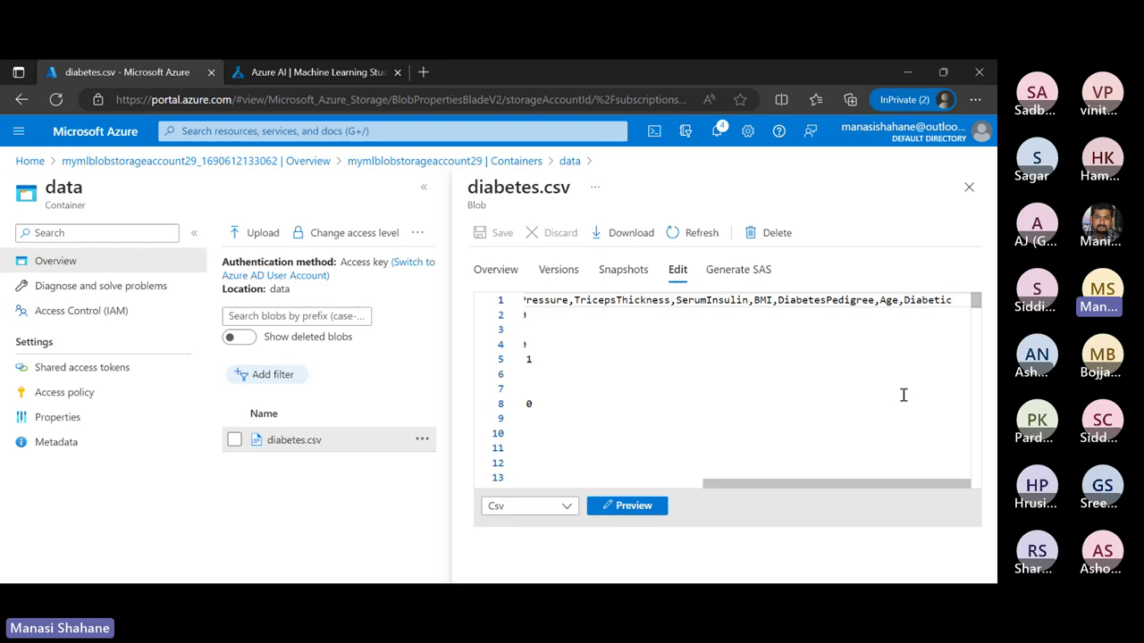
scroll(580, 465, left, 4)
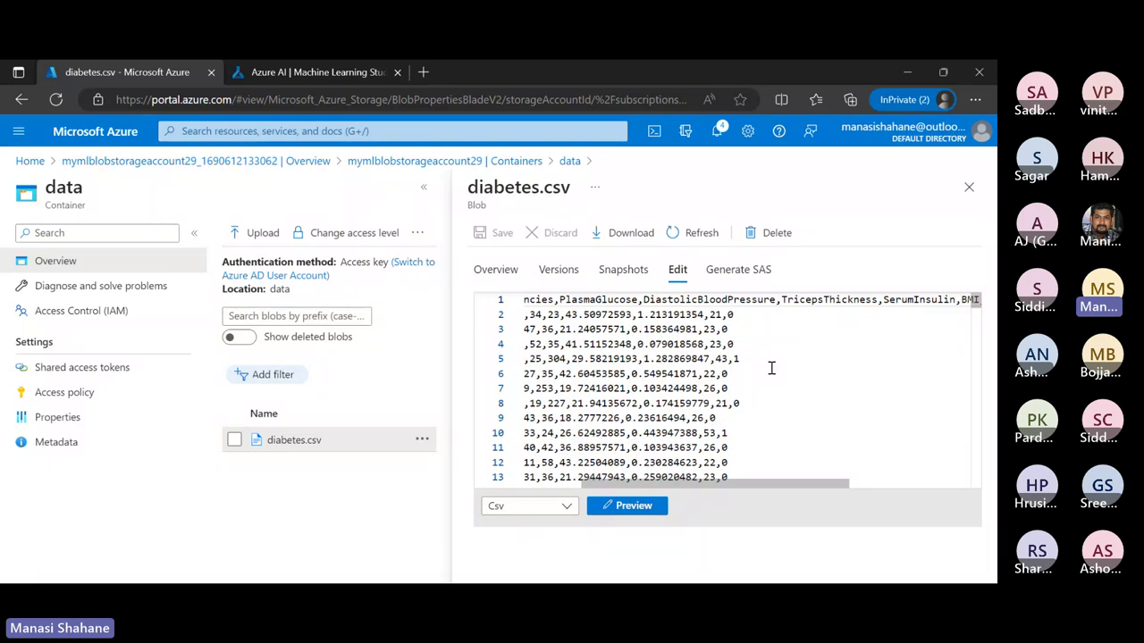
scroll(771, 368, left, 3)
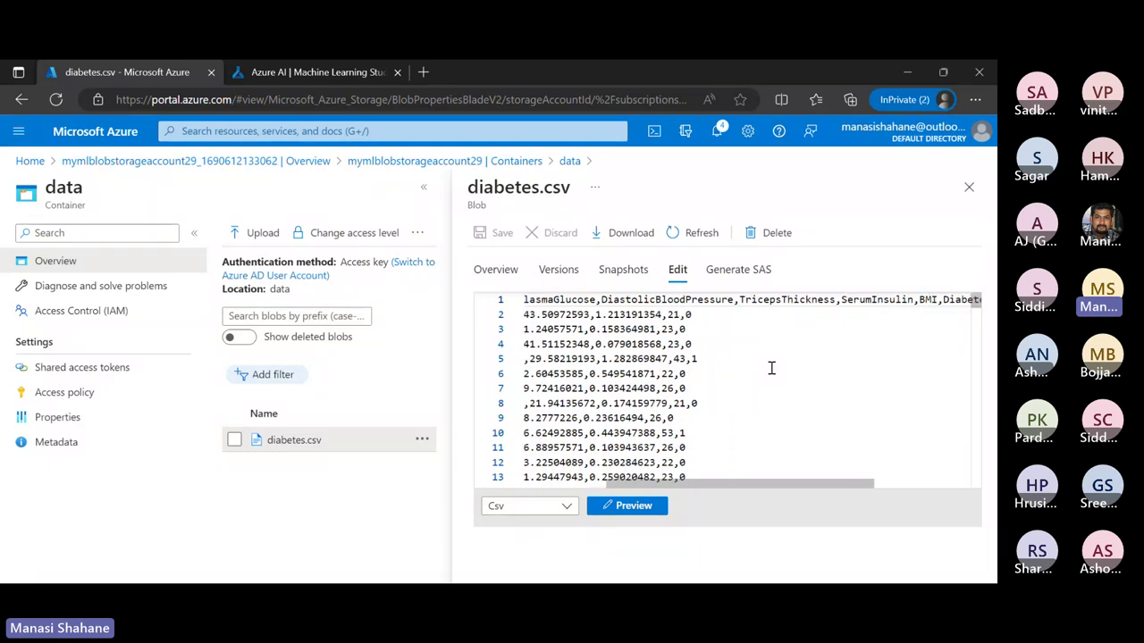
click(969, 188)
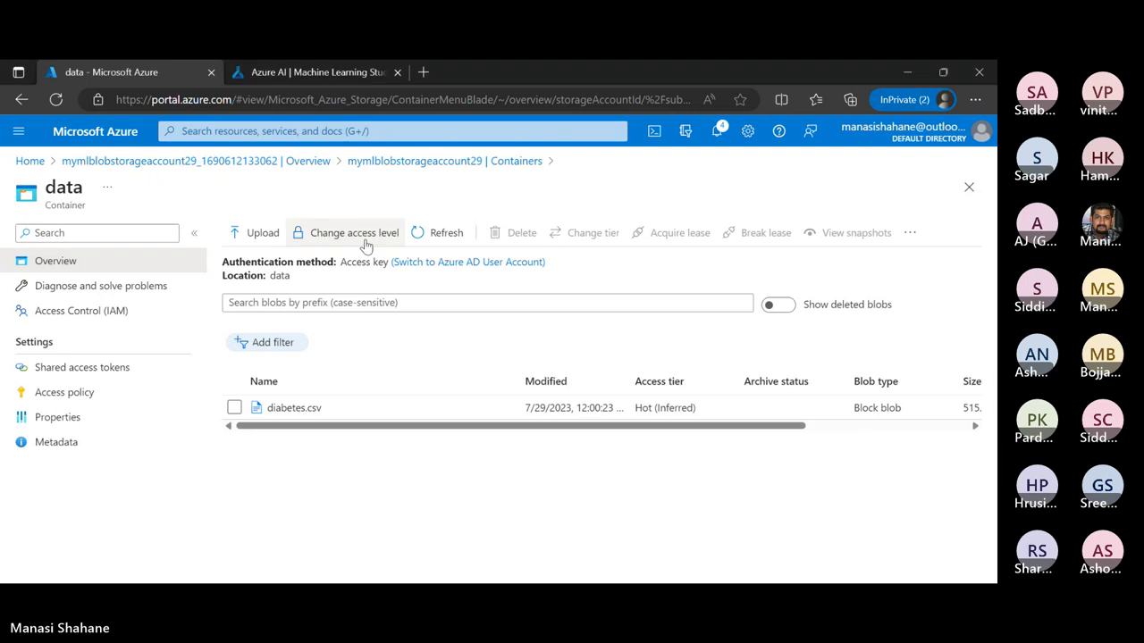
- Switch to Azure Machine Learning Studio and start a new data asset with the type Tabular
click(354, 73)
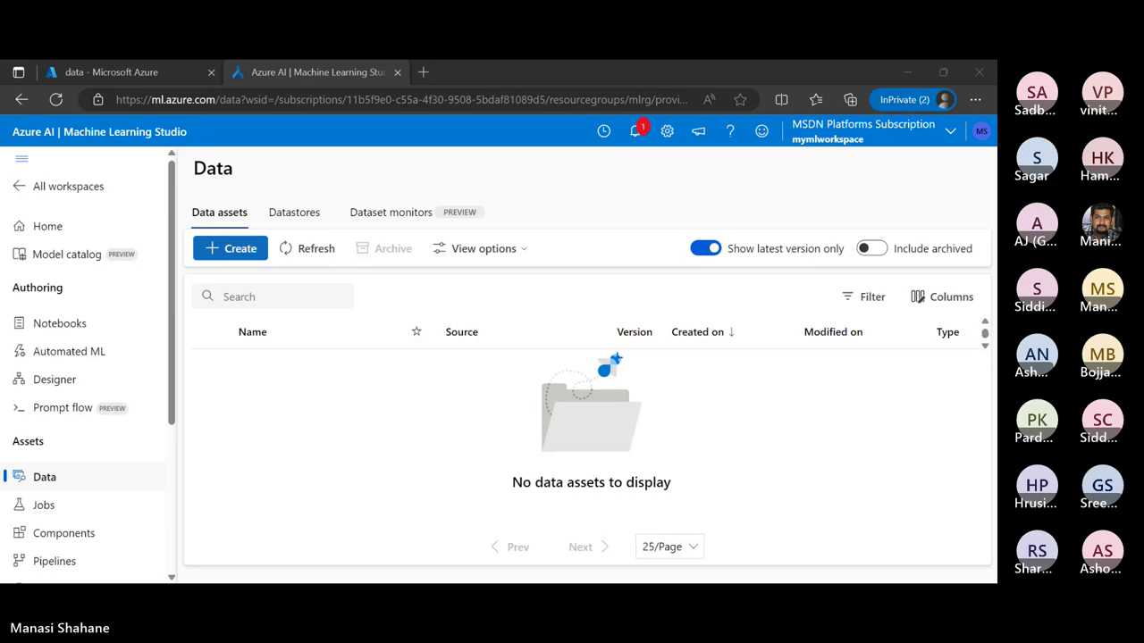
click(438, 491)
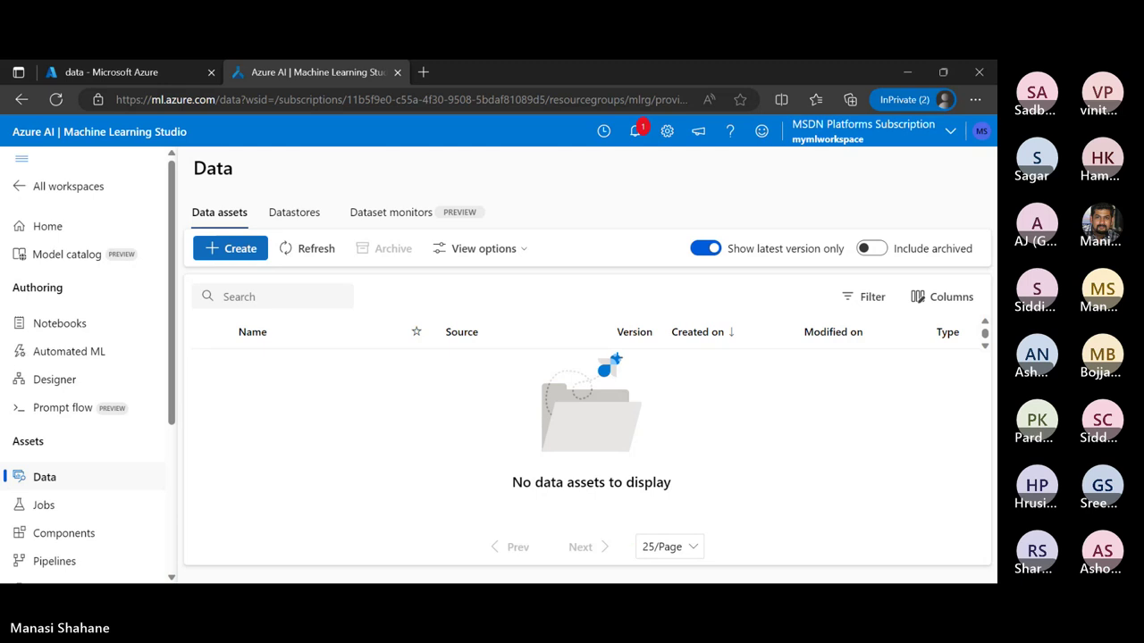
click(915, 81)
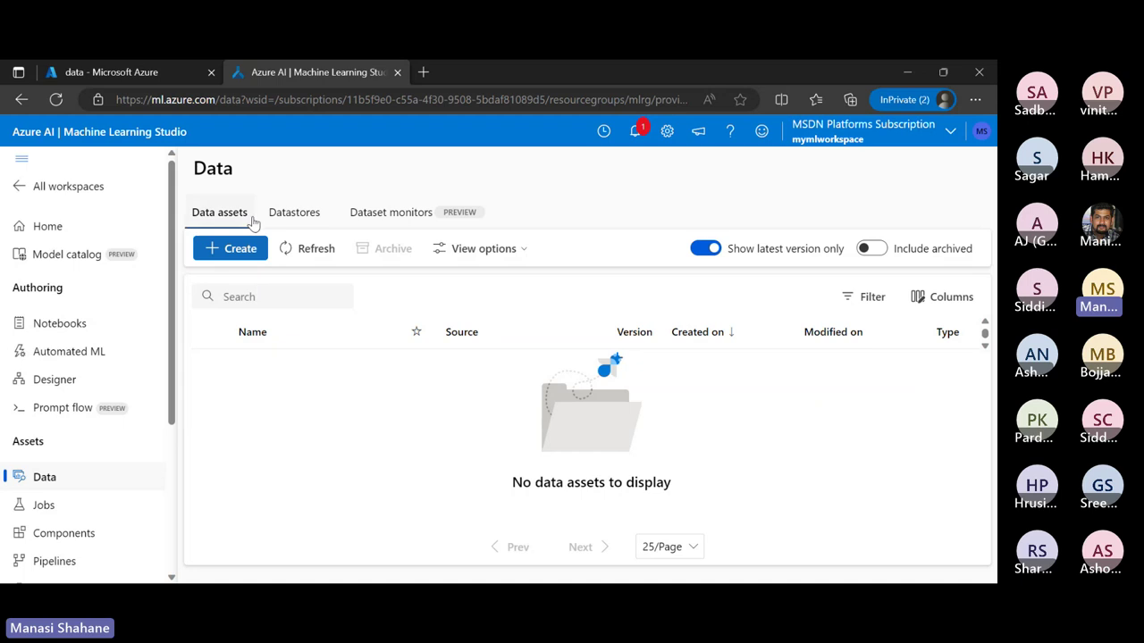
click(250, 251)
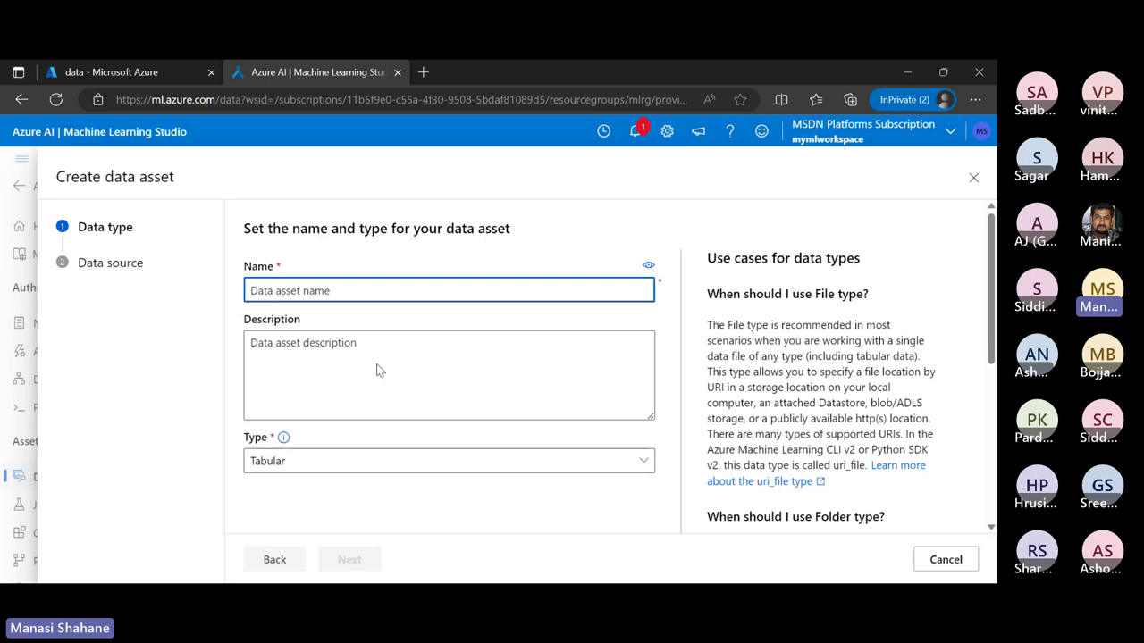
click(644, 462)
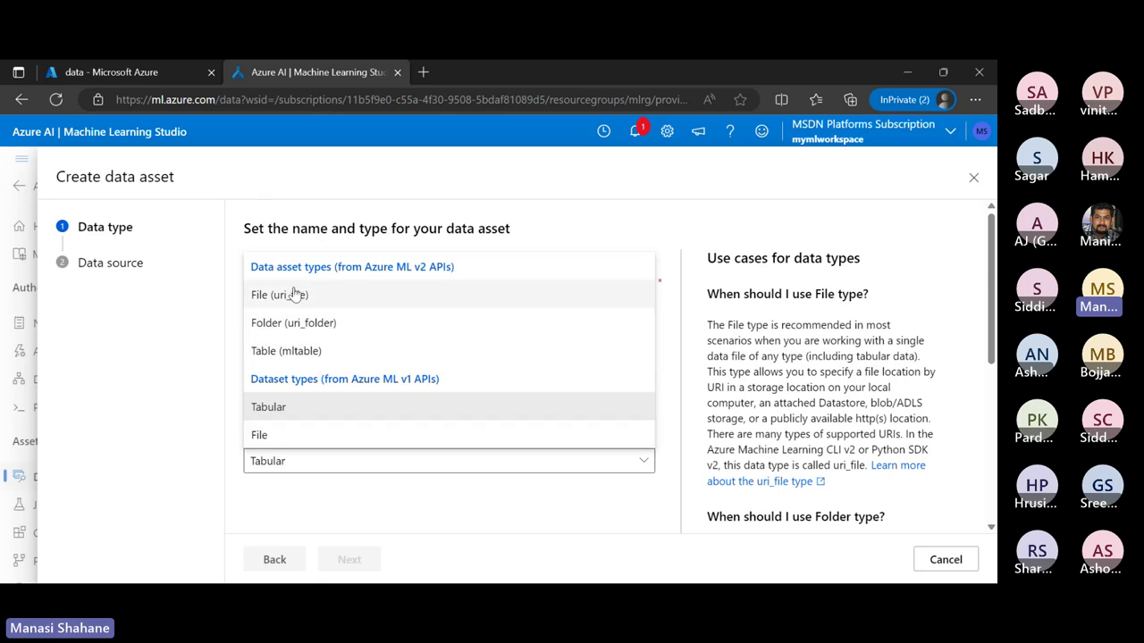
click(303, 407)
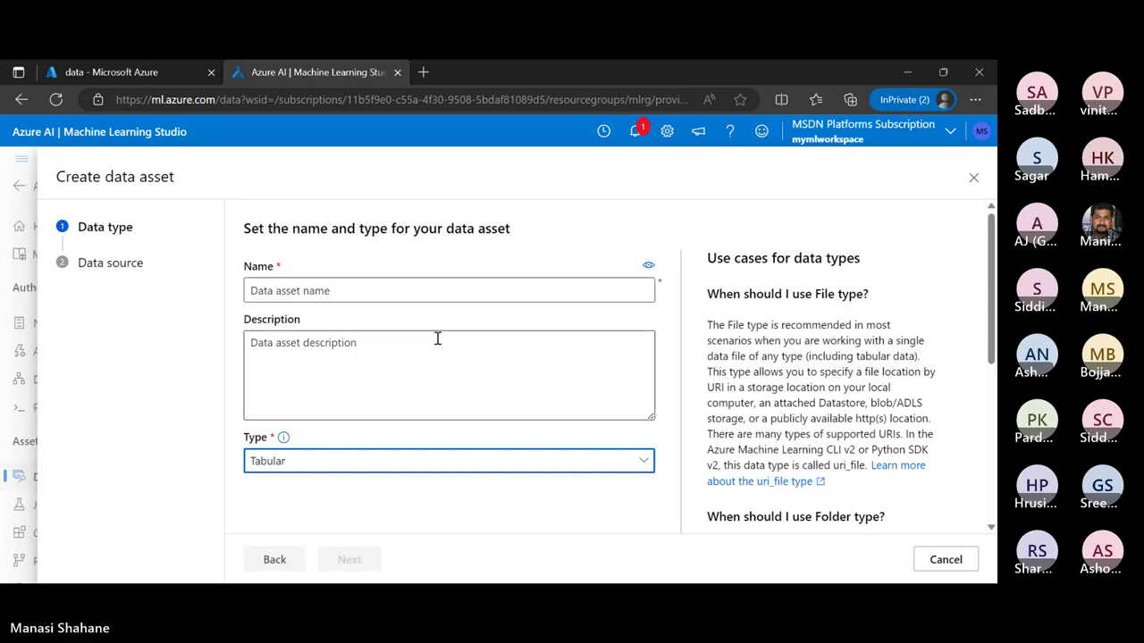
- Name the data asset diabetesdataset and continue to the data source selection
click(410, 290)
text(dat)
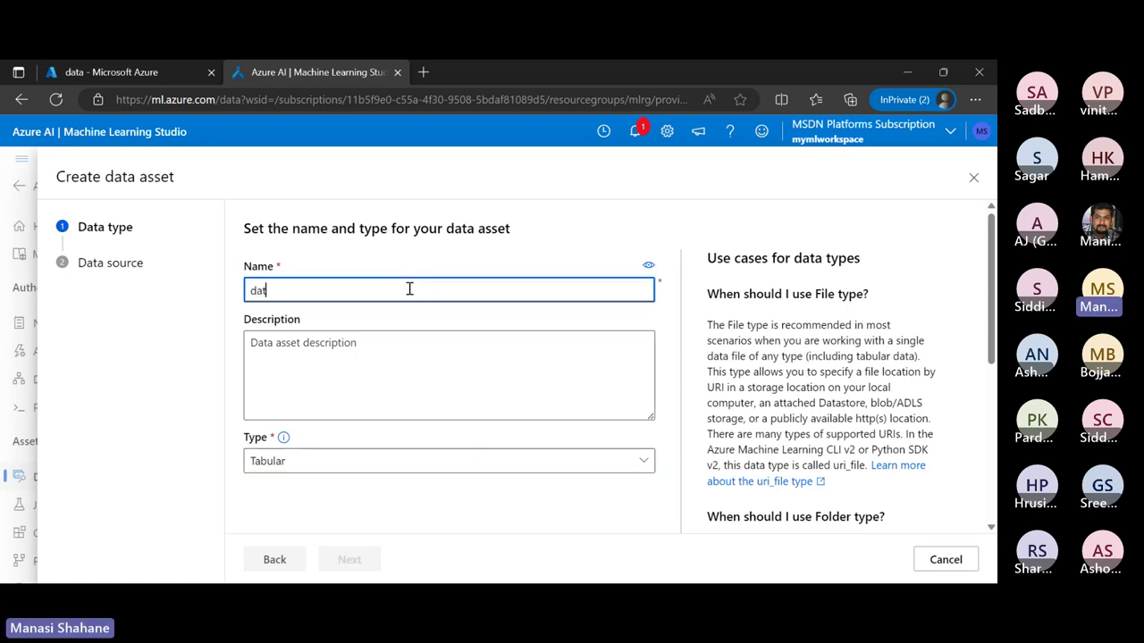
text(a)
key(BackSpace)
key(BackSpace)
key(BackSpace)
text(ia)
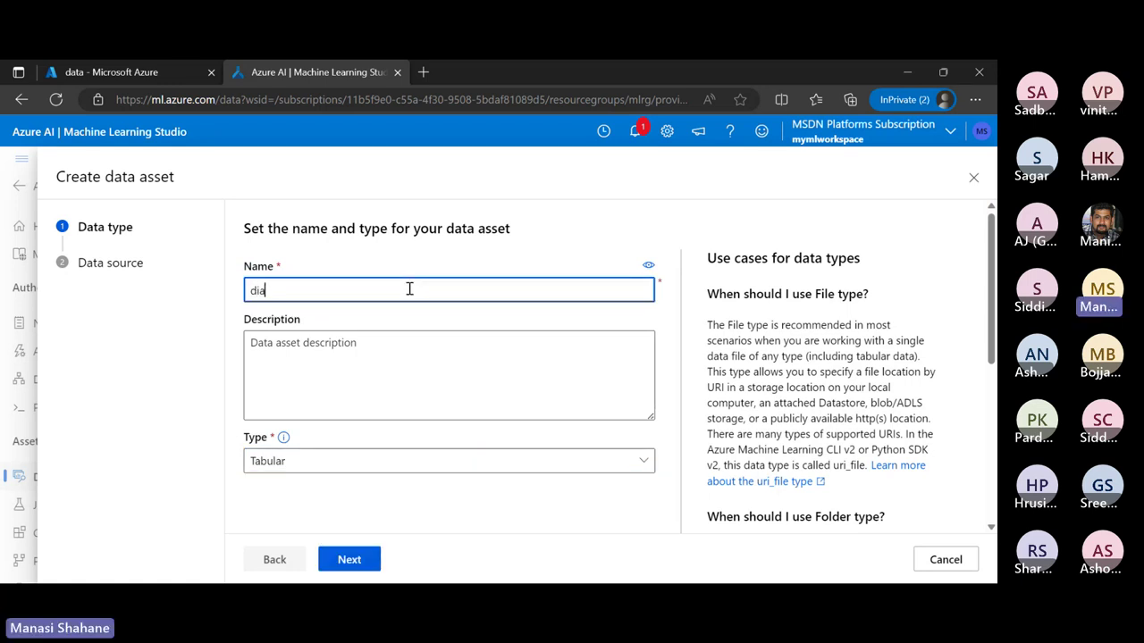
text(betes)
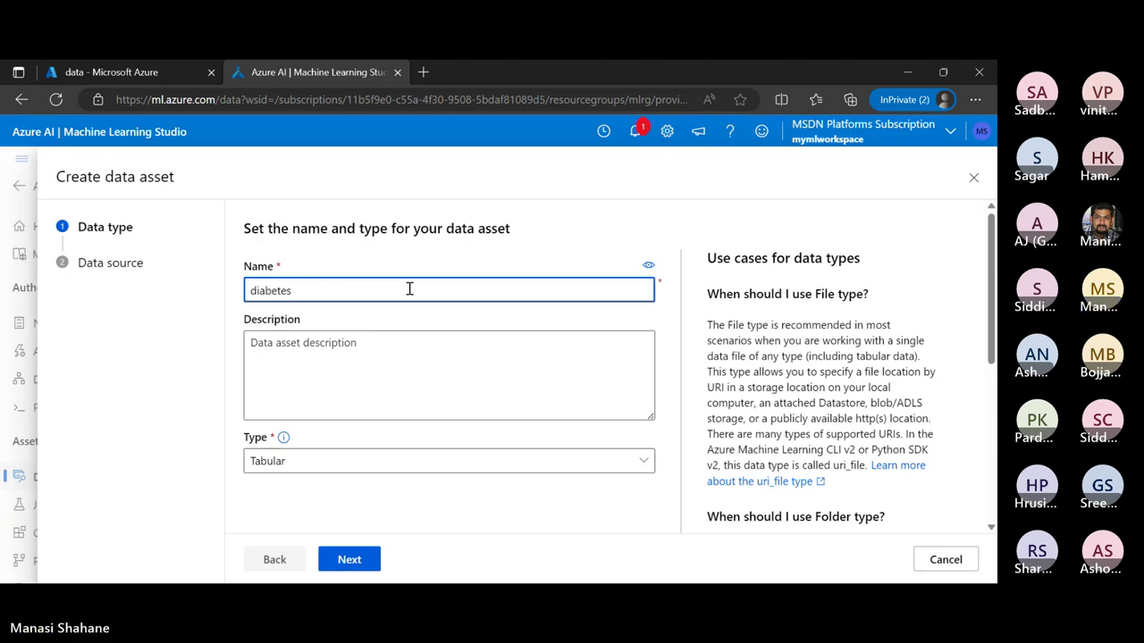
text(dataset)
click(360, 559)
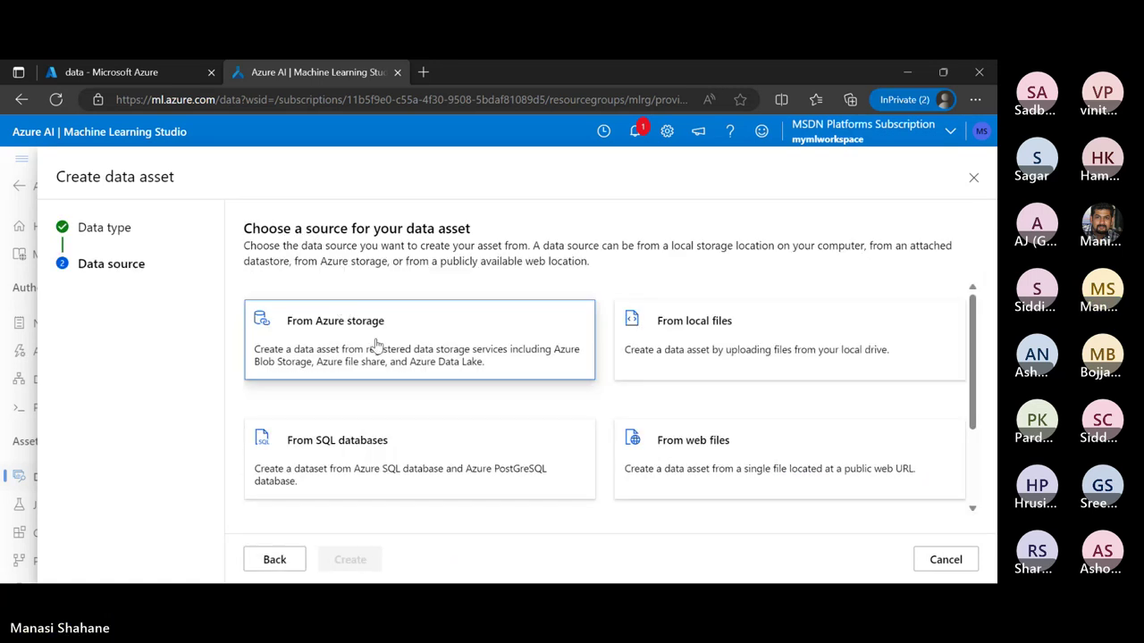
- Choose Azure storage as the source for the data asset and continue to the datastore selection
scroll(590, 447, down, 2)
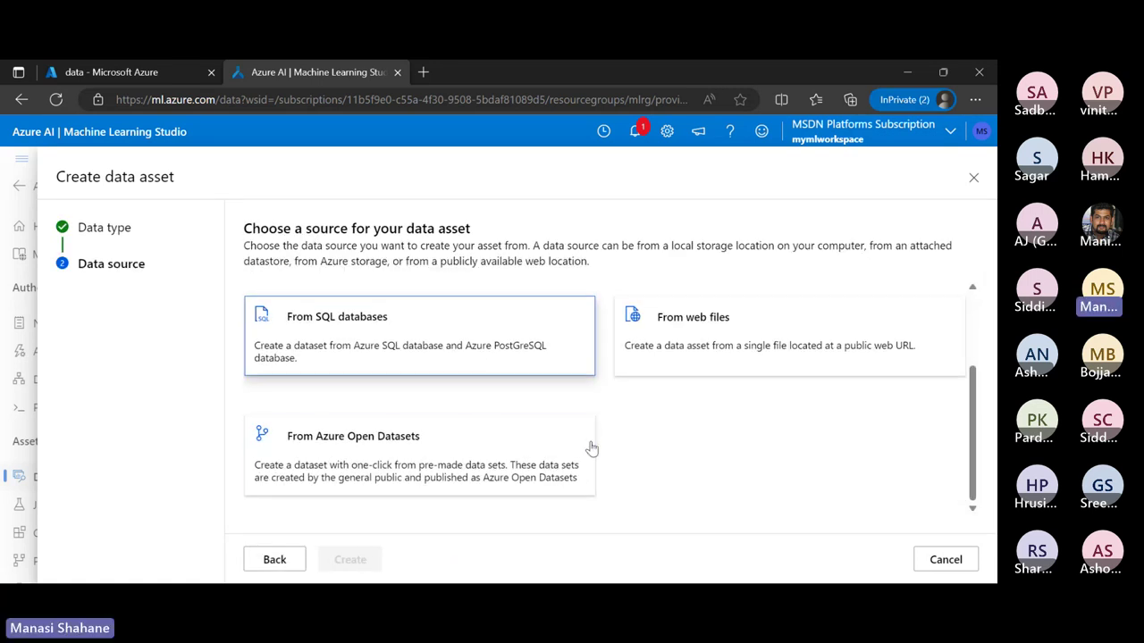
scroll(590, 449, up, 2)
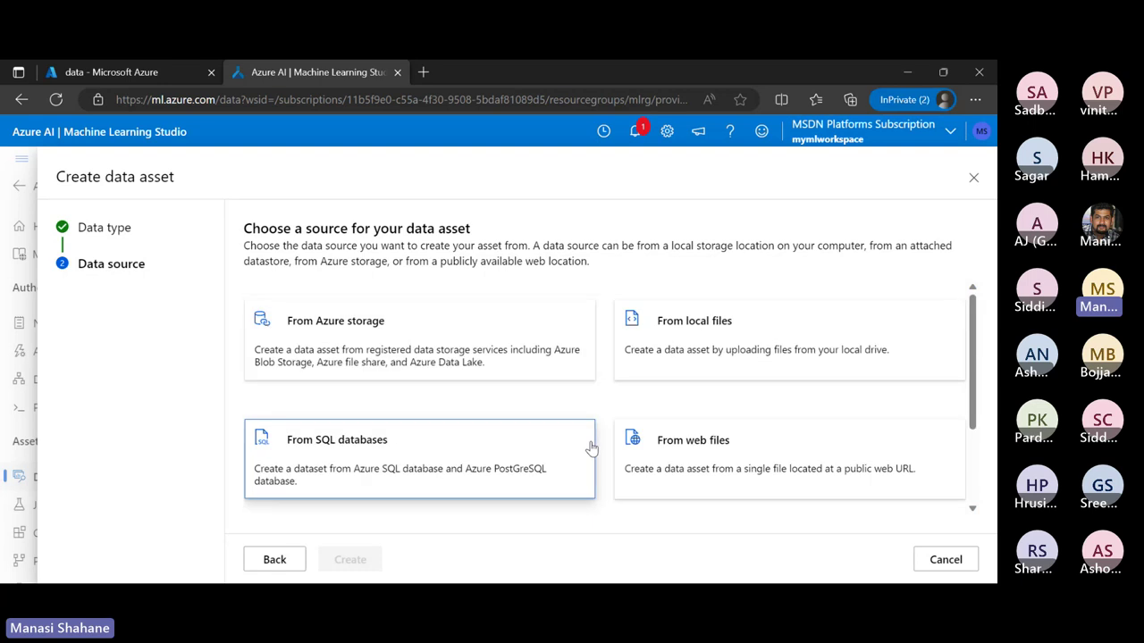
scroll(591, 449, down, 2)
scroll(591, 449, up, 2)
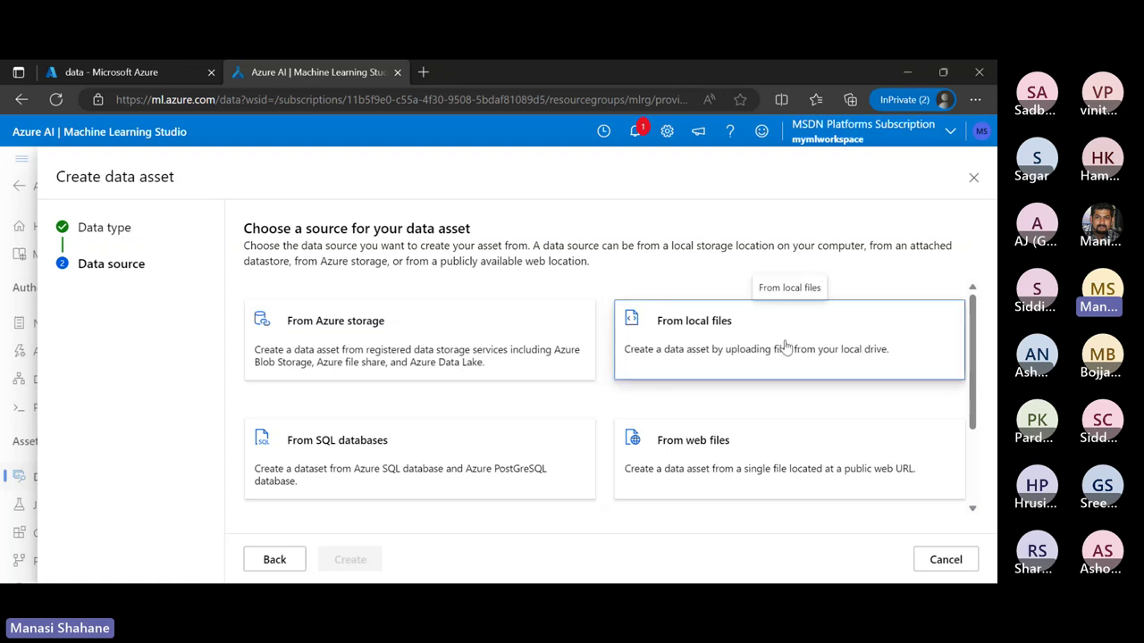
scroll(571, 496, down, 1)
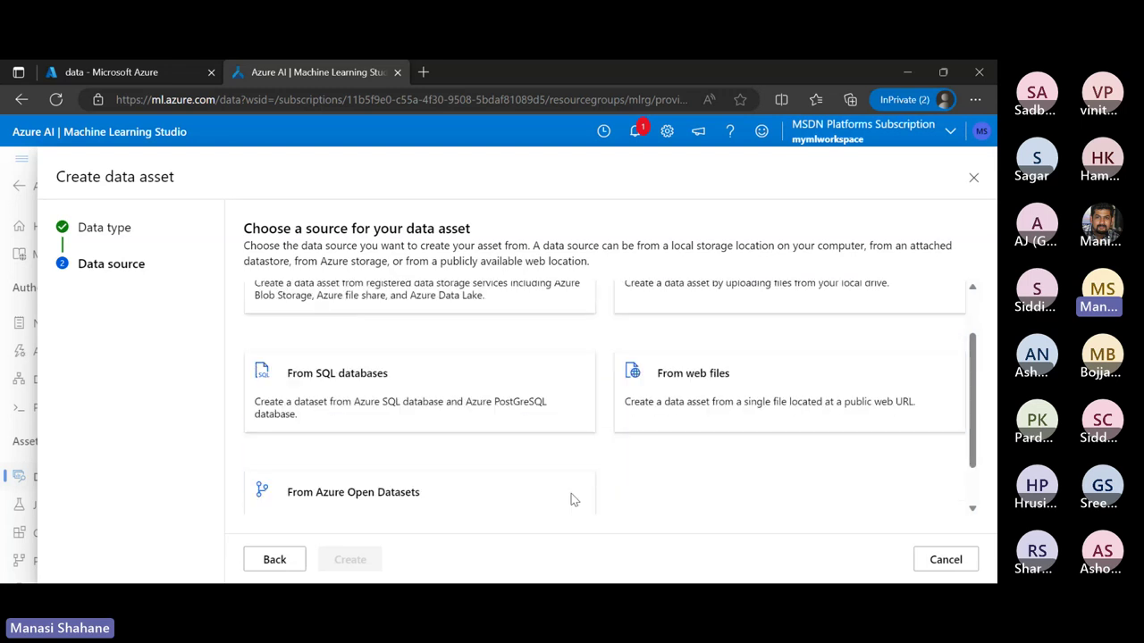
scroll(462, 349, up, 1)
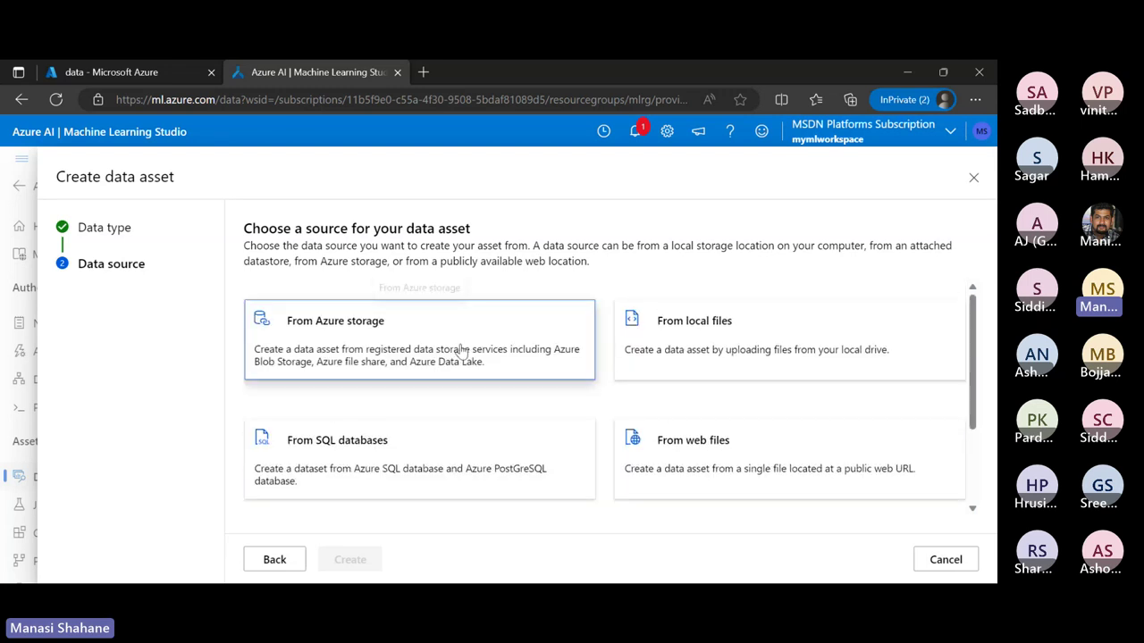
scroll(462, 349, down, 1)
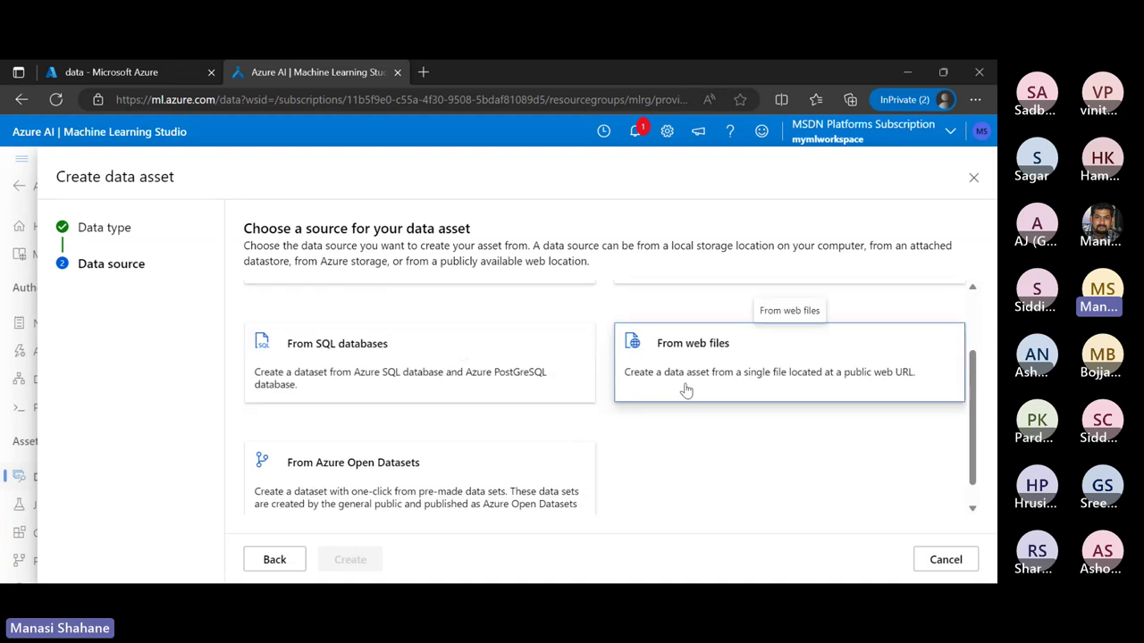
scroll(339, 456, down, 1)
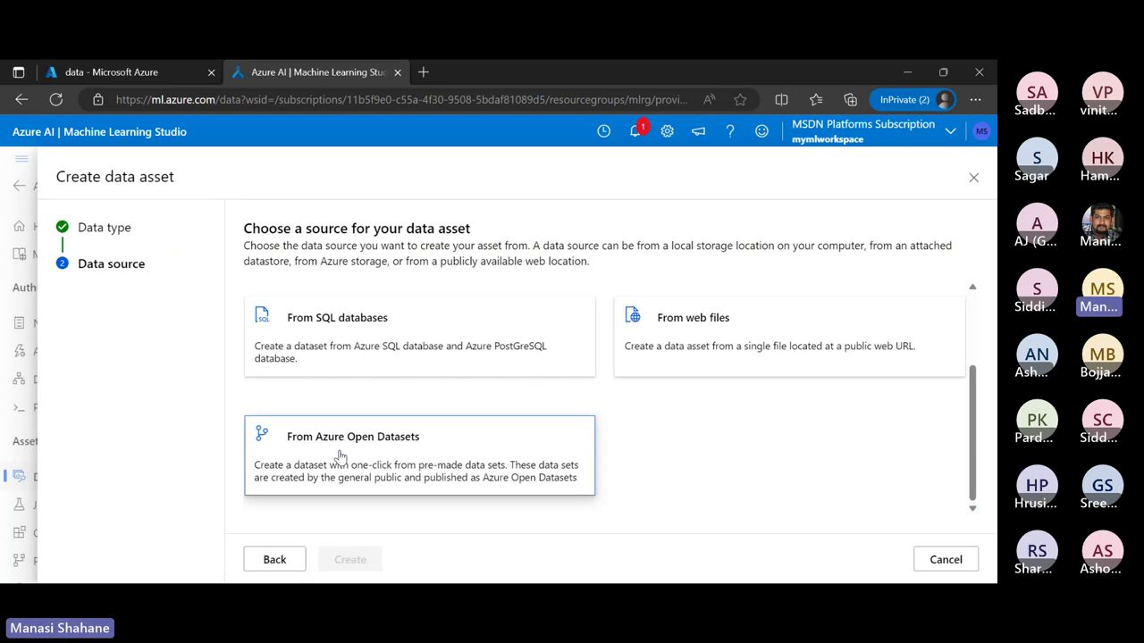
scroll(340, 455, up, 3)
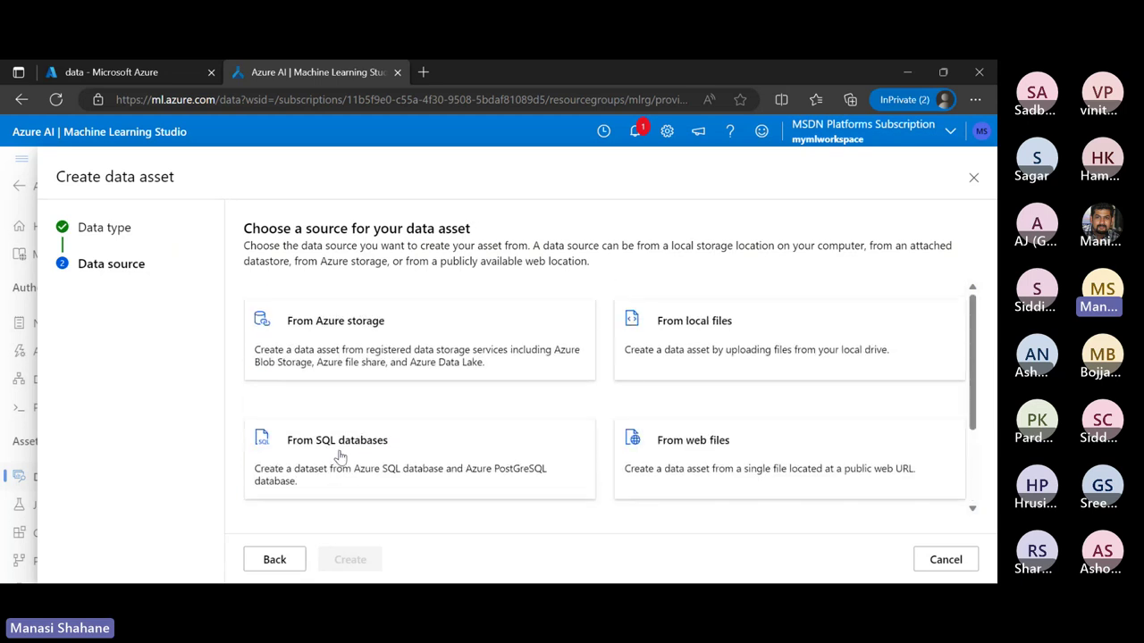
click(359, 328)
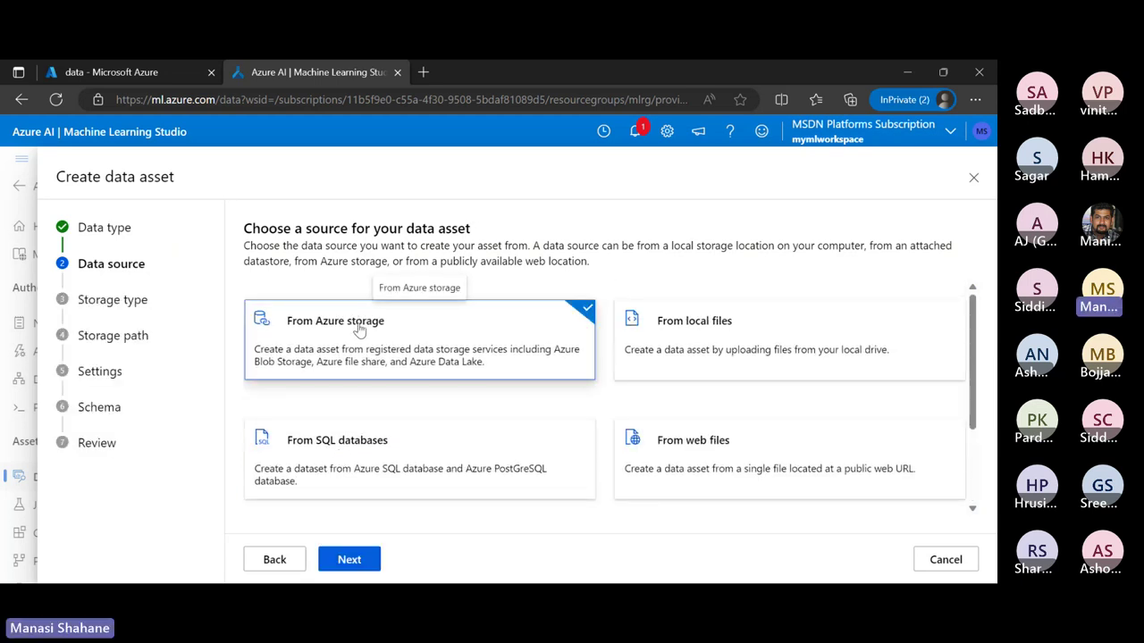
click(350, 559)
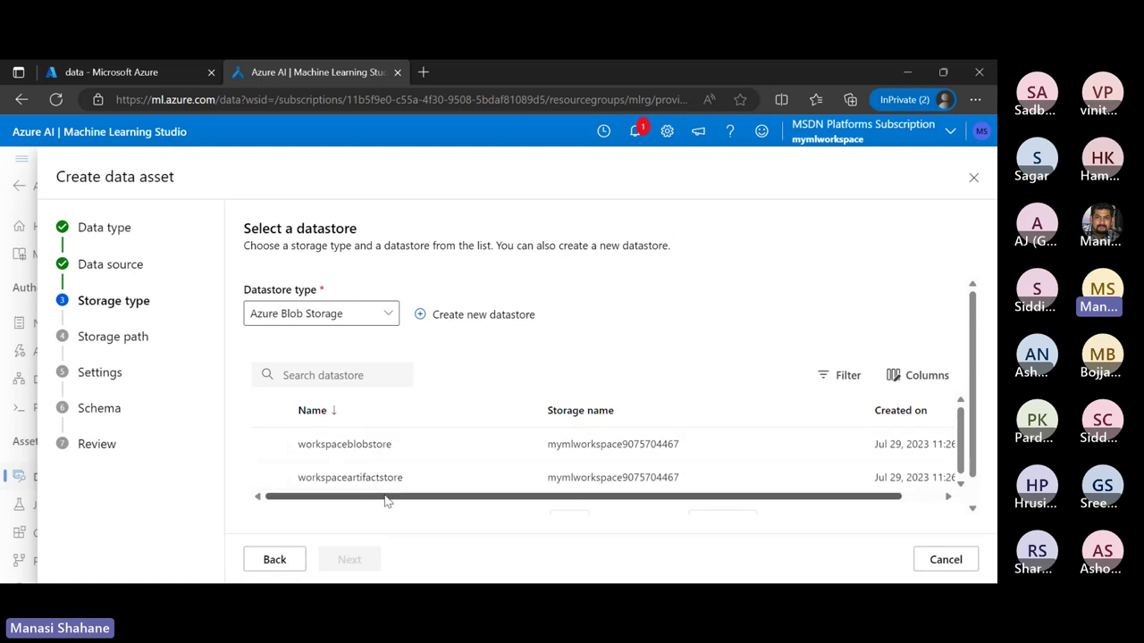
- Start a new Azure Blob Storage datastore and name it diabetesdatastore
click(469, 316)
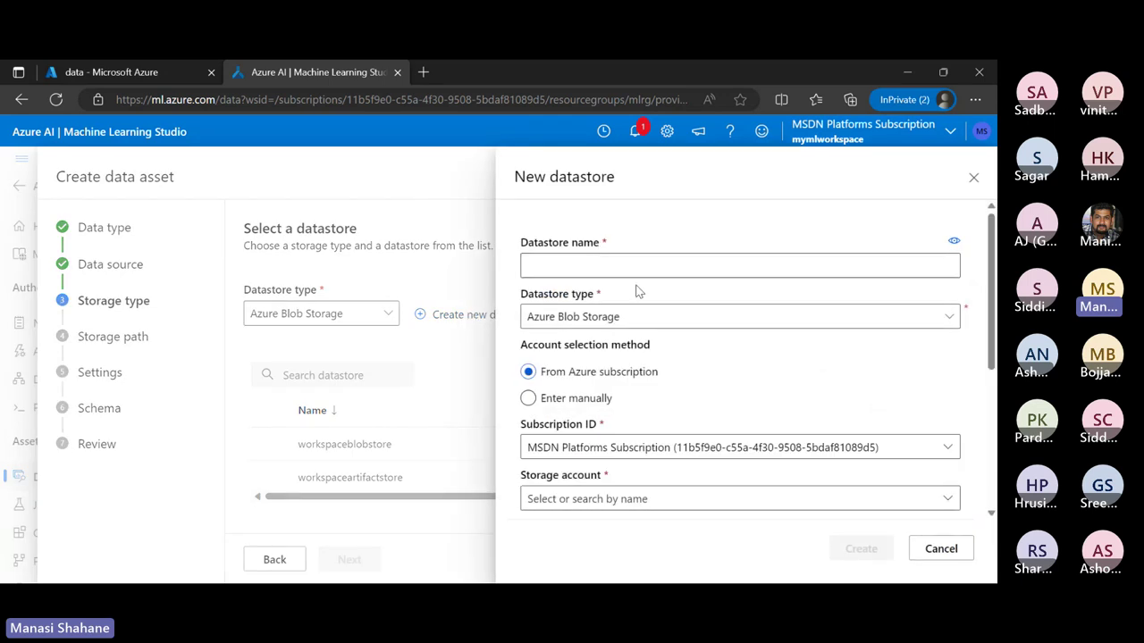
click(633, 271)
text(dia)
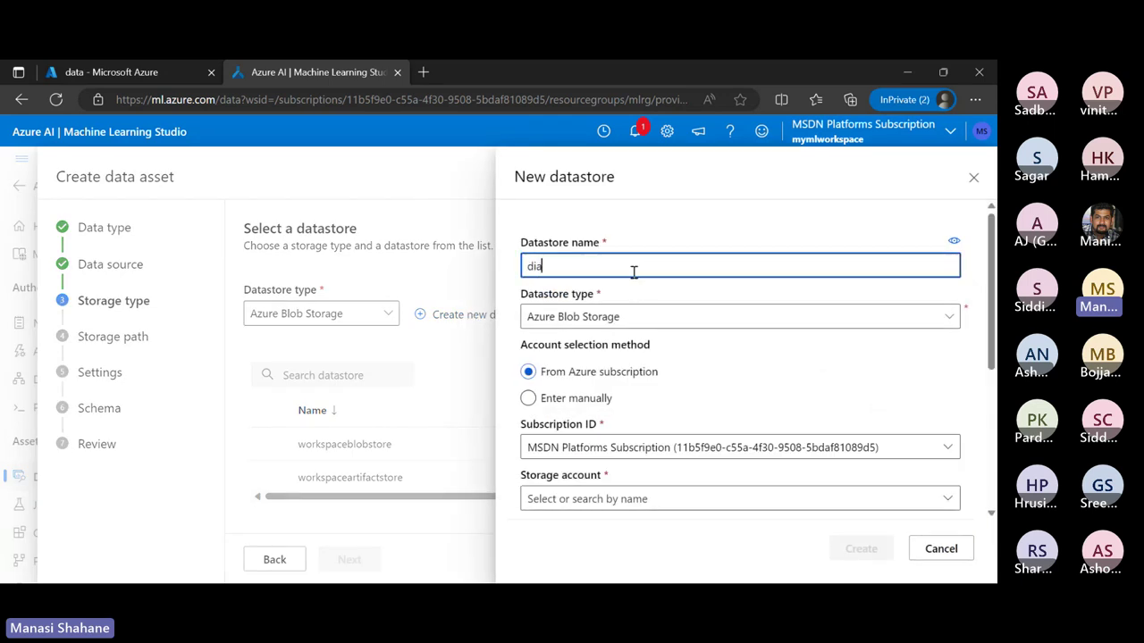
text(betesdatastore)
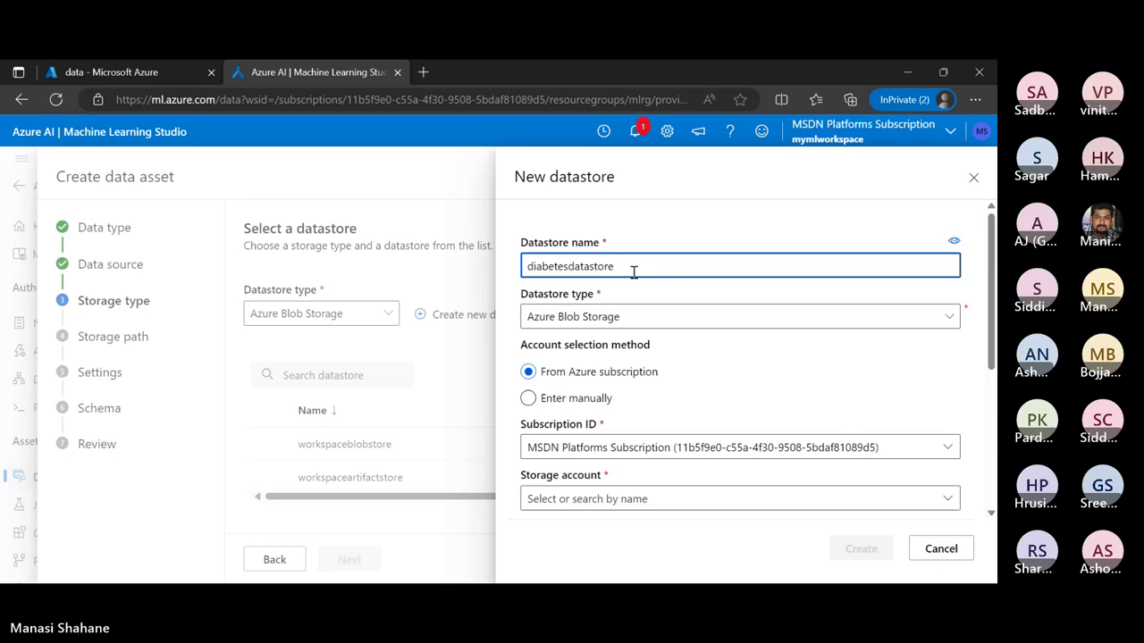
- Set the new datastore's storage account to mymlblobstorageaccount29 (mlrg) and its blob container to data
scroll(755, 341, down, 2)
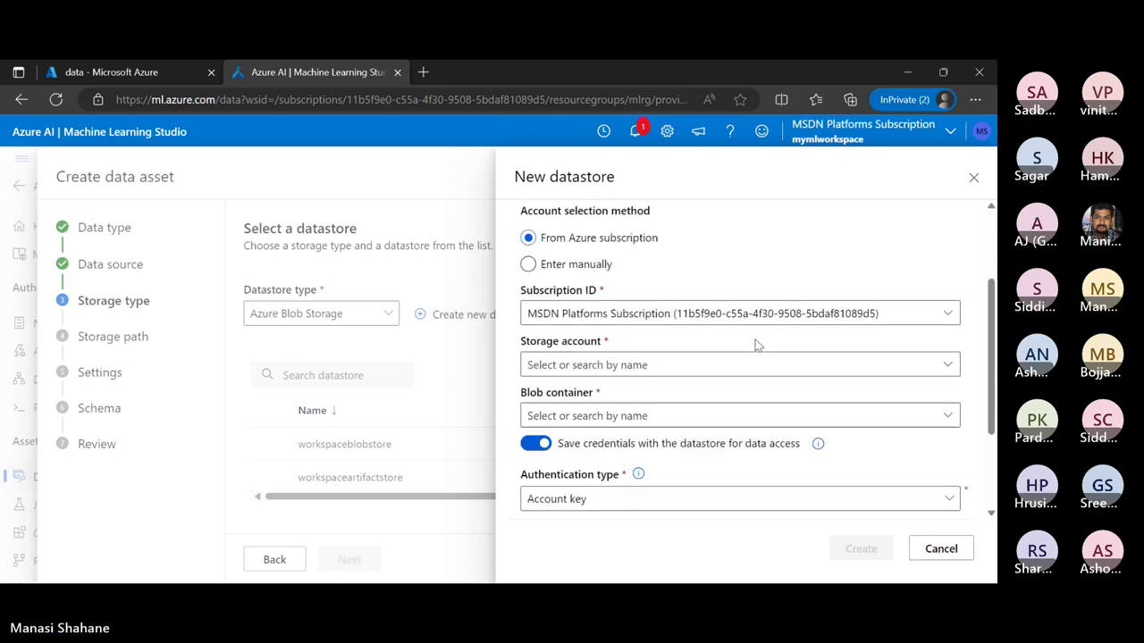
click(794, 364)
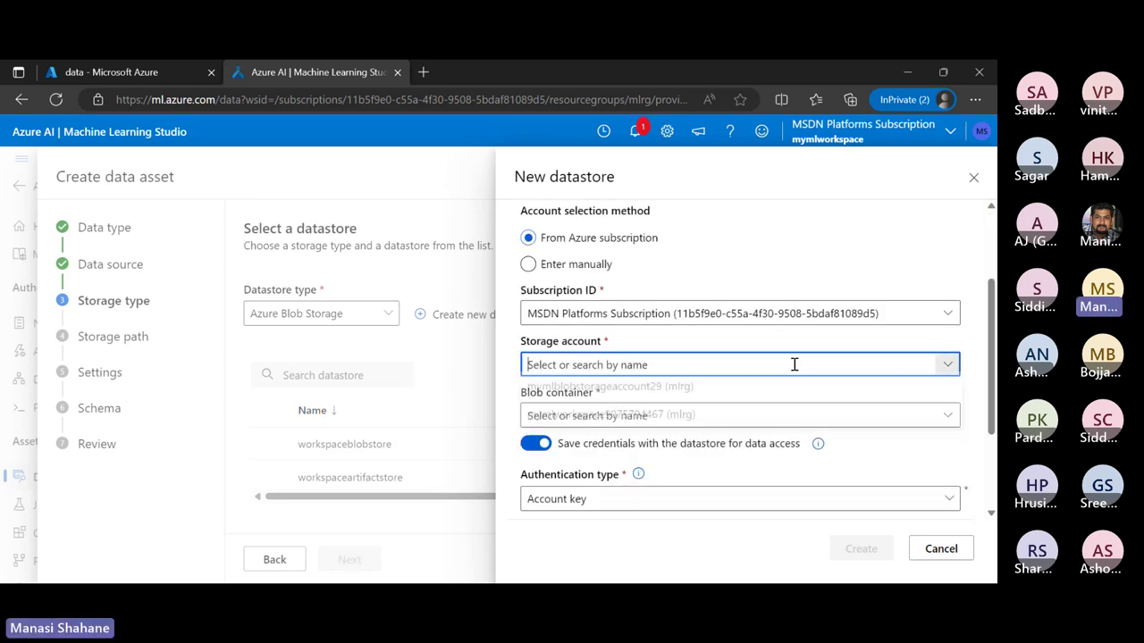
click(697, 393)
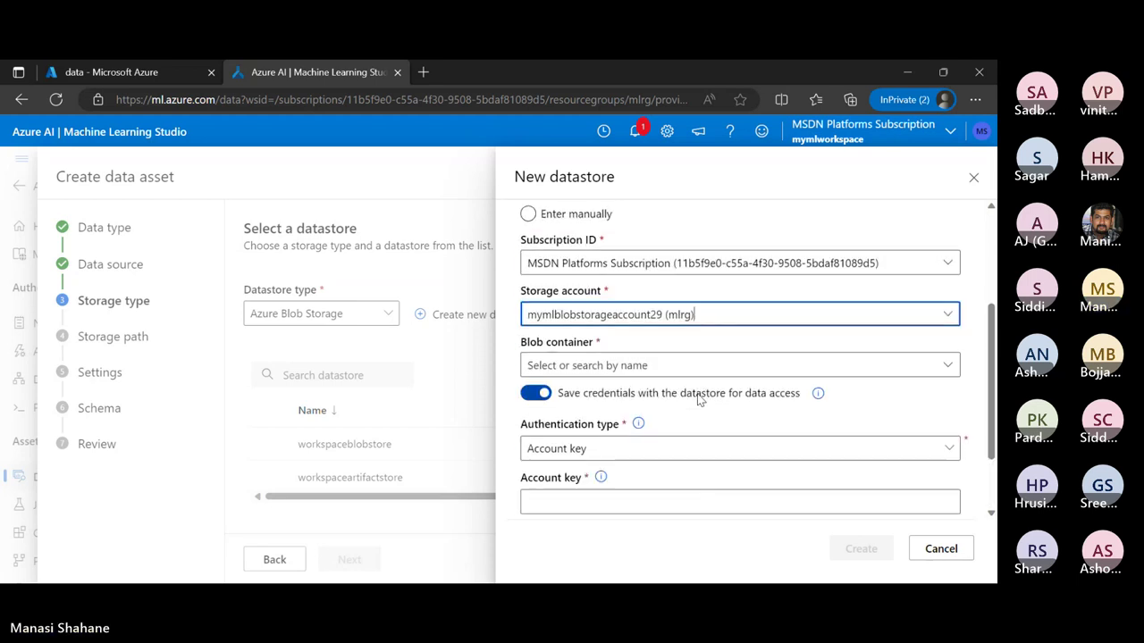
click(700, 363)
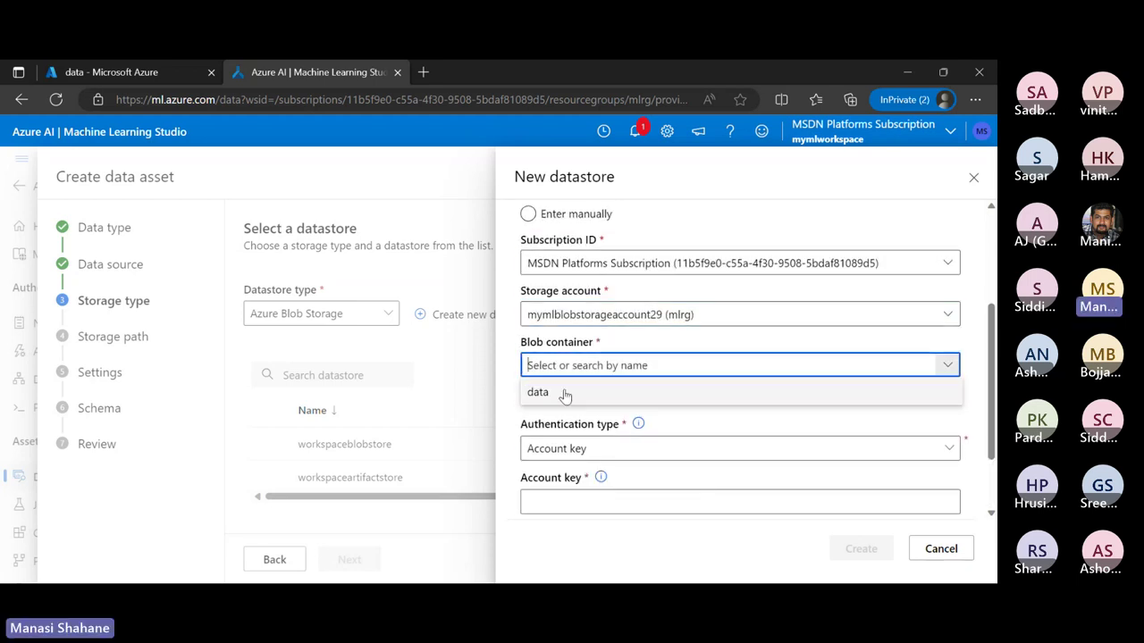
click(562, 391)
scroll(738, 461, down, 1)
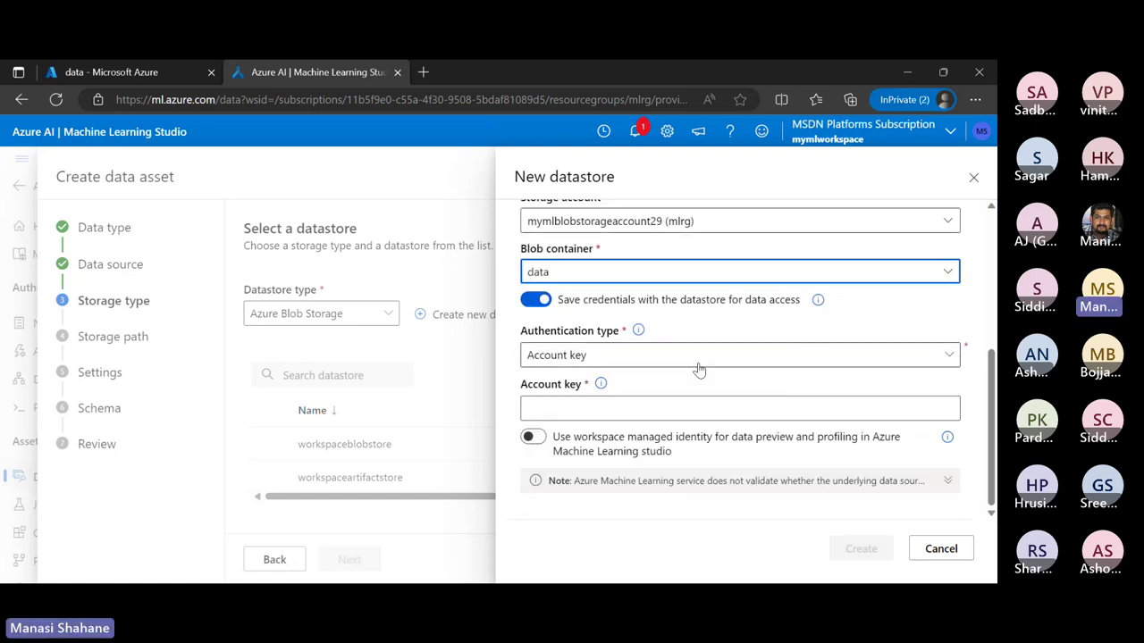
- Switch to the Azure portal, open the access keys of mymlblobstorageaccount29, and reveal and copy the key1 key
click(154, 75)
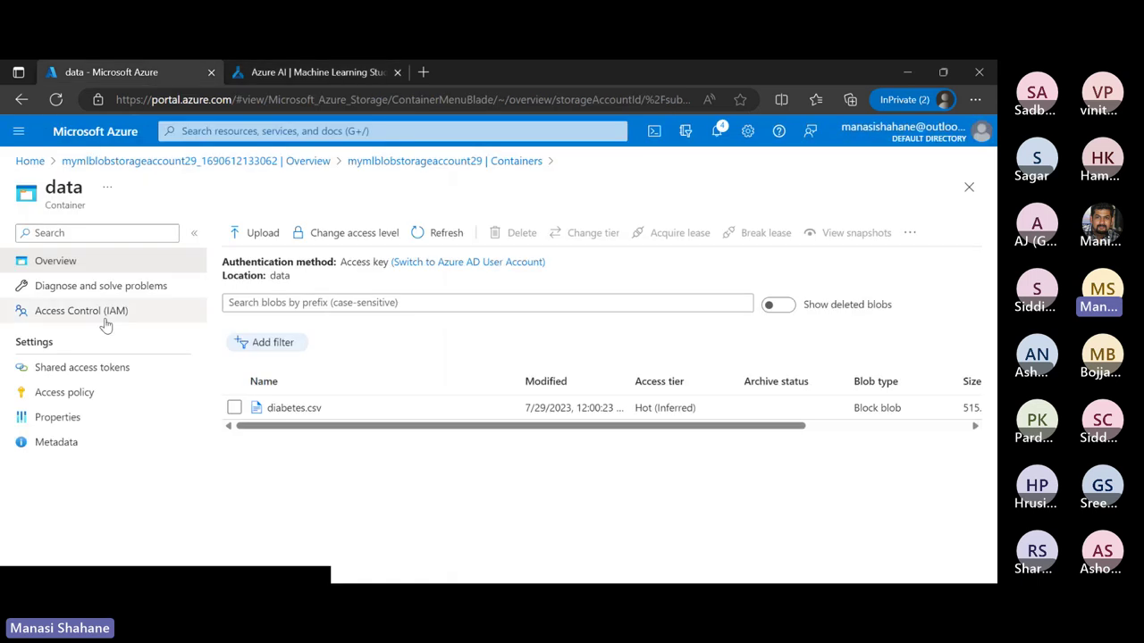
click(439, 162)
scroll(47, 524, down, 5)
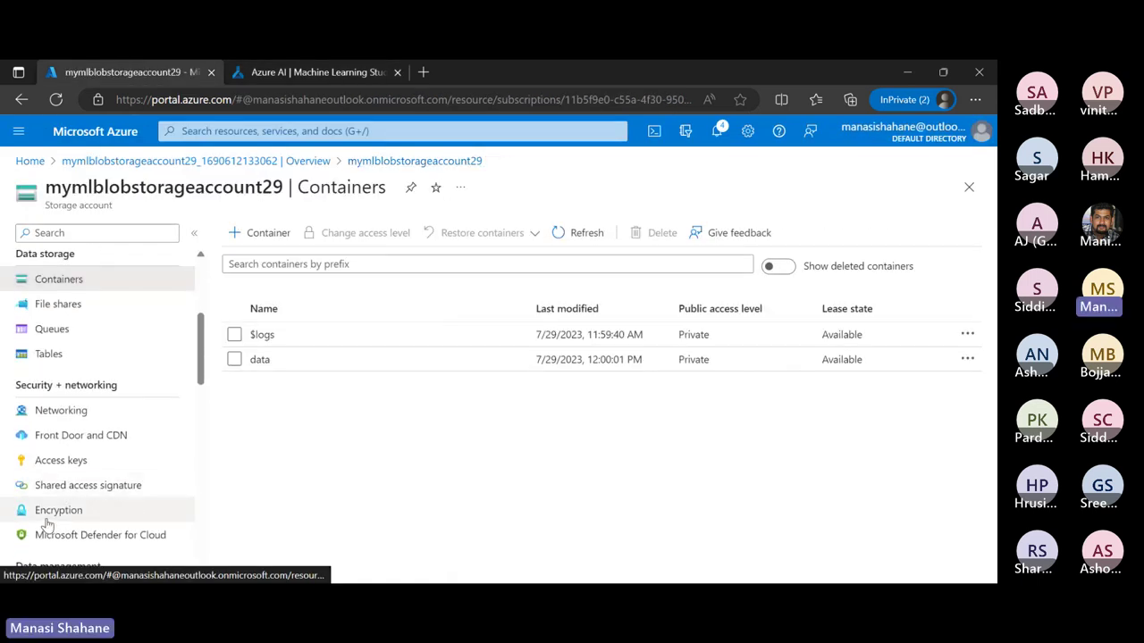
click(61, 461)
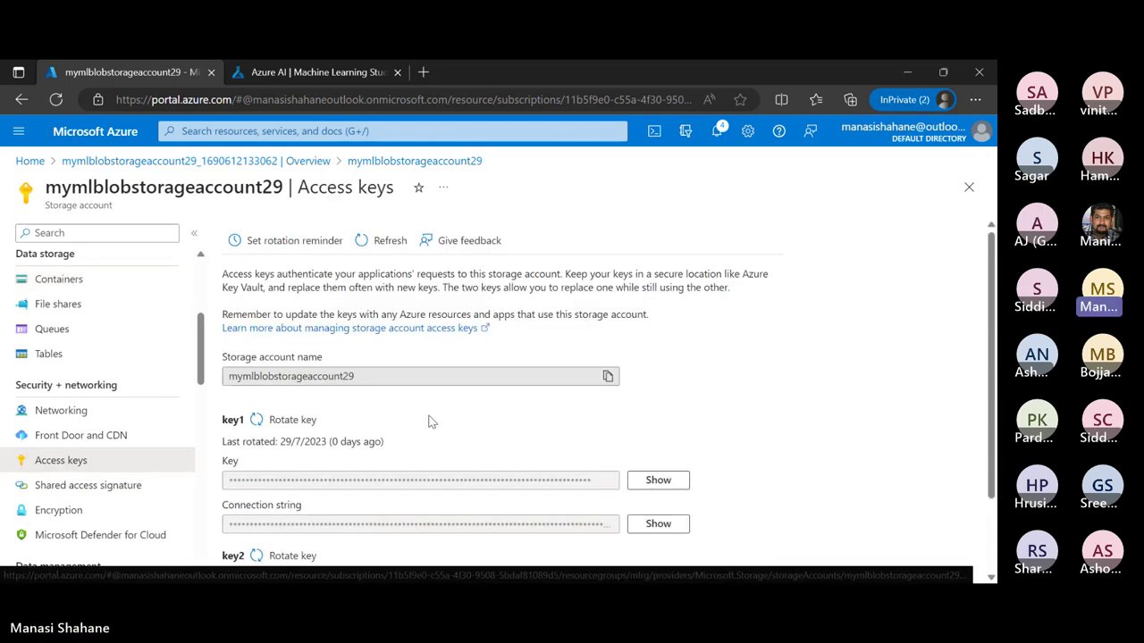
scroll(429, 421, down, 1)
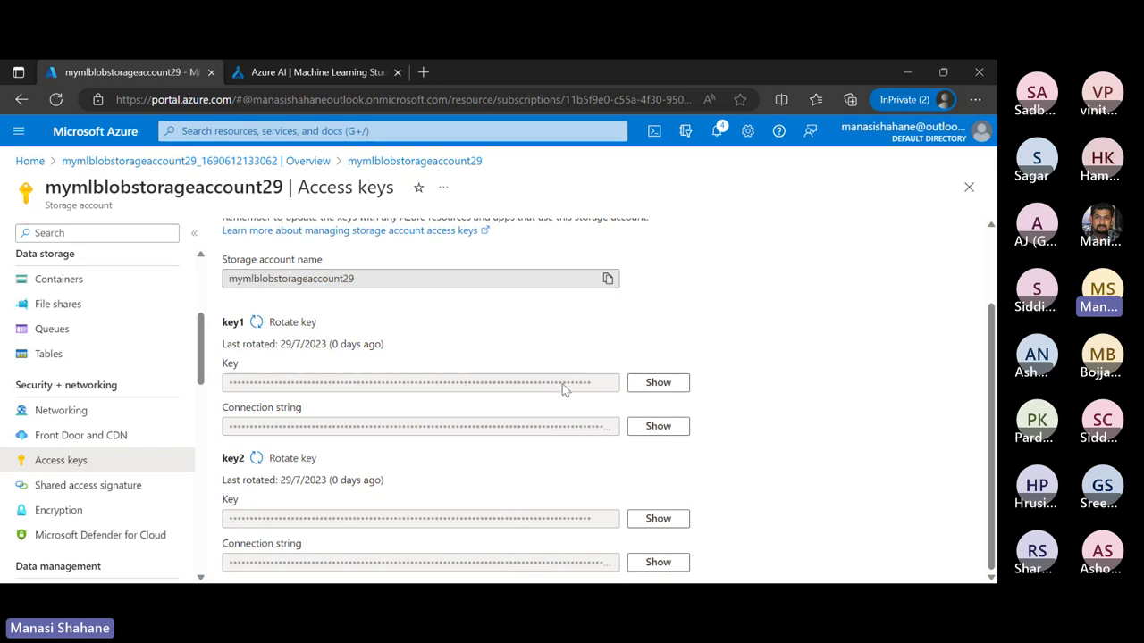
click(656, 384)
click(610, 384)
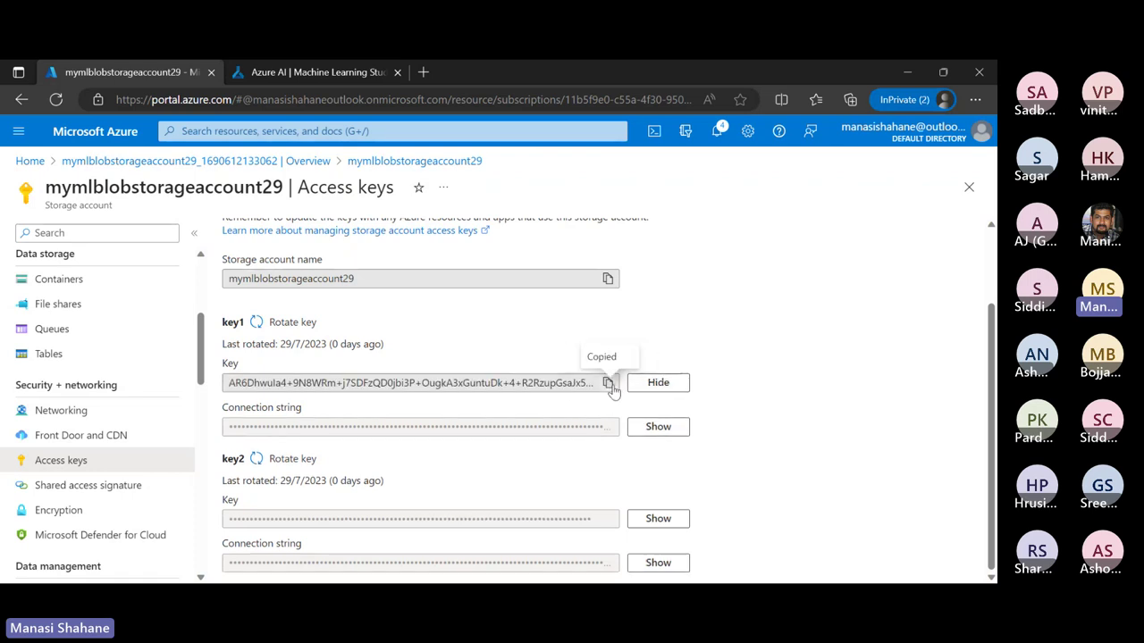
- Switch back to Azure Machine Learning Studio, paste the storage account key into the datastore's account key field, and create the datastore
click(292, 81)
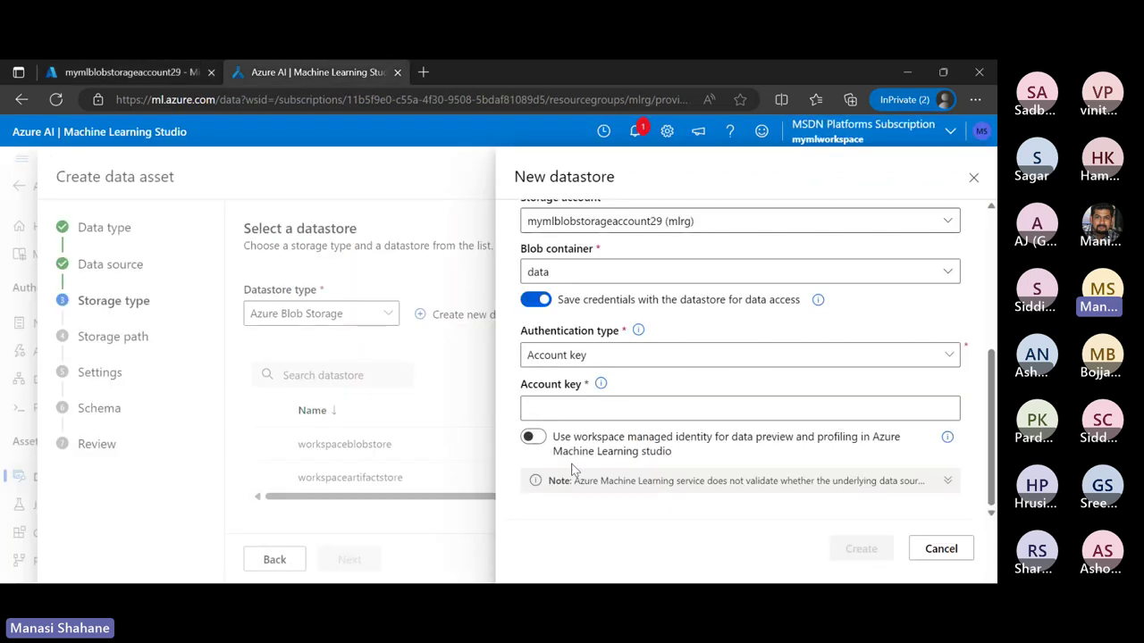
click(609, 408)
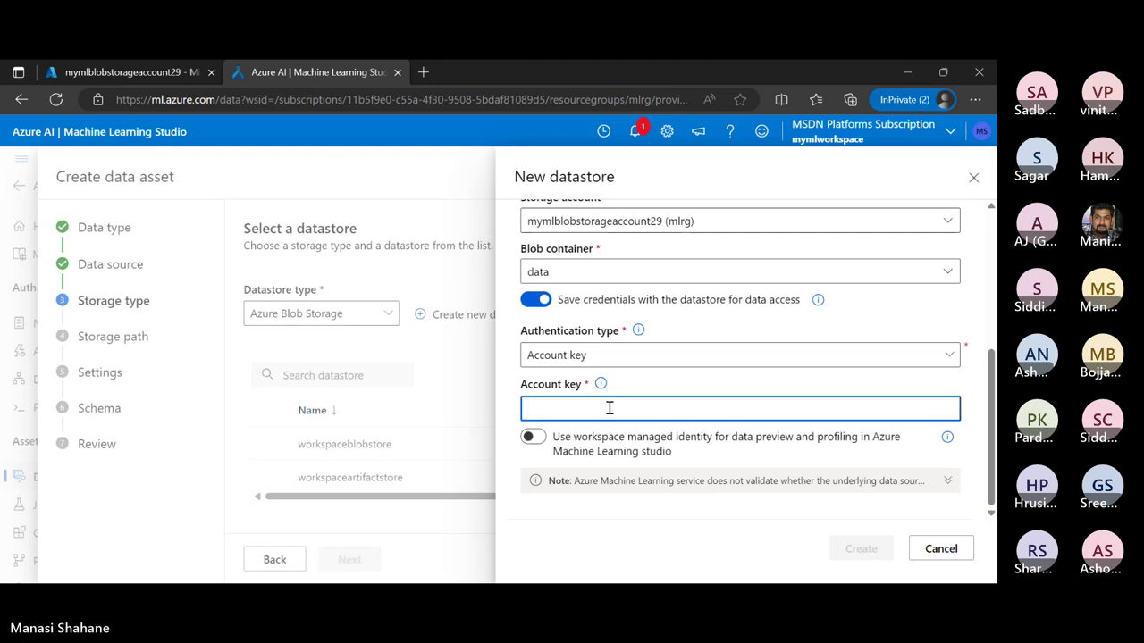
key(ctrl+v)
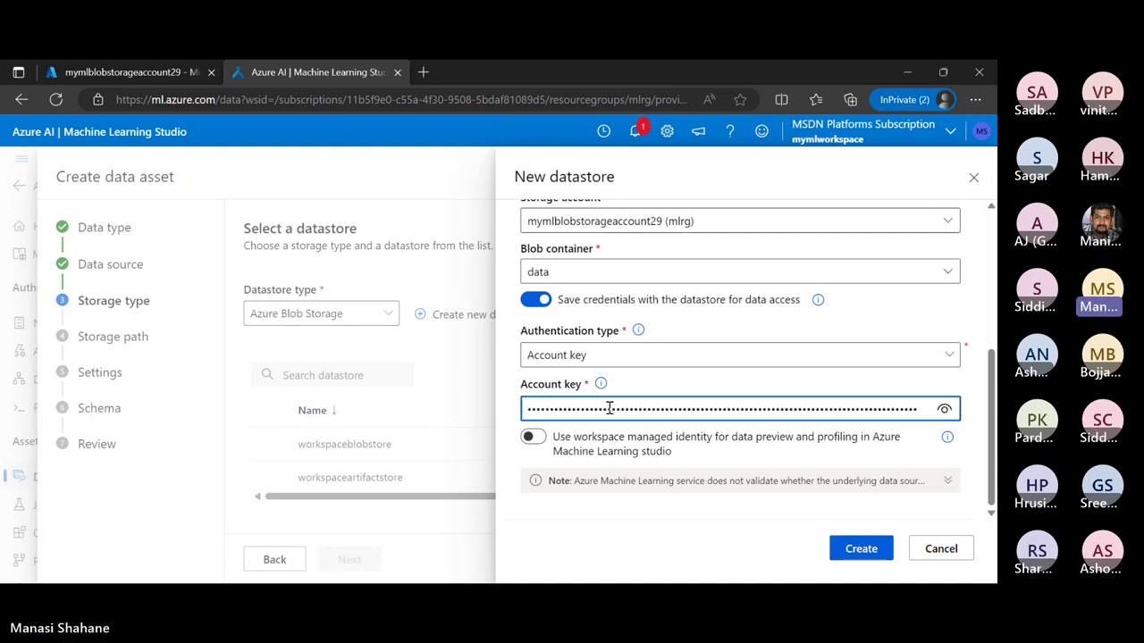
scroll(610, 409, up, 2)
scroll(610, 408, up, 3)
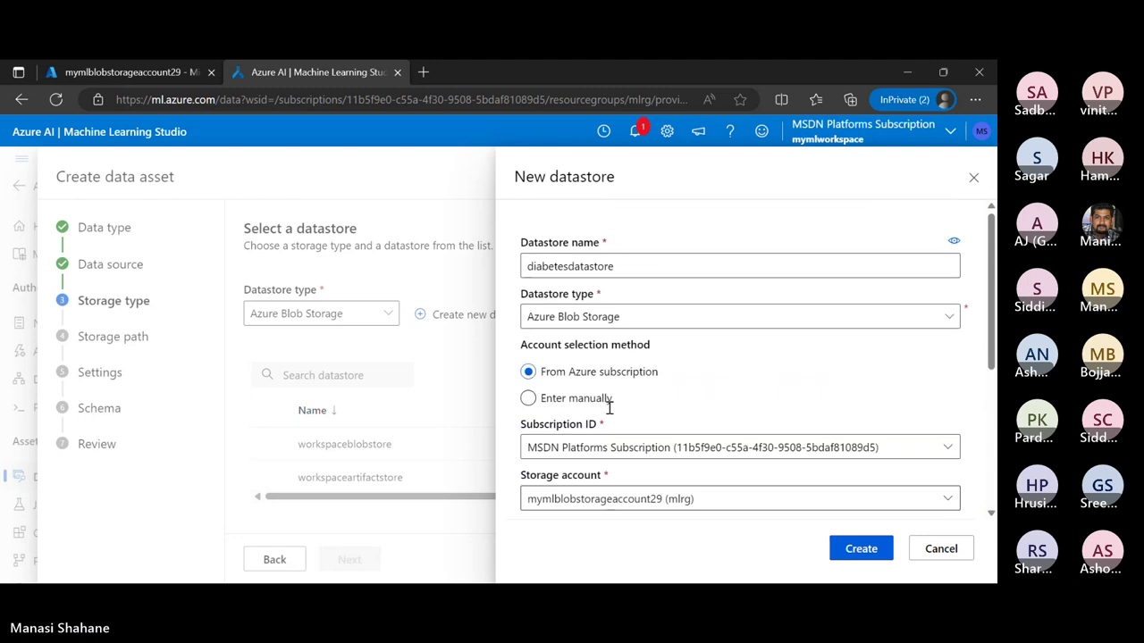
click(861, 552)
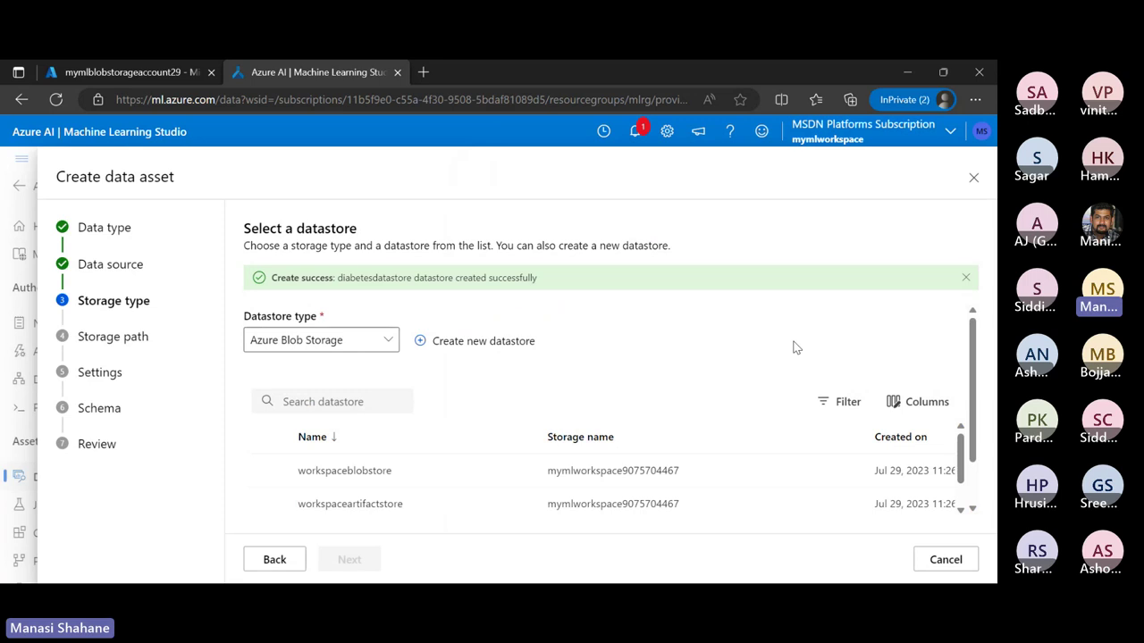
- Select diabetesdatastore as the datastore for the data asset and continue to the storage path
scroll(474, 409, down, 1)
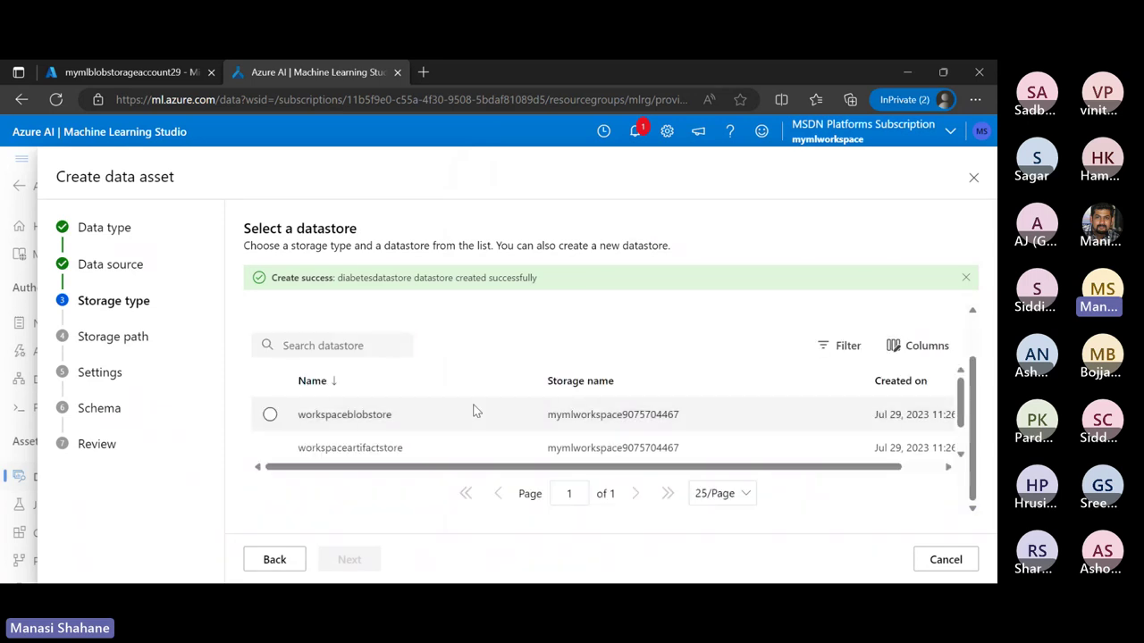
scroll(476, 410, down, 1)
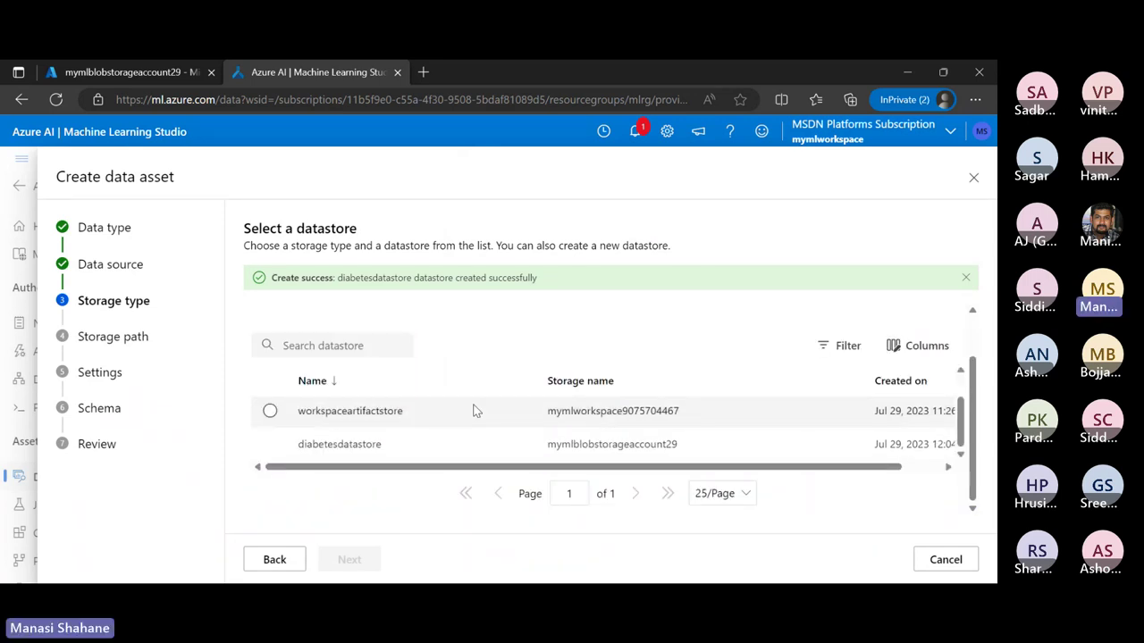
click(270, 445)
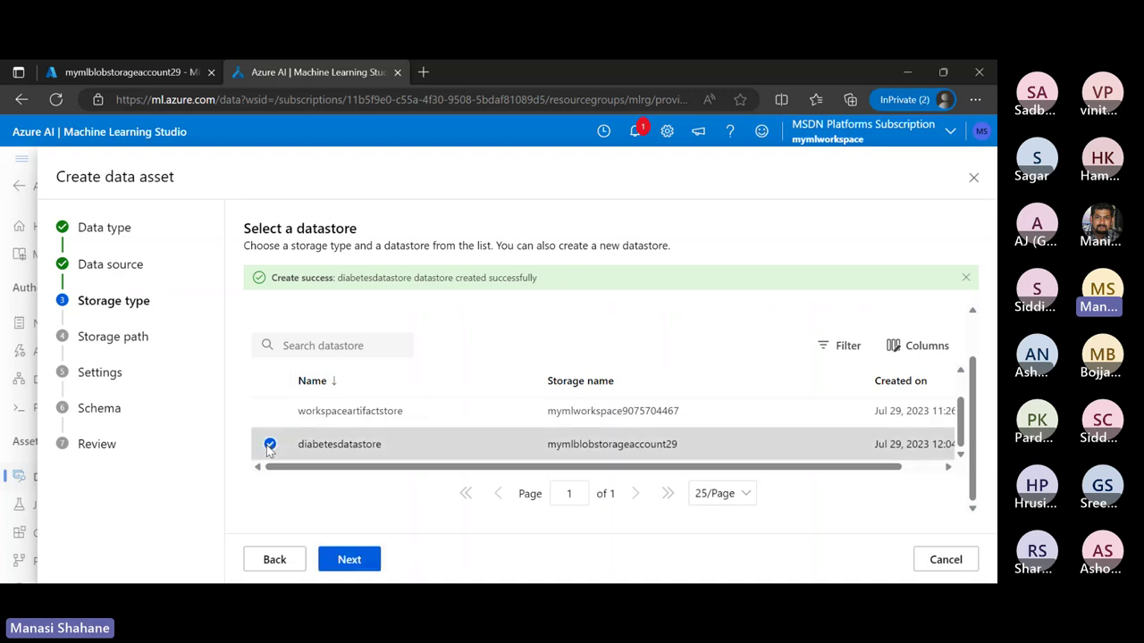
click(374, 557)
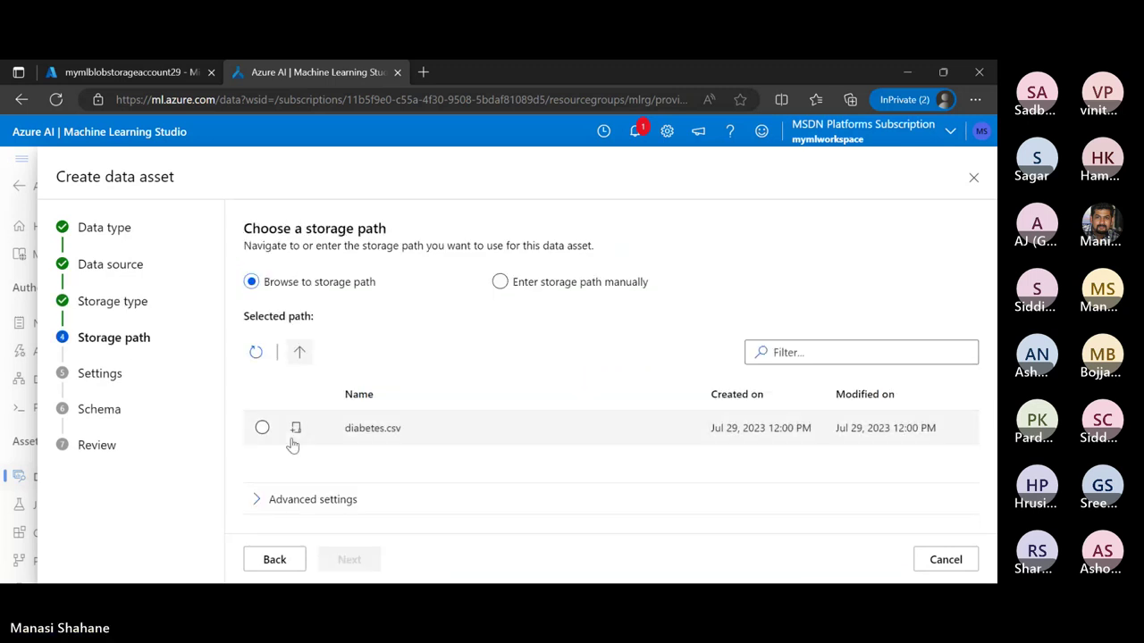
- Select diabetes.csv as the storage path, continue to the parsing settings, and examine the data preview
click(261, 429)
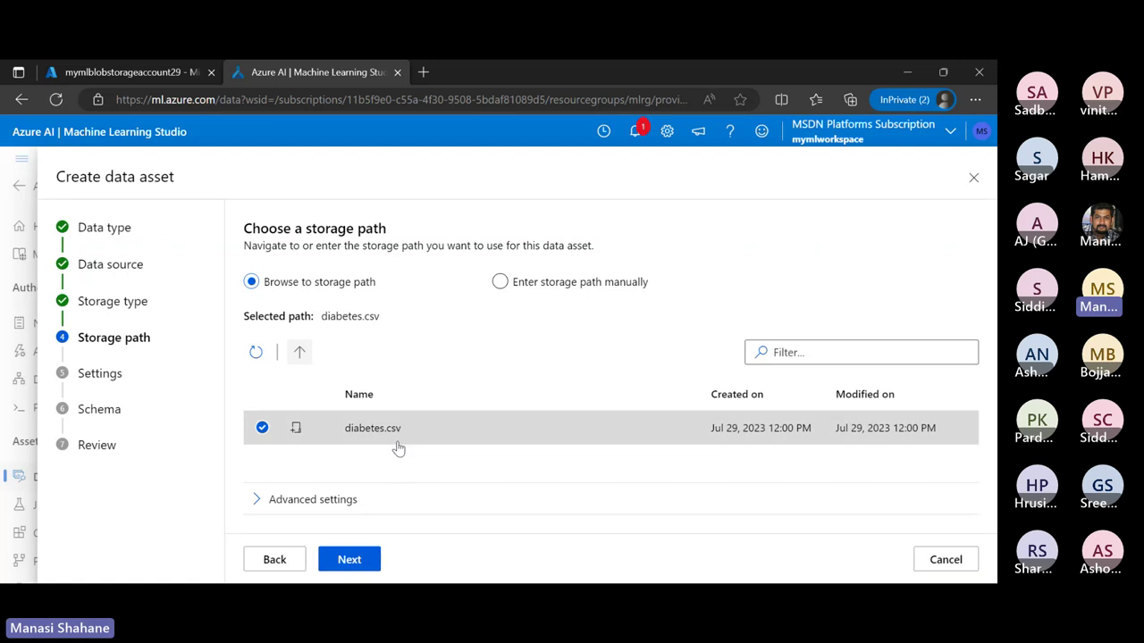
click(355, 560)
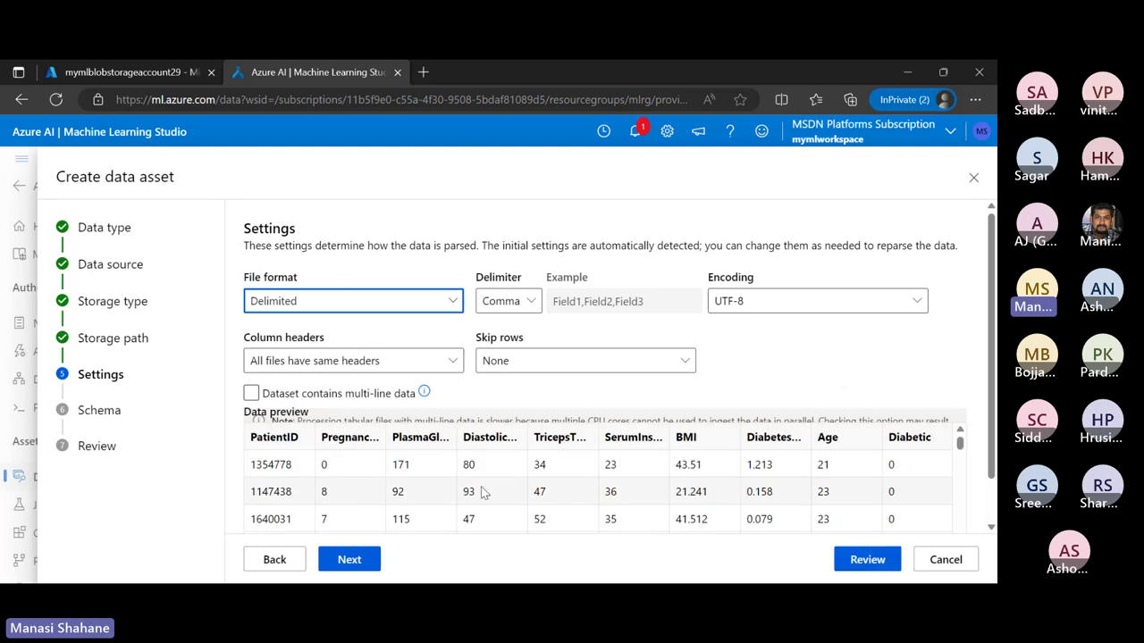
scroll(481, 489, down, 3)
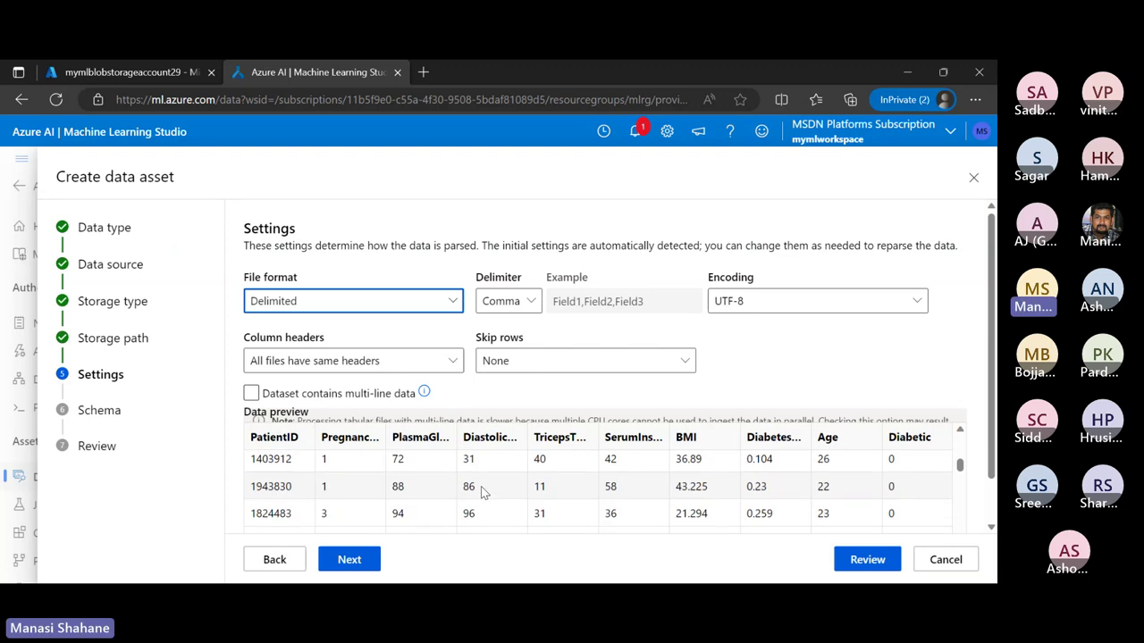
- Keep the detected parsing settings, continue to the schema, and examine the data types assigned to the columns
scroll(480, 486, up, 3)
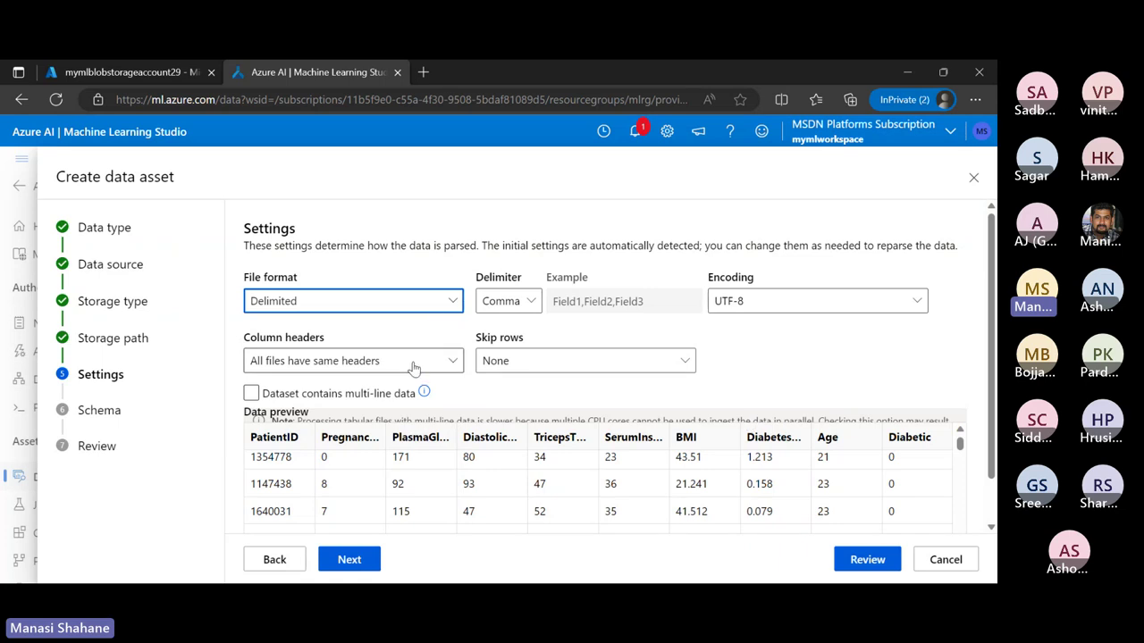
click(362, 561)
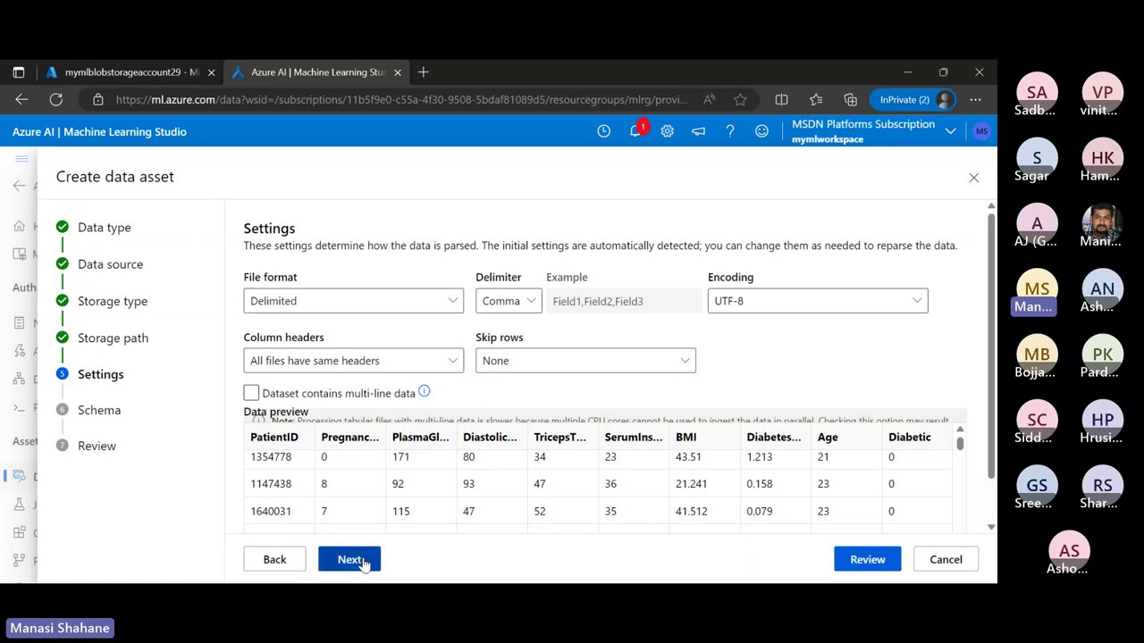
scroll(365, 433, down, 1)
scroll(365, 433, down, 5)
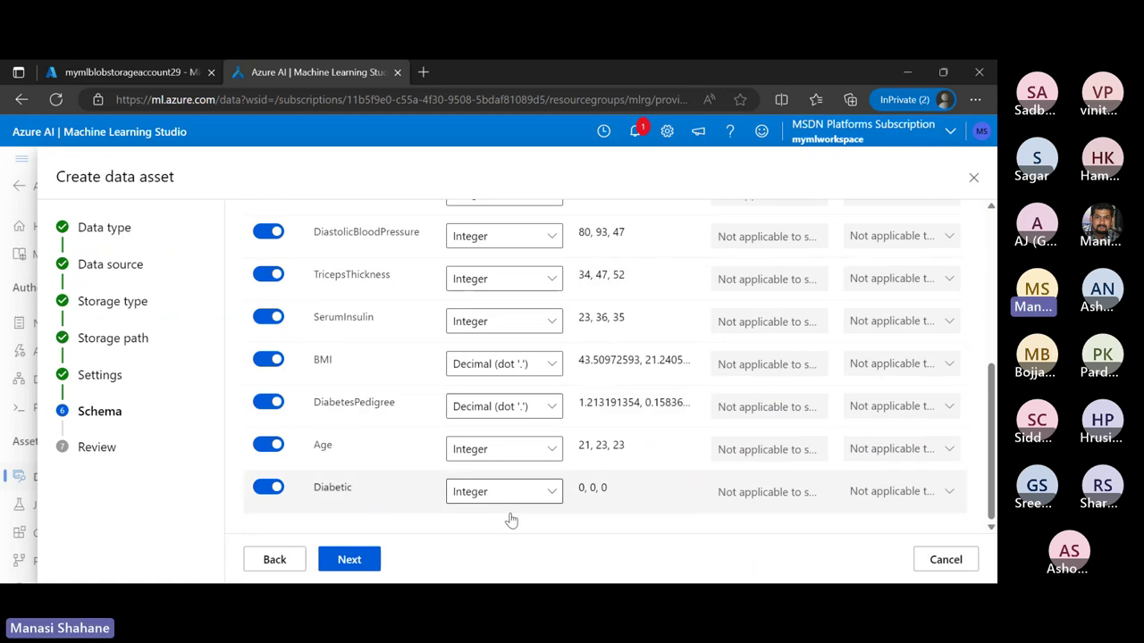
click(555, 493)
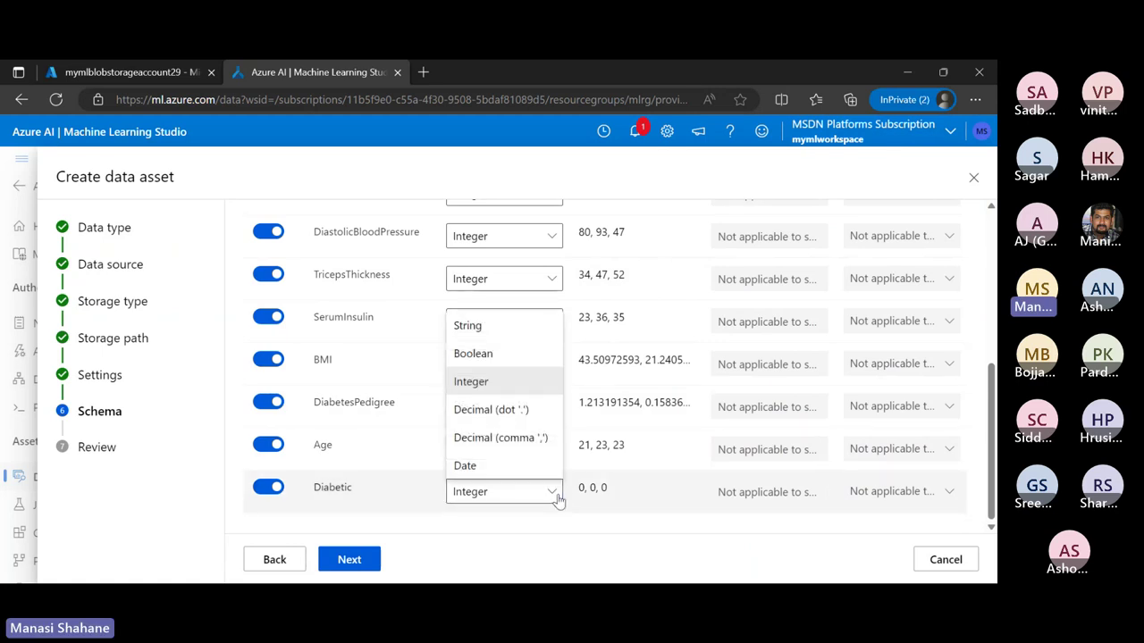
click(631, 537)
scroll(704, 468, up, 4)
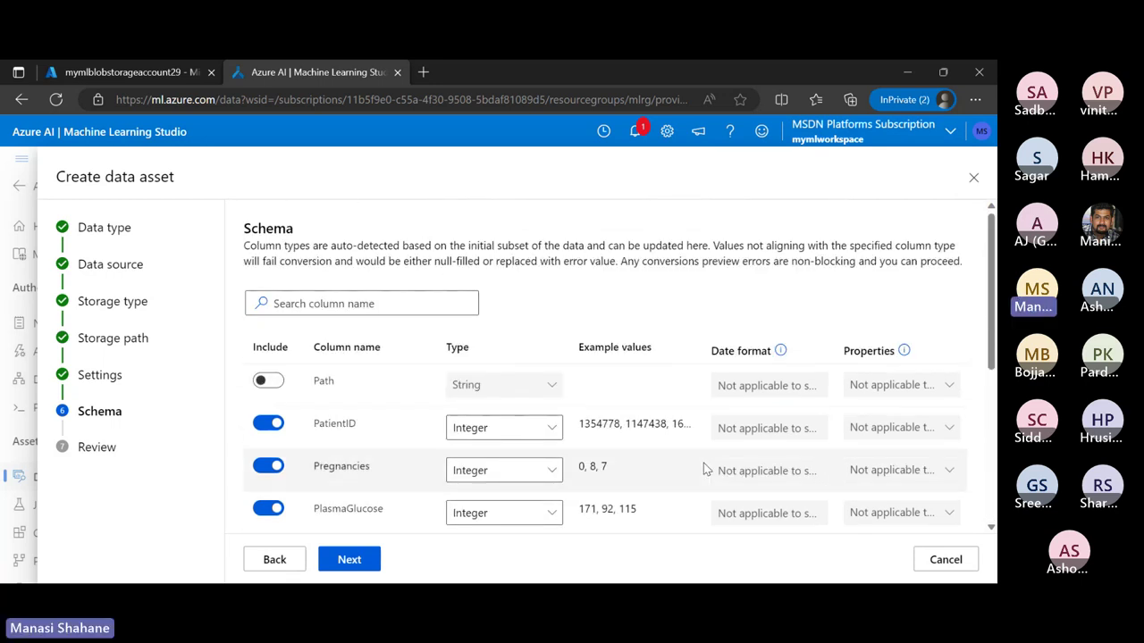
scroll(476, 438, down, 4)
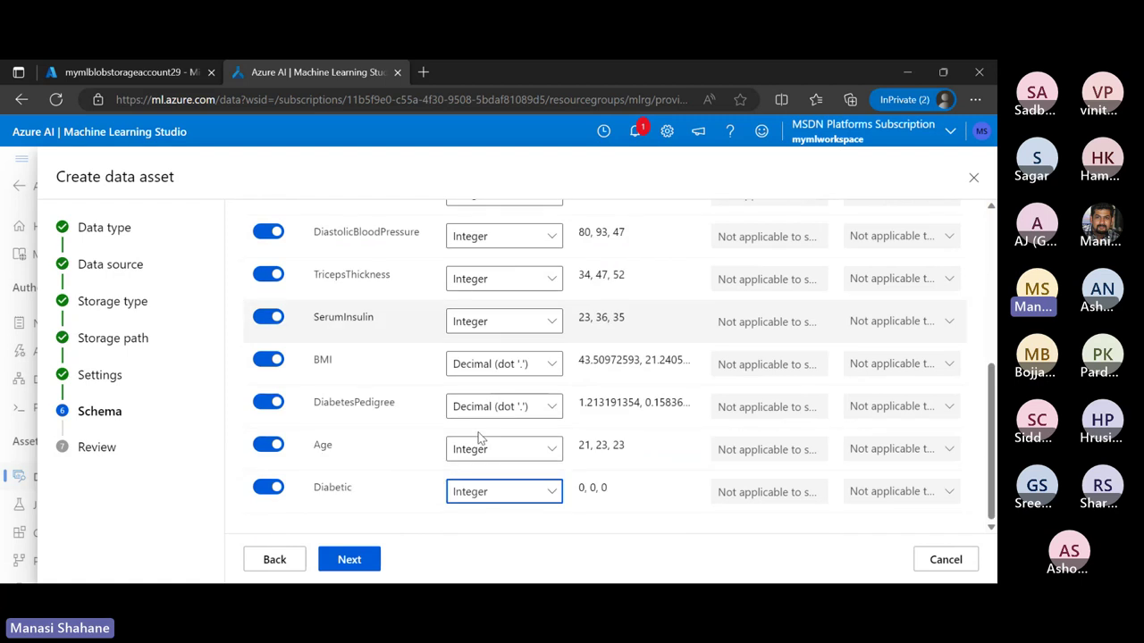
scroll(480, 437, up, 5)
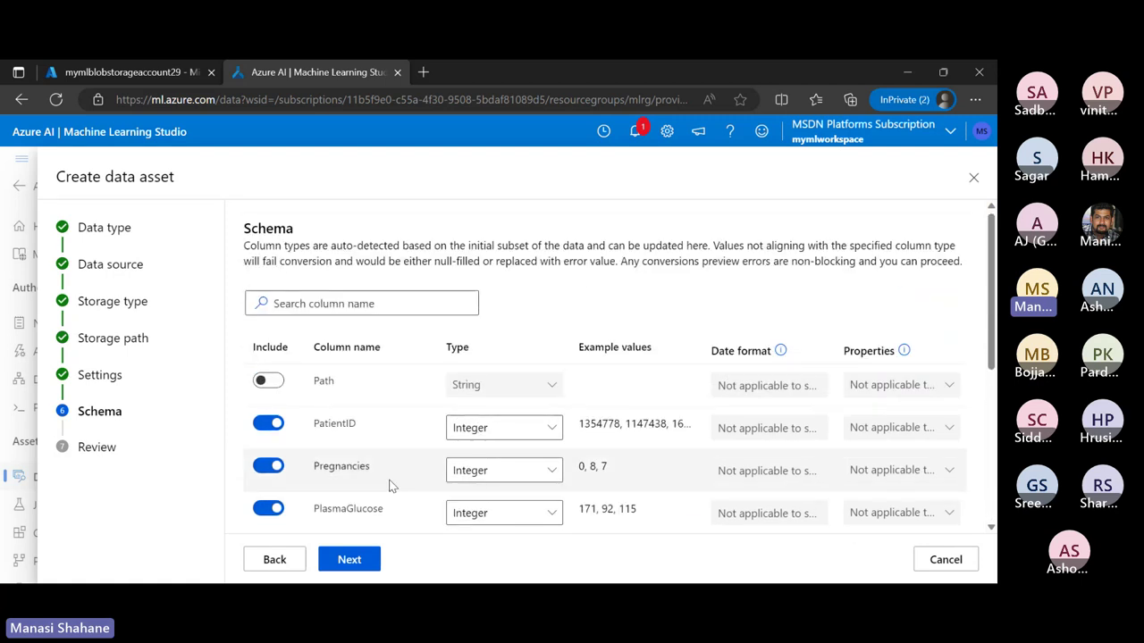
scroll(389, 485, down, 5)
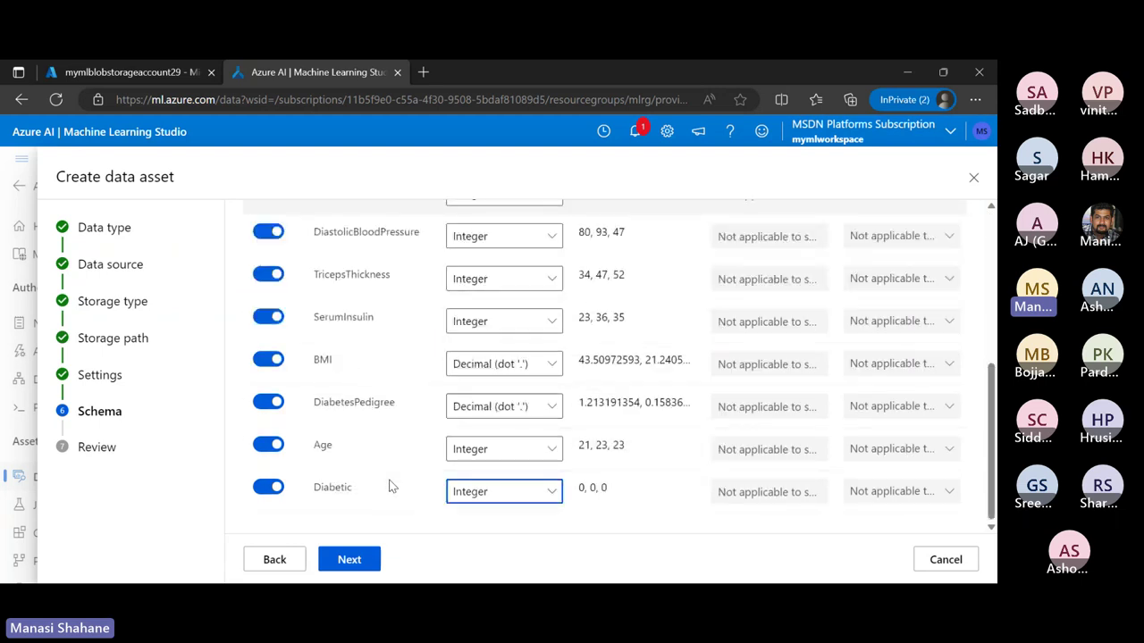
- Continue to the review page, check the data asset's settings, and create diabetesdataset
click(350, 560)
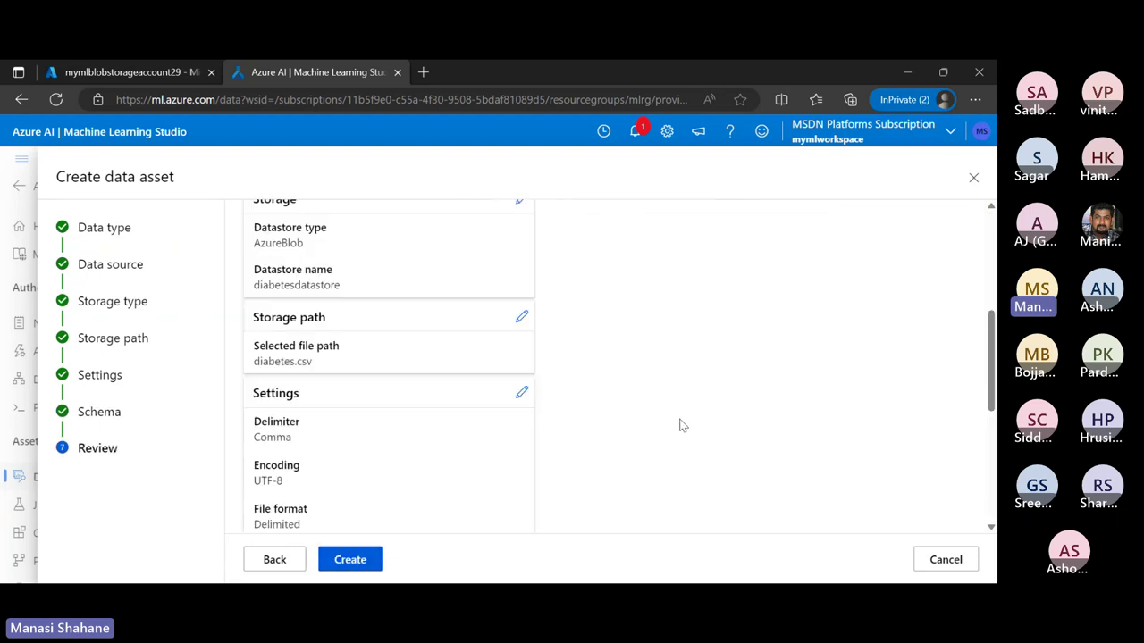
scroll(685, 425, up, 4)
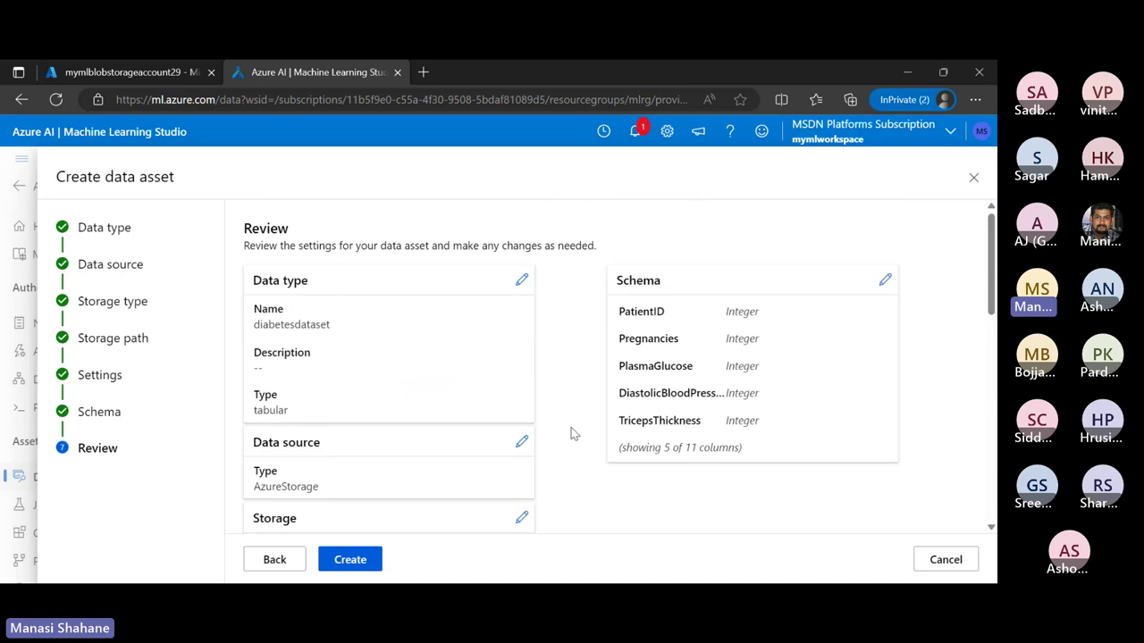
scroll(573, 434, down, 1)
scroll(308, 414, down, 2)
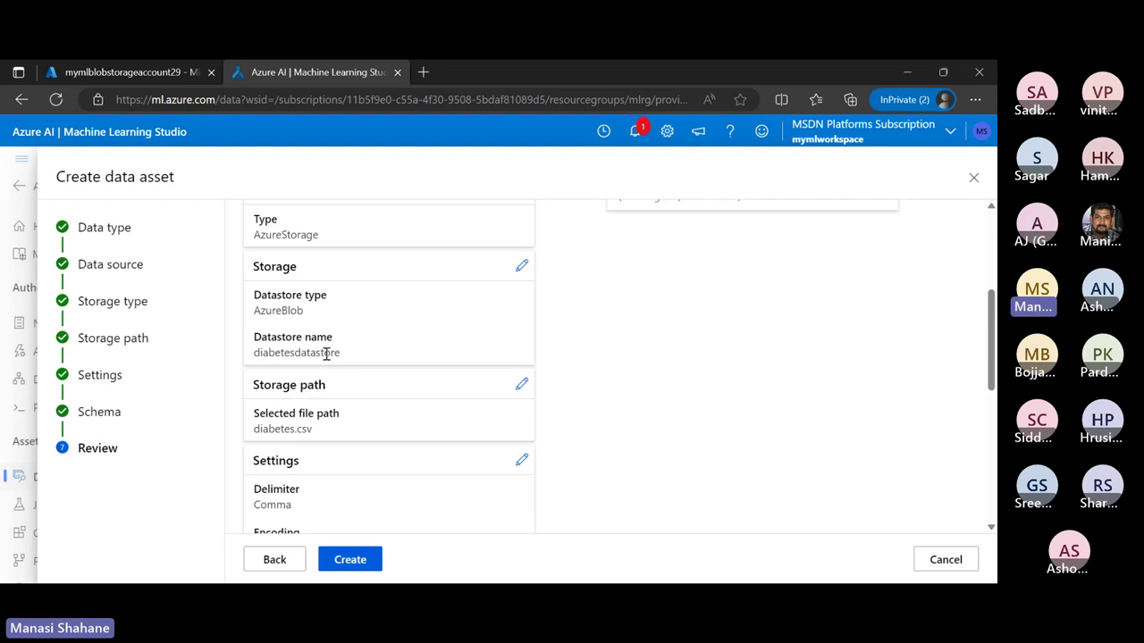
scroll(326, 354, down, 2)
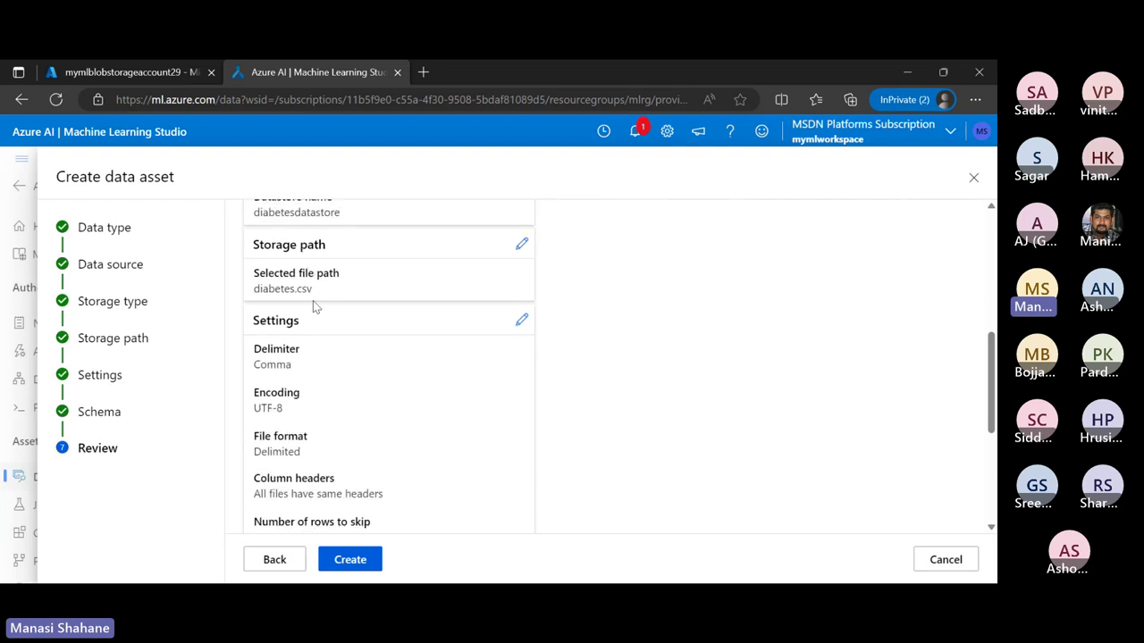
scroll(382, 417, down, 1)
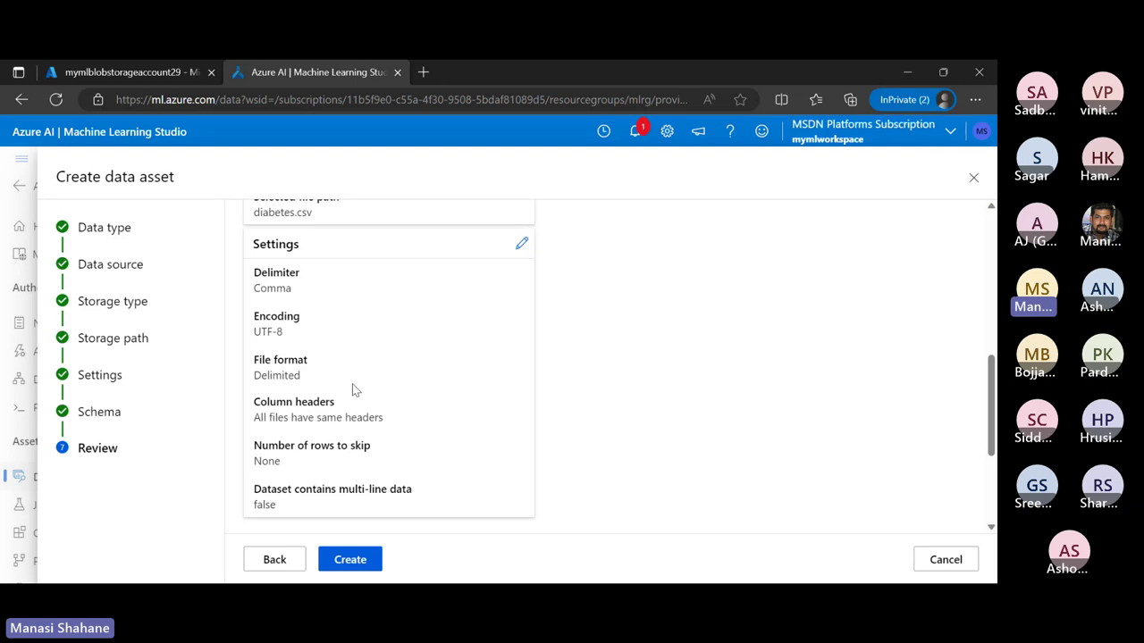
scroll(352, 388, up, 5)
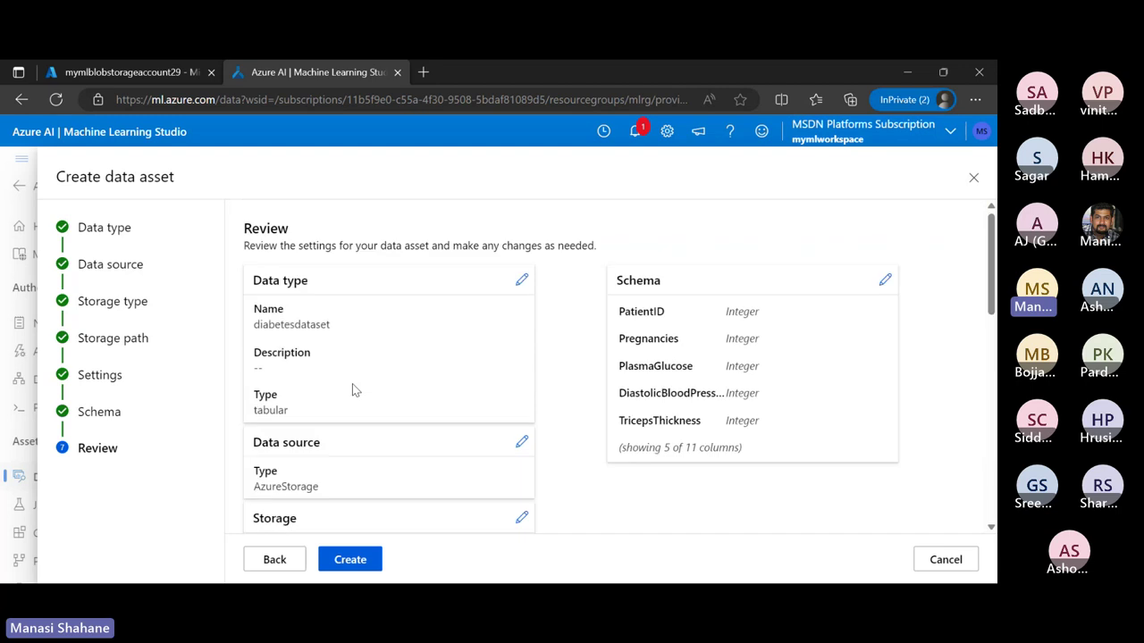
click(364, 568)
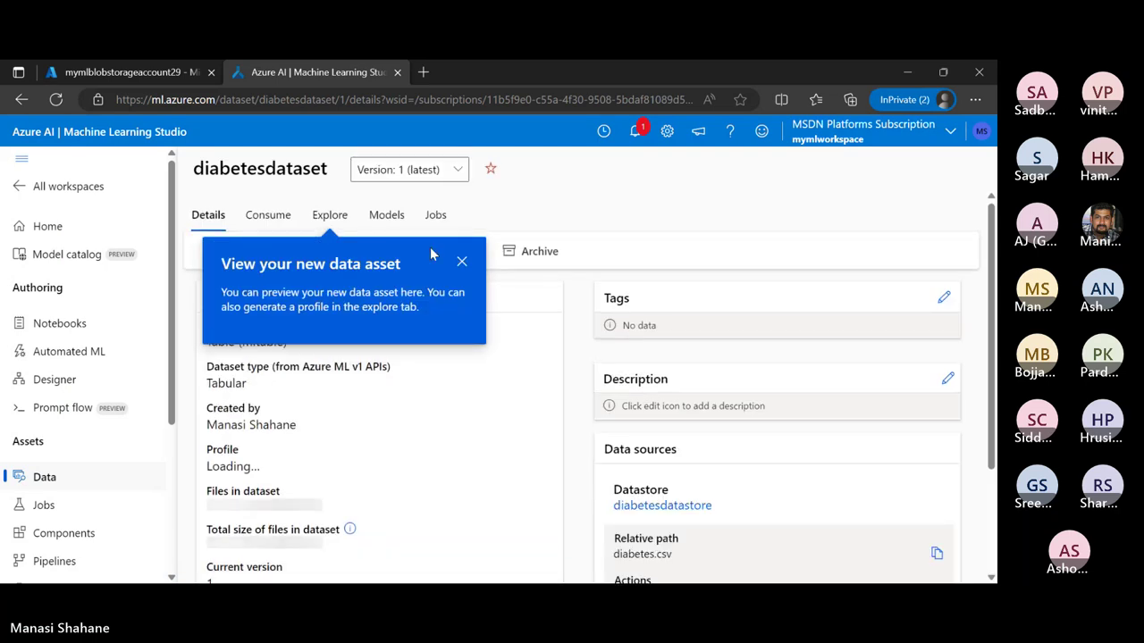
- Dismiss the new data asset tip and examine the attributes and data sources of diabetesdataset
click(461, 265)
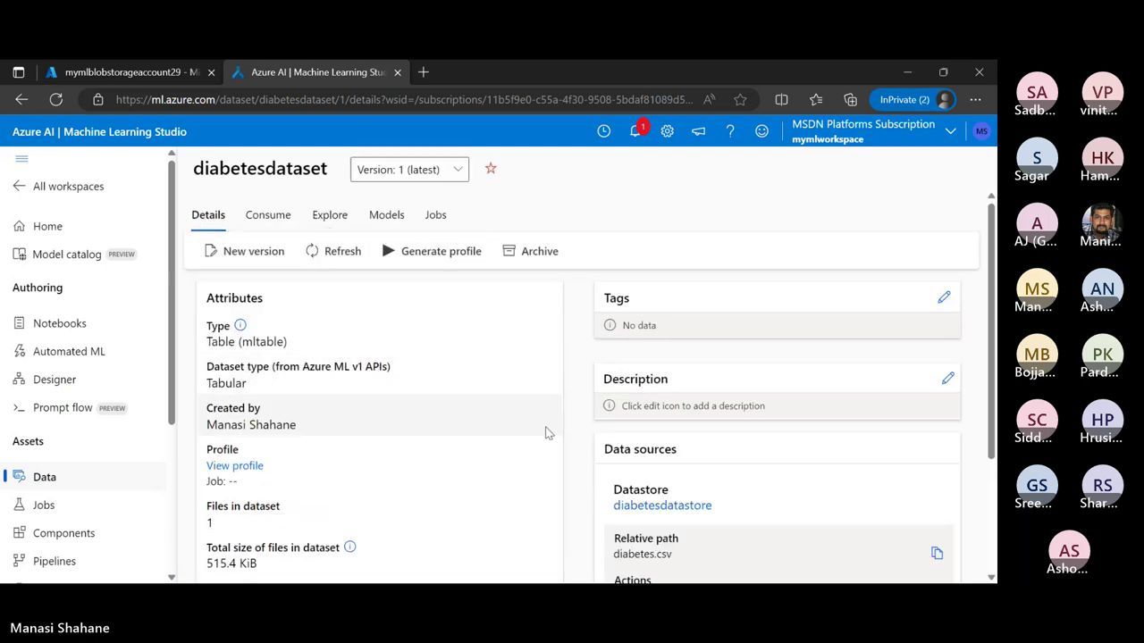
scroll(543, 431, down, 2)
scroll(545, 431, up, 3)
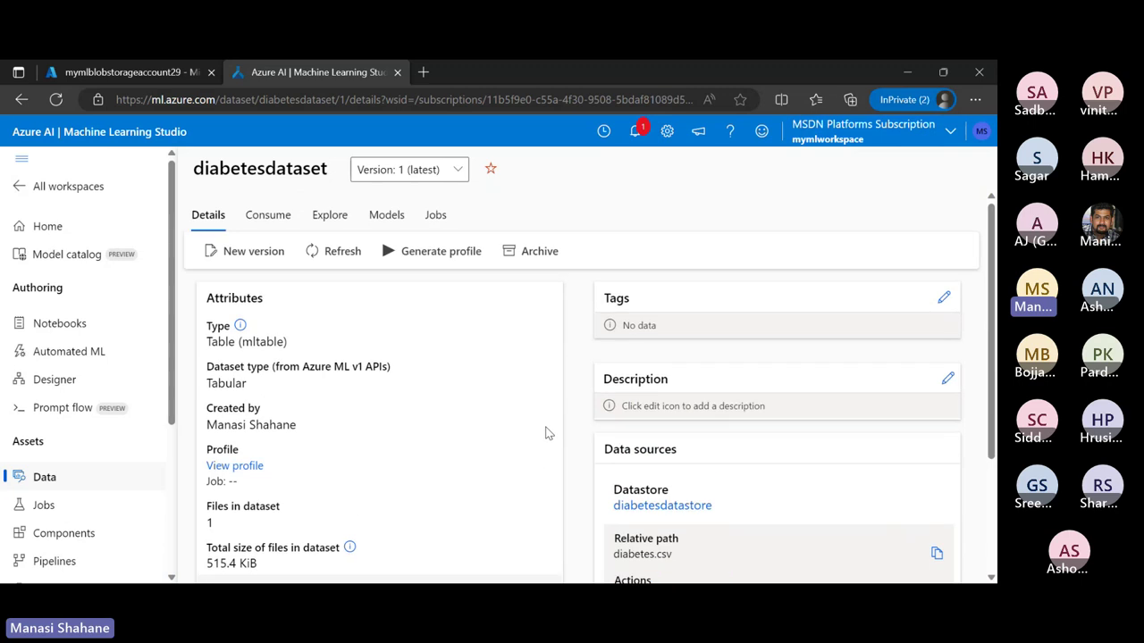
scroll(545, 432, down, 3)
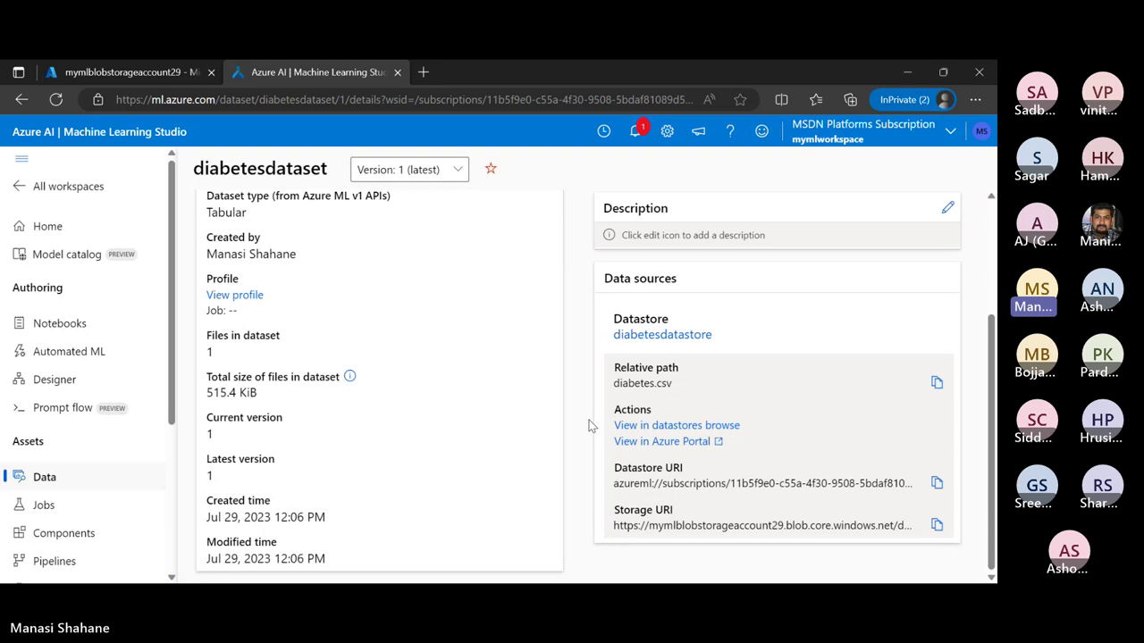
scroll(589, 426, up, 3)
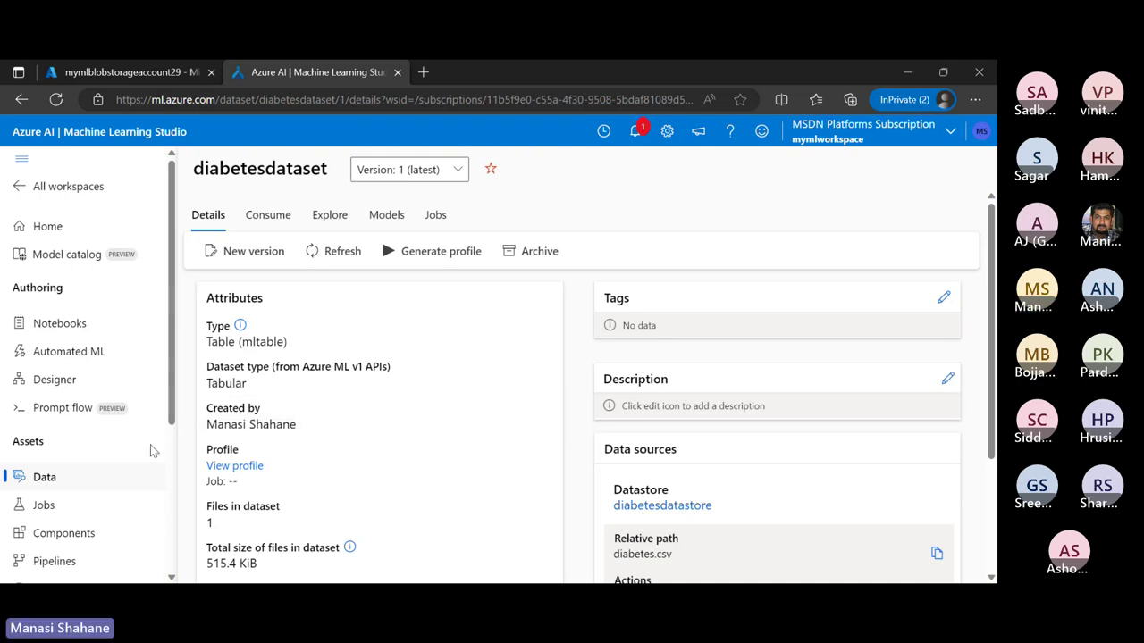
- Start creating a new compute instance from the workspace's compute page and name it myfirstcomputeinstance29
scroll(152, 451, down, 3)
scroll(151, 451, down, 2)
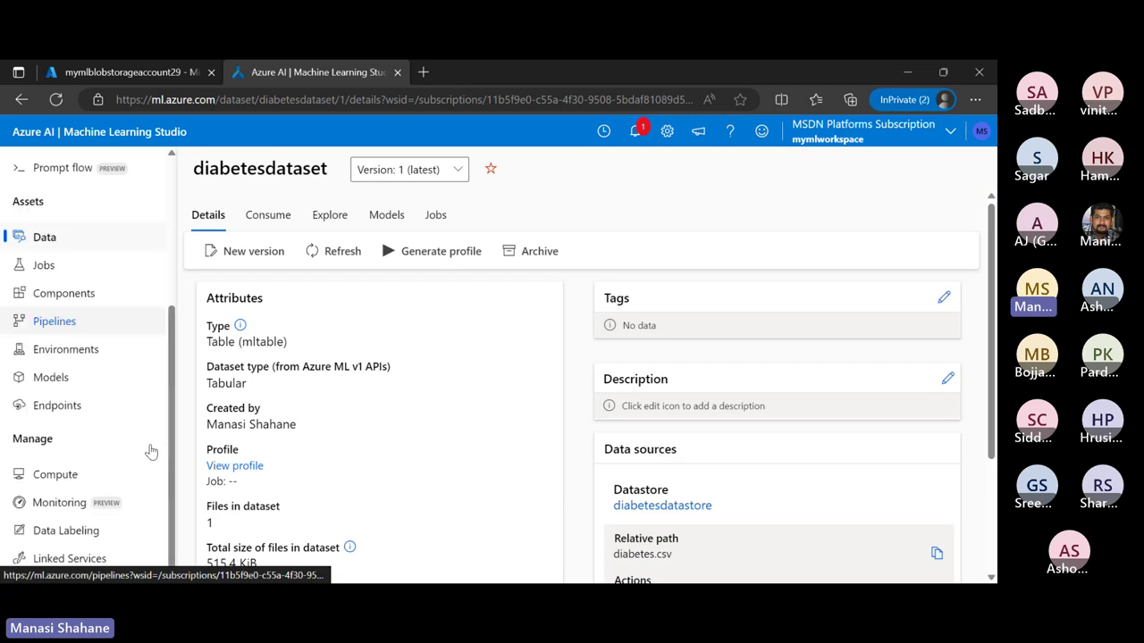
click(53, 475)
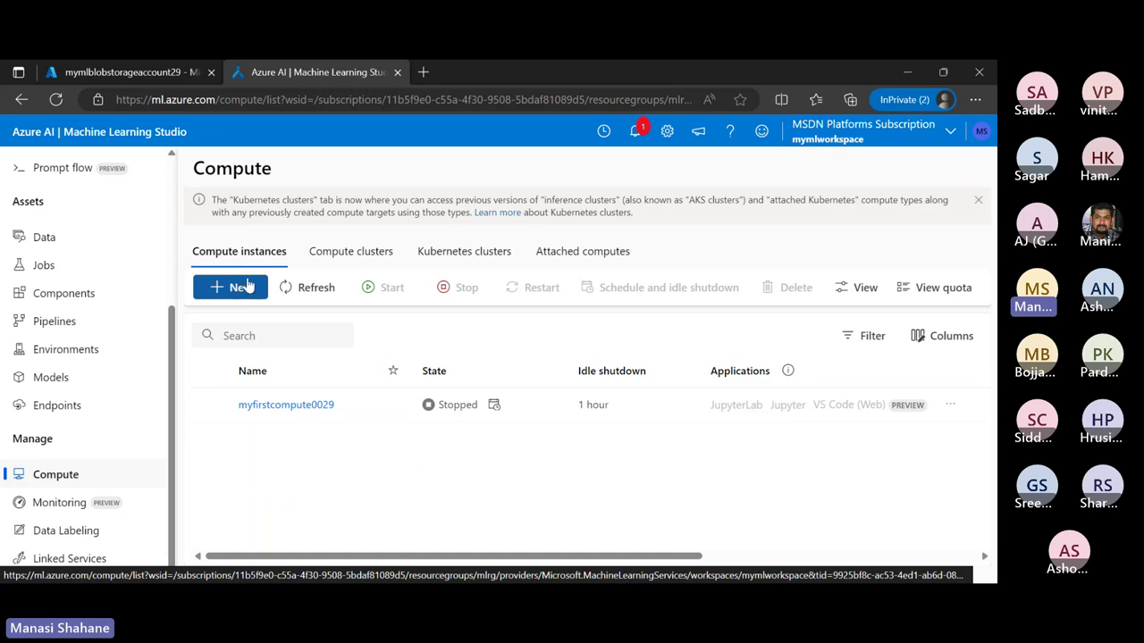
click(248, 286)
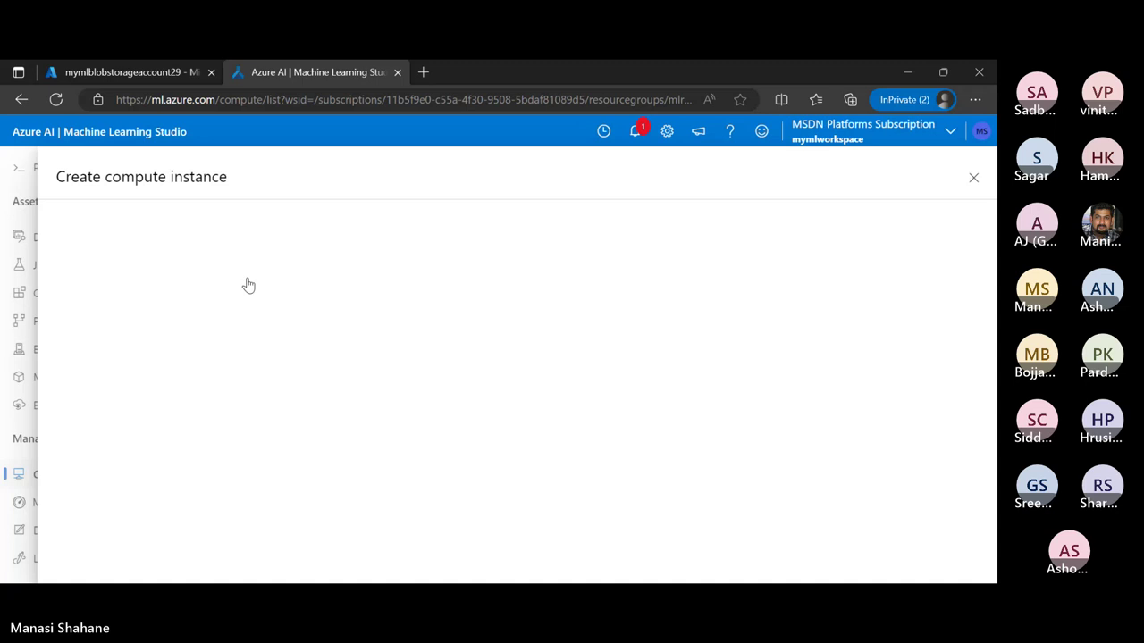
key(BackSpace)
key(BackSpace)
key(BackSpace)
key(BackSpace)
key(BackSpace)
key(BackSpace)
key(BackSpace)
key(BackSpace)
key(BackSpace)
key(BackSpace)
key(BackSpace)
key(BackSpace)
key(BackSpace)
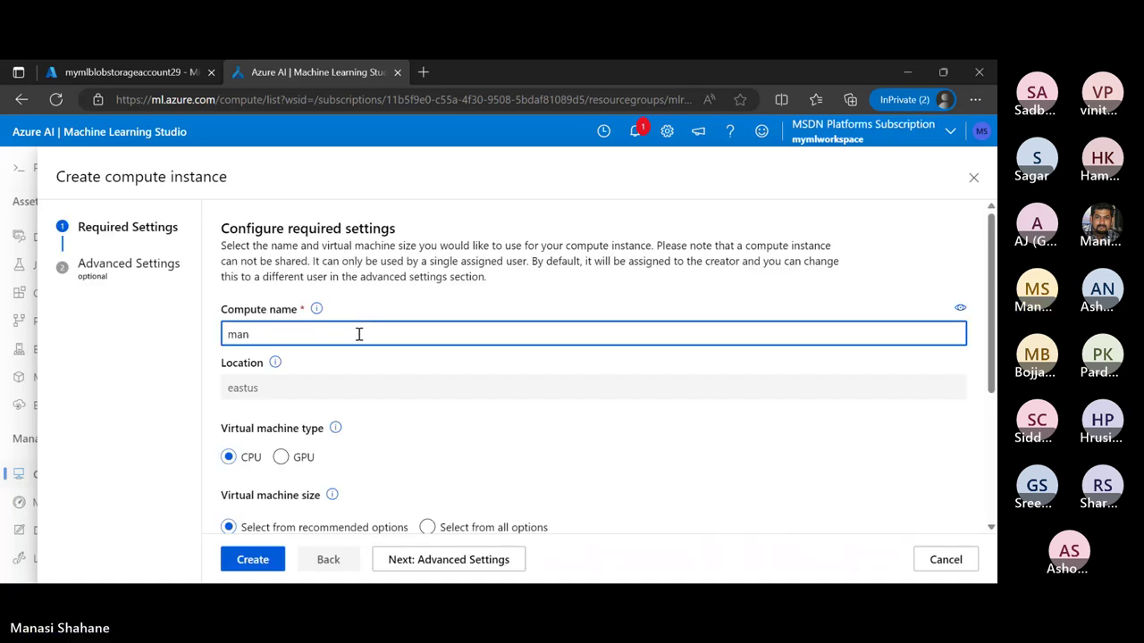
text(myfirs)
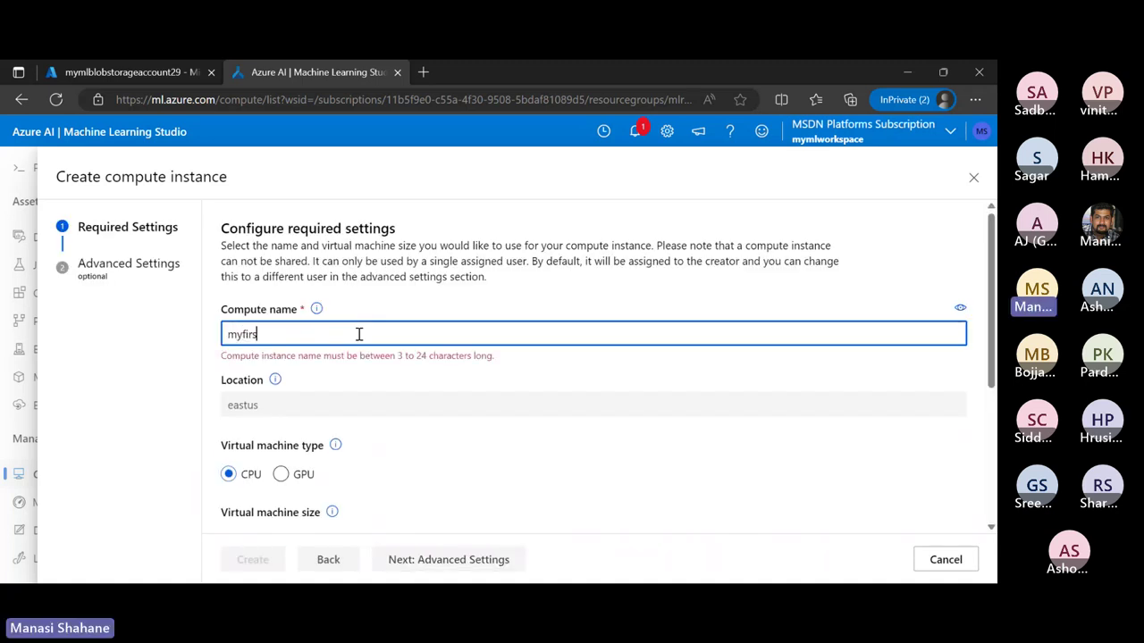
text(tcomputeinstance29)
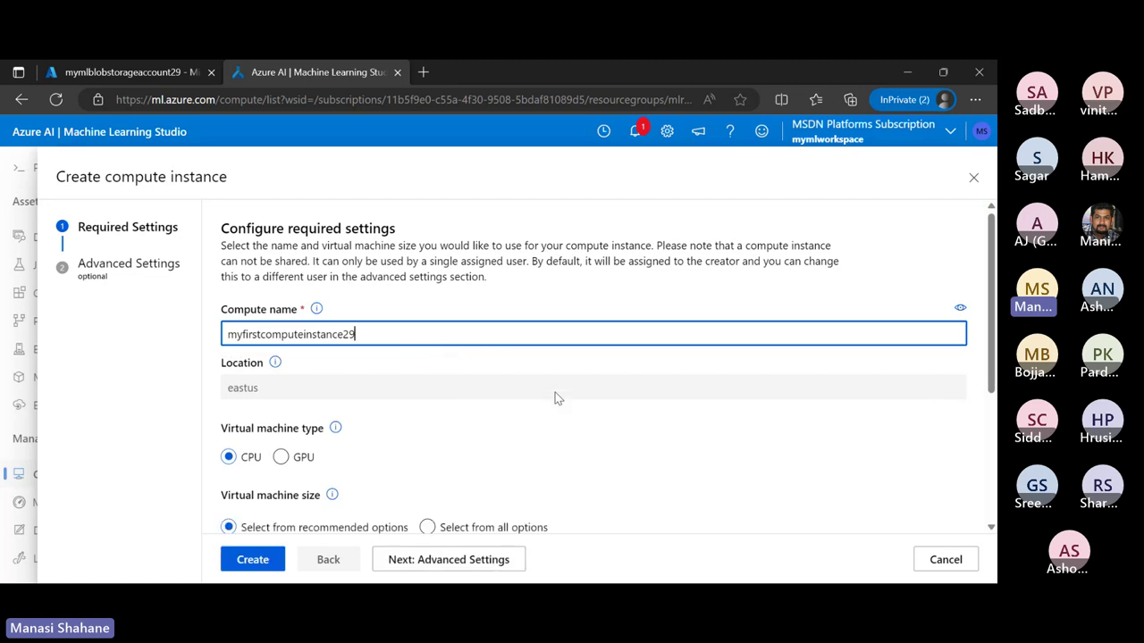
- Examine the recommended CPU virtual machine size, compare it with the GPU sizes, and return to the CPU type
scroll(555, 392, down, 1)
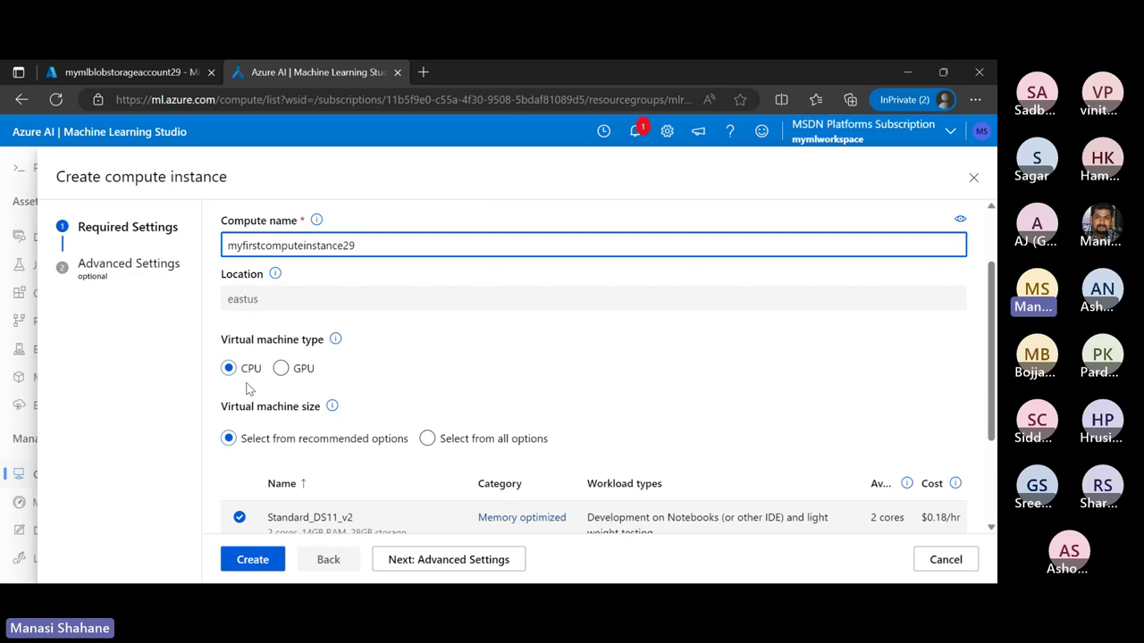
scroll(249, 389, down, 2)
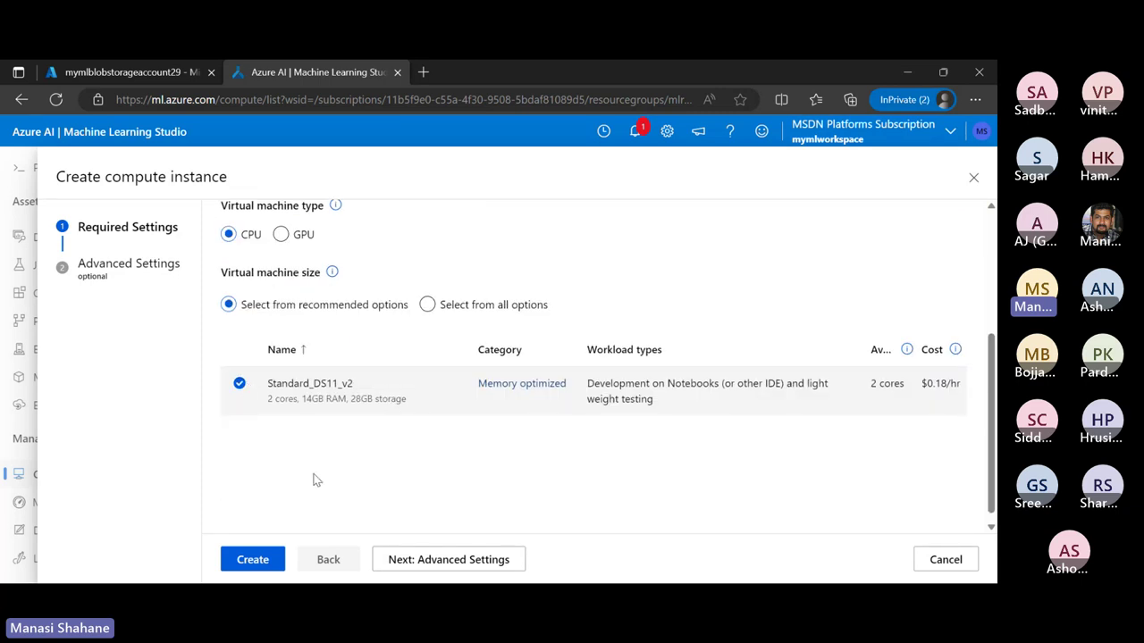
scroll(301, 375, up, 1)
scroll(301, 375, down, 1)
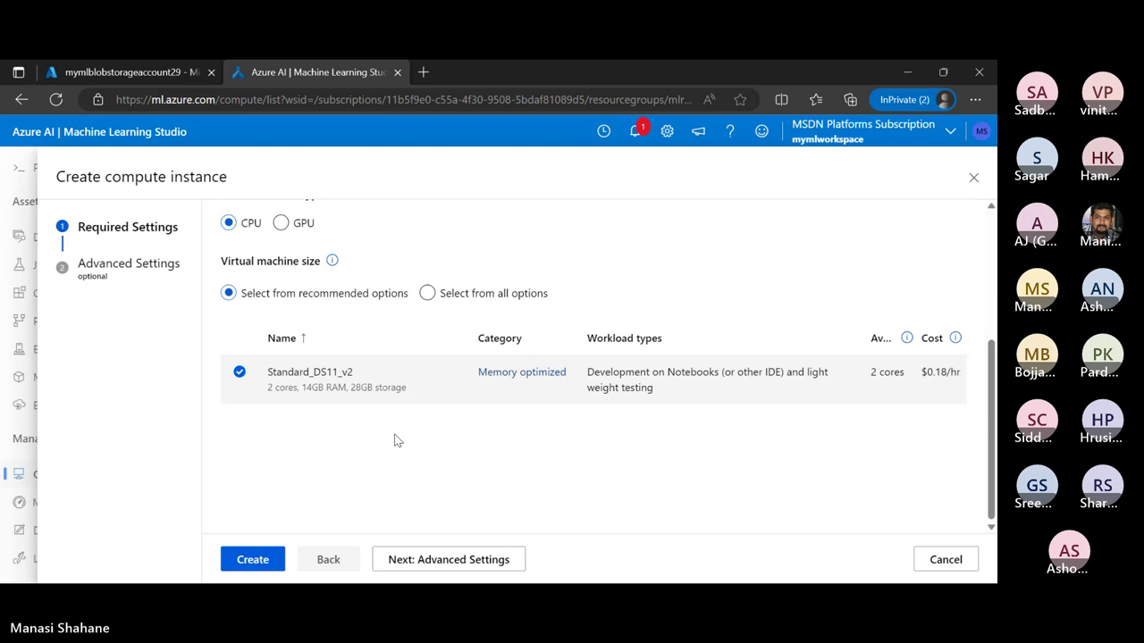
click(280, 223)
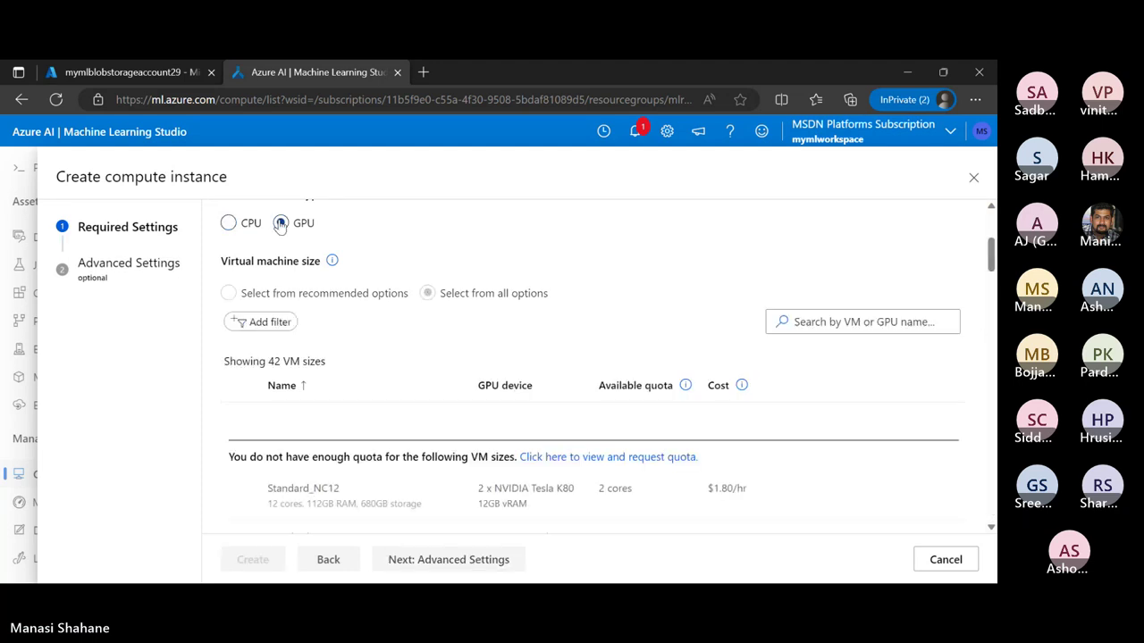
click(227, 224)
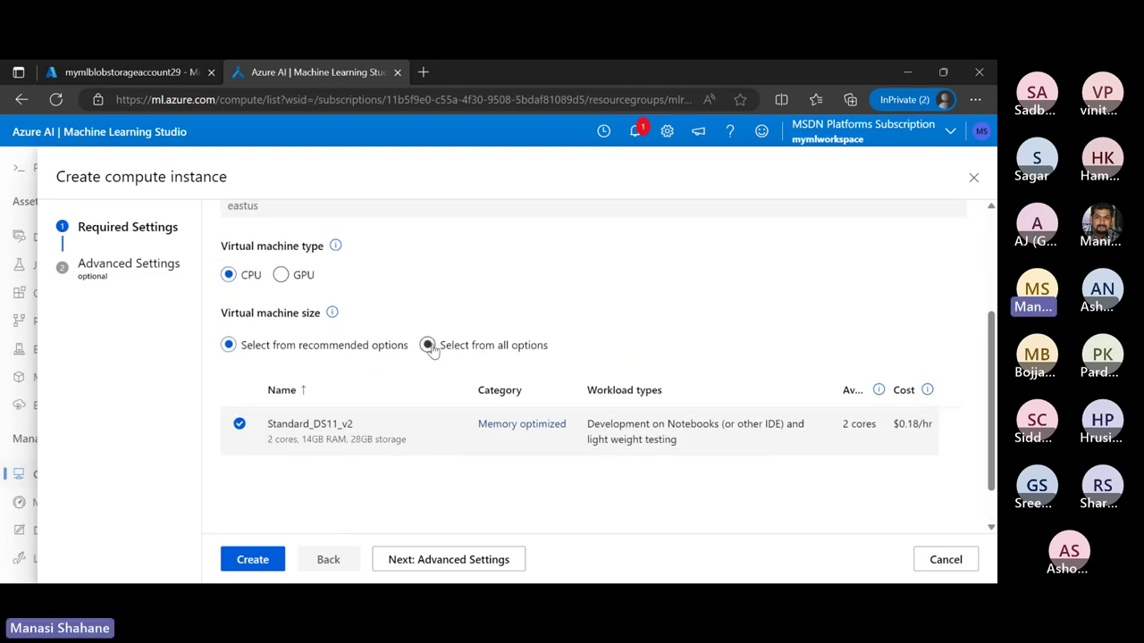
- Show all virtual machine size options for the CPU type and examine their specifications, available quota, and cost
click(427, 345)
scroll(363, 468, down, 3)
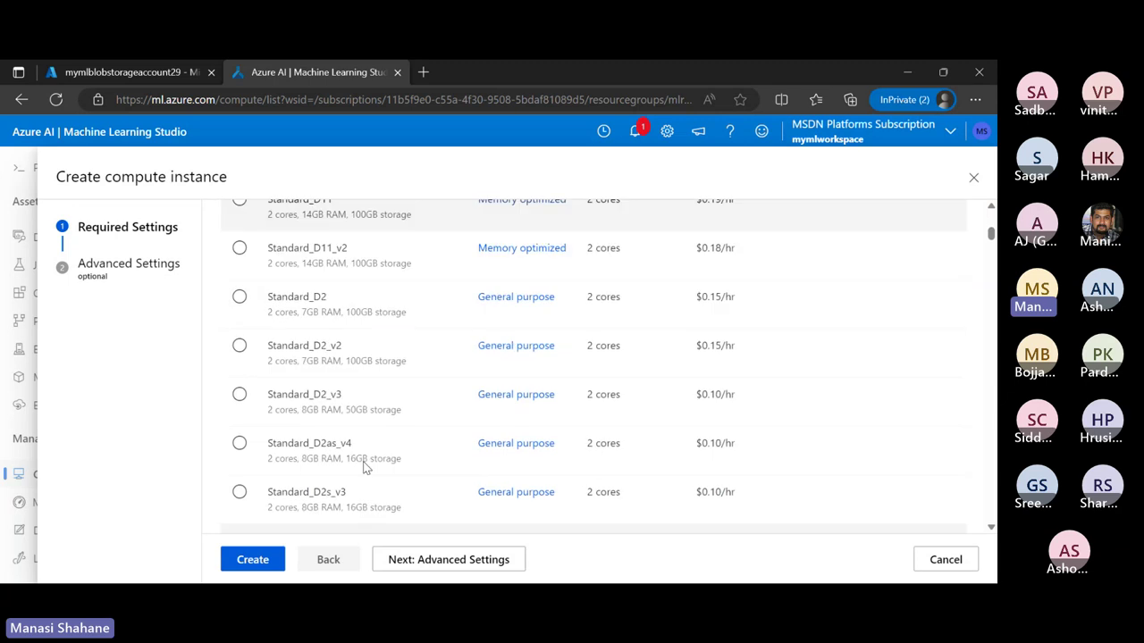
scroll(363, 468, down, 4)
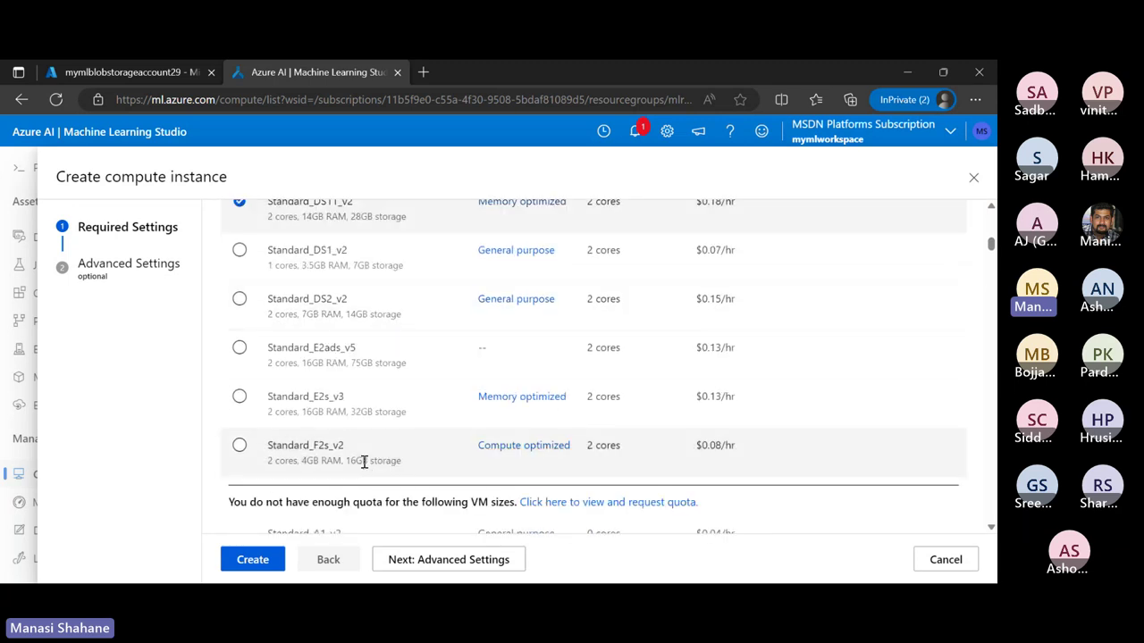
scroll(351, 298, up, 3)
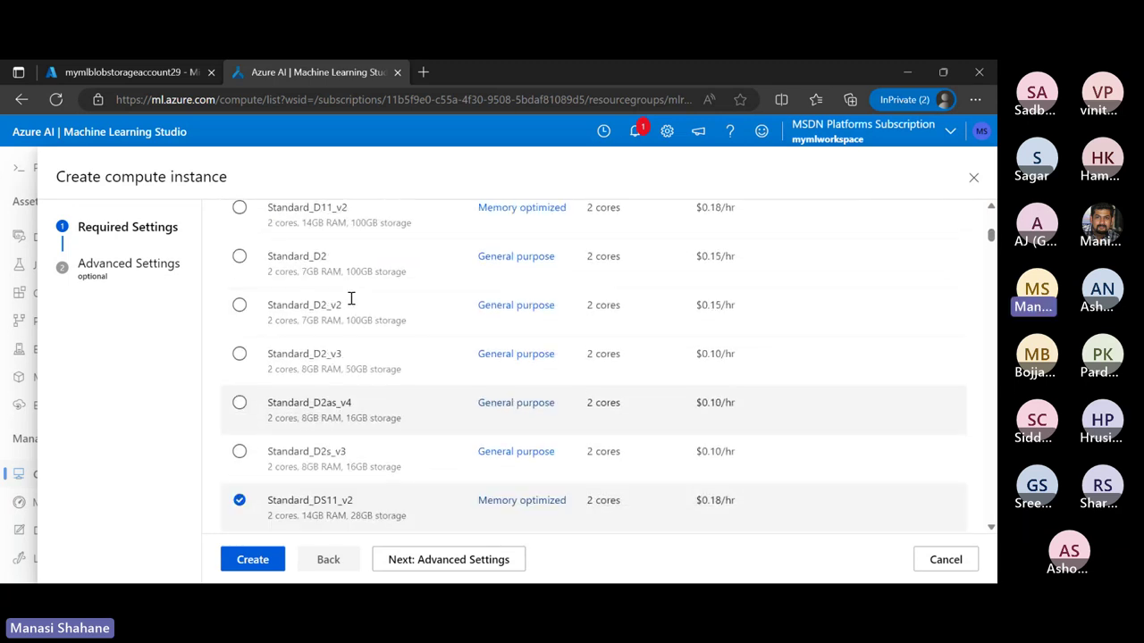
scroll(350, 299, up, 2)
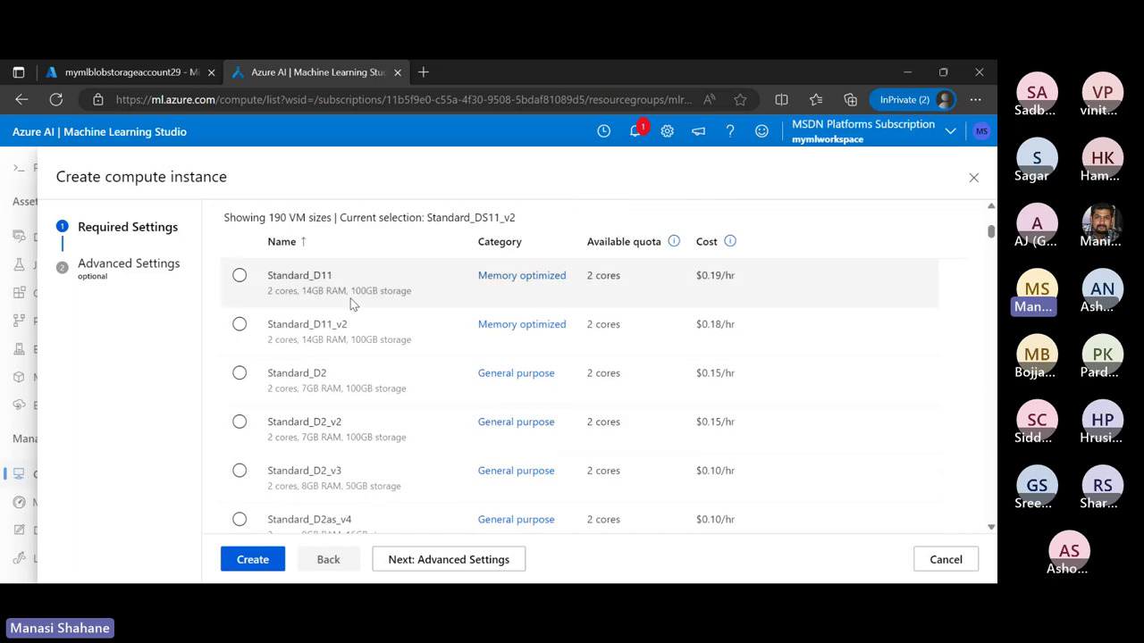
scroll(351, 305, down, 3)
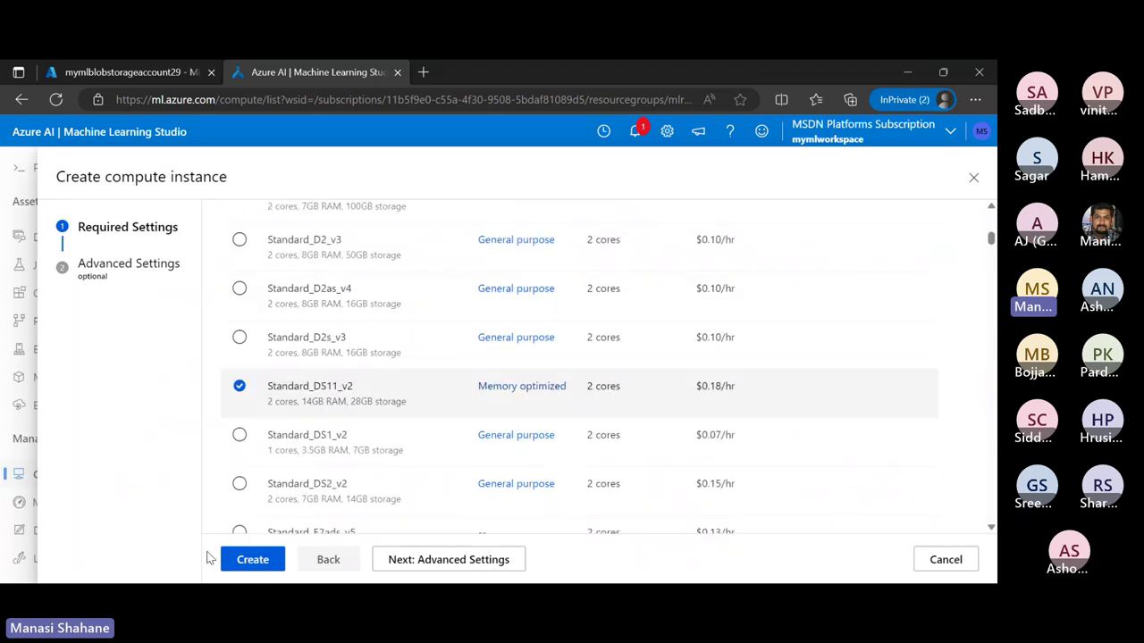
- Create the compute instance with the Standard_DS11_v2 size and refresh the compute instances list to check its state
click(253, 560)
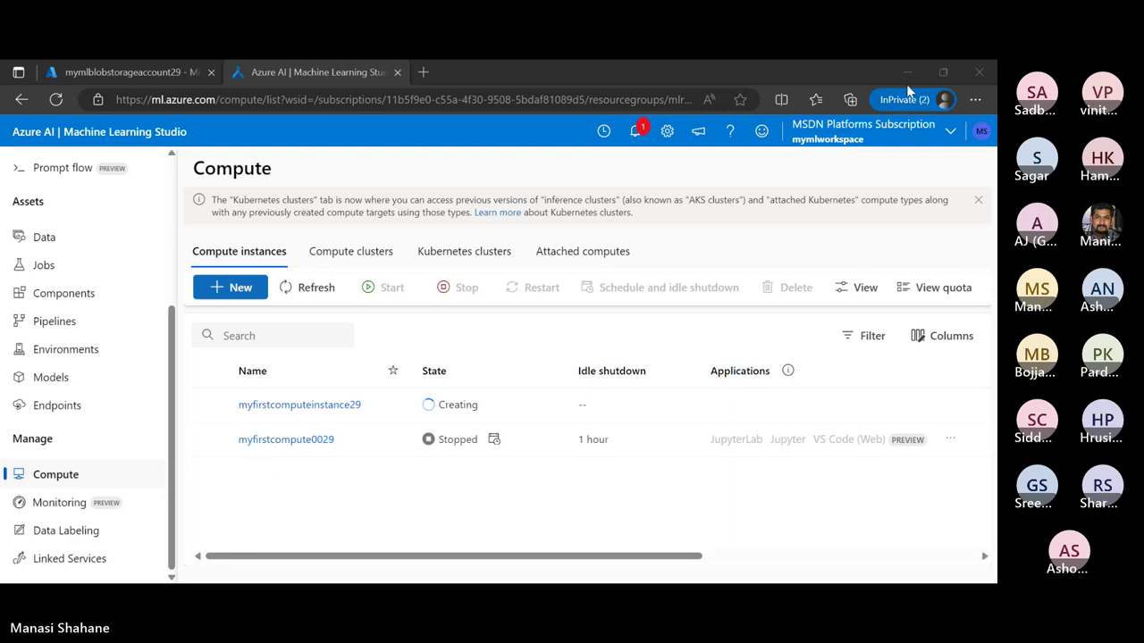
click(824, 106)
click(300, 287)
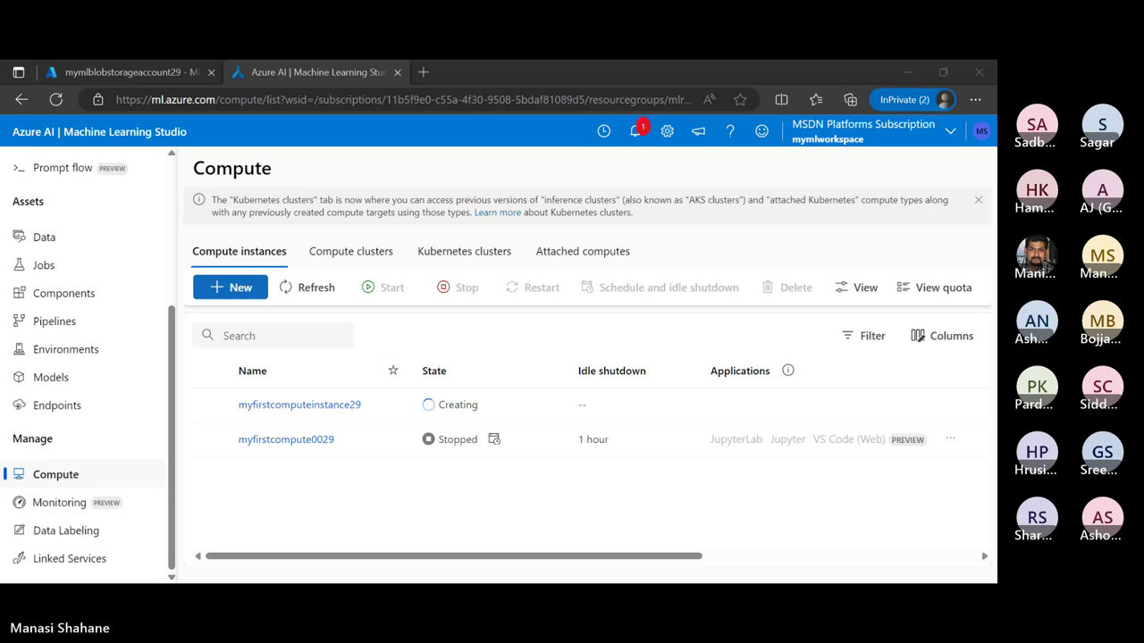
click(316, 288)
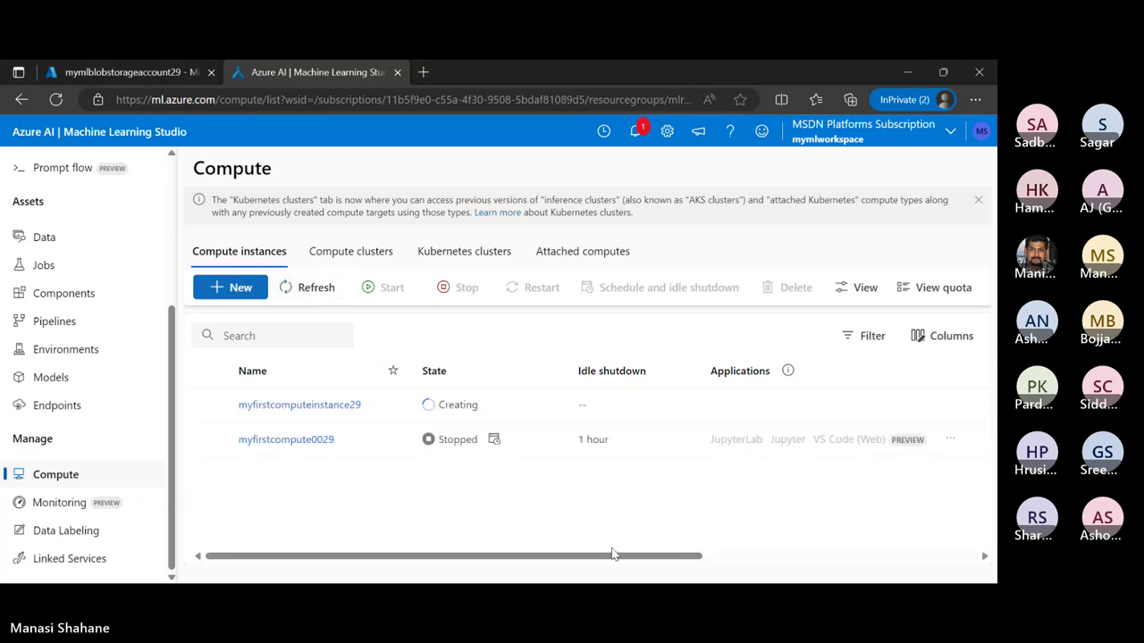
click(313, 298)
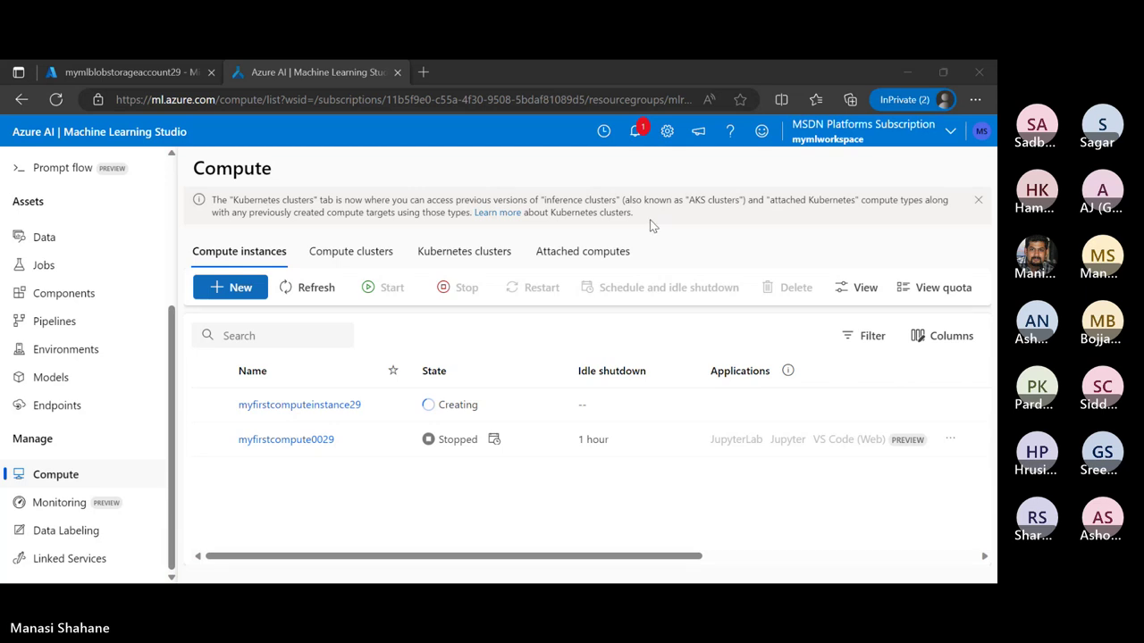
click(907, 94)
click(916, 78)
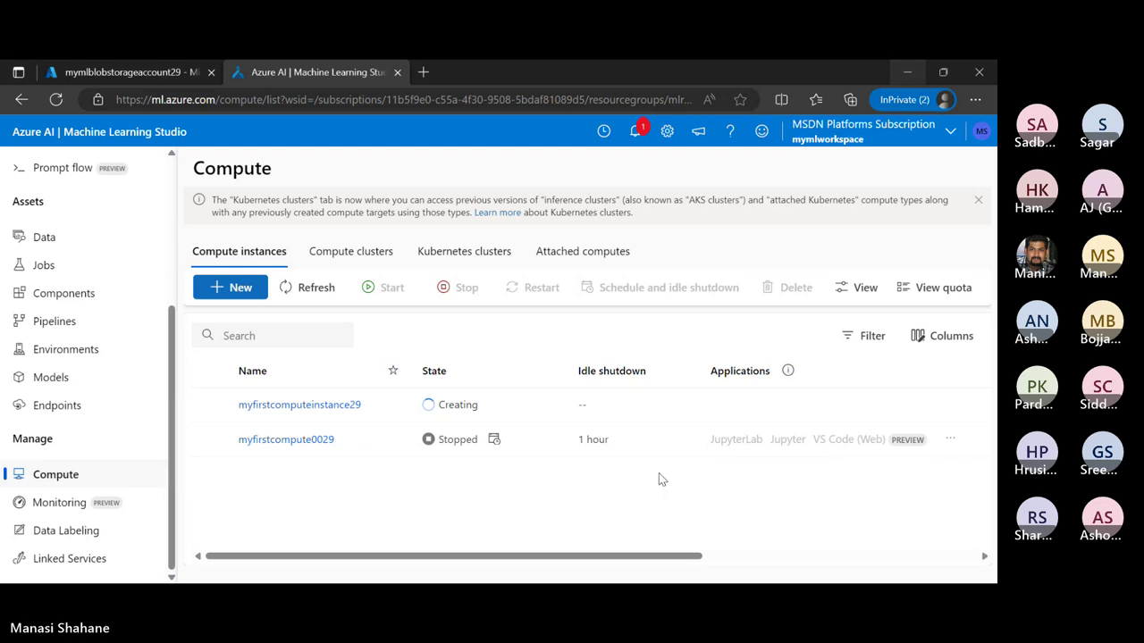
click(317, 288)
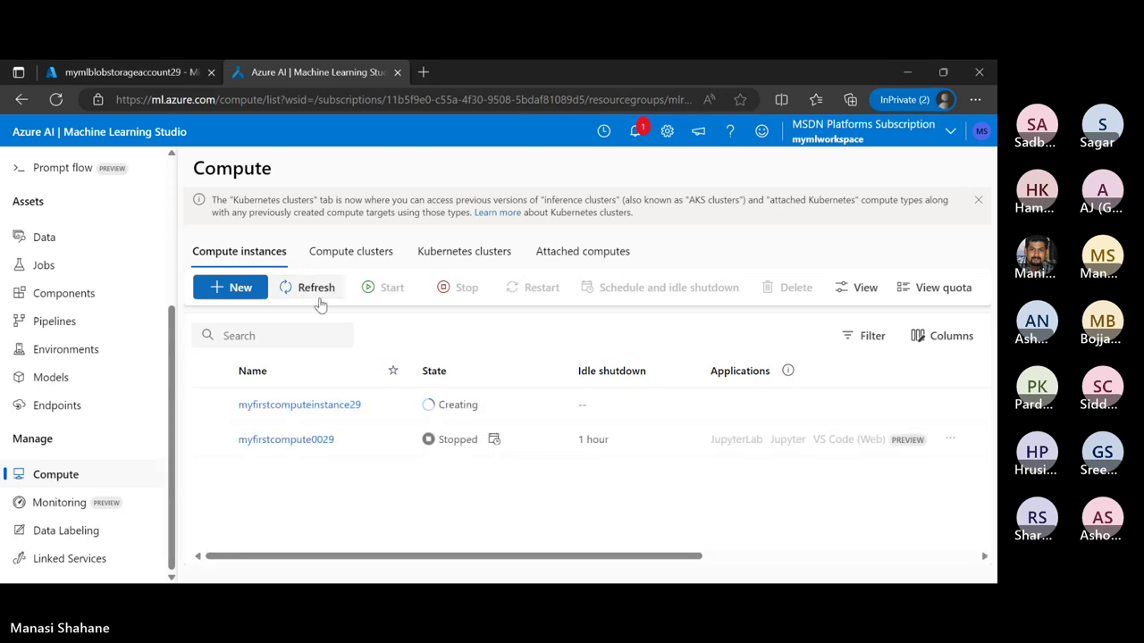
click(318, 300)
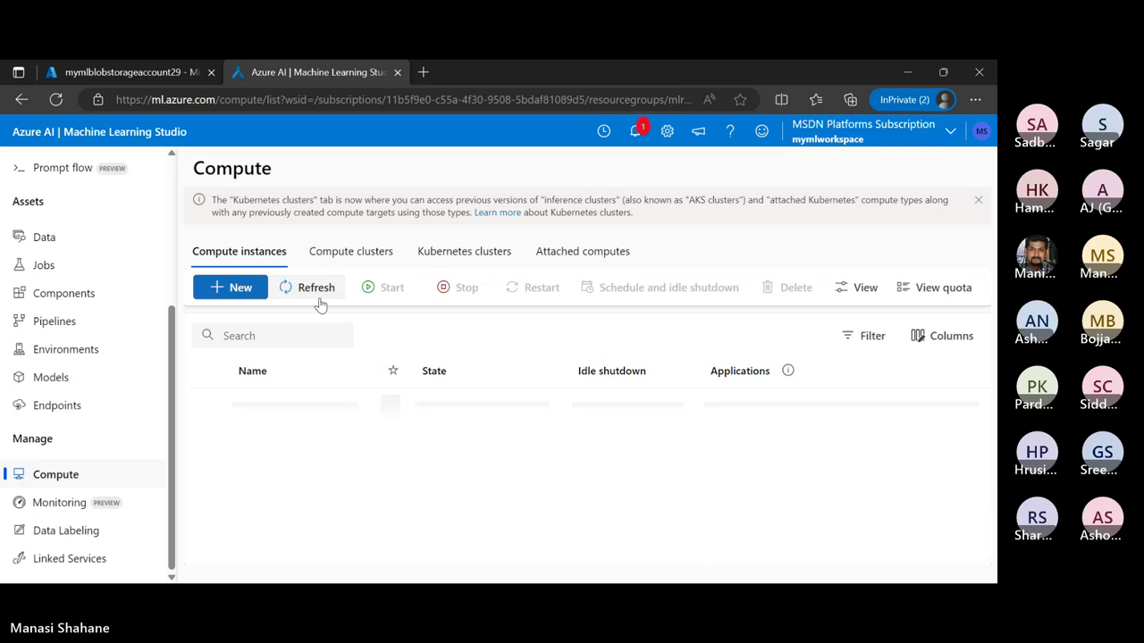
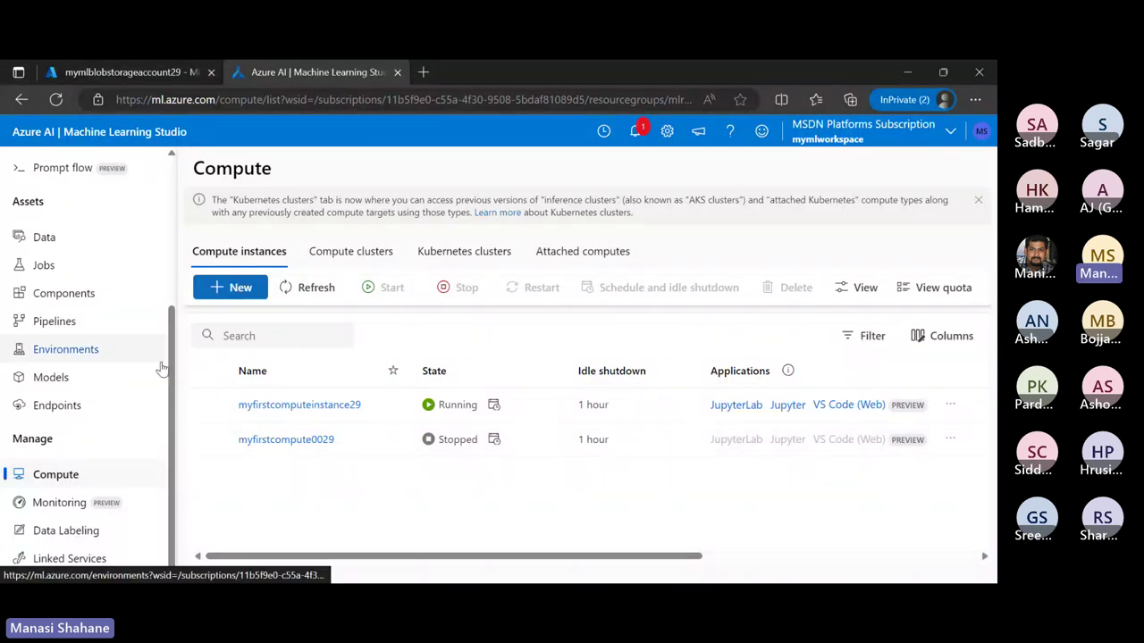
- Create a new Designer pipeline using classic prebuilt components, and view its draft details without changing them
scroll(60, 234, up, 3)
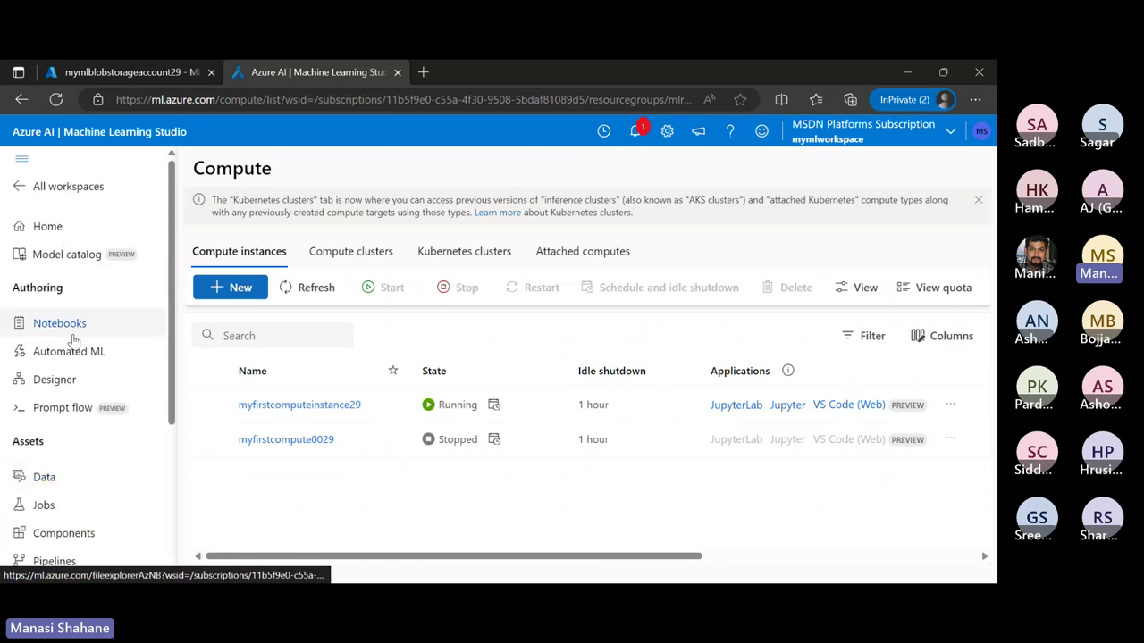
click(75, 386)
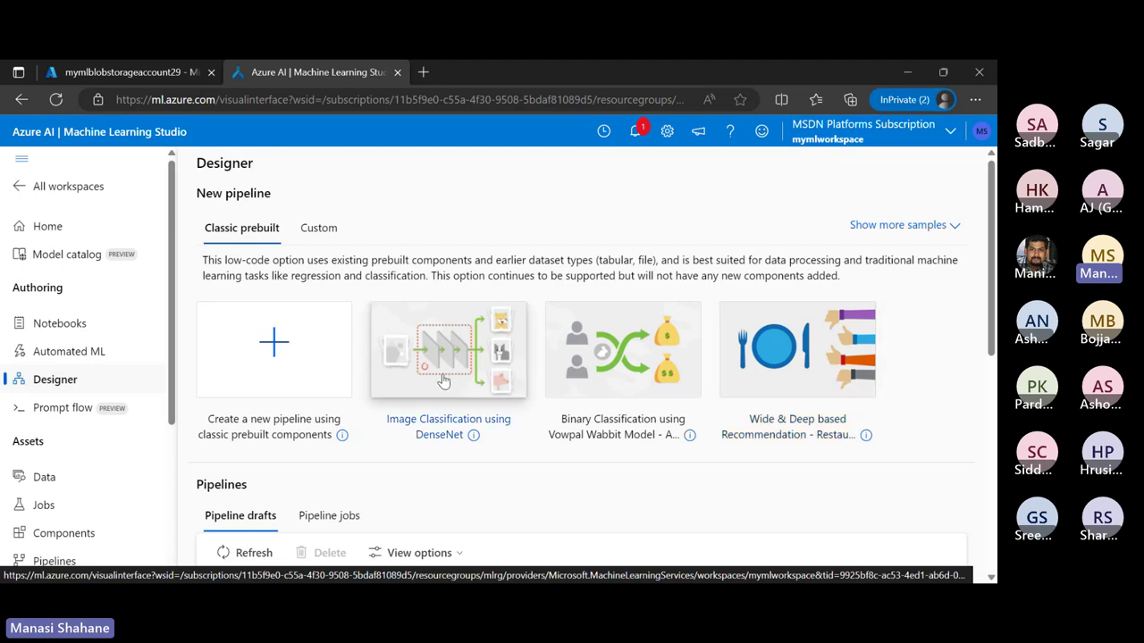
scroll(268, 351, down, 1)
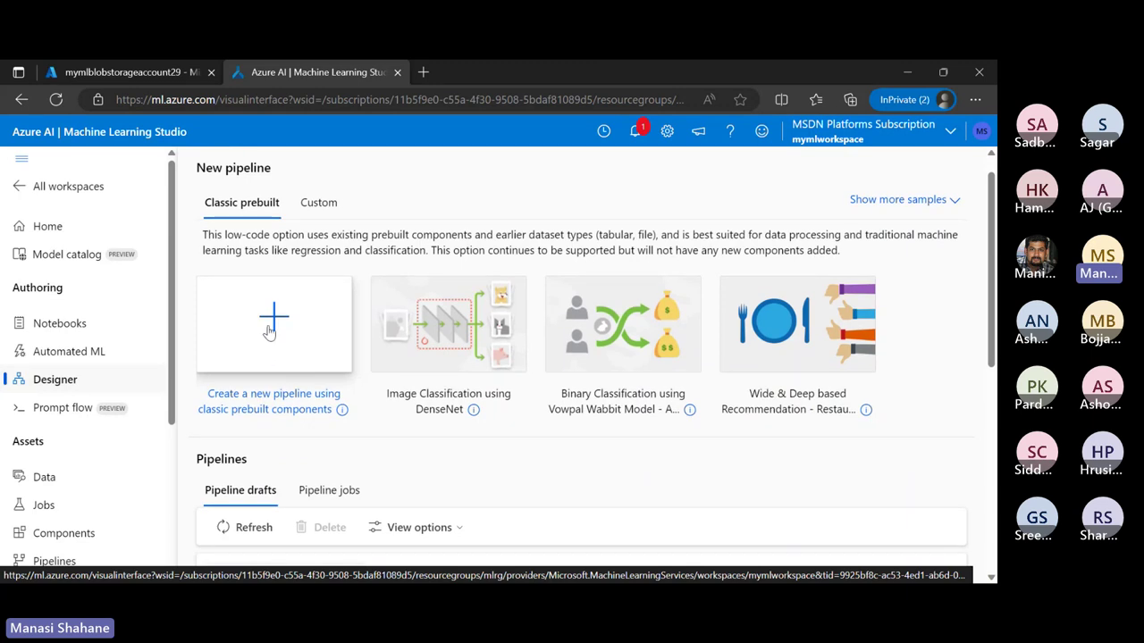
click(270, 331)
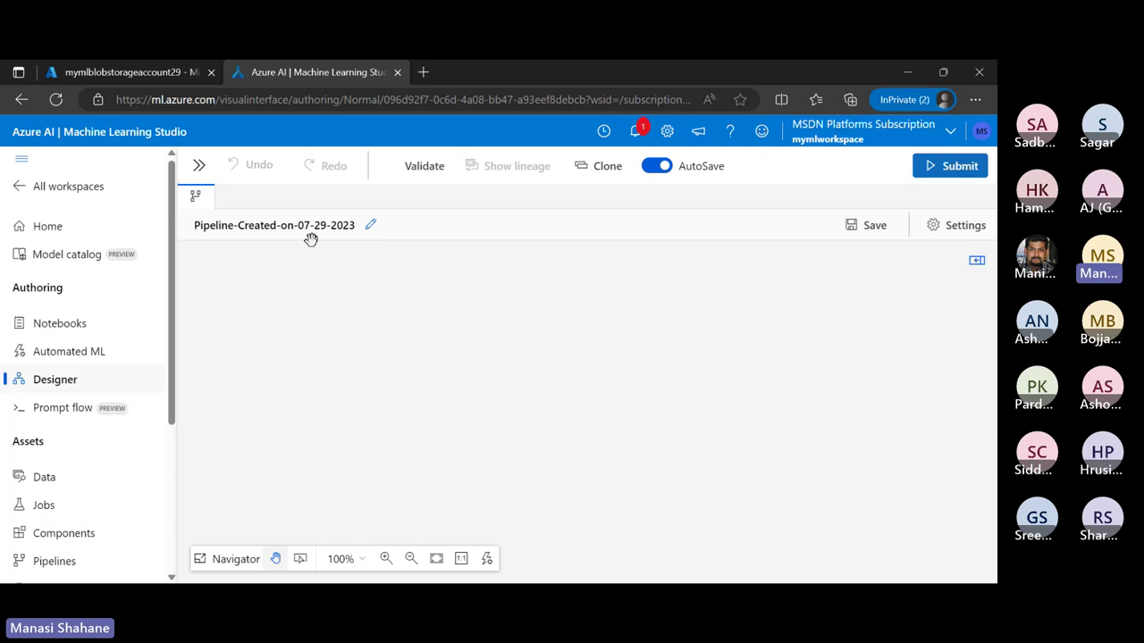
click(371, 231)
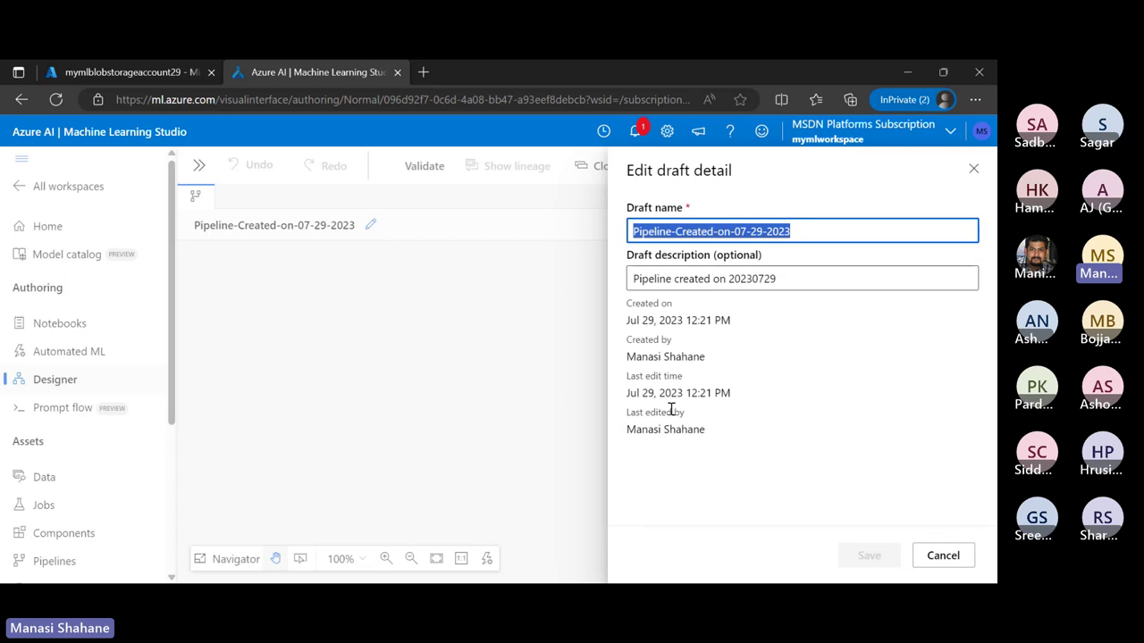
click(973, 170)
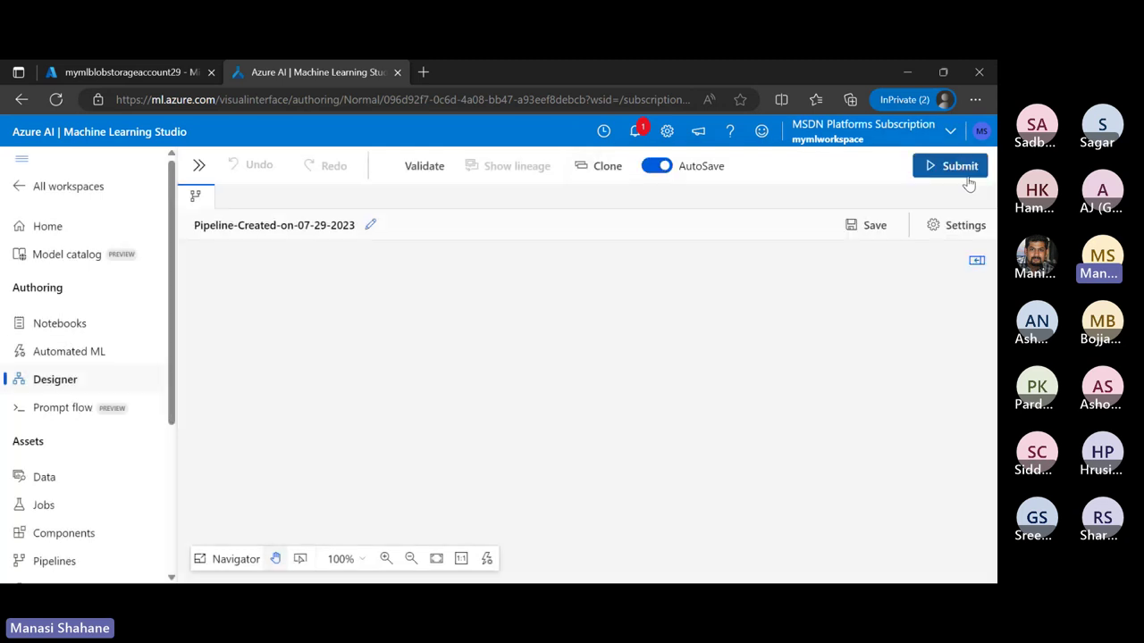
- Show the pipeline's asset library and examine the component categories, including the Python Language and R Language components
click(199, 162)
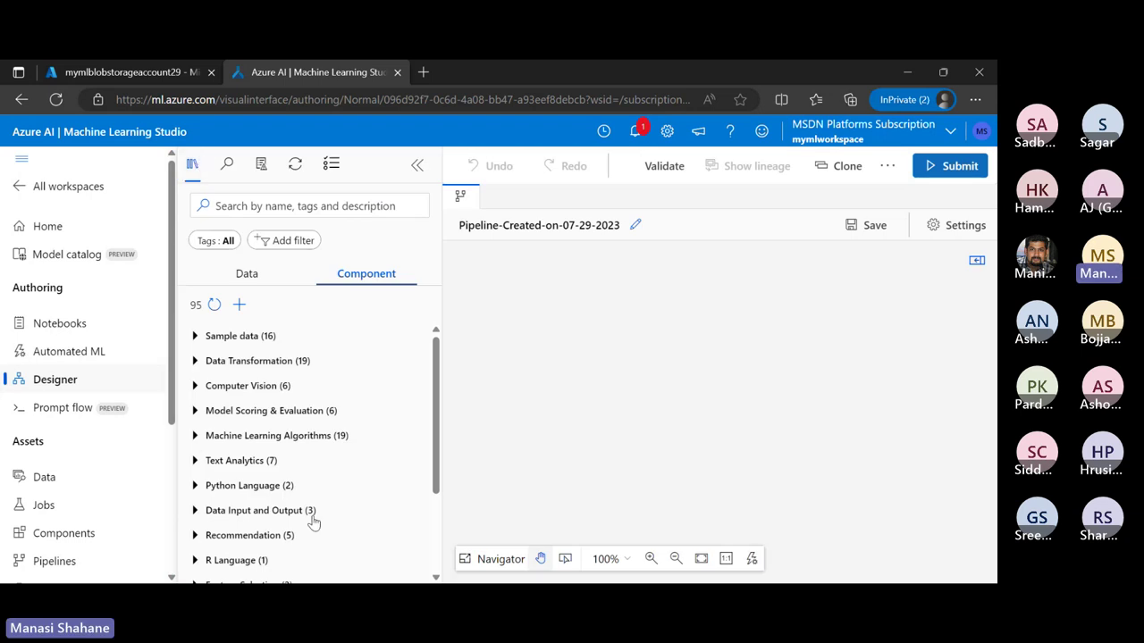
scroll(313, 523, down, 2)
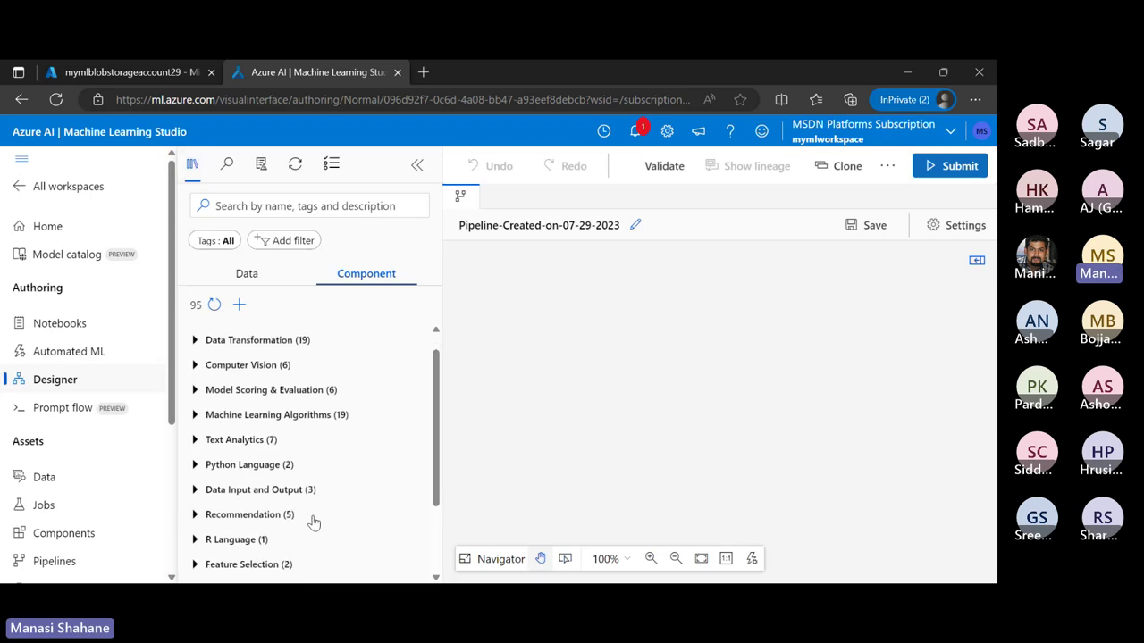
scroll(312, 522, up, 2)
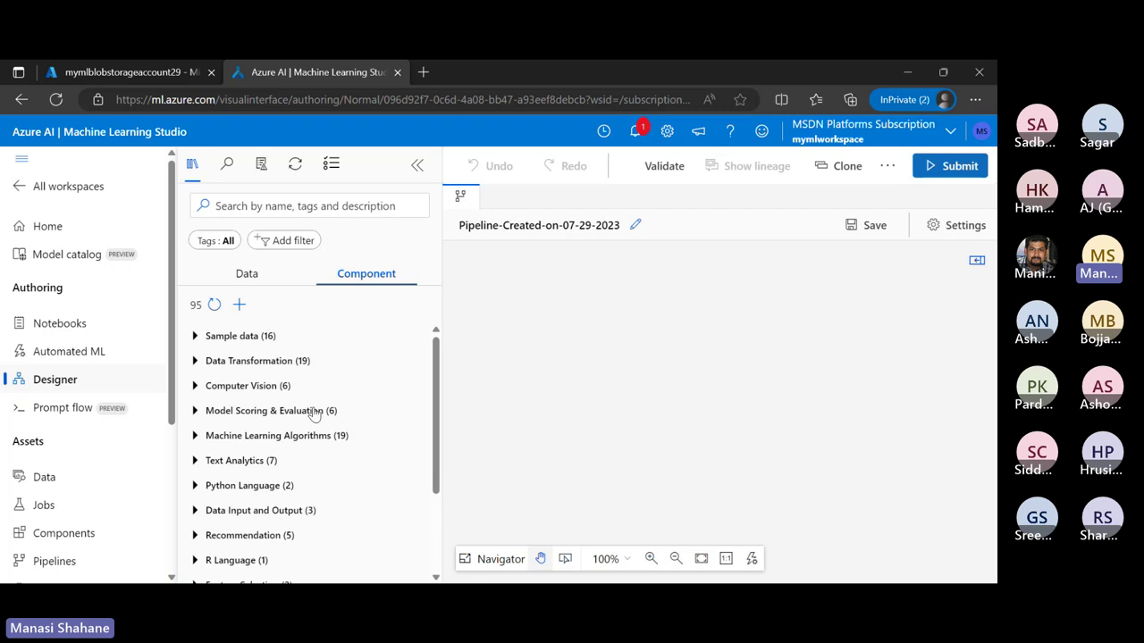
click(194, 487)
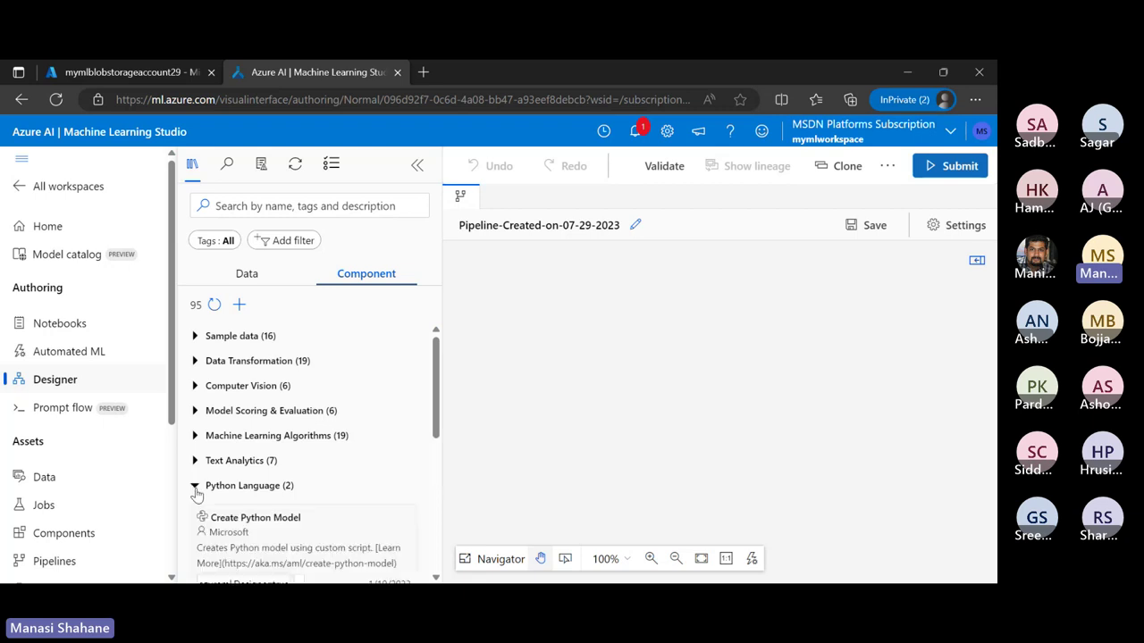
scroll(197, 494, down, 2)
mouse_move(196, 494)
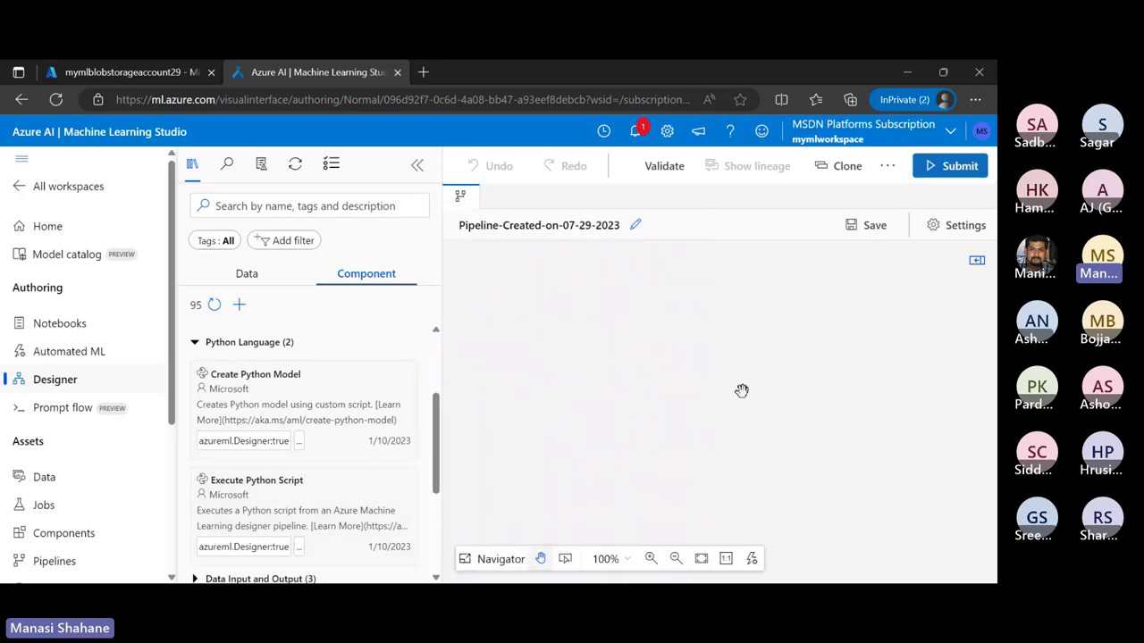
click(194, 344)
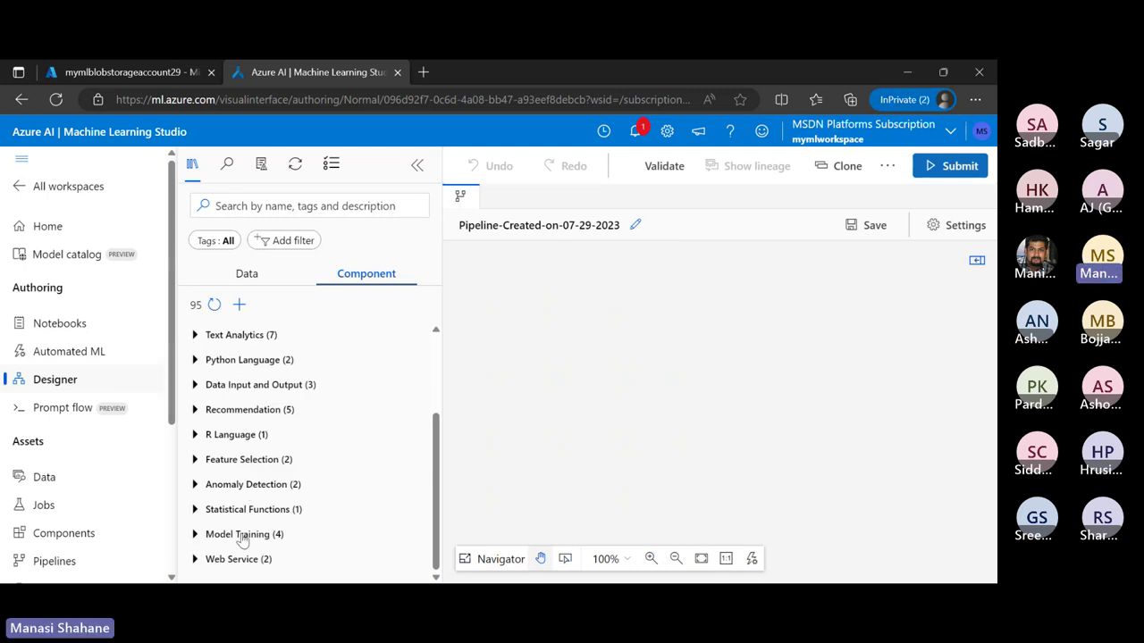
click(236, 436)
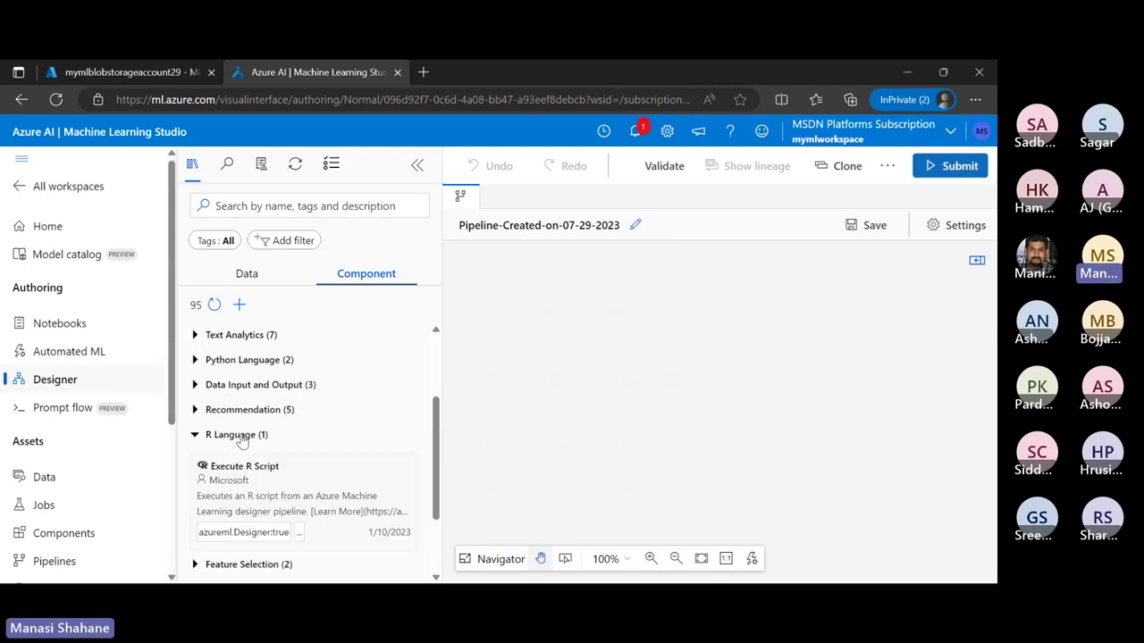
click(240, 438)
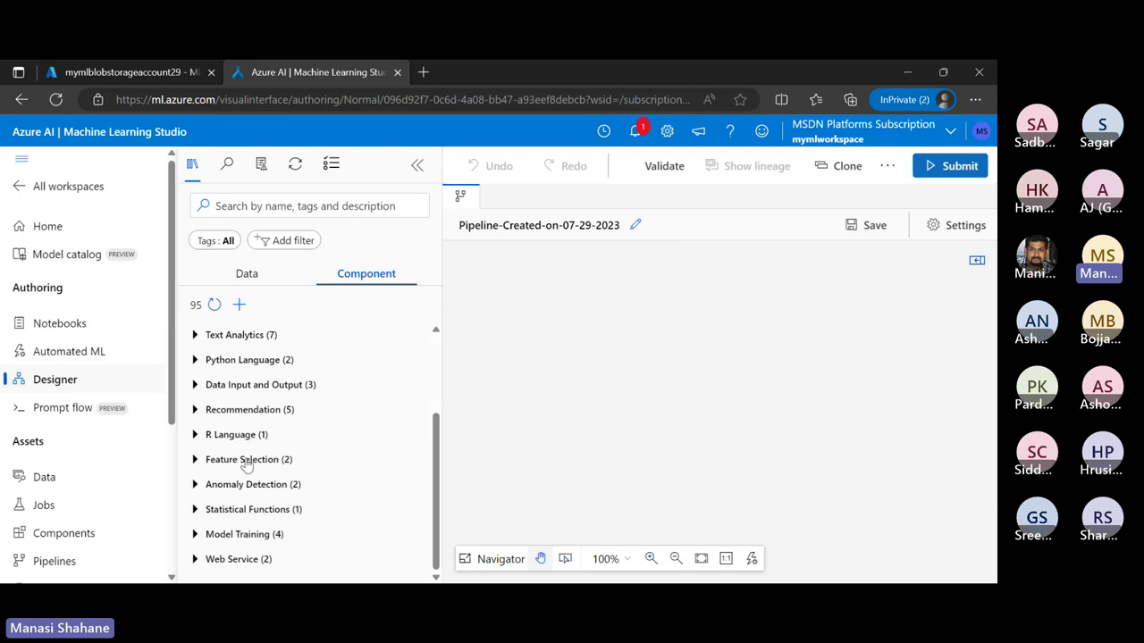
scroll(246, 464, up, 3)
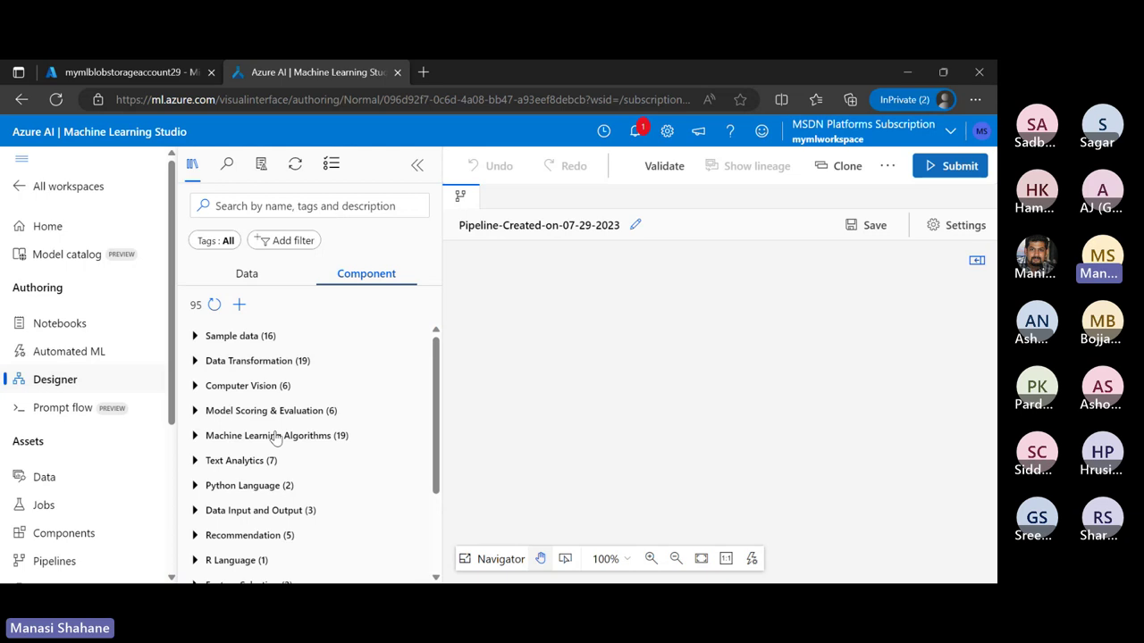
- Add the diabetesdataset data asset to the upper middle of the pipeline canvas
click(249, 275)
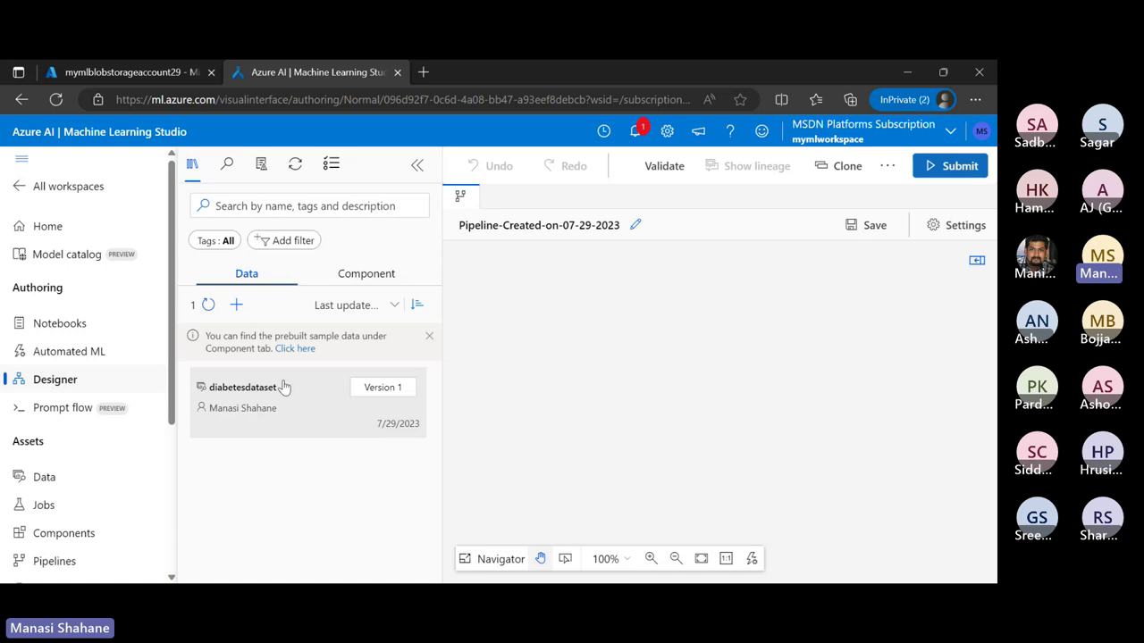
mouse_move(283, 386)
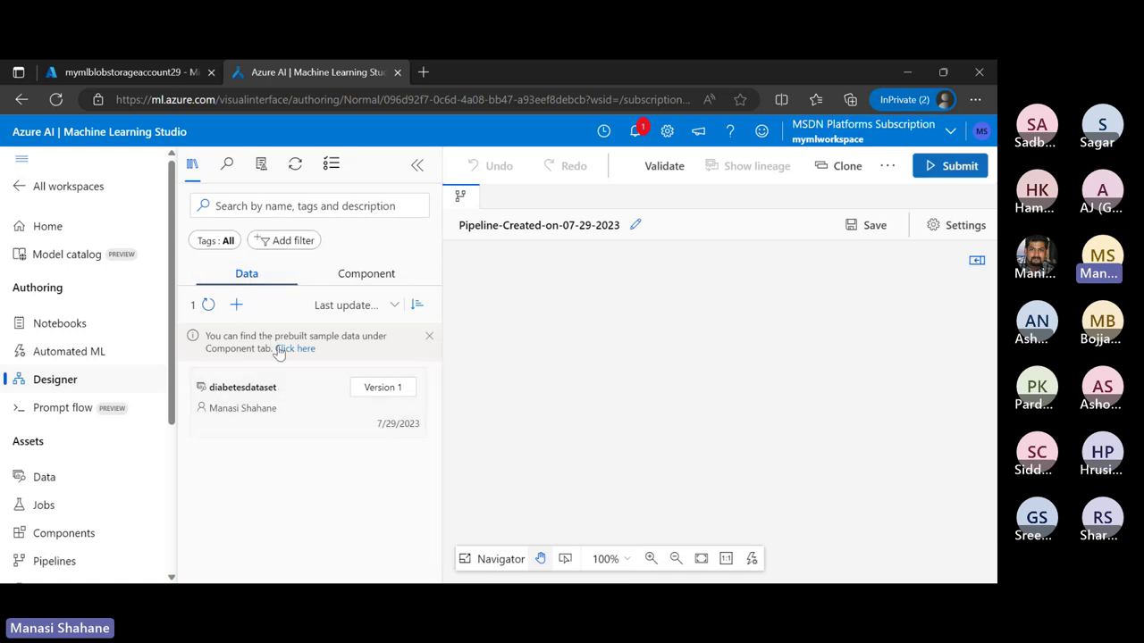
mouse_move(277, 413)
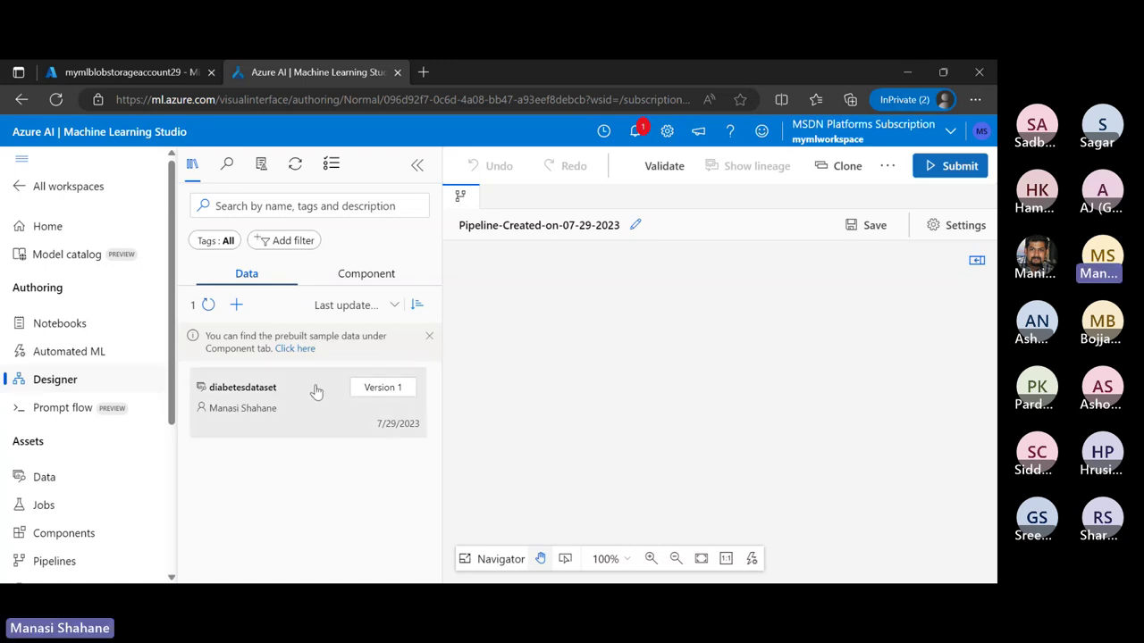
mouse_move(330, 384)
drag(330, 384, 685, 286)
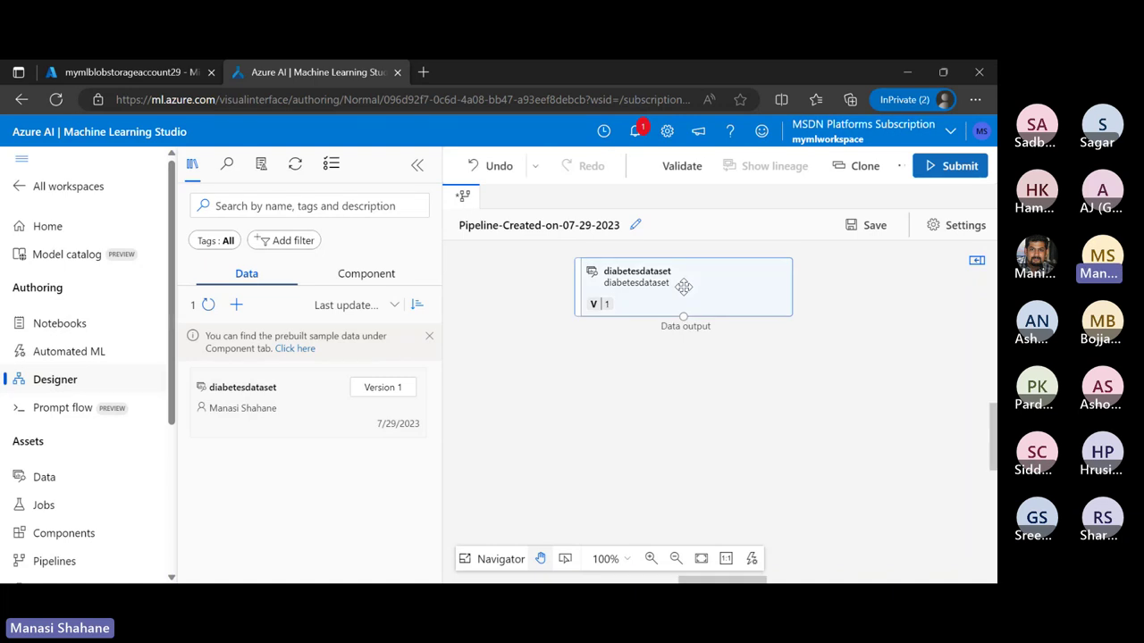
- Examine the prebuilt Data Transformation components, from Add Columns through Remove Duplicate Rows, and return to Clean Missing Data
click(373, 284)
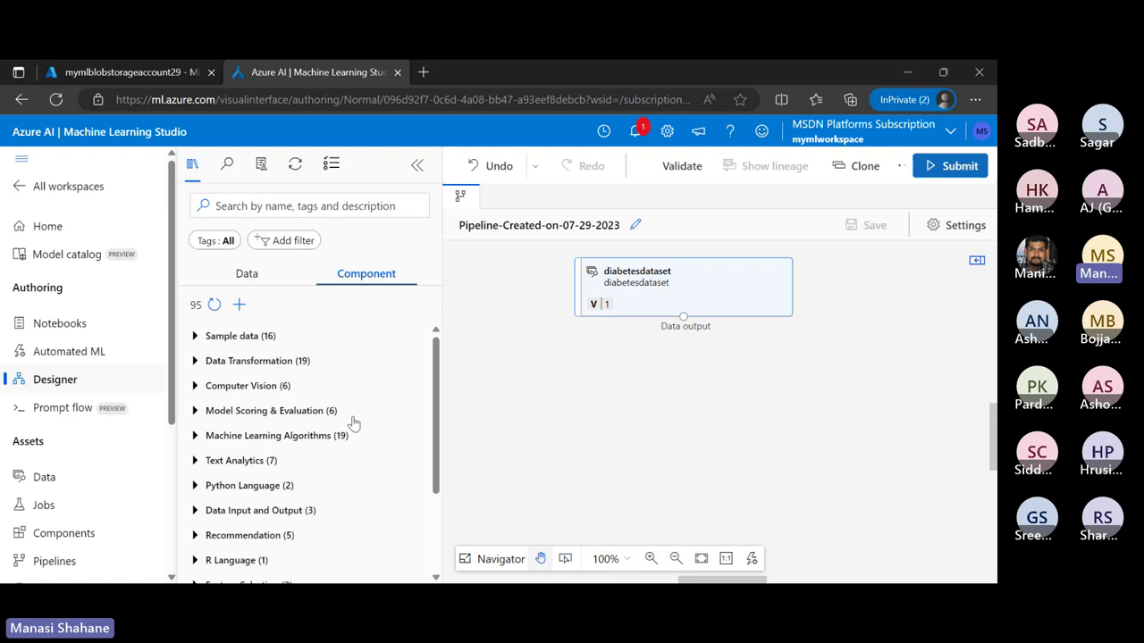
click(268, 366)
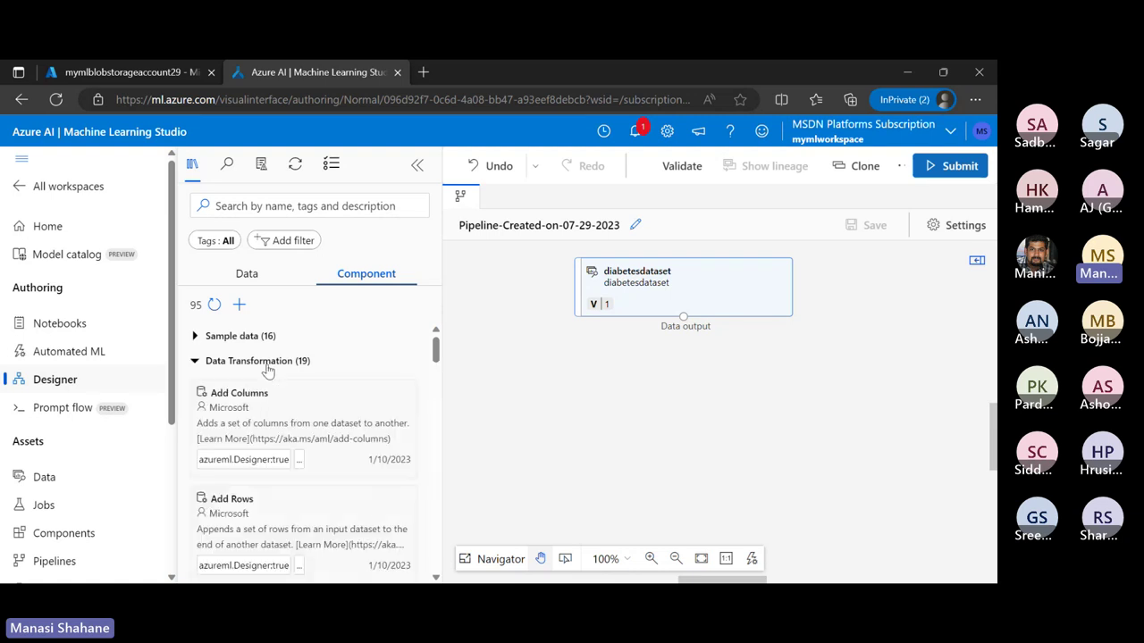
scroll(338, 497, down, 3)
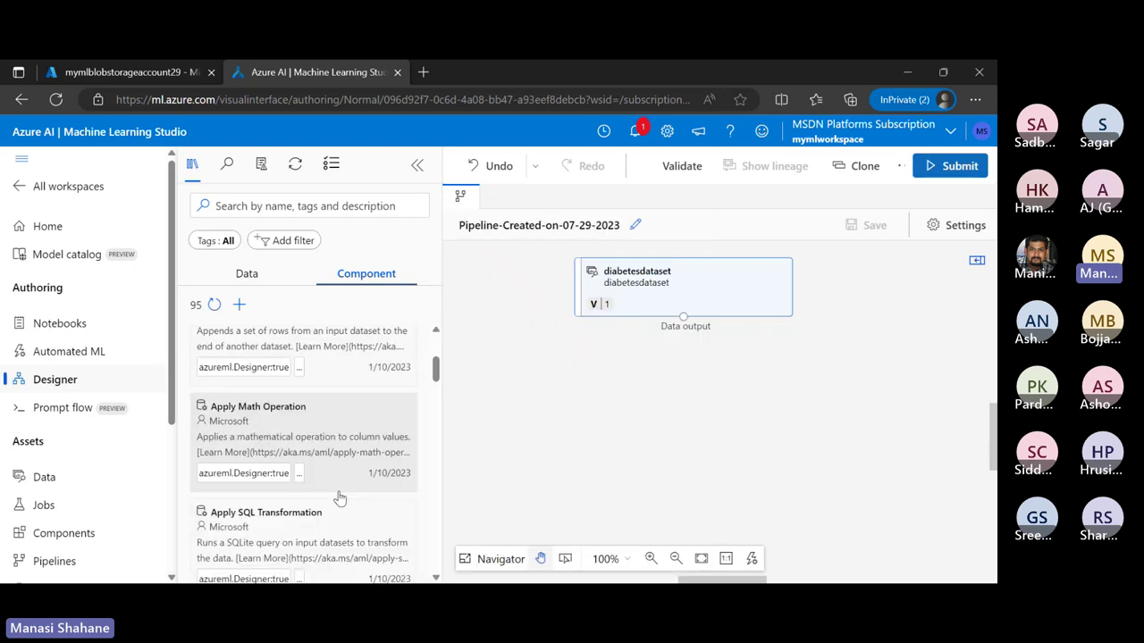
scroll(338, 498, down, 4)
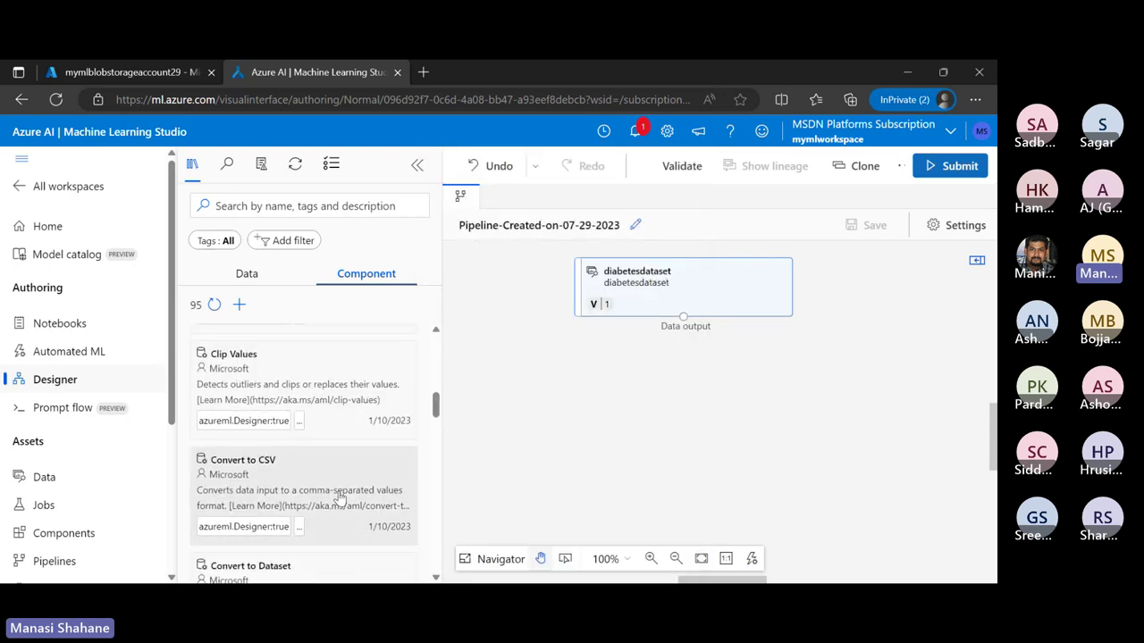
scroll(339, 498, down, 4)
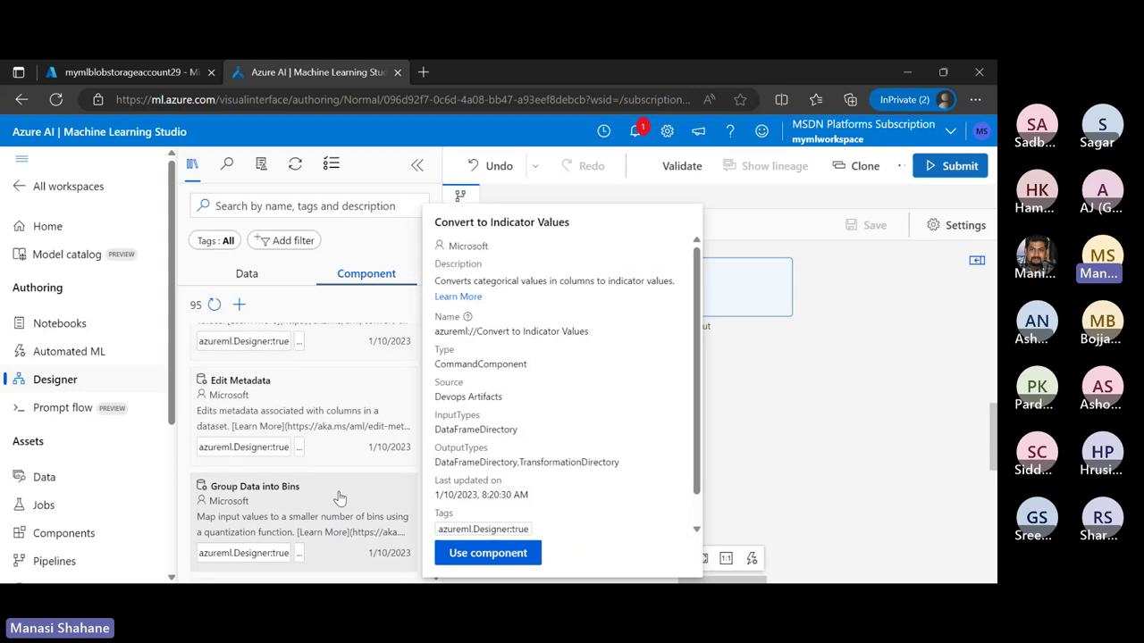
scroll(340, 497, down, 4)
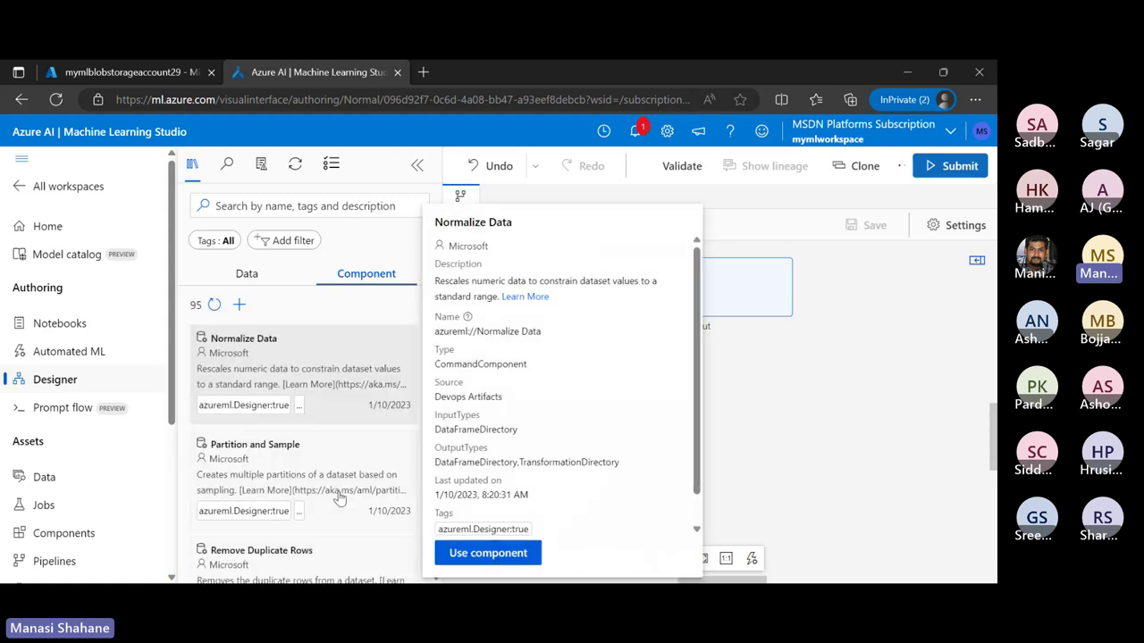
scroll(339, 498, down, 1)
scroll(339, 498, up, 3)
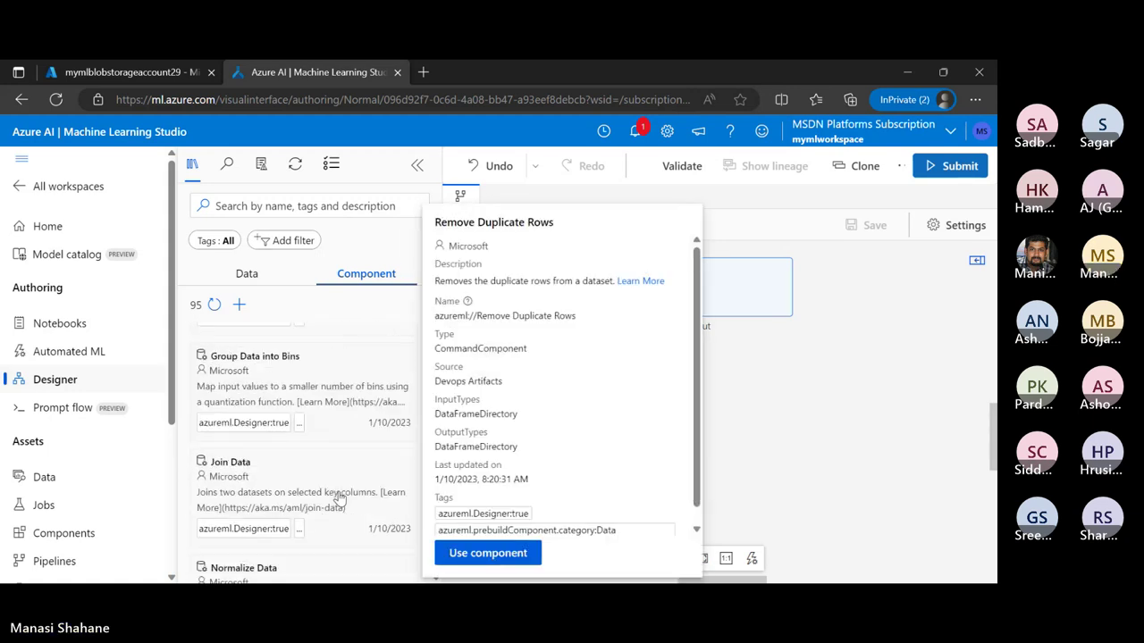
scroll(339, 497, up, 5)
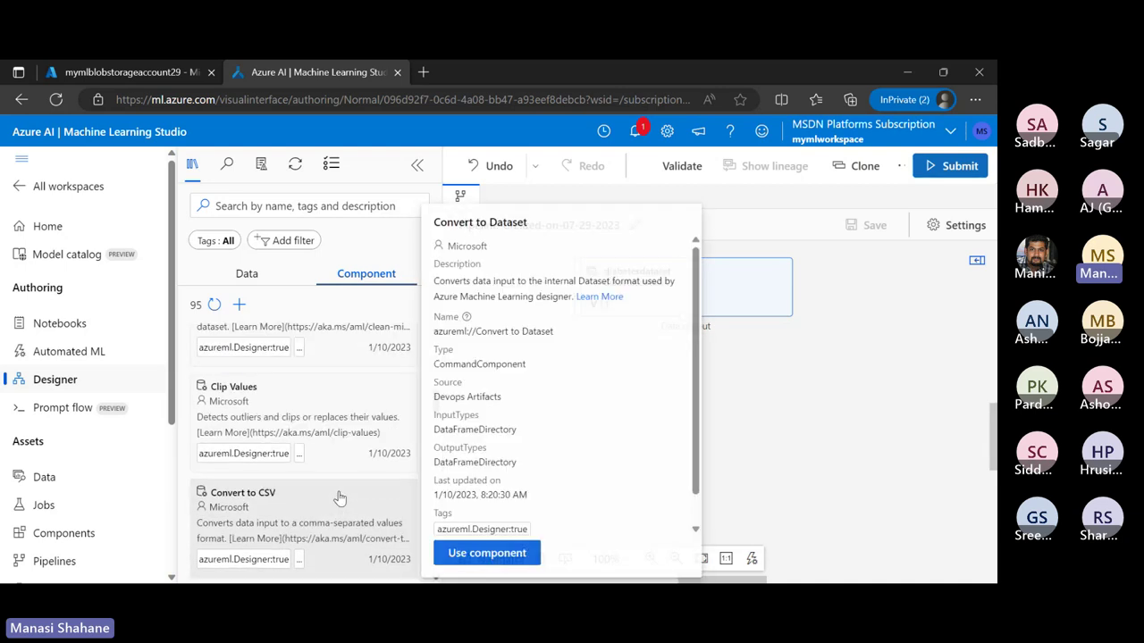
scroll(340, 497, up, 3)
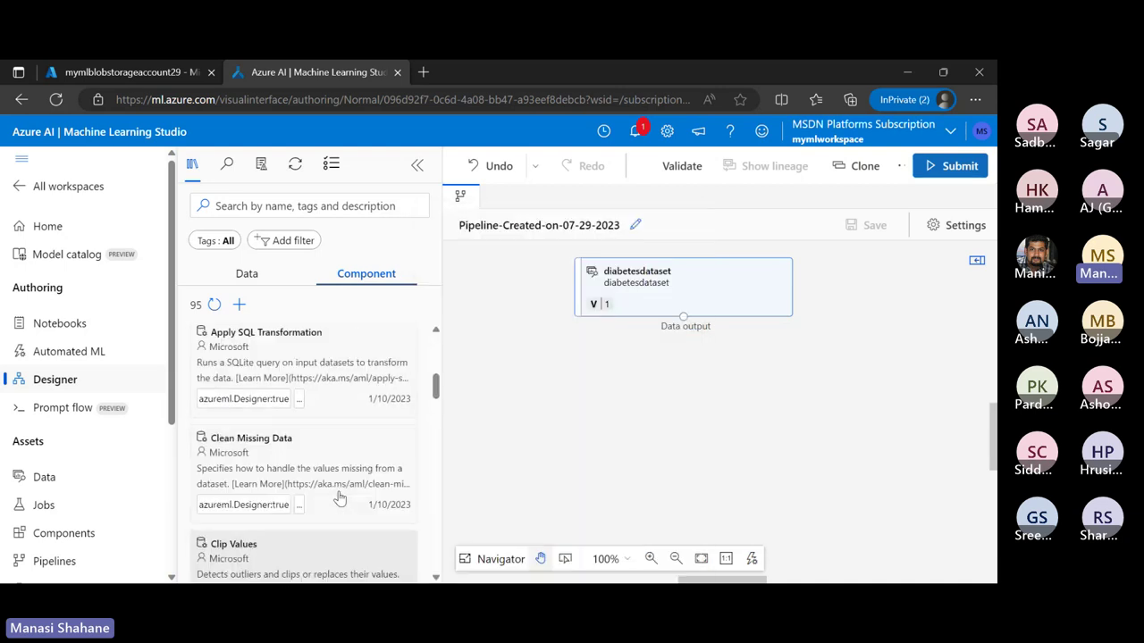
- Switch to the Azure portal and examine the columns and rows of diabetes.csv in the mymlblobstorageaccount29 data container, then close the file
click(134, 72)
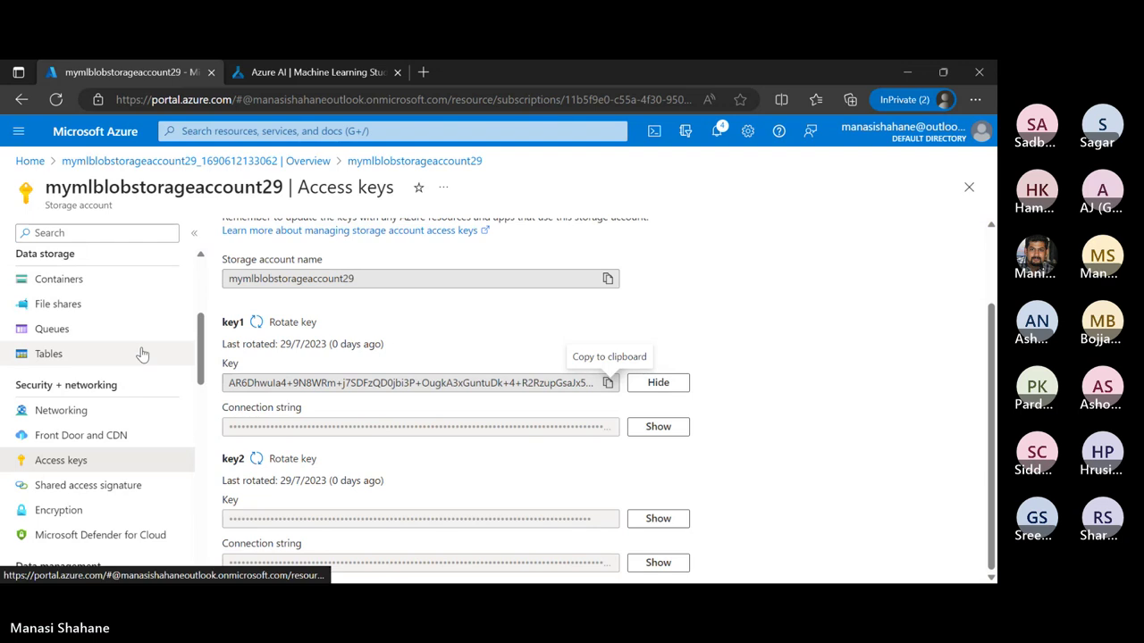
click(71, 282)
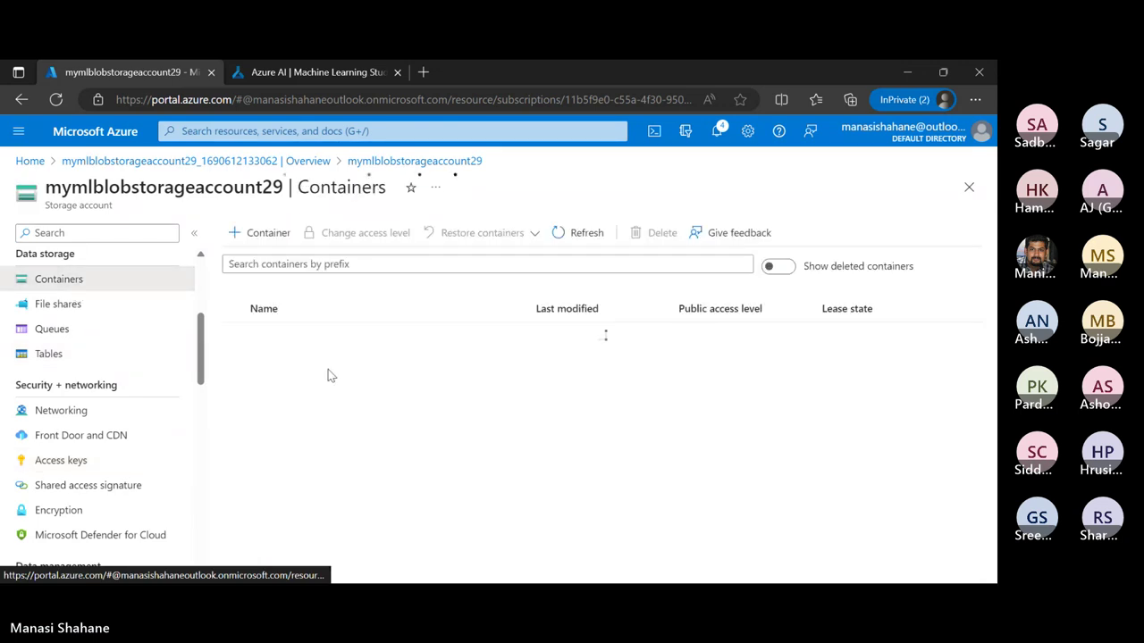
click(294, 364)
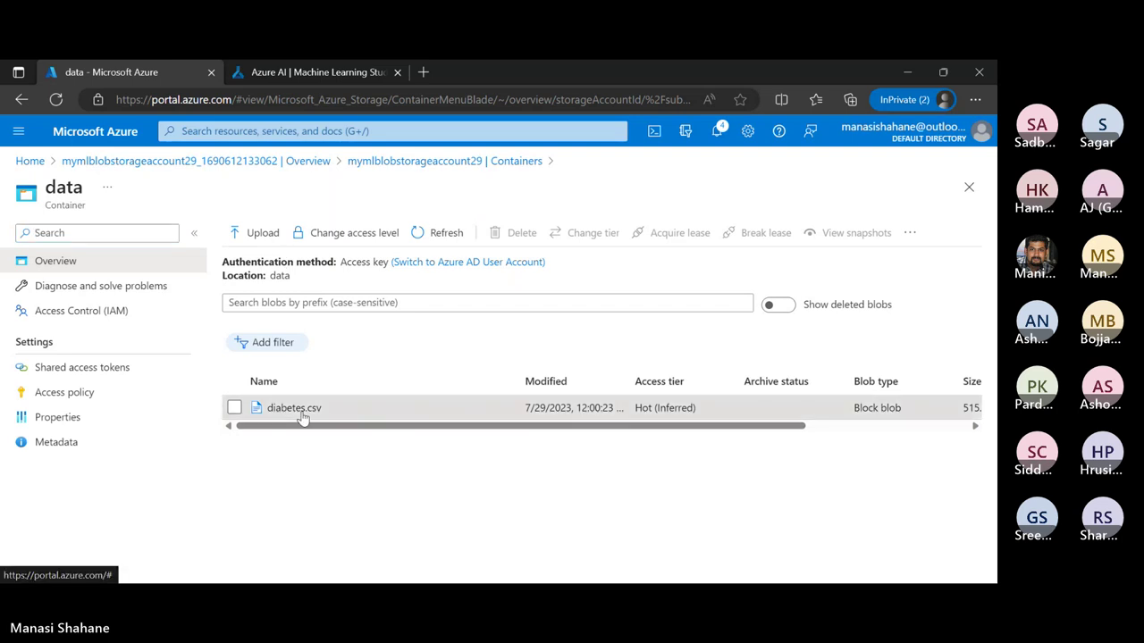
click(294, 409)
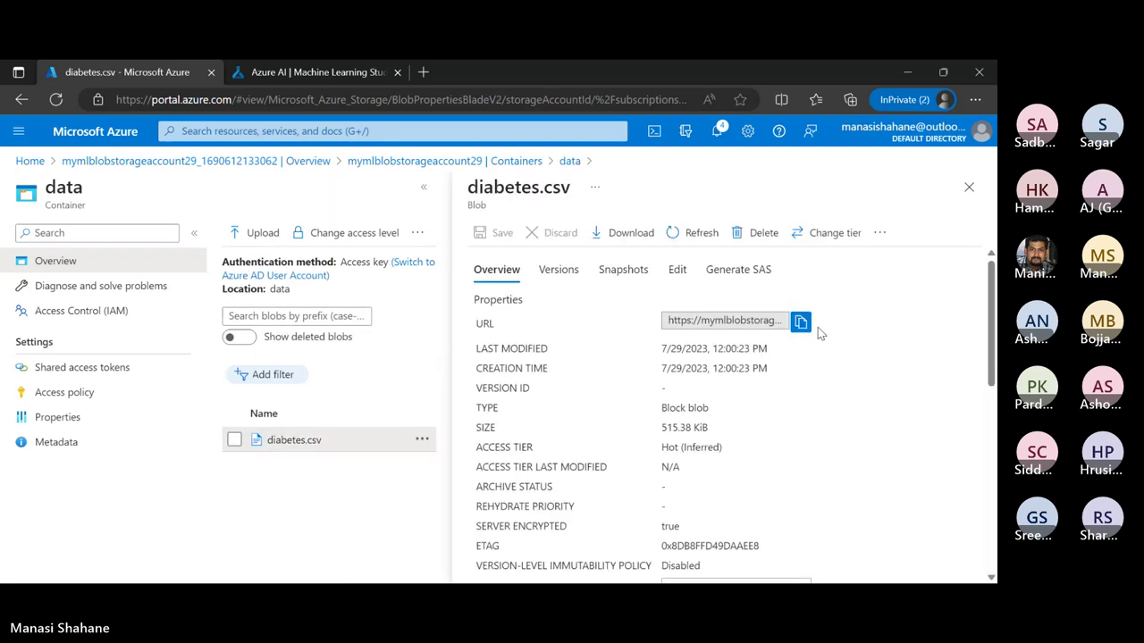
click(677, 269)
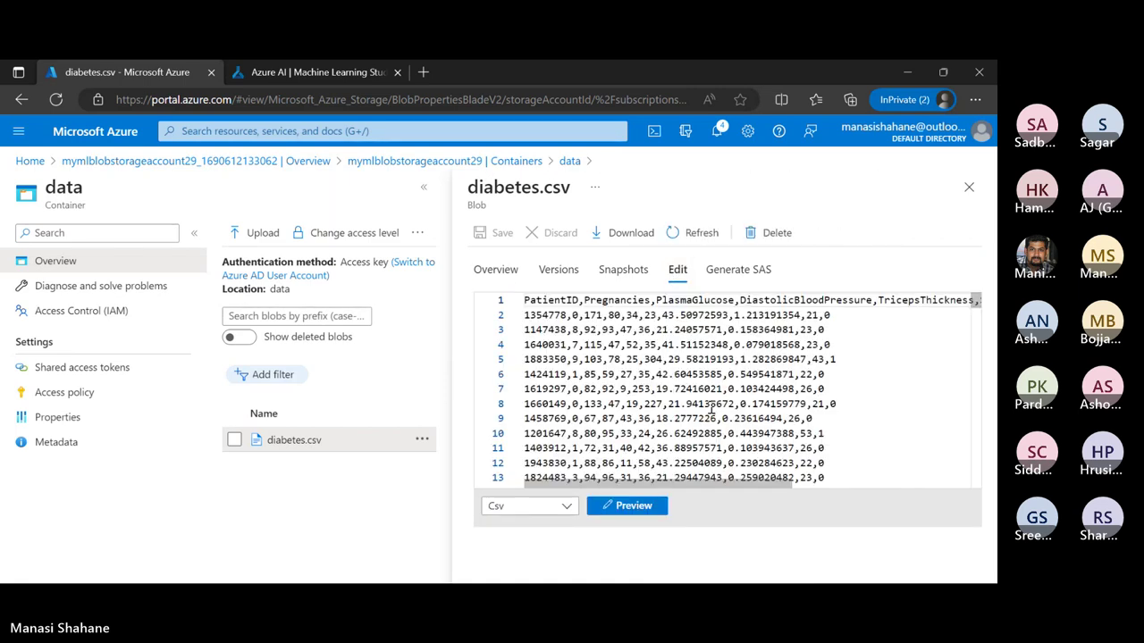
scroll(712, 408, right, 5)
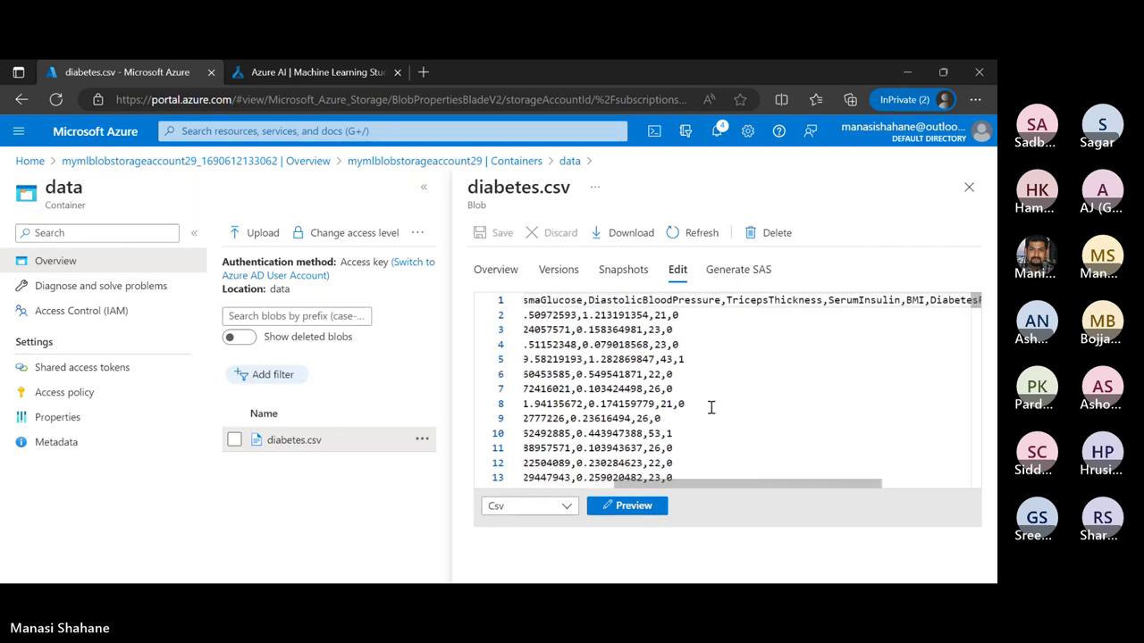
scroll(711, 408, right, 3)
scroll(711, 407, left, 6)
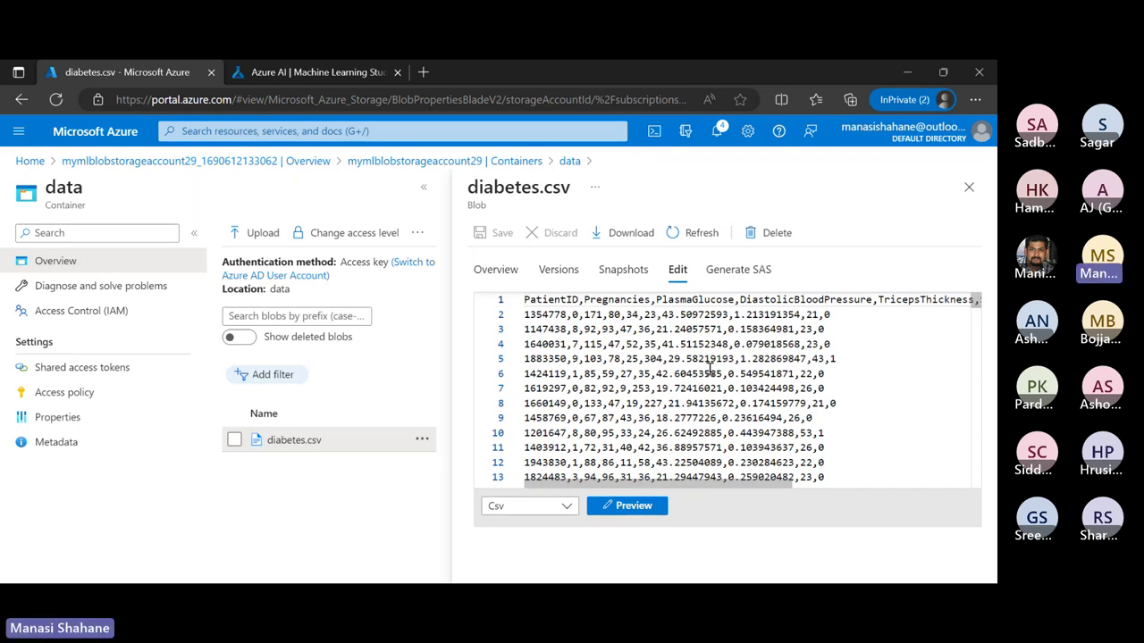
click(970, 188)
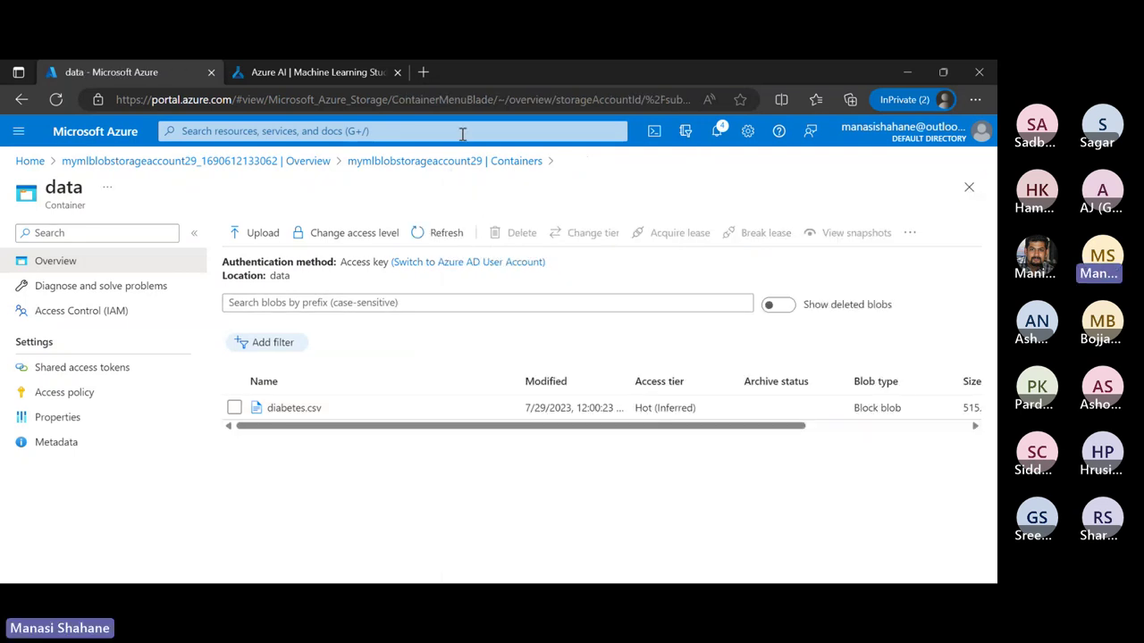
- Switch back to Machine Learning Studio and add the Clean Missing Data component directly below diabetesdataset on the pipeline canvas
click(315, 80)
scroll(273, 408, up, 1)
scroll(271, 438, down, 2)
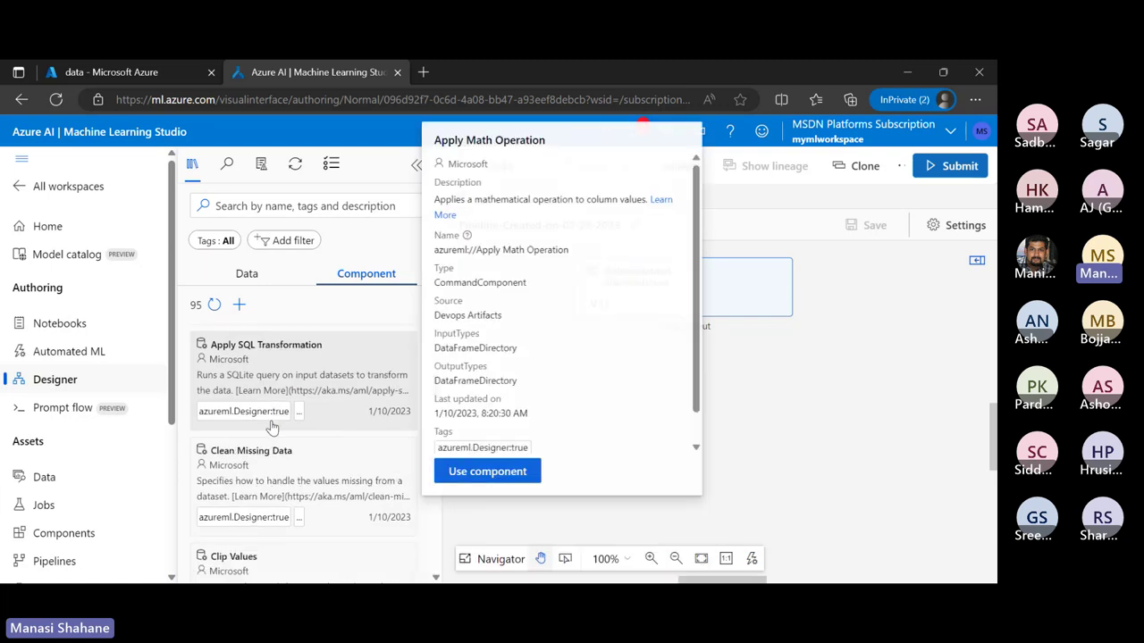
drag(269, 471, 681, 366)
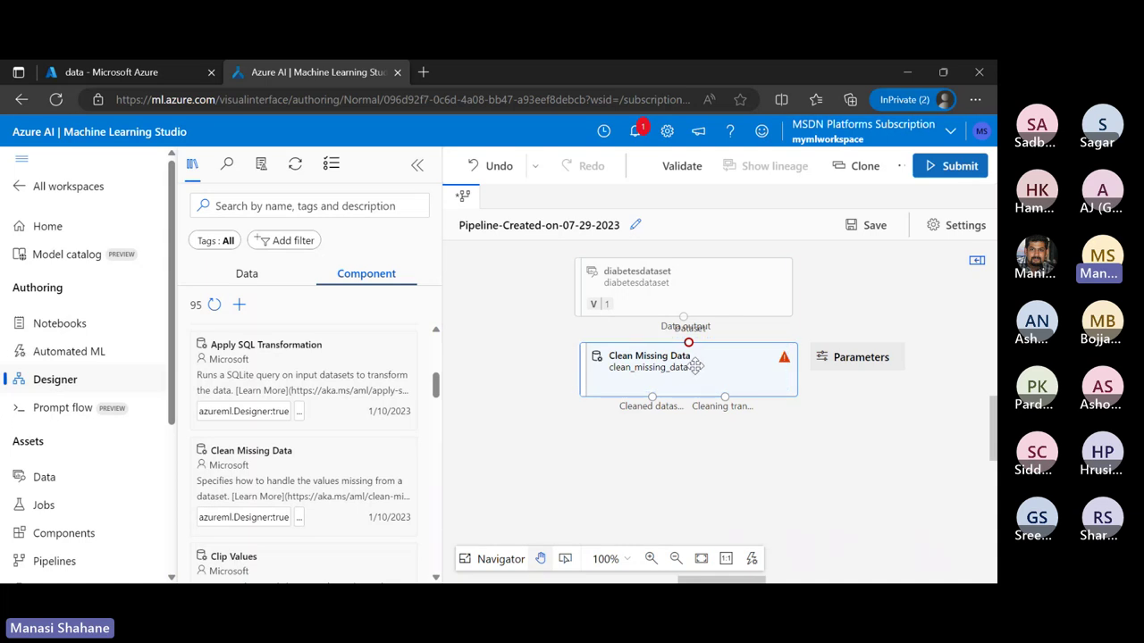
- Connect the diabetesdataset data output to the Clean Missing Data dataset input and open that component's parameters
click(697, 366)
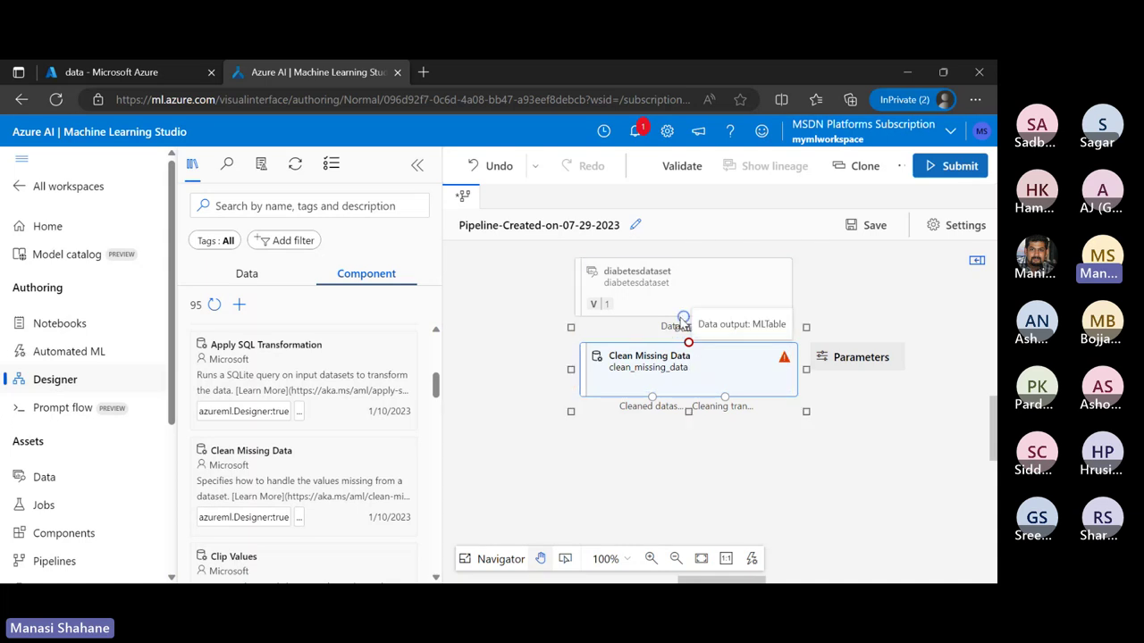
drag(683, 318, 688, 341)
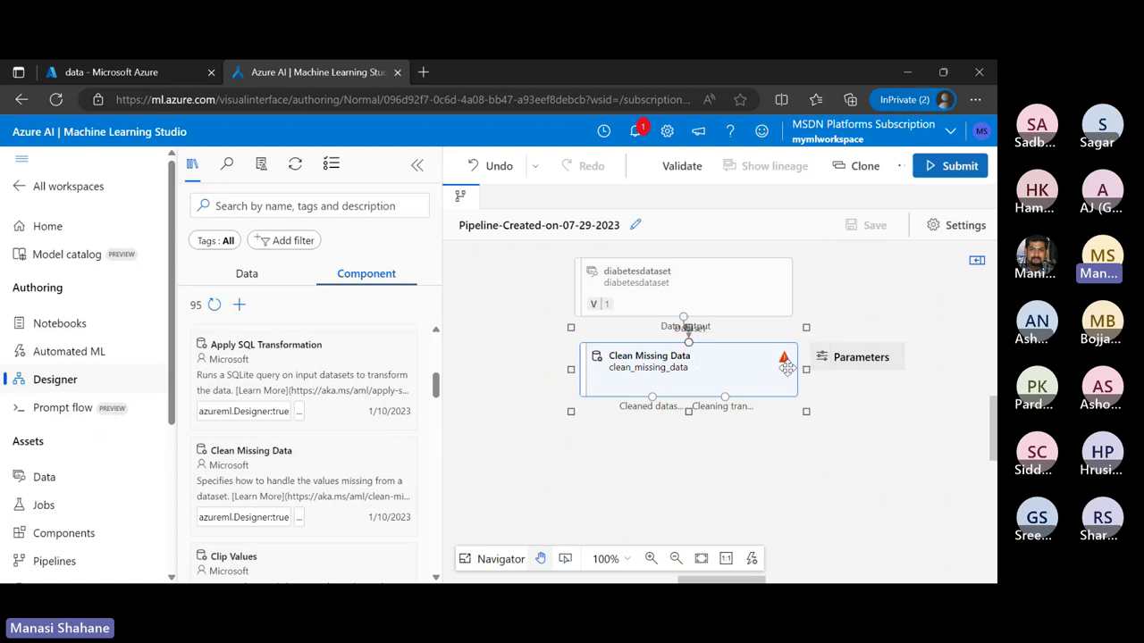
double_click(736, 361)
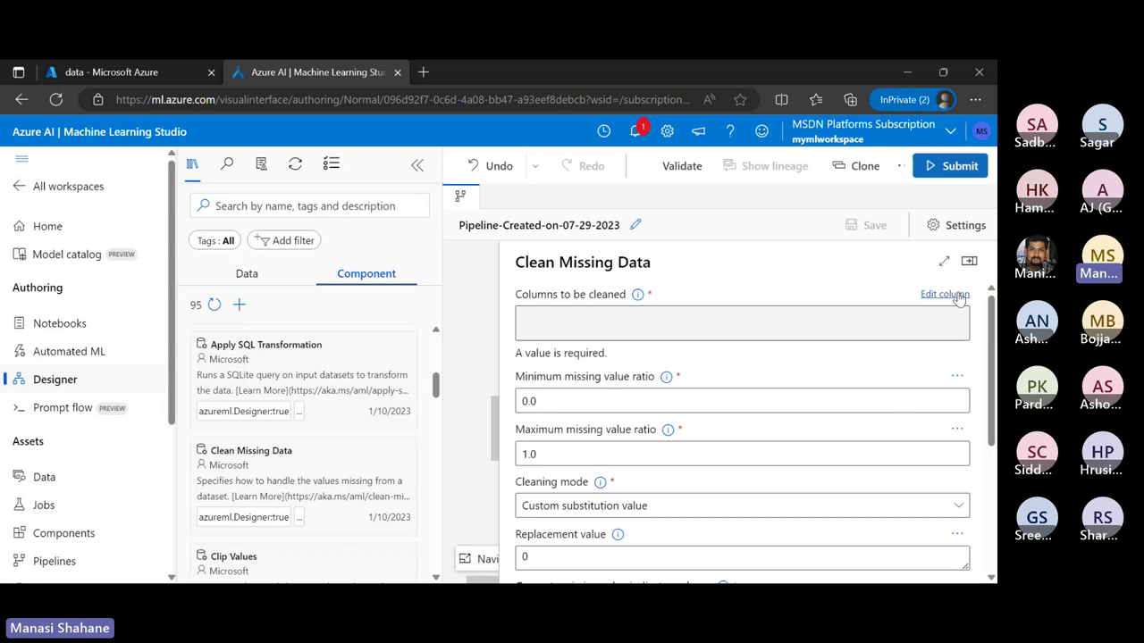
- Set the columns to be cleaned in Clean Missing Data to All columns, save, and close the component's settings
click(953, 295)
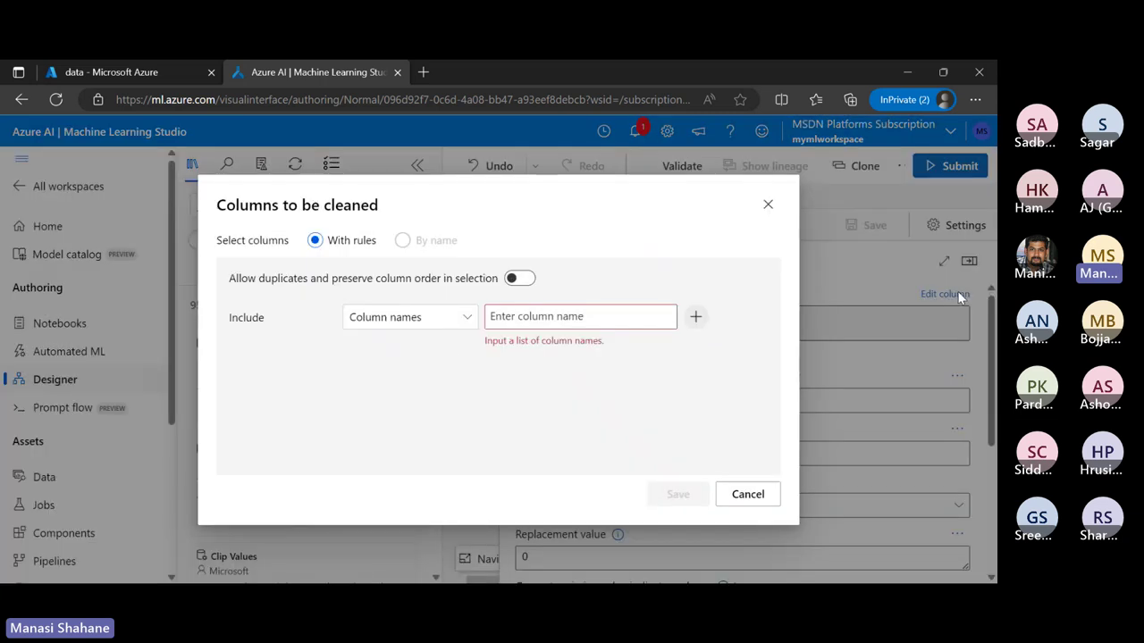
click(458, 323)
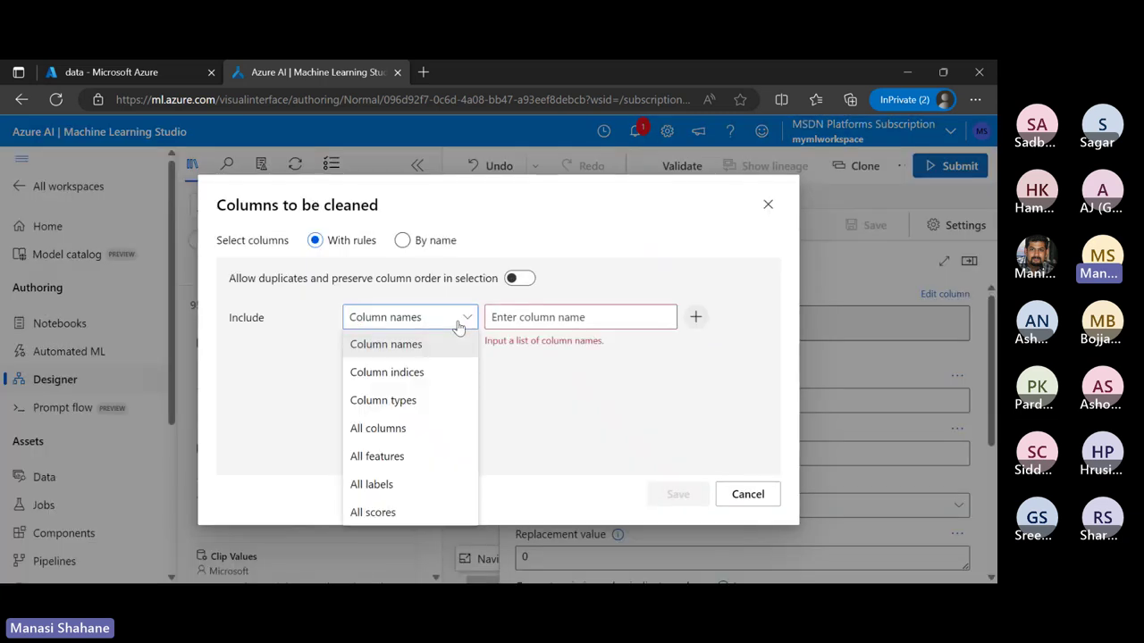
click(392, 431)
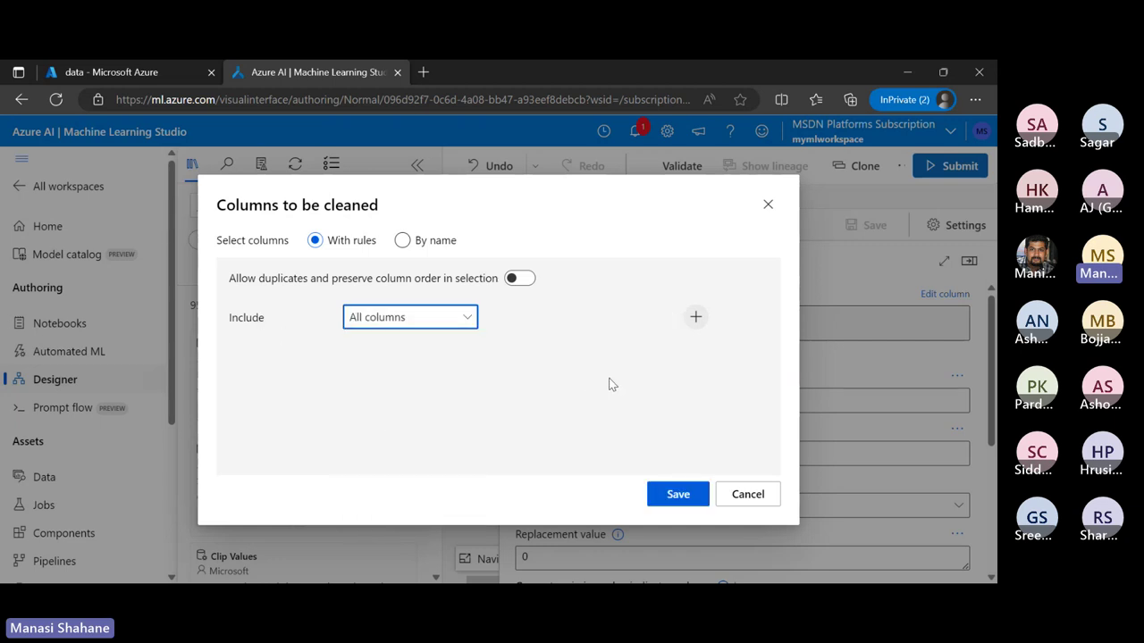
click(678, 494)
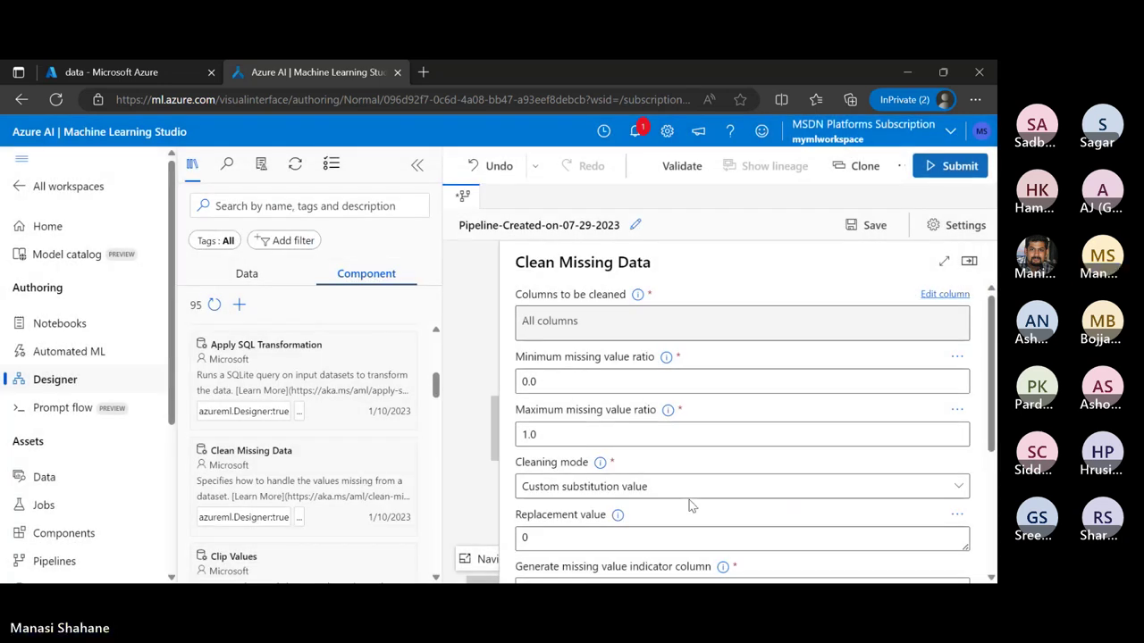
click(969, 265)
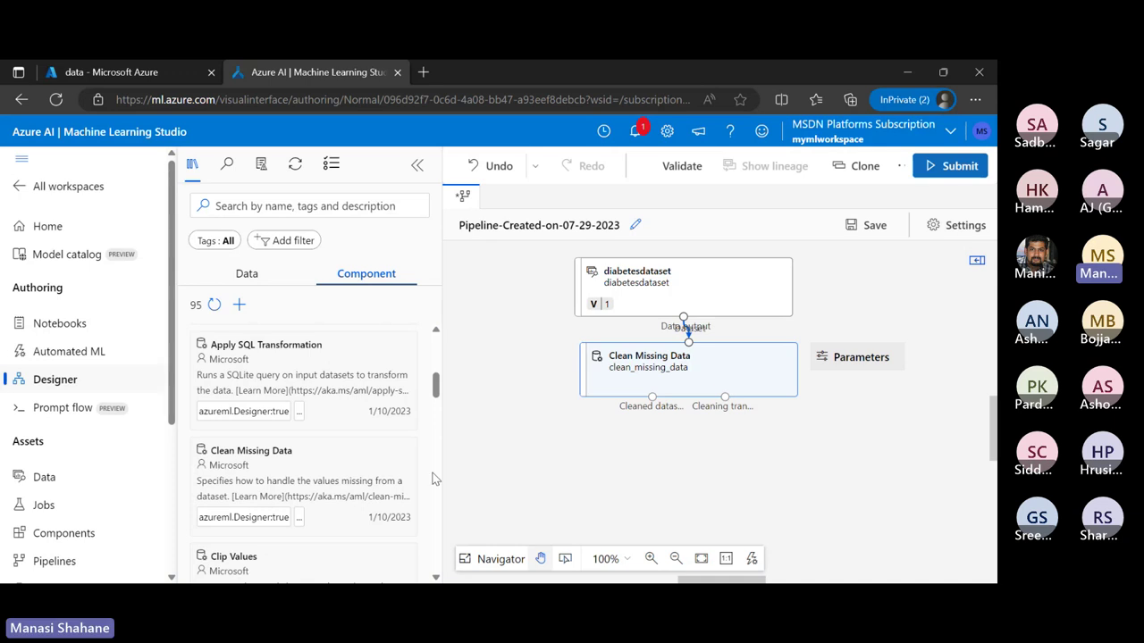
- Add the Select Columns in Dataset component below Clean Missing Data and connect the cleaned dataset output to its input
scroll(322, 489, down, 5)
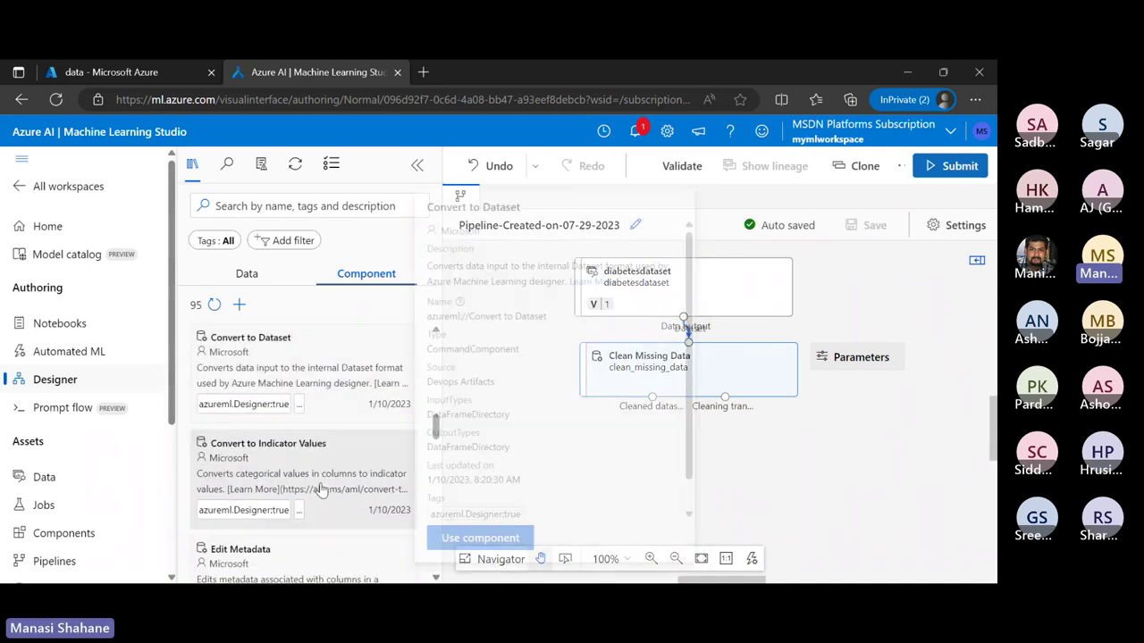
scroll(322, 489, up, 5)
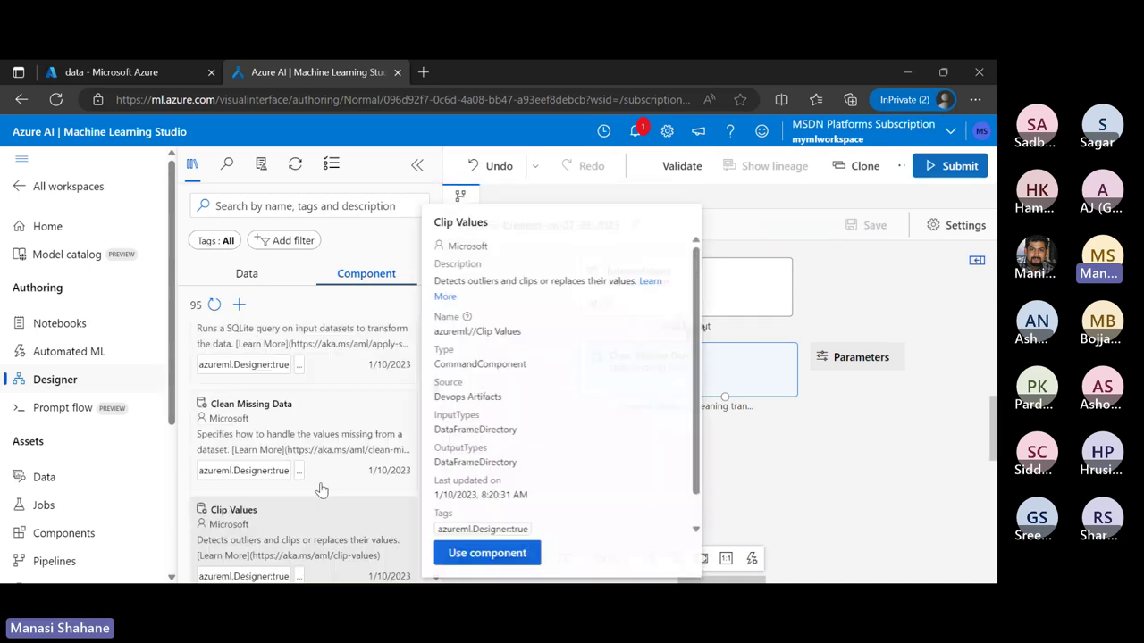
scroll(322, 489, up, 3)
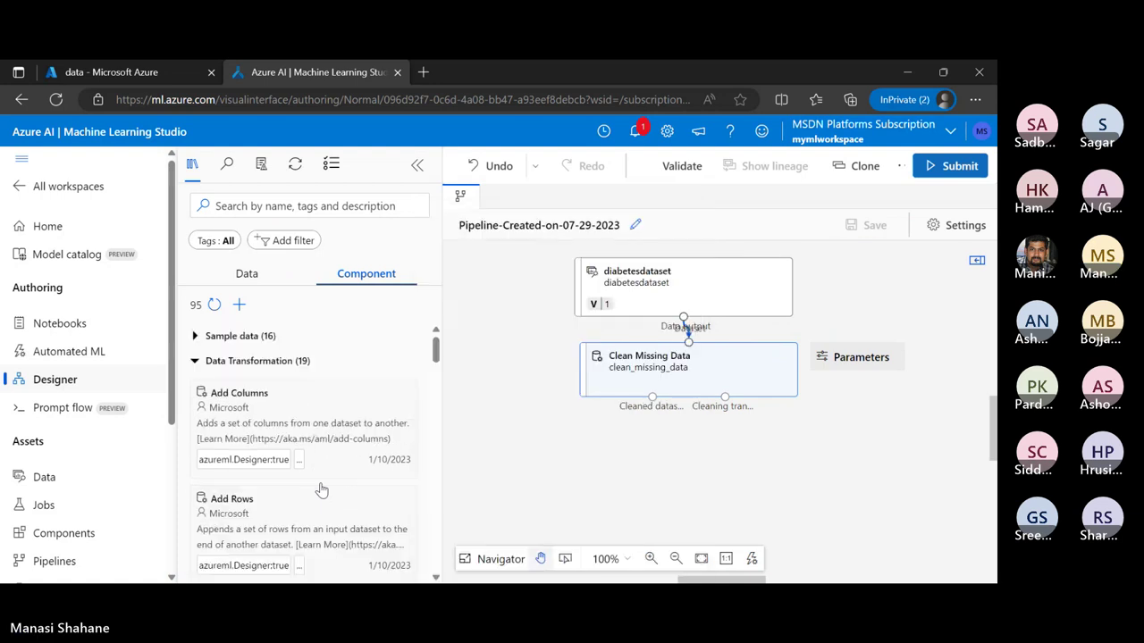
scroll(322, 490, down, 4)
scroll(322, 490, down, 1)
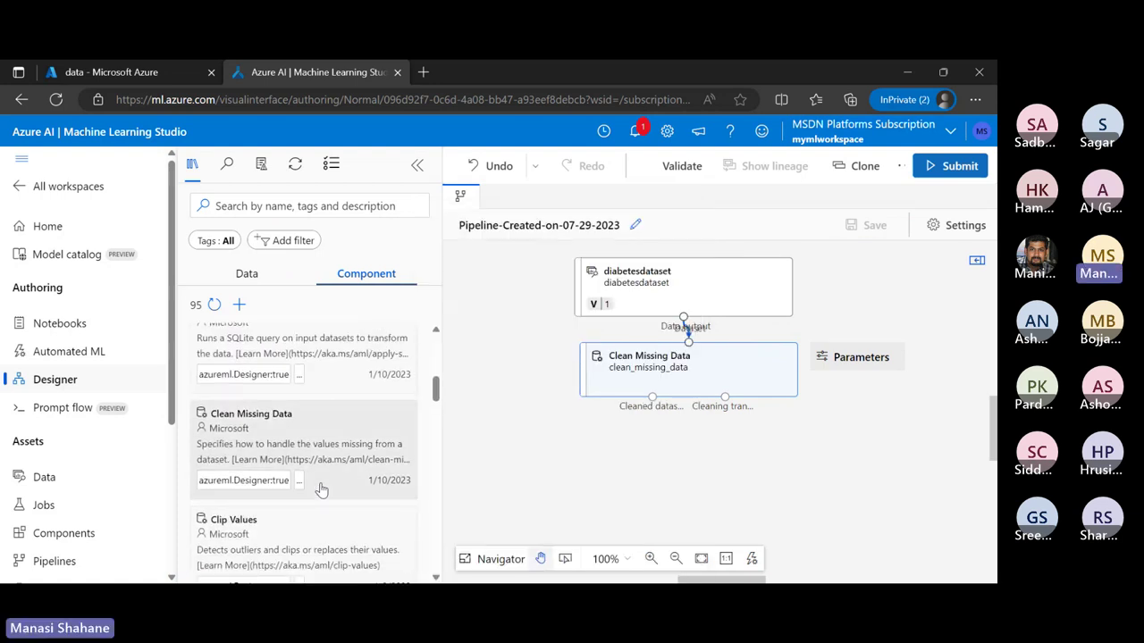
scroll(322, 489, down, 7)
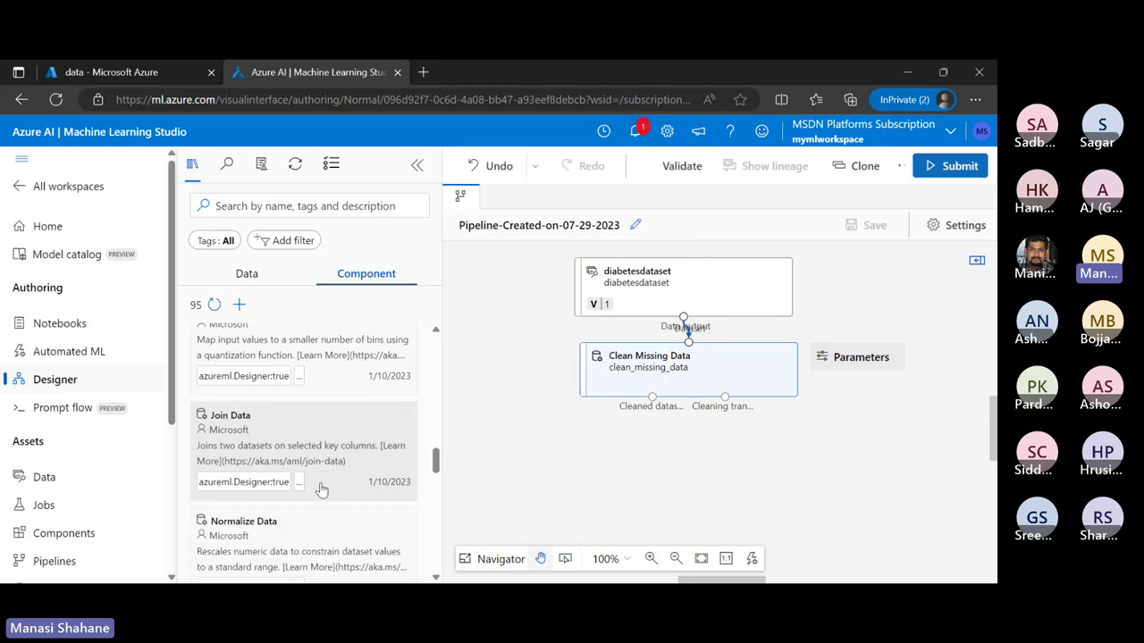
scroll(322, 489, down, 3)
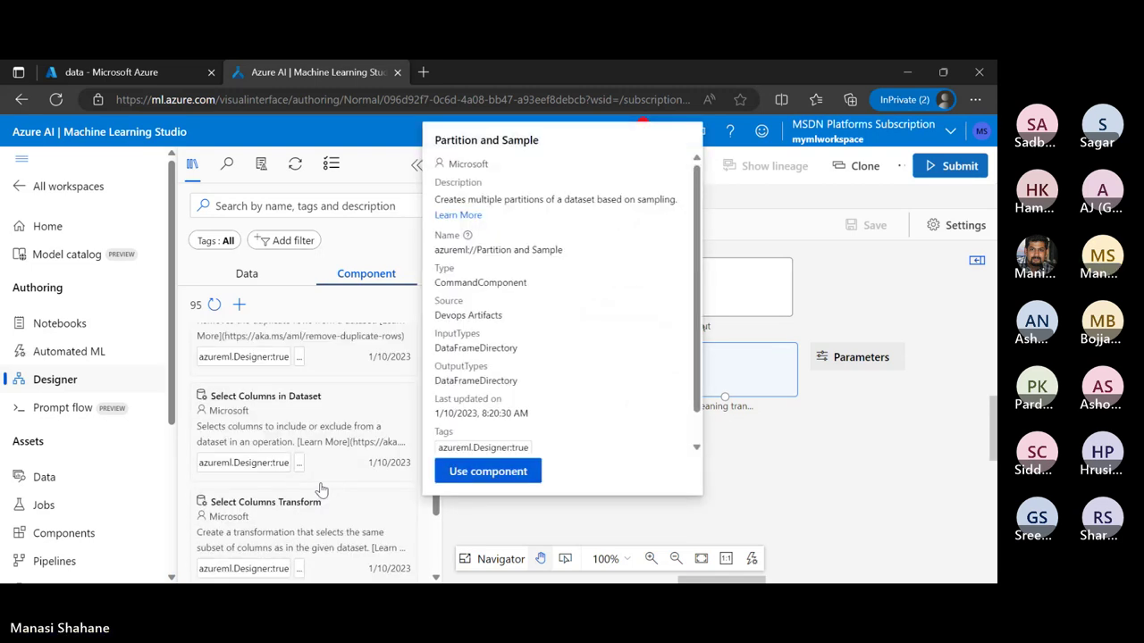
mouse_move(309, 419)
drag(312, 421, 689, 468)
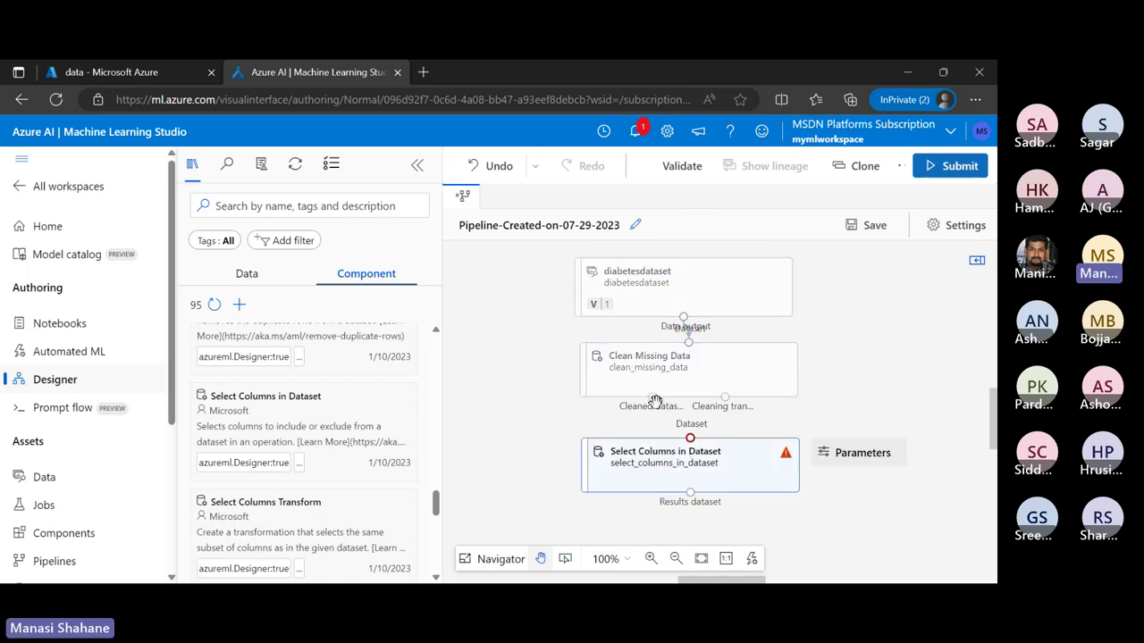
drag(652, 398, 689, 438)
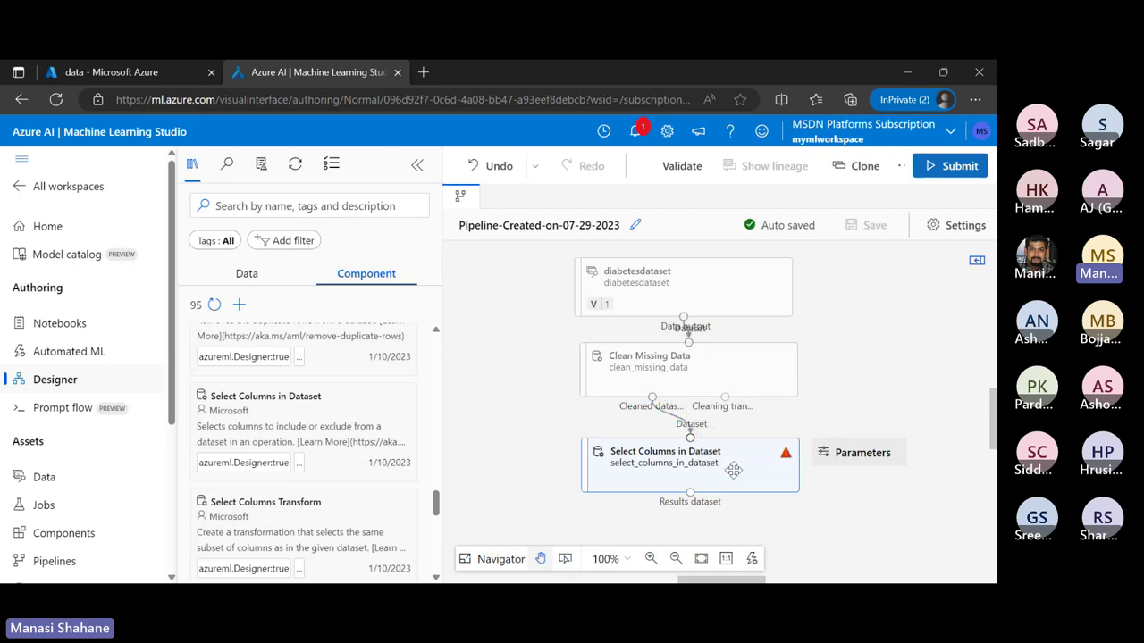
- Open the column selection of Select Columns in Dataset and set its first rule to include All columns
click(733, 470)
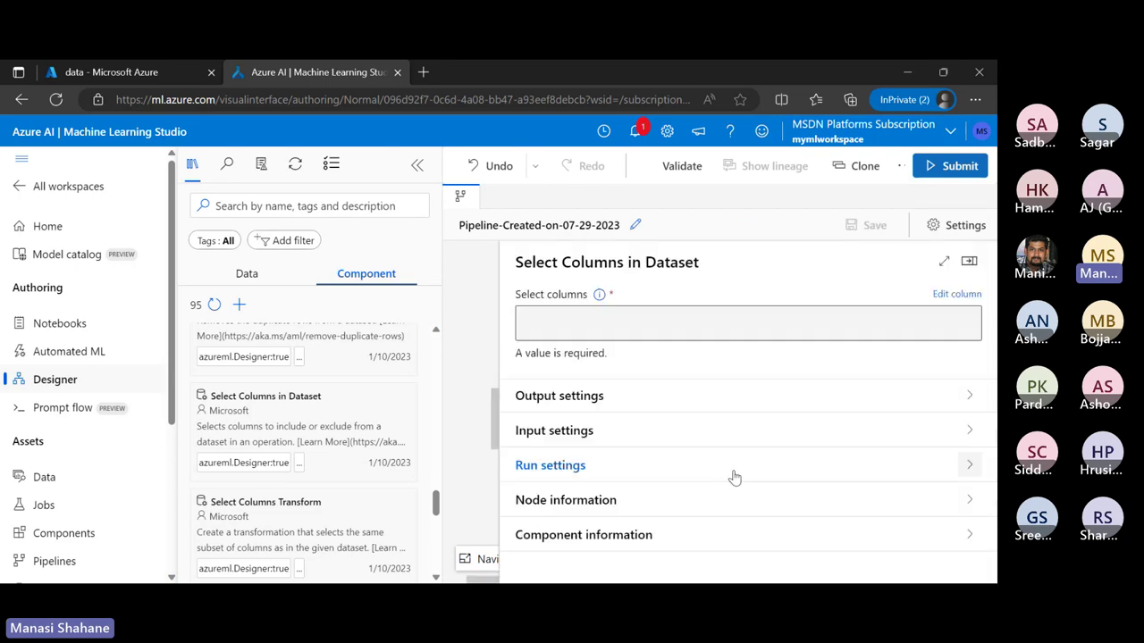
click(956, 294)
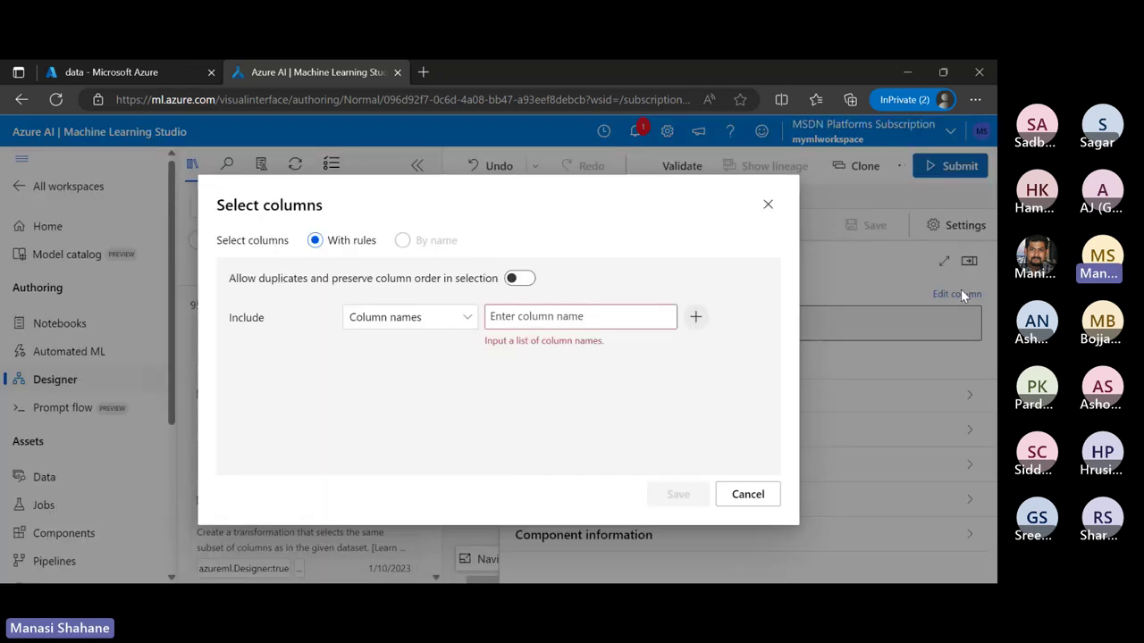
click(460, 319)
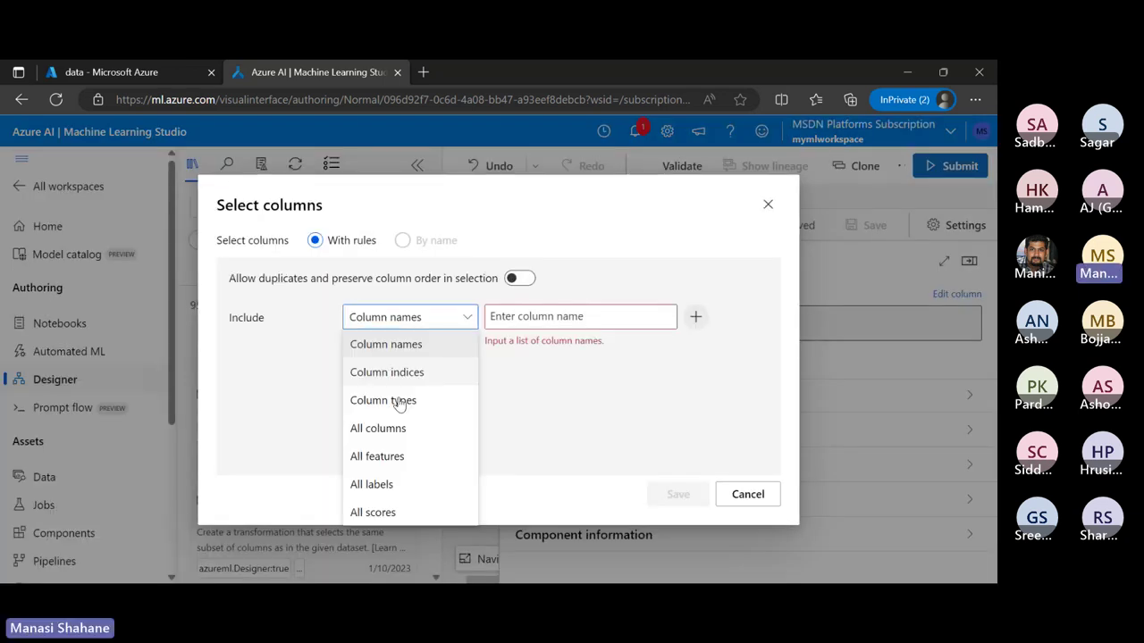
click(391, 431)
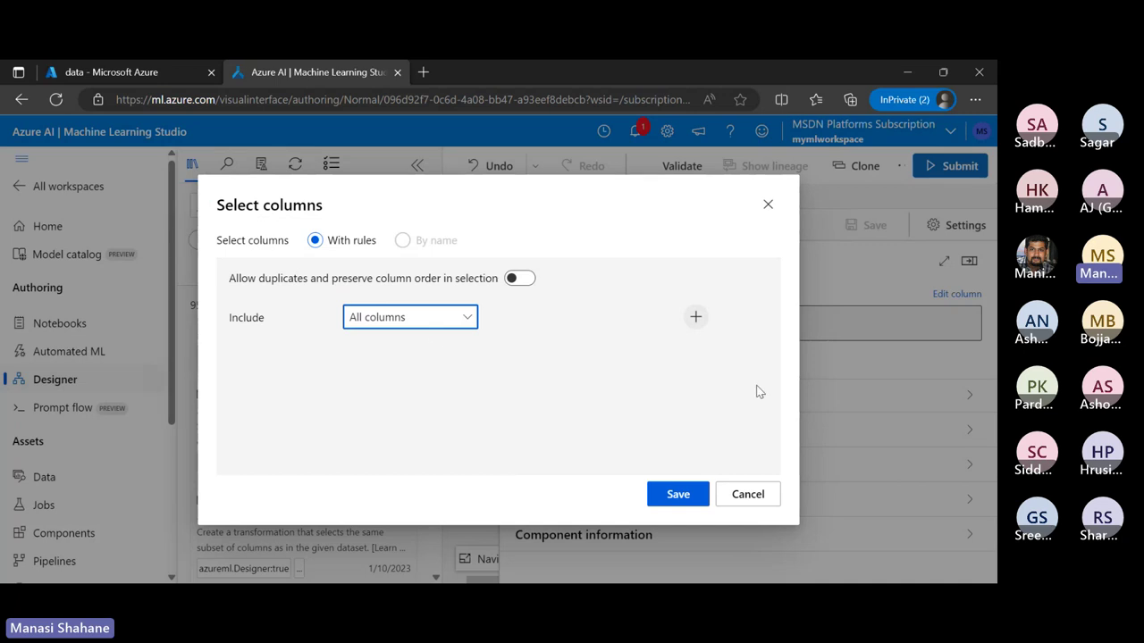
- Add a second column selection rule that excludes by Column names
click(696, 317)
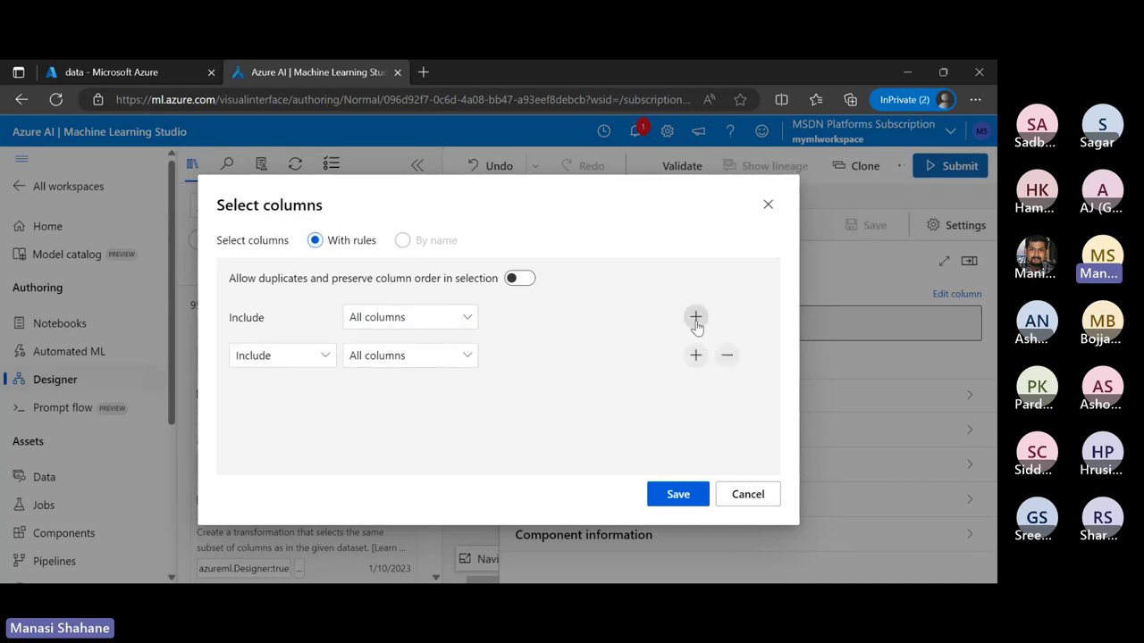
click(318, 360)
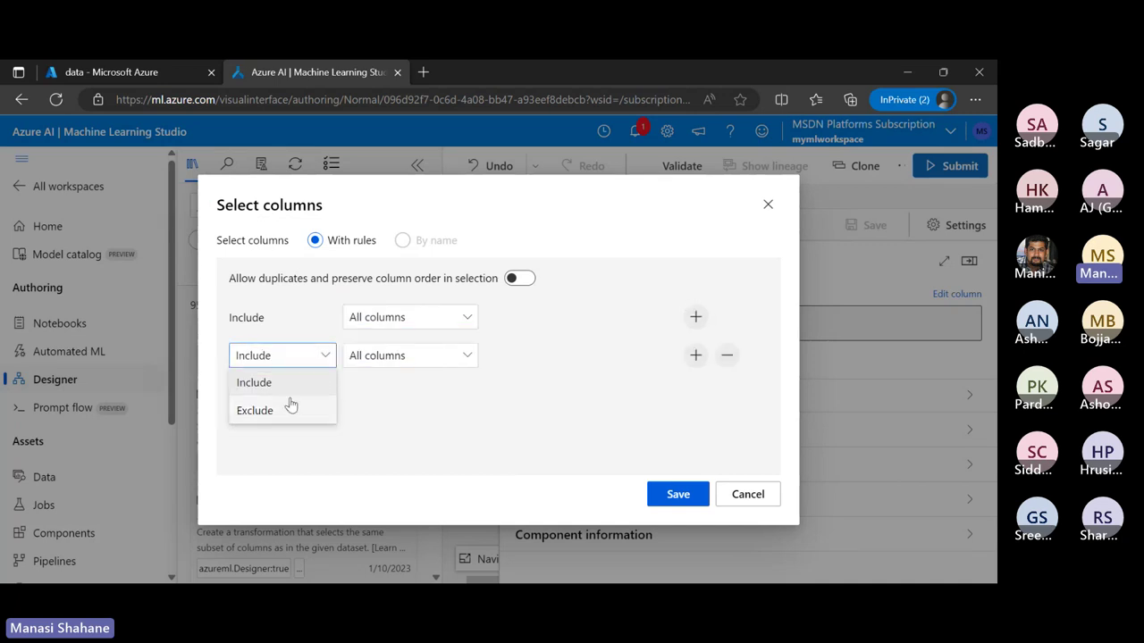
click(290, 412)
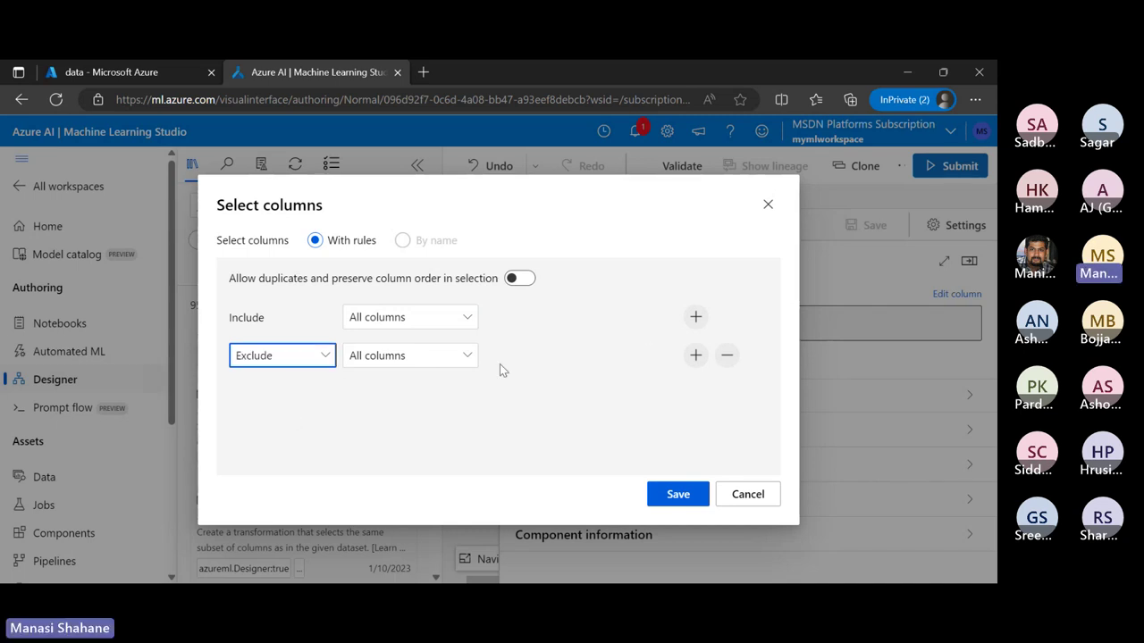
click(464, 356)
click(403, 384)
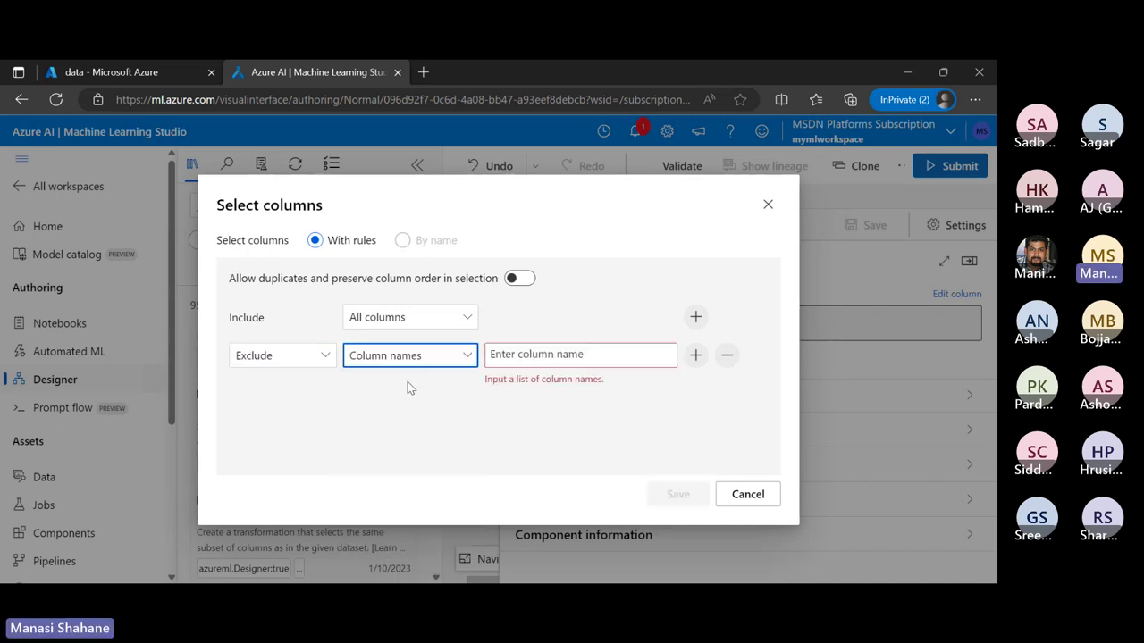
click(573, 354)
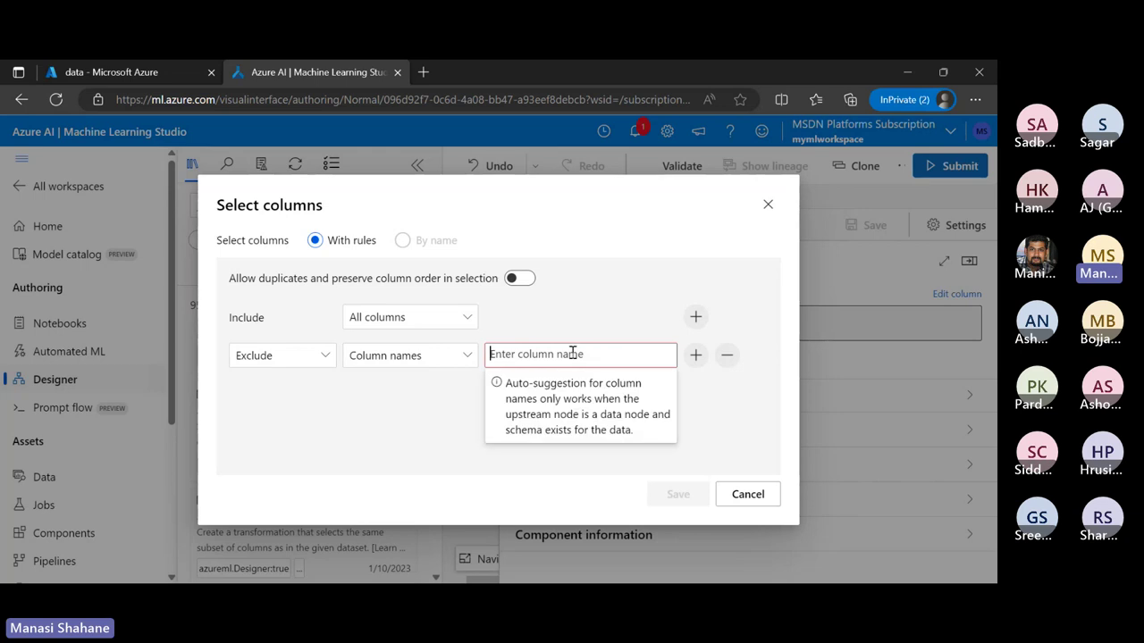
click(453, 362)
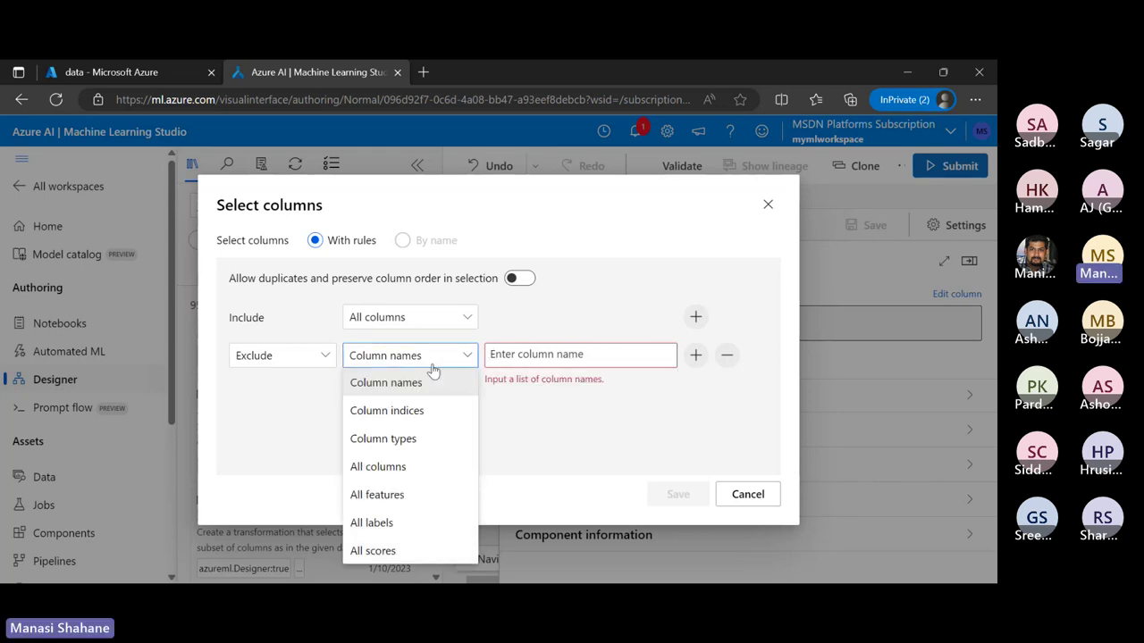
click(383, 467)
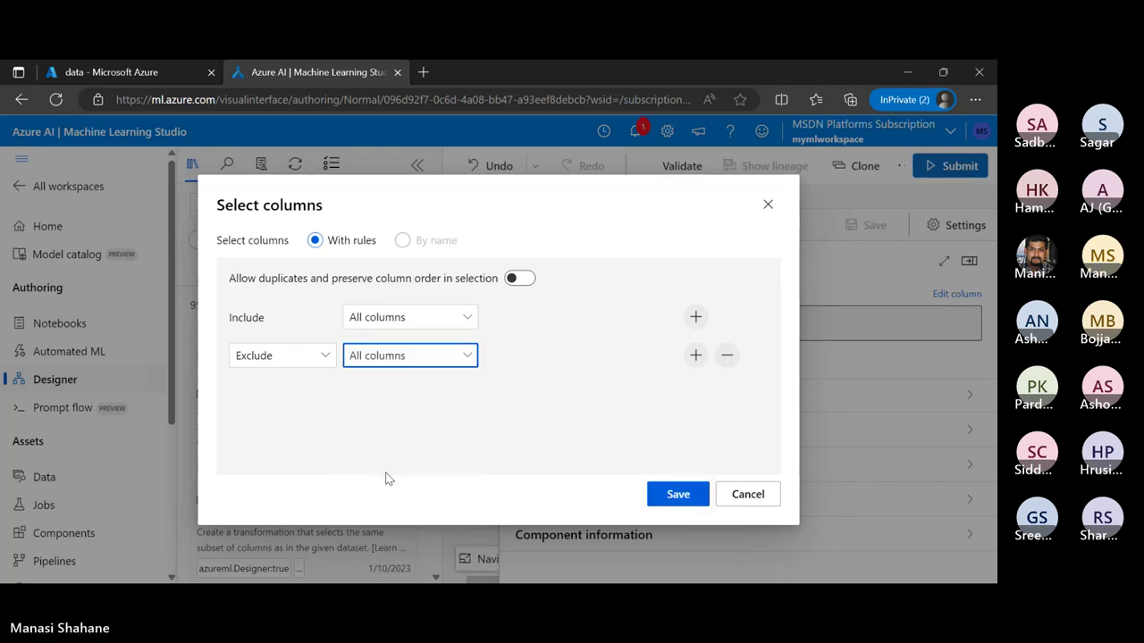
click(463, 359)
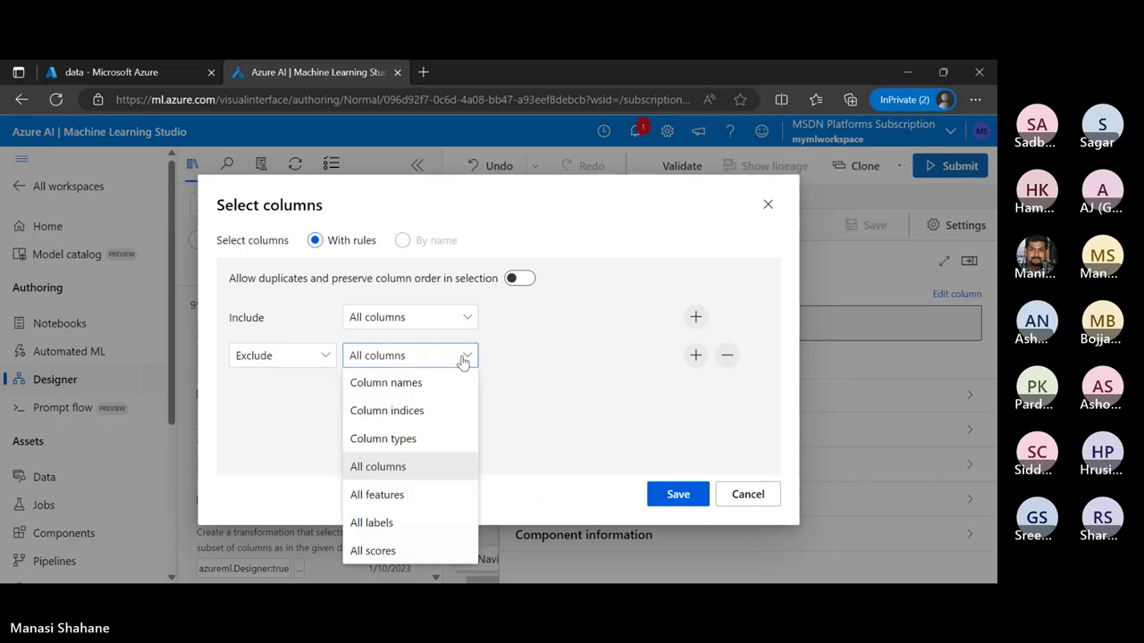
click(404, 383)
- Enter Pregnancies as the column name to exclude and save the column selection
click(554, 351)
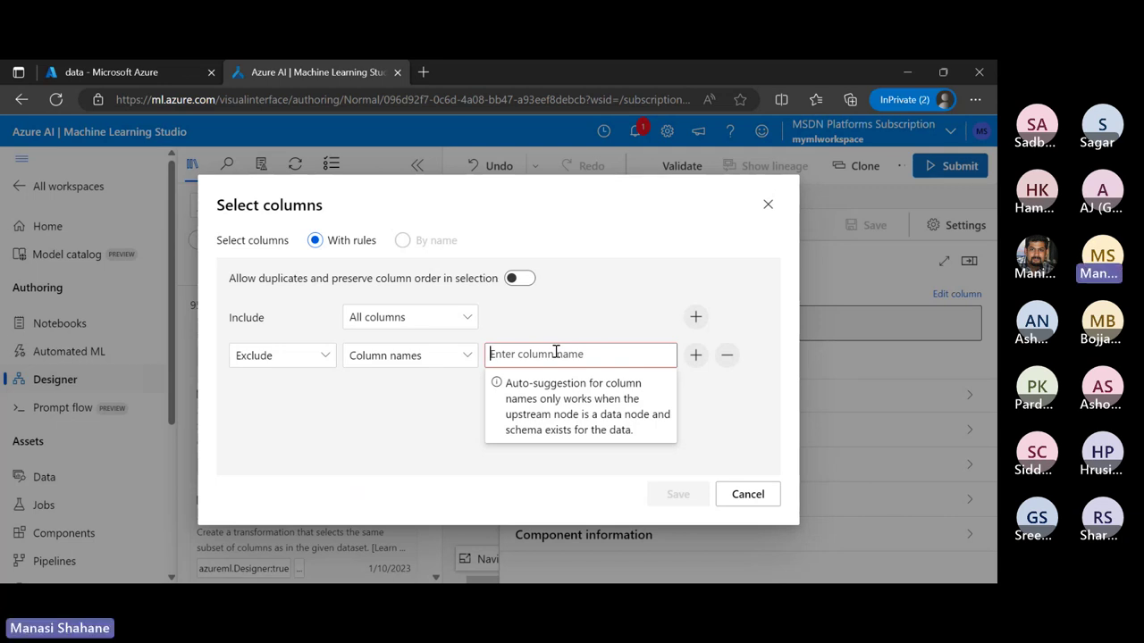
text(Pre)
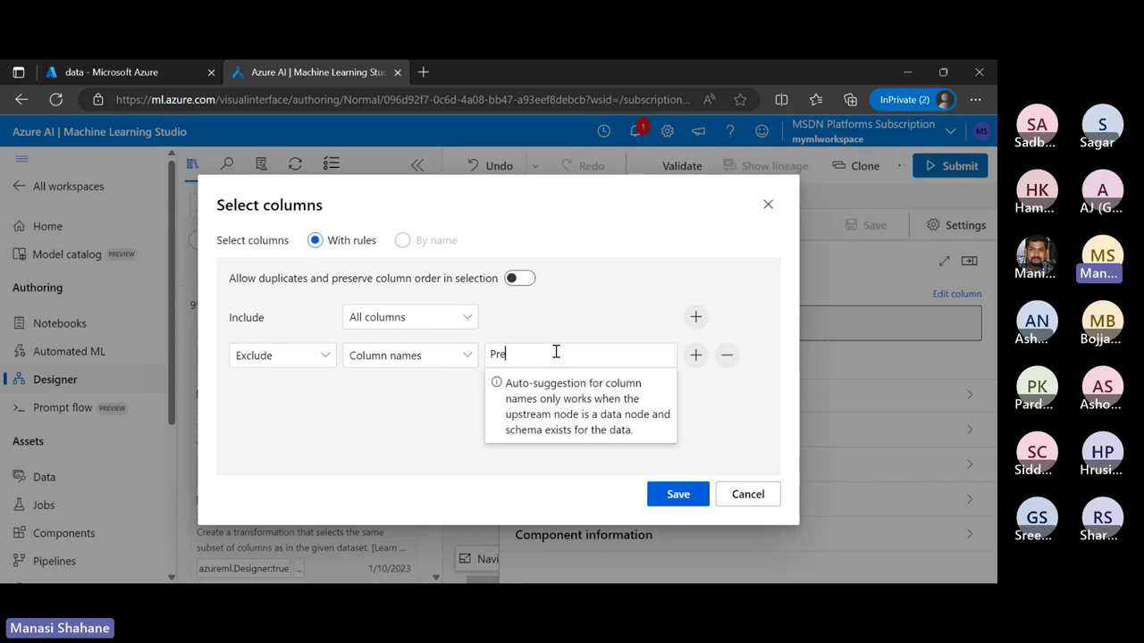
text(gna)
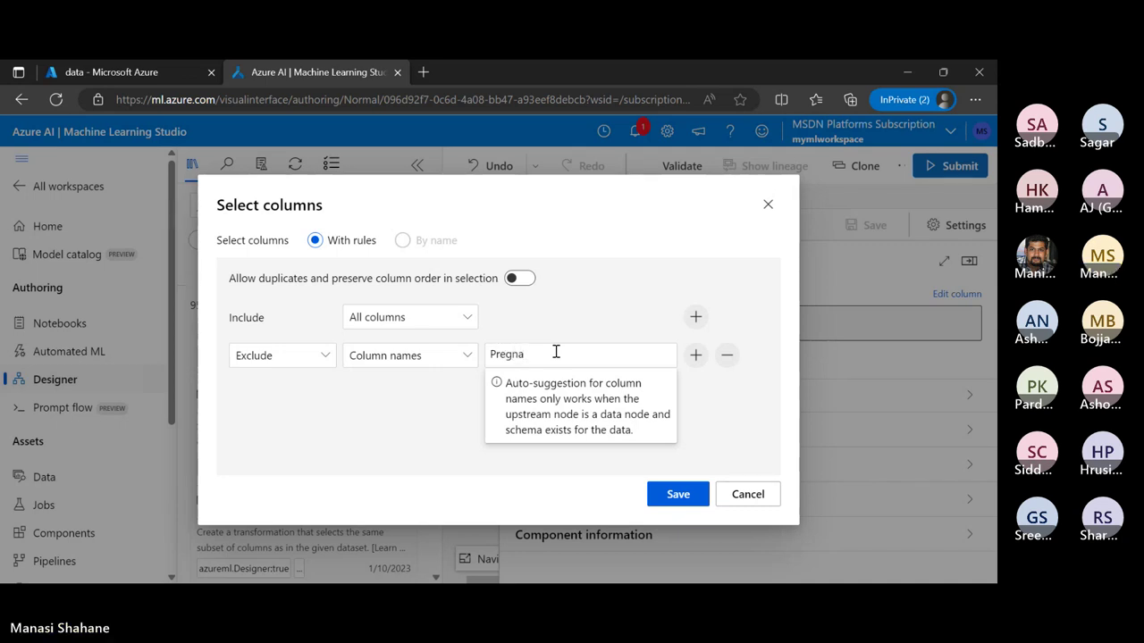
text(ncies)
key(Return)
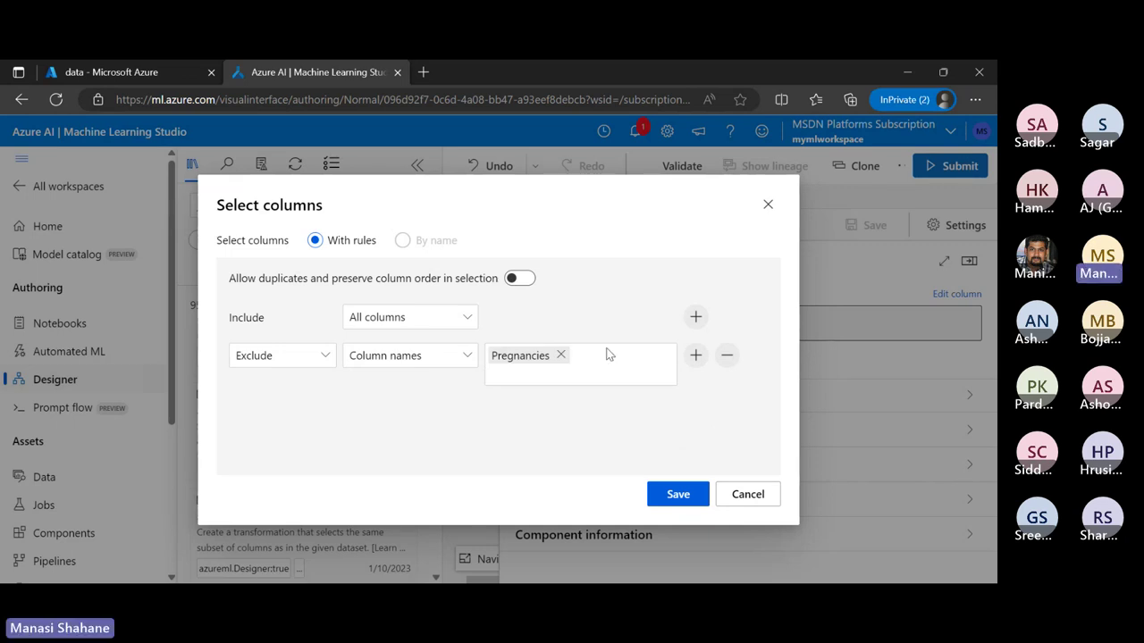
click(678, 494)
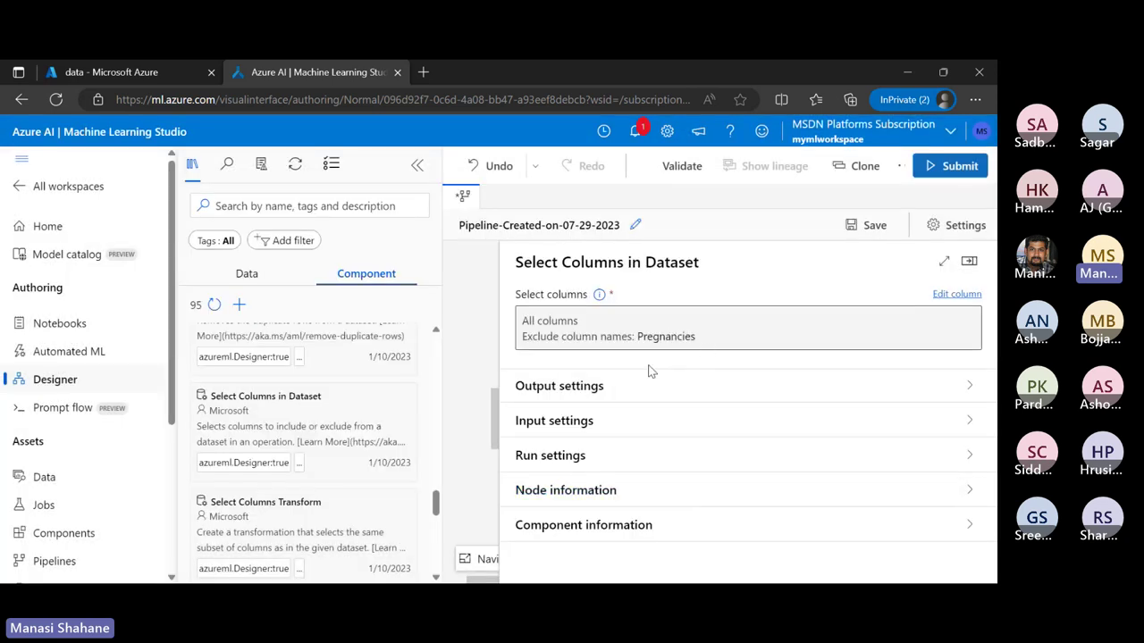
- Switch to the Azure portal and view the contents of diabetes.csv in the data container to check its column names
click(101, 78)
click(286, 407)
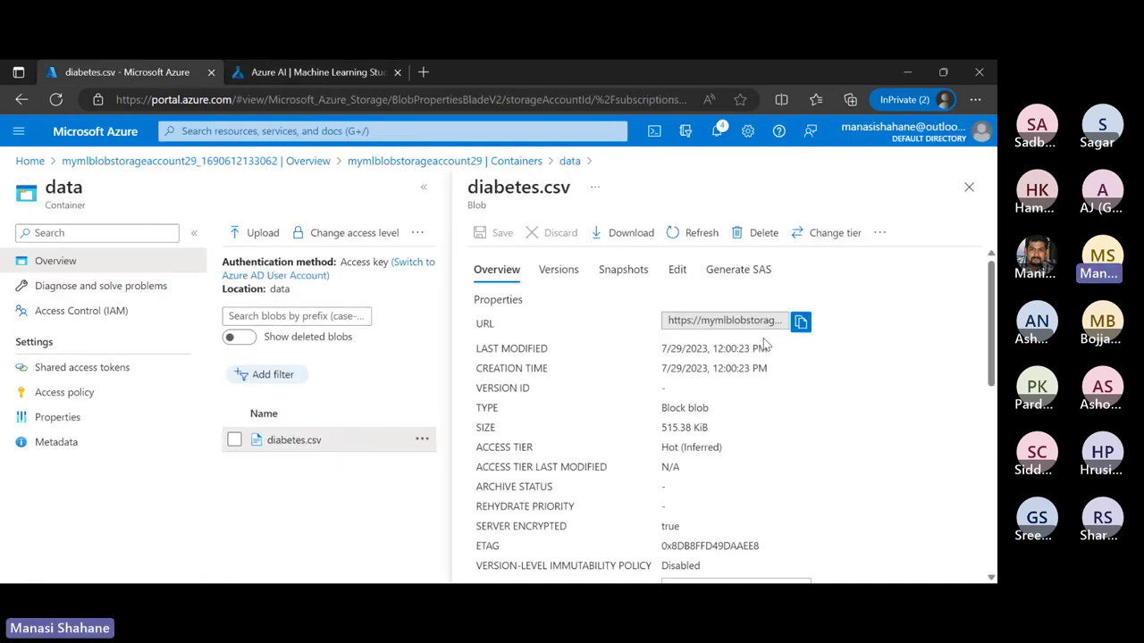
click(673, 263)
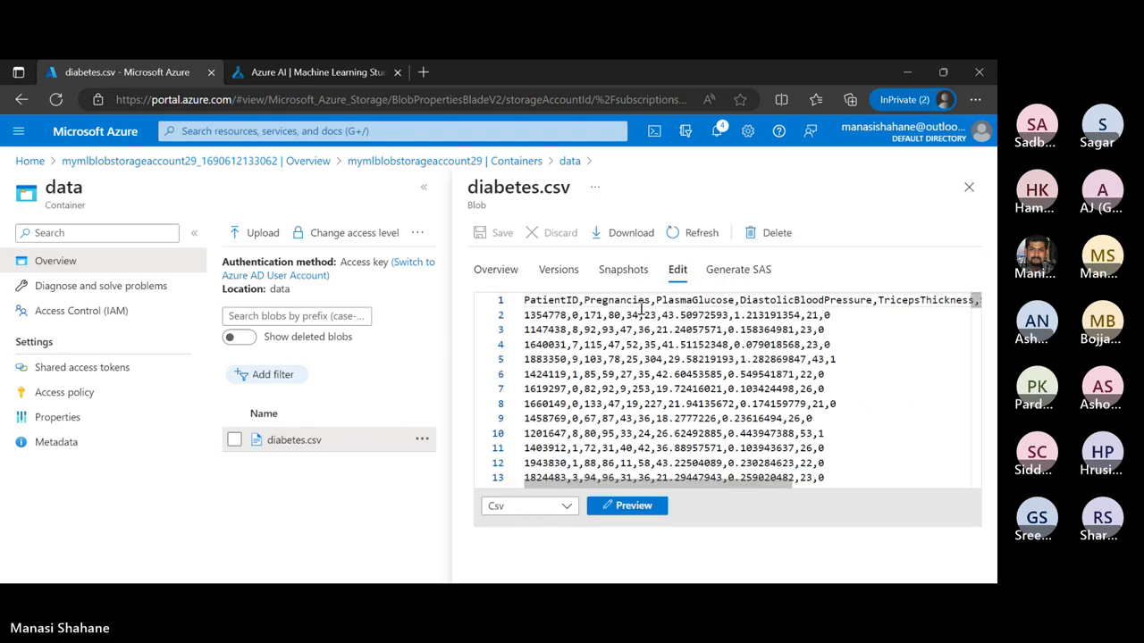
- Switch back to Machine Learning Studio and close the Select Columns in Dataset settings to return to the pipeline canvas
click(345, 79)
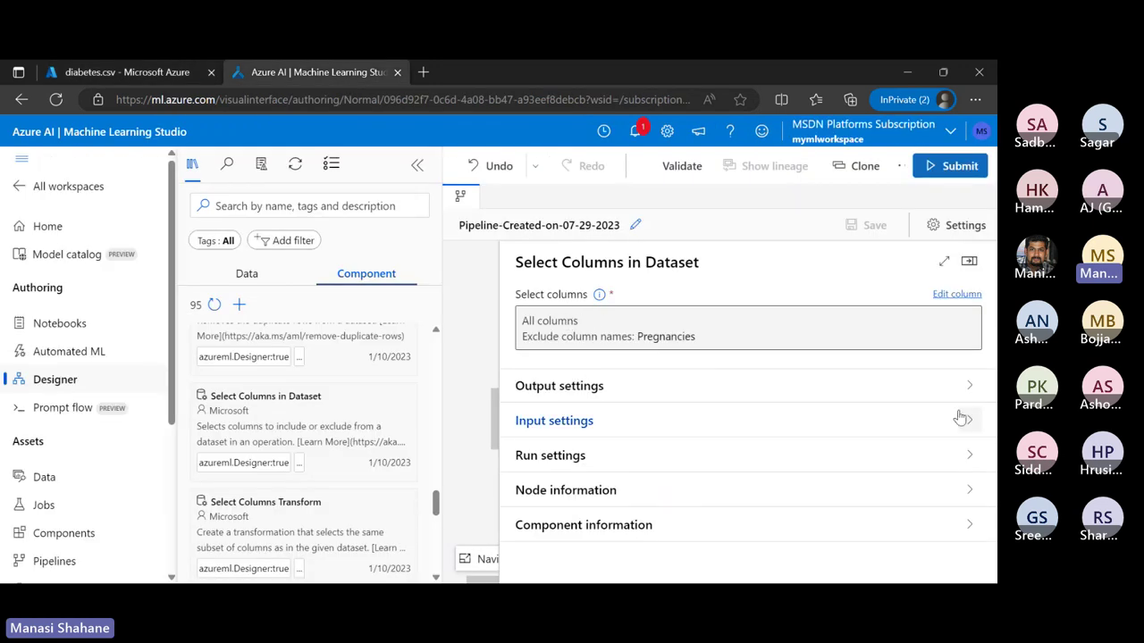
click(969, 260)
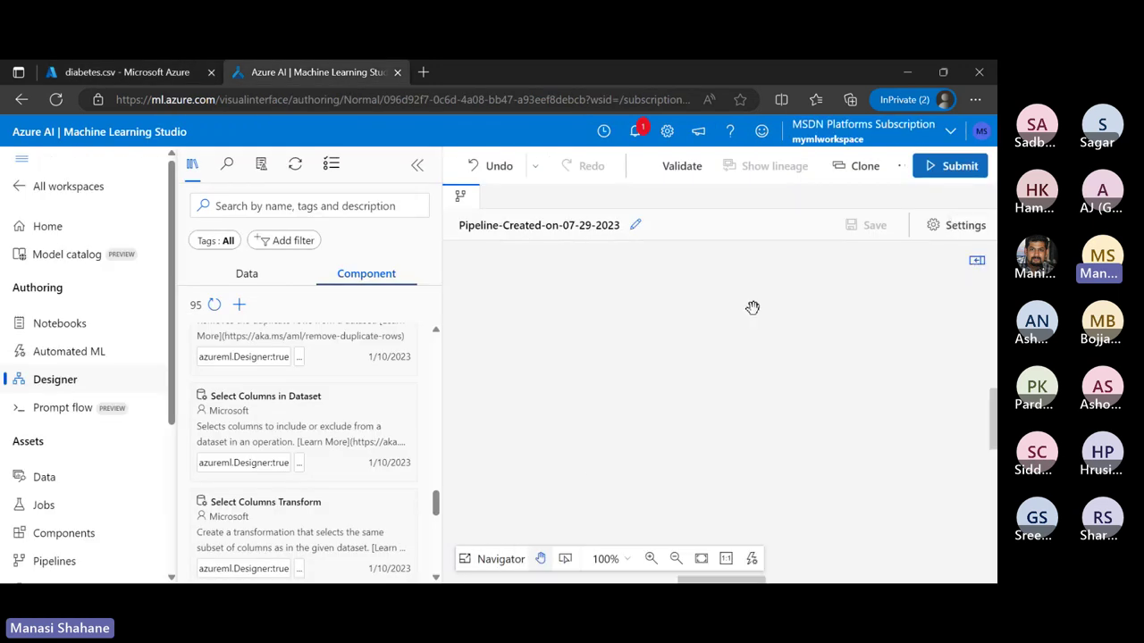
scroll(587, 462, down, 1)
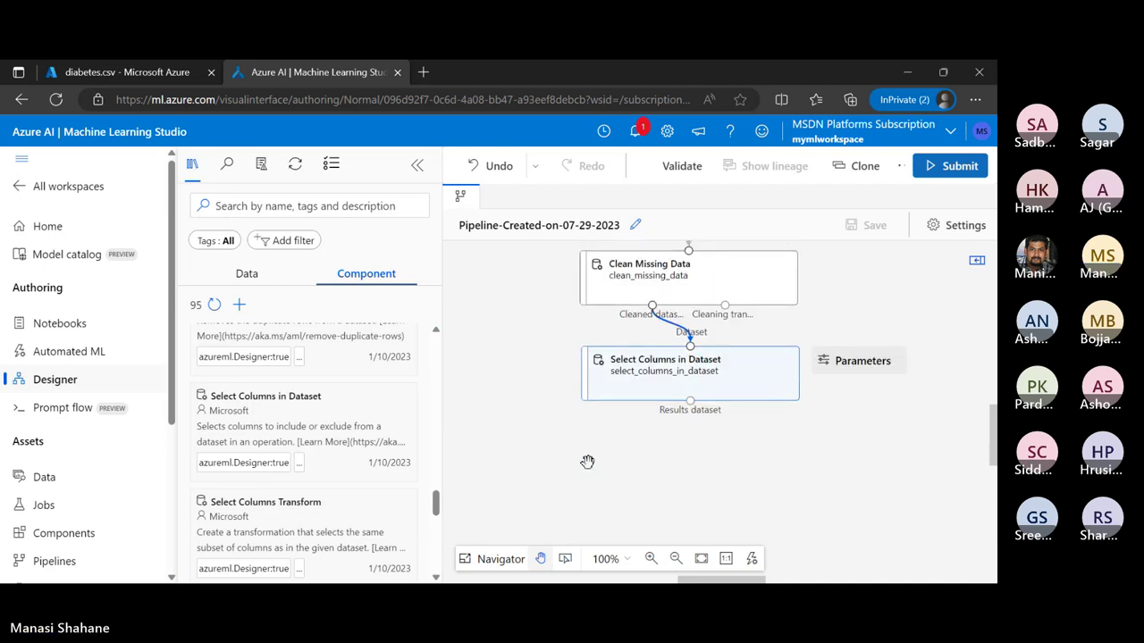
- Add a Split Data component below Select Columns in Dataset and connect the Results dataset output to its Dataset input
mouse_move(384, 414)
scroll(387, 417, up, 3)
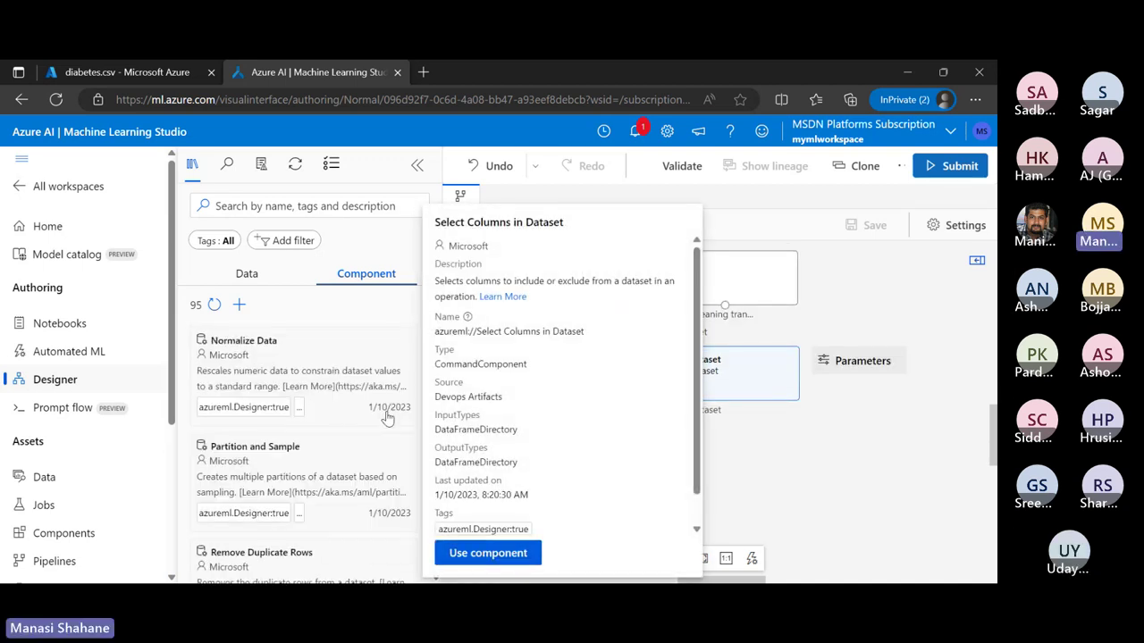
scroll(387, 417, down, 3)
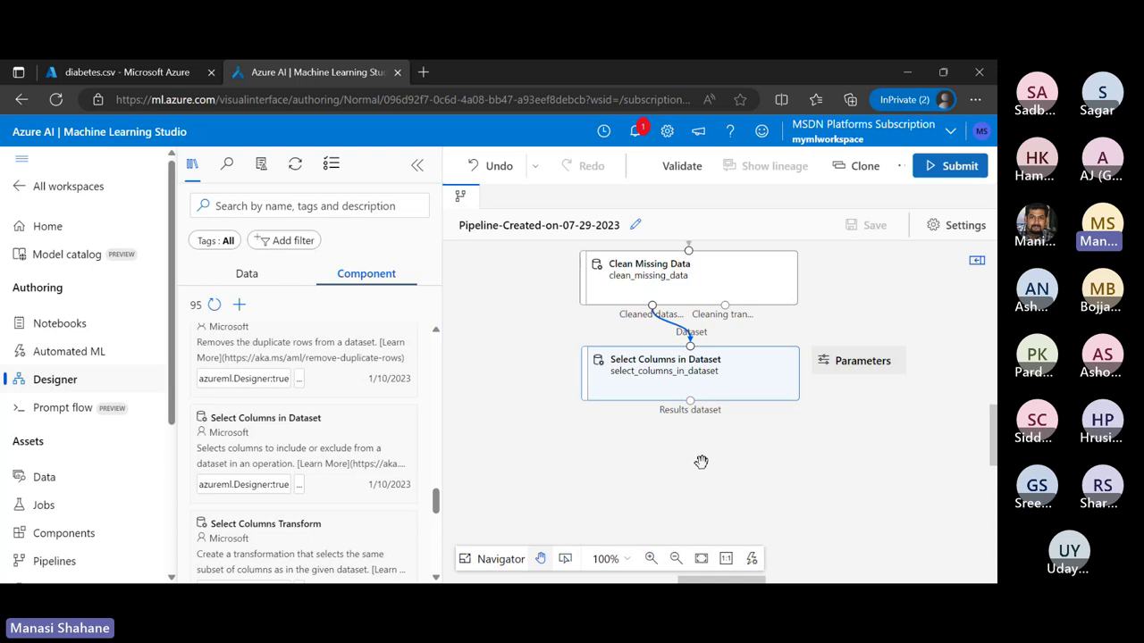
mouse_move(292, 468)
scroll(292, 471, down, 2)
scroll(292, 468, down, 3)
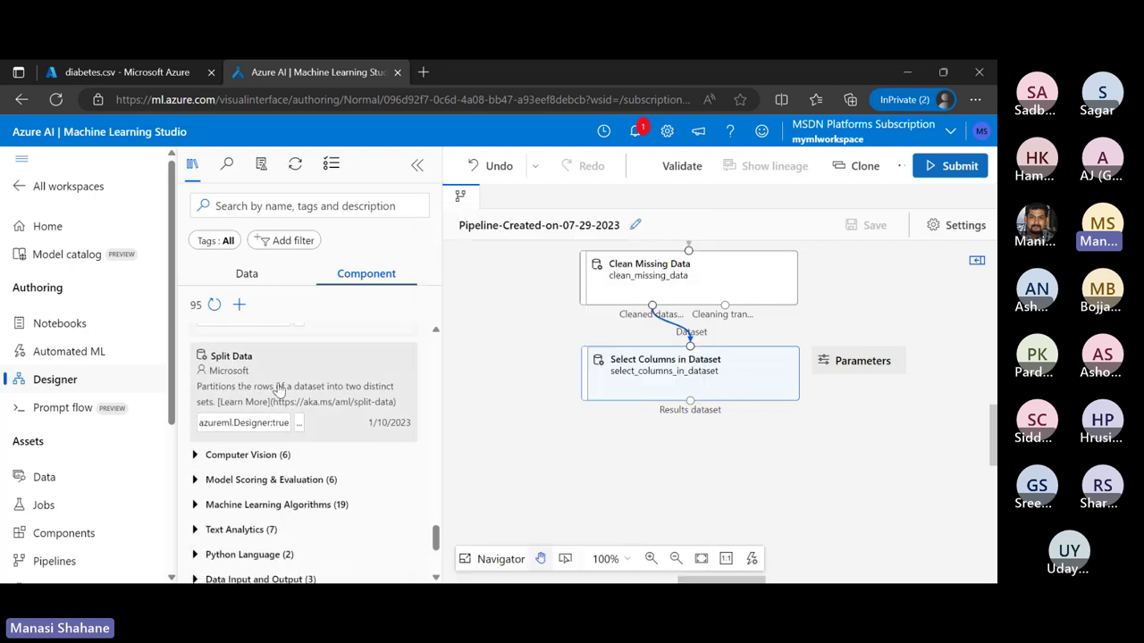
drag(279, 390, 688, 464)
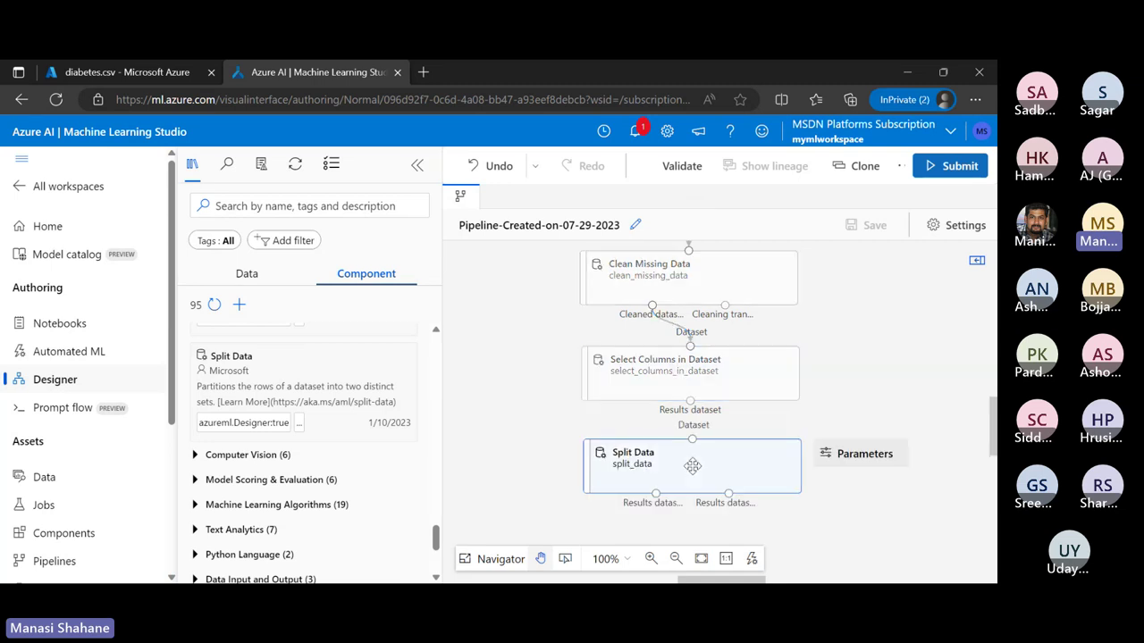
drag(690, 400, 692, 439)
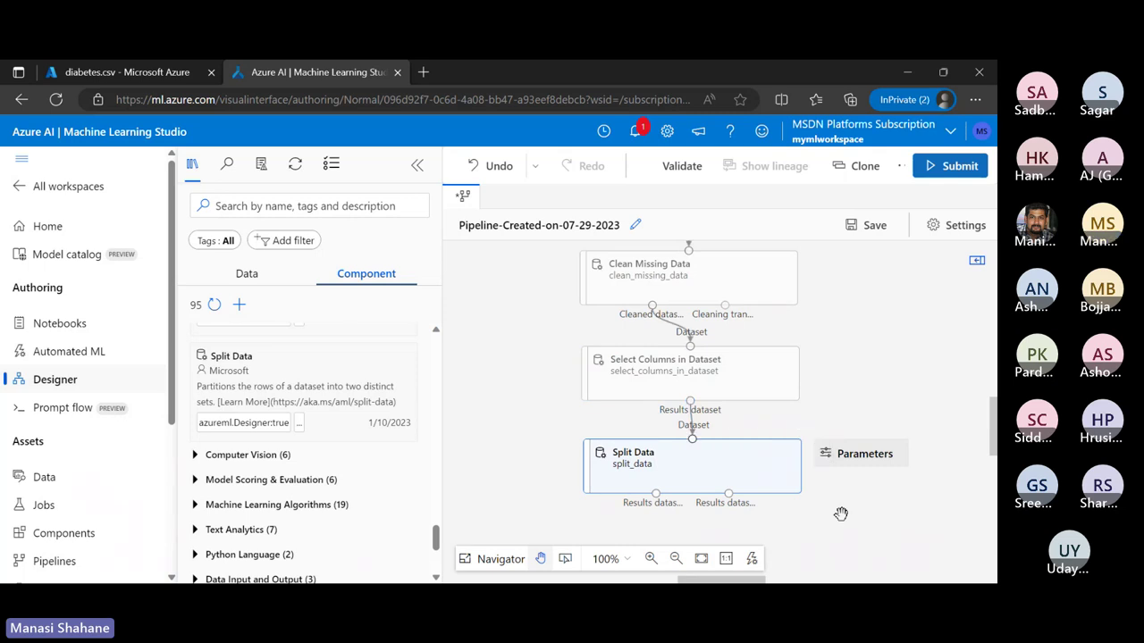
- Set Split Data's fraction of rows in the first output dataset to 0.7 and close its settings
double_click(745, 466)
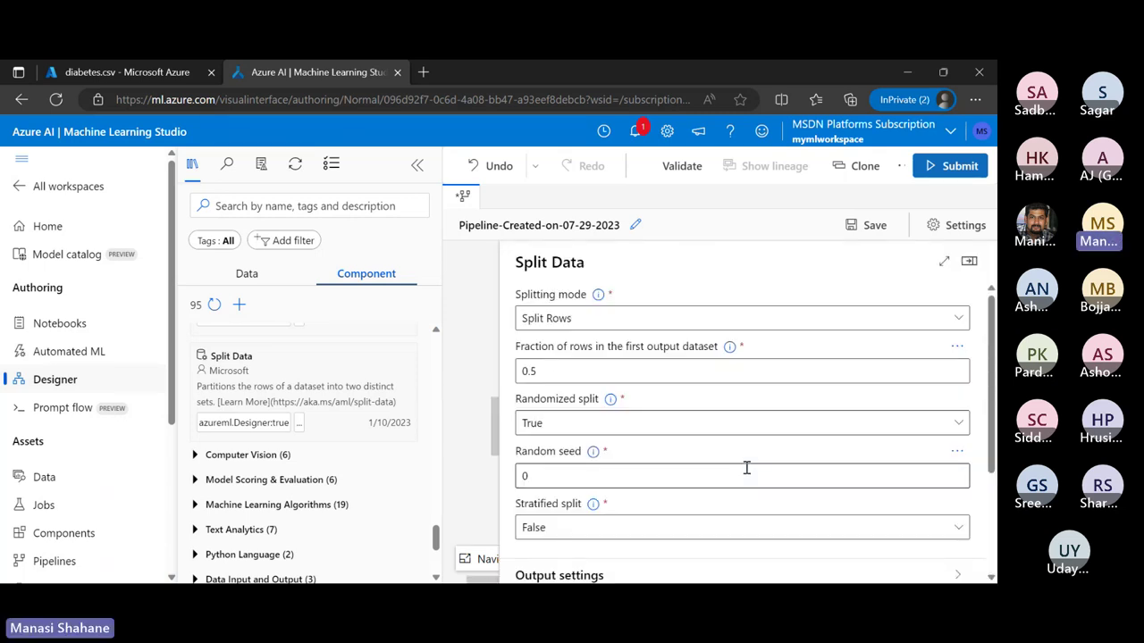
click(602, 373)
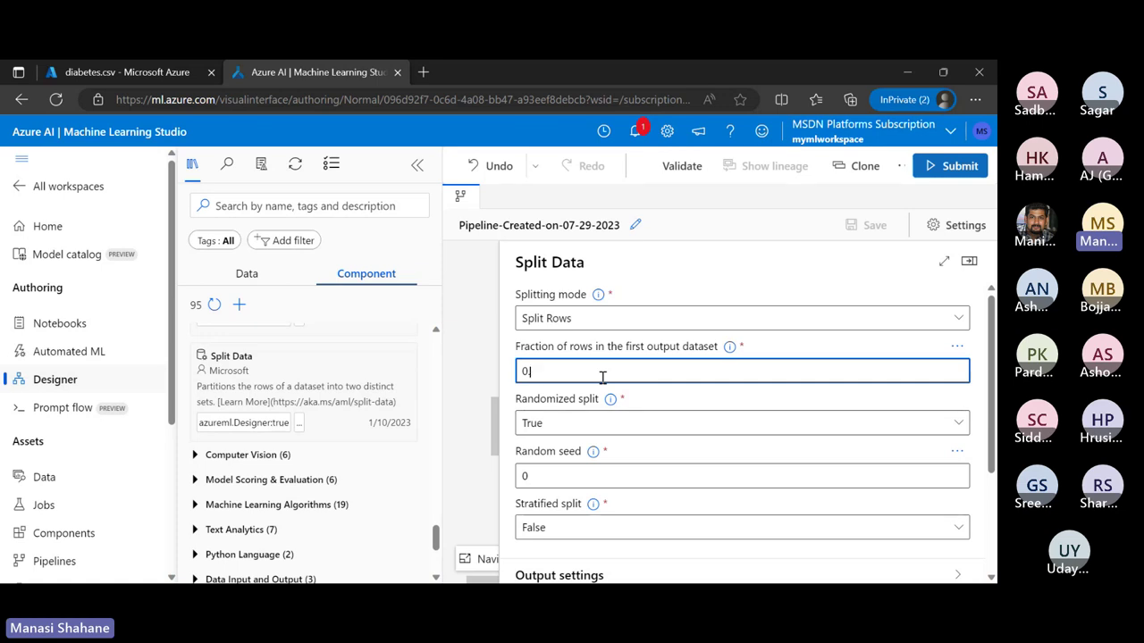
text(.7)
click(970, 262)
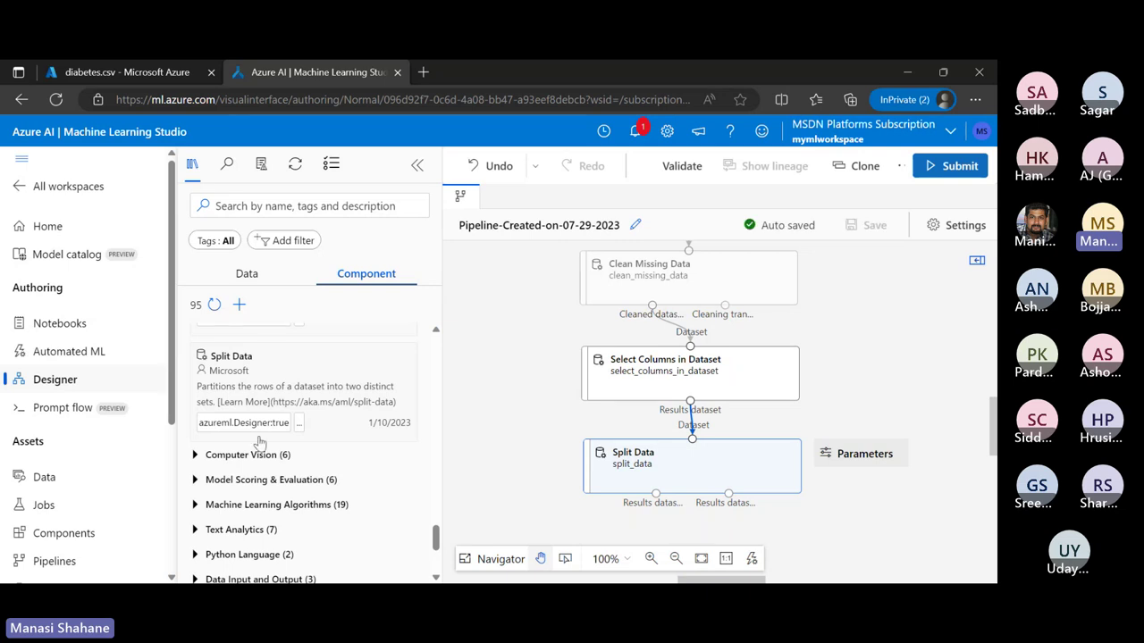
- Collapse the Data Transformation category in the component library
mouse_move(251, 444)
scroll(251, 444, up, 2)
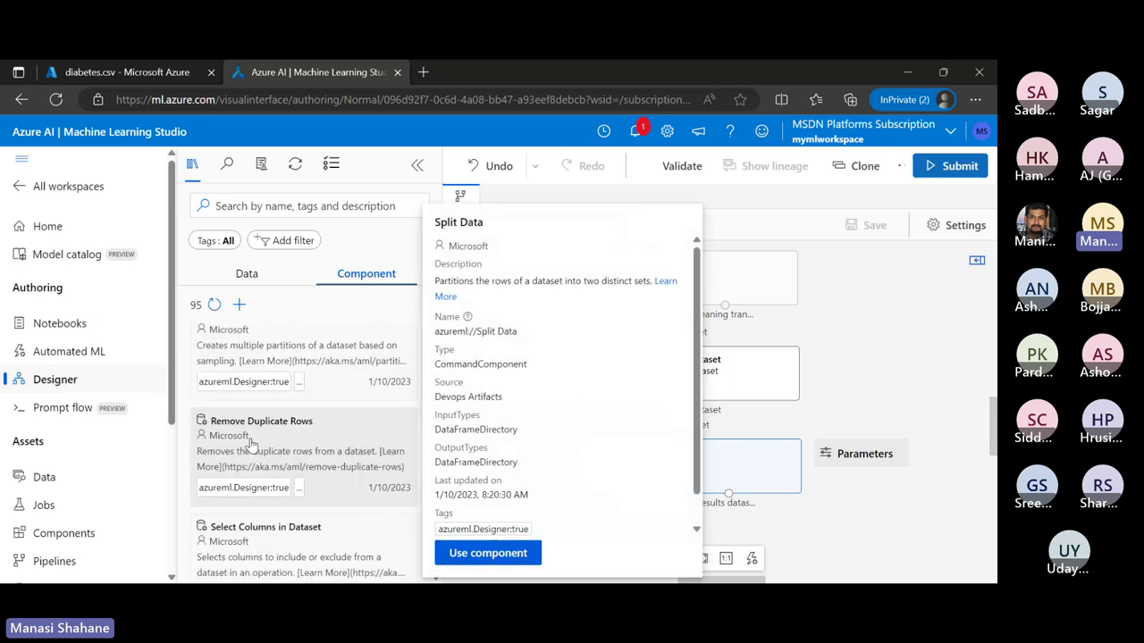
scroll(251, 444, up, 10)
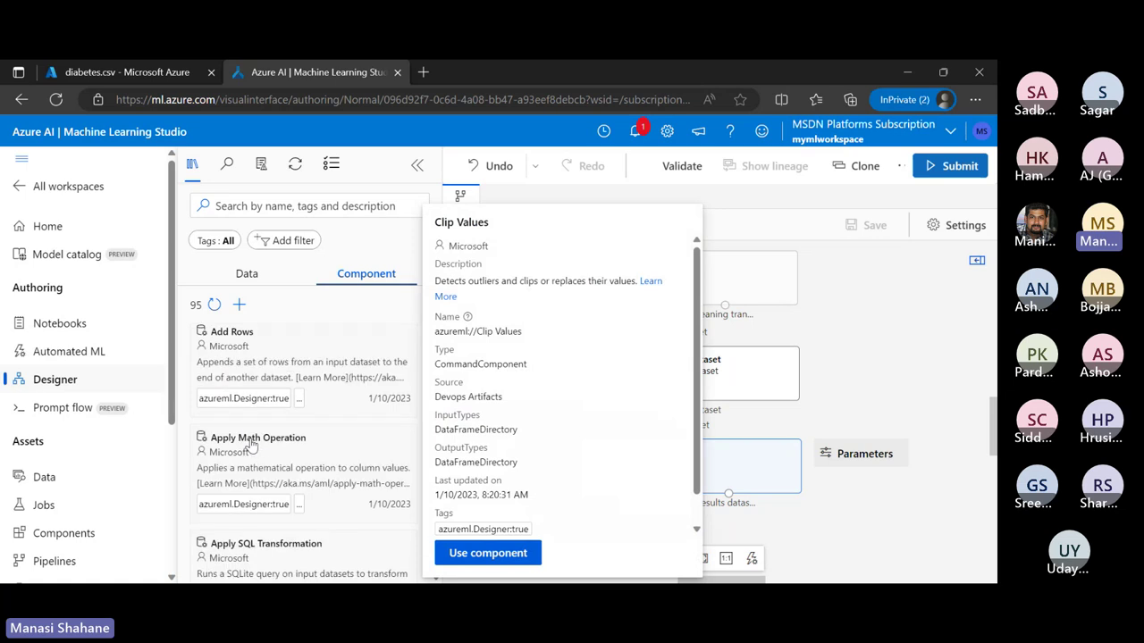
click(195, 363)
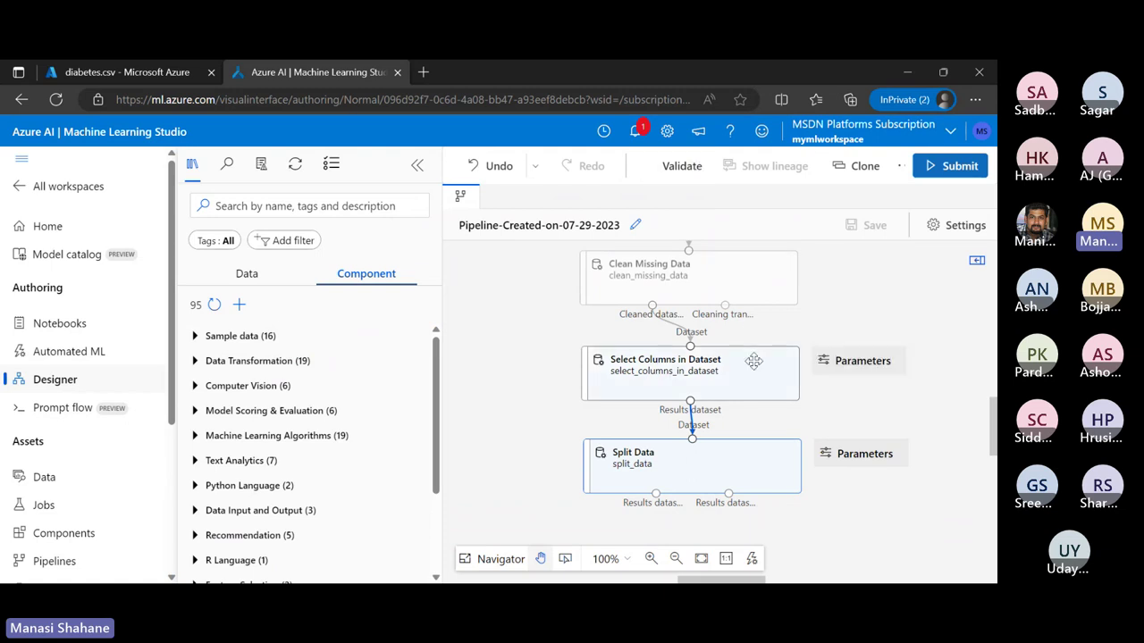
- Review the pipeline on the canvas from diabetesdataset through Clean Missing Data and Select Columns in Dataset to Split Data
scroll(753, 297, up, 1)
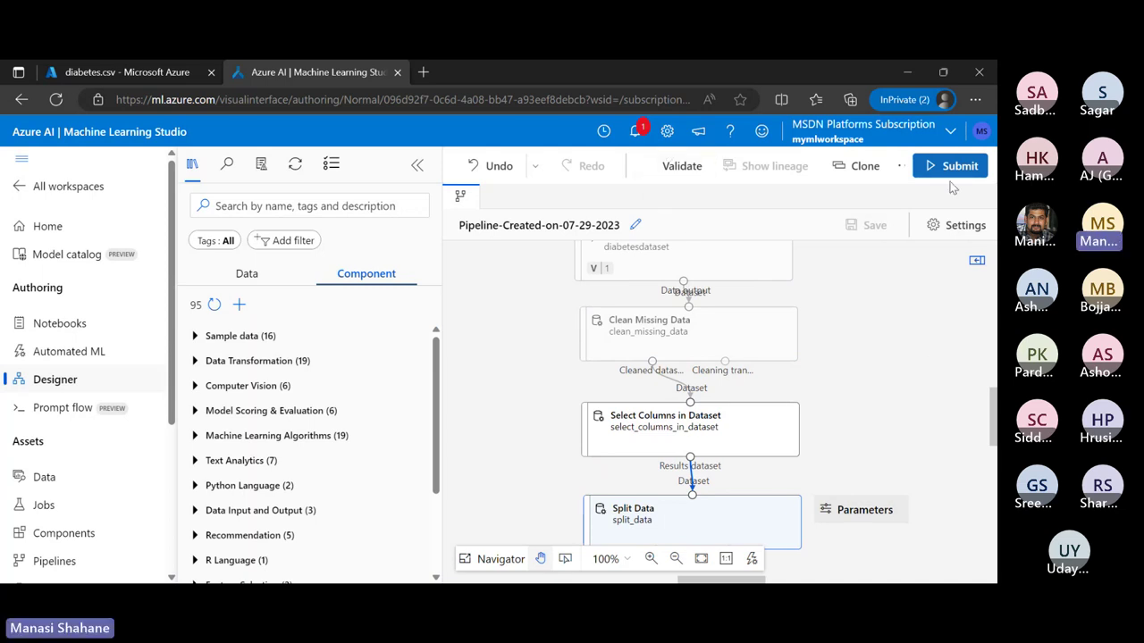
scroll(841, 447, down, 1)
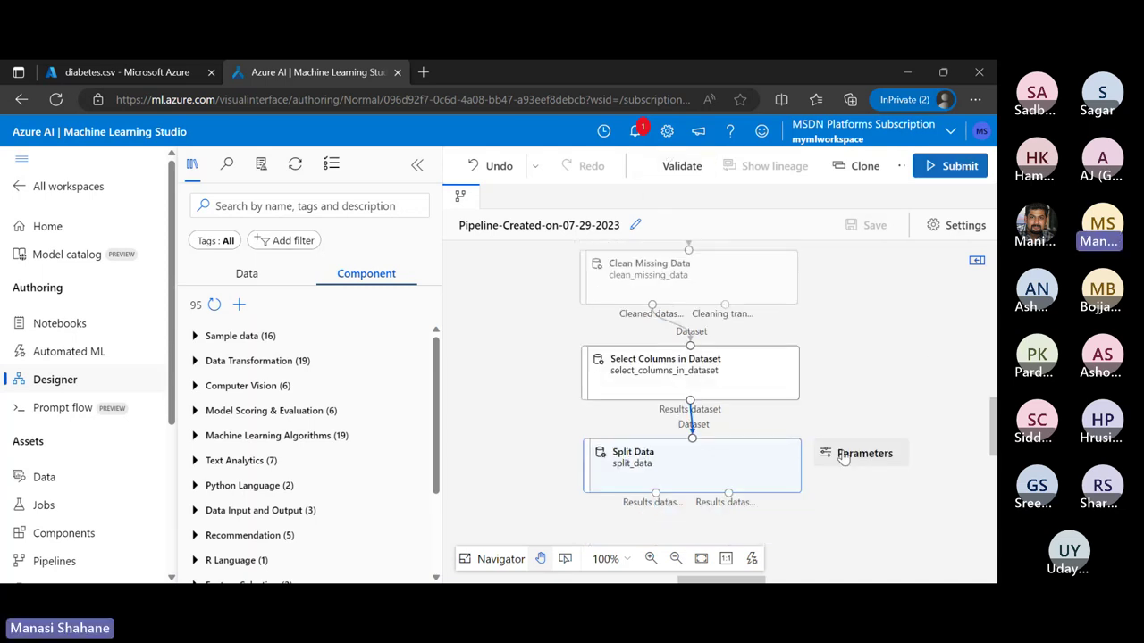
scroll(519, 338, up, 5)
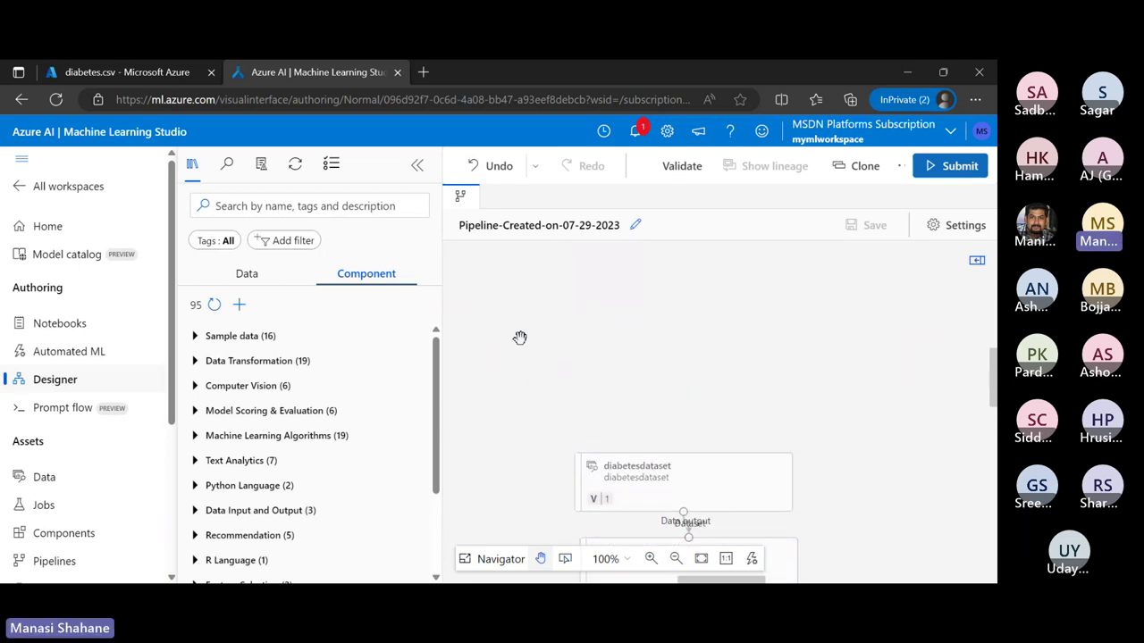
scroll(519, 338, down, 2)
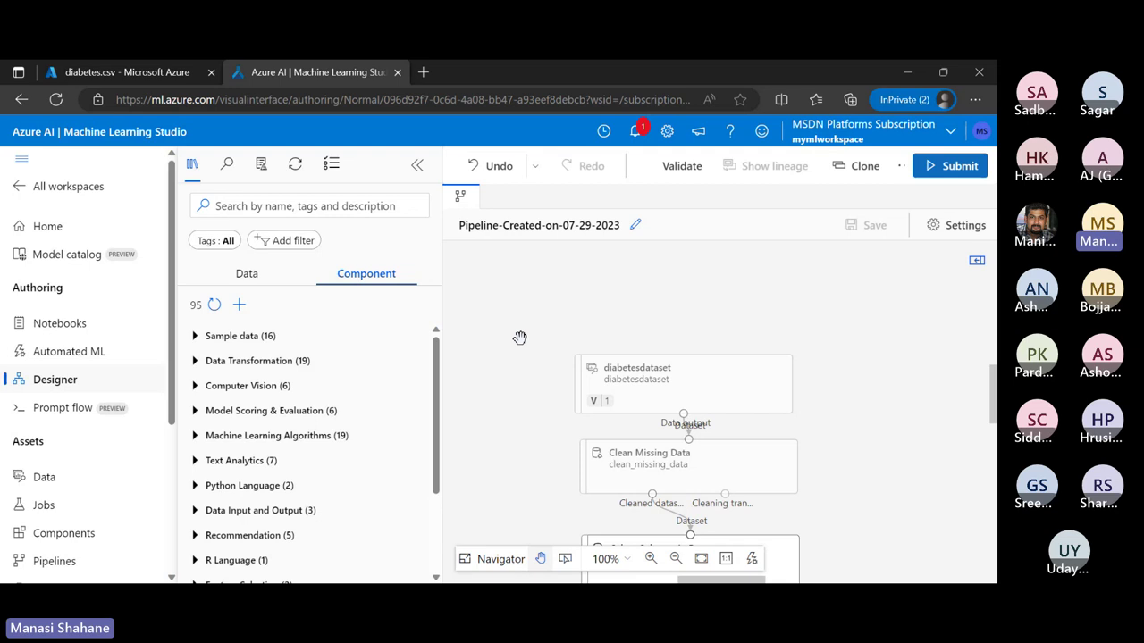
scroll(520, 338, down, 2)
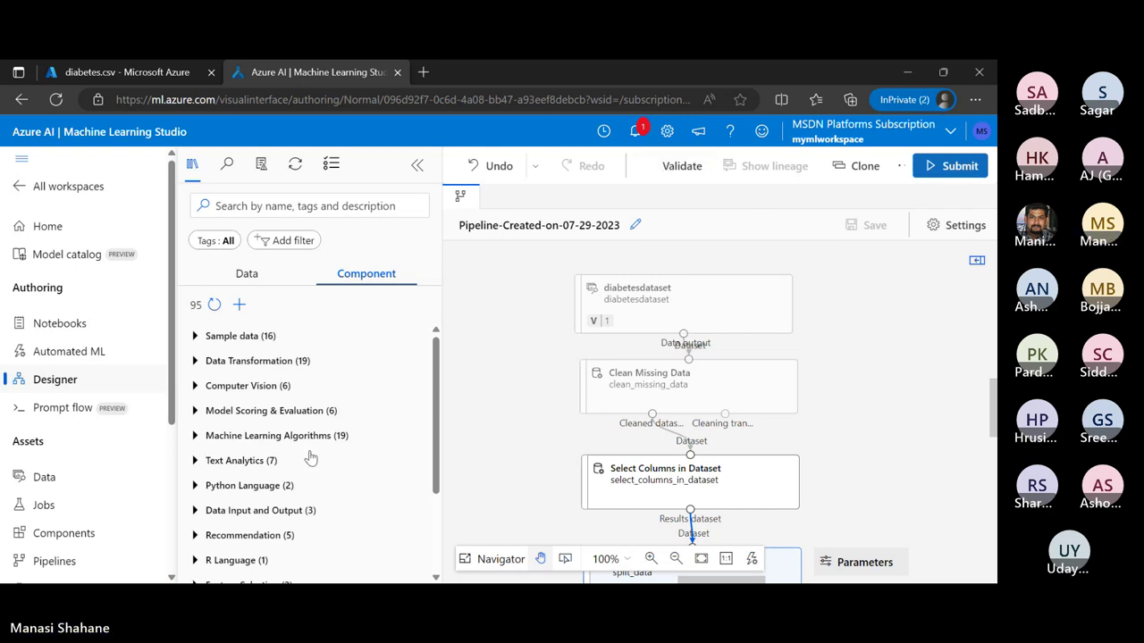
scroll(508, 402, down, 2)
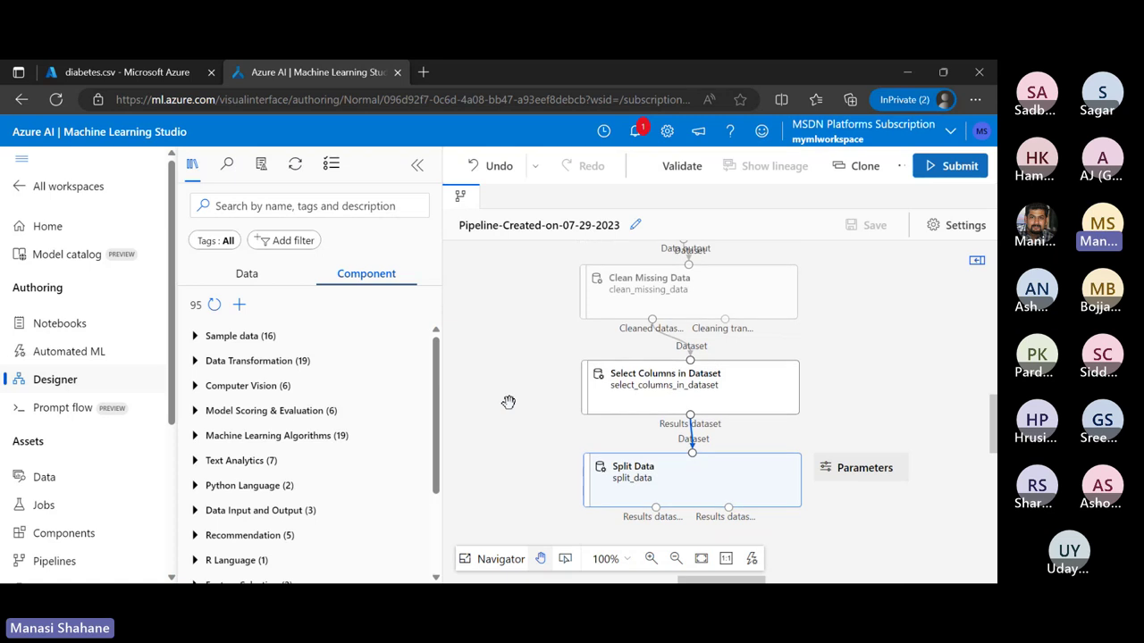
scroll(508, 402, down, 2)
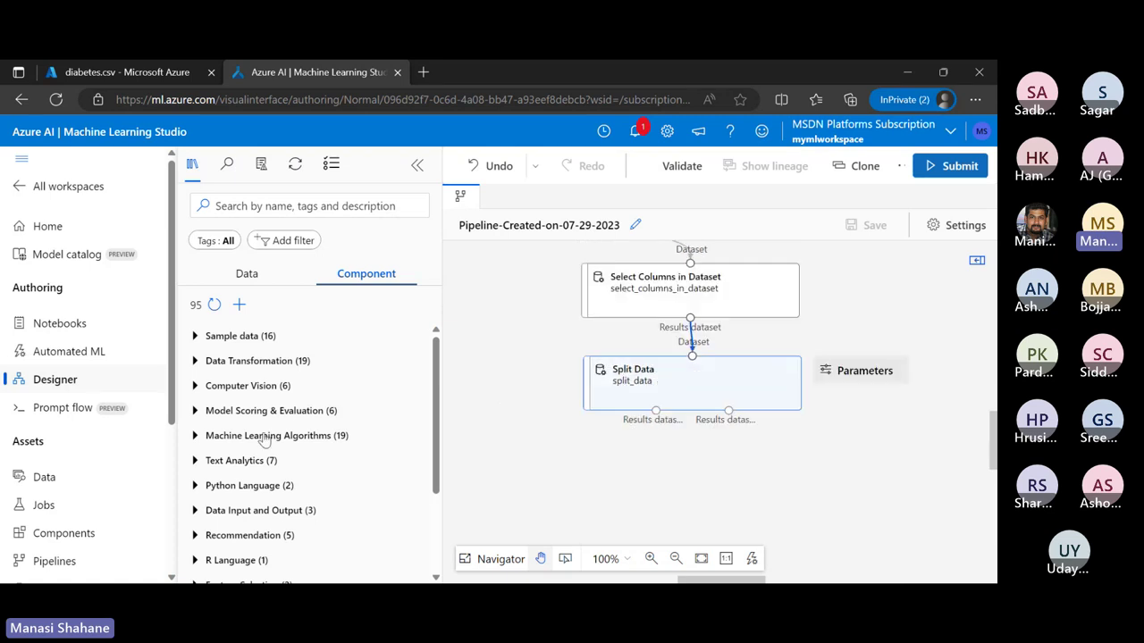
- Add the Two-Class Logistic Regression component from Machine Learning Algorithms and arrange it side by side with Split Data
click(194, 436)
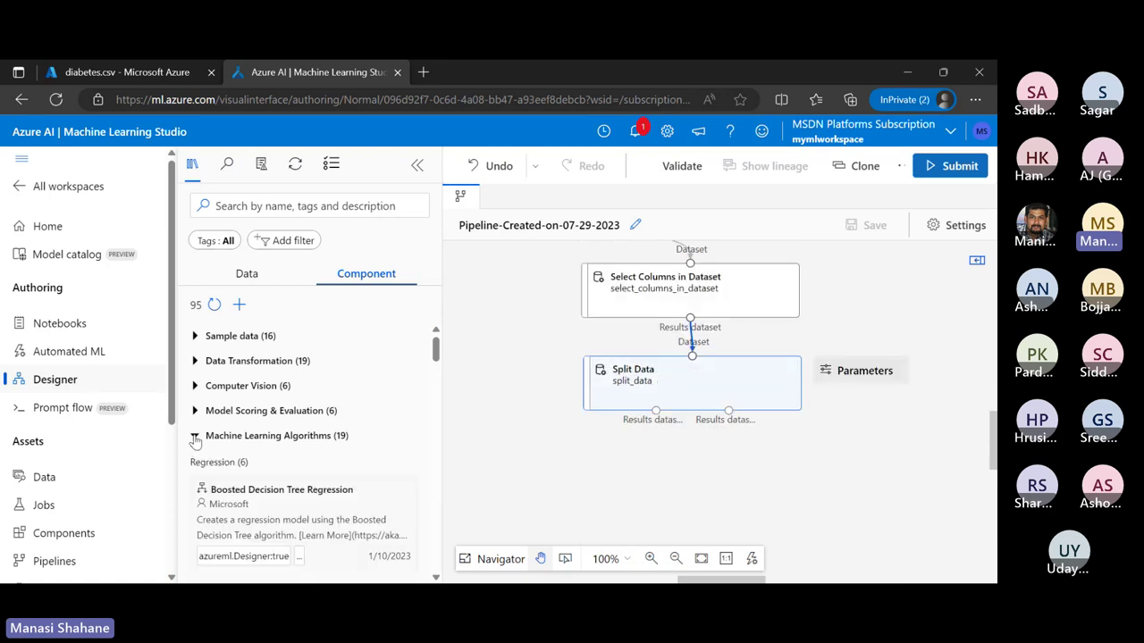
scroll(361, 444, down, 2)
scroll(361, 444, down, 3)
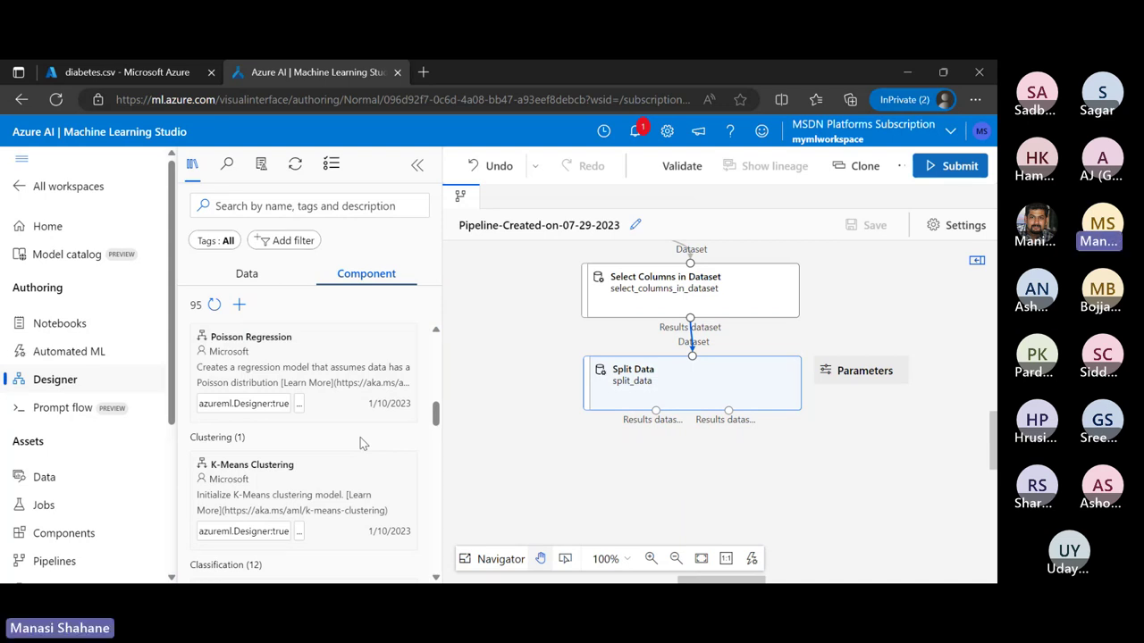
scroll(268, 466, down, 2)
scroll(264, 466, down, 2)
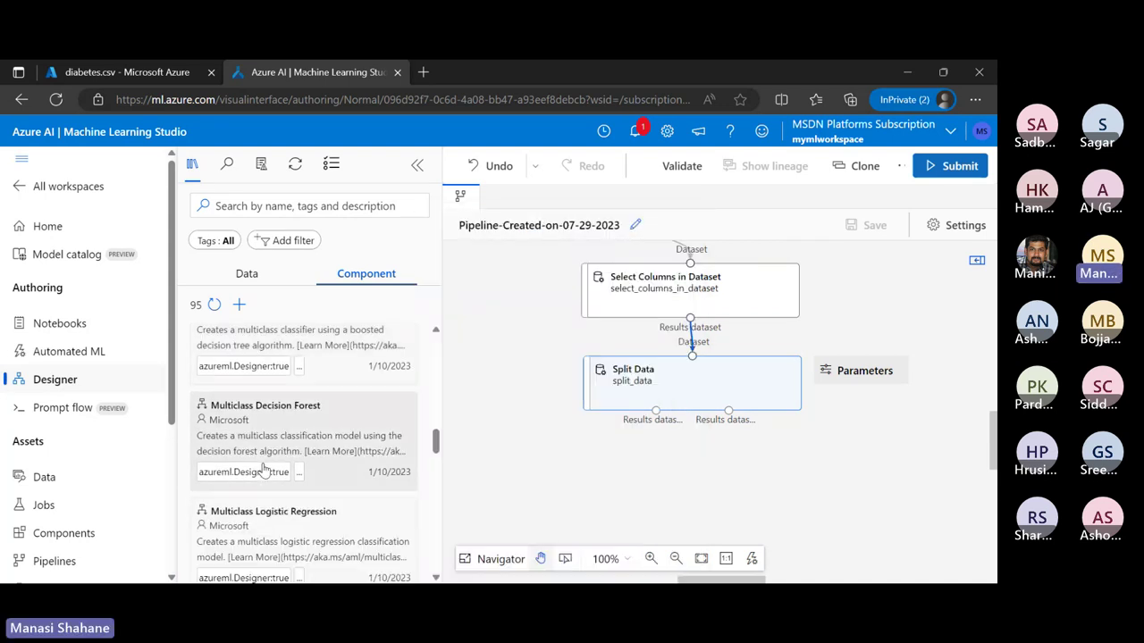
scroll(264, 466, down, 1)
mouse_move(264, 466)
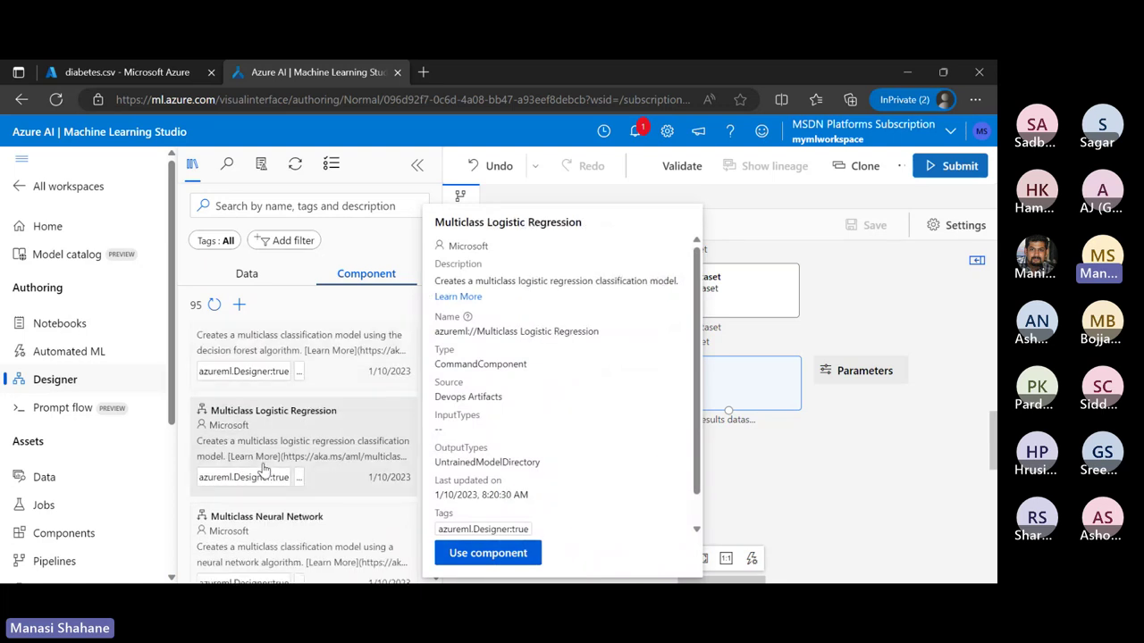
scroll(263, 467, down, 2)
scroll(264, 467, down, 2)
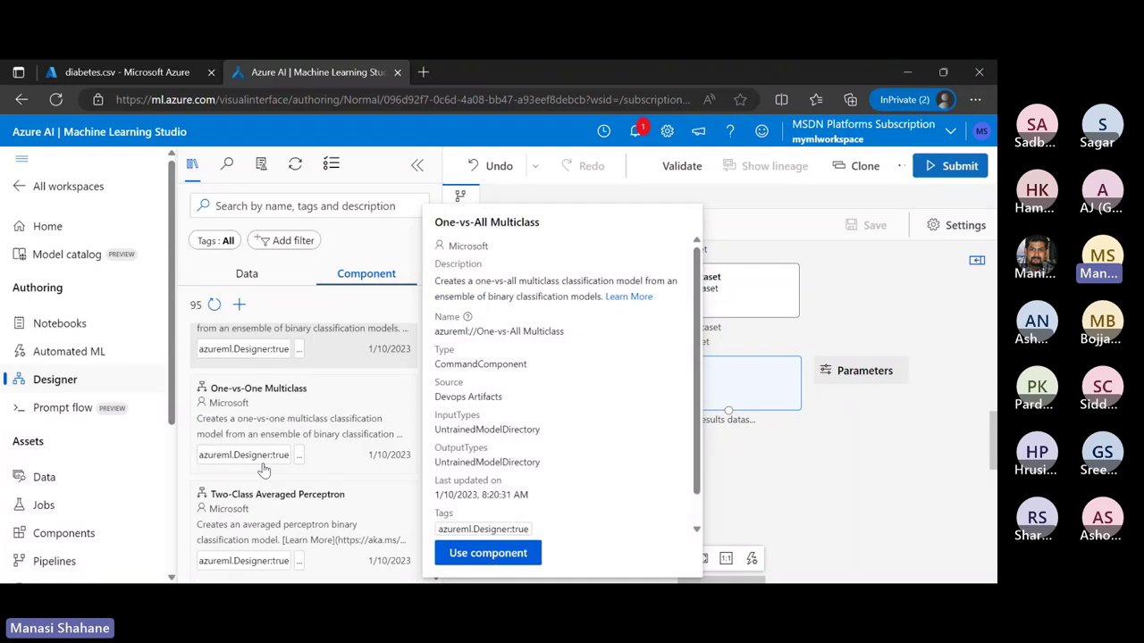
scroll(264, 469, down, 1)
scroll(264, 469, down, 6)
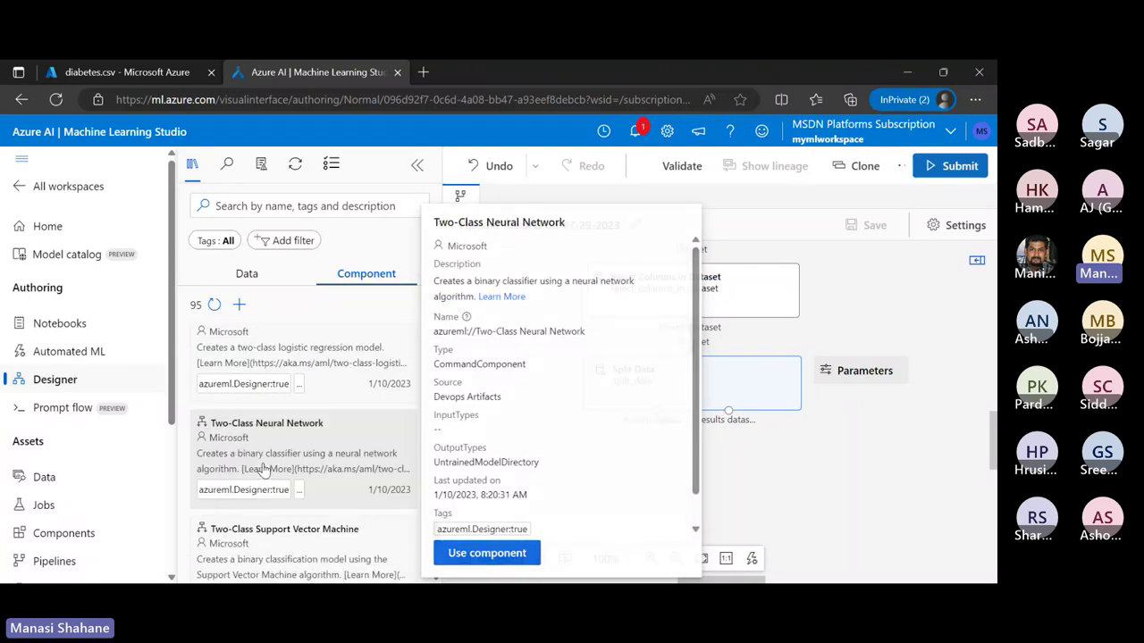
scroll(263, 469, up, 2)
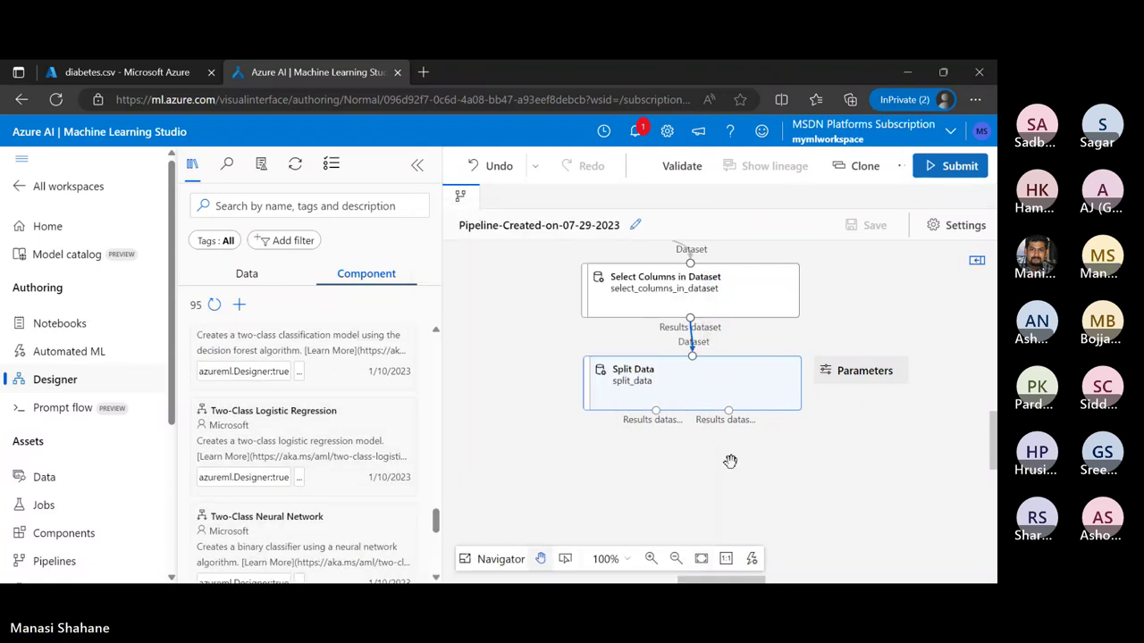
mouse_move(276, 420)
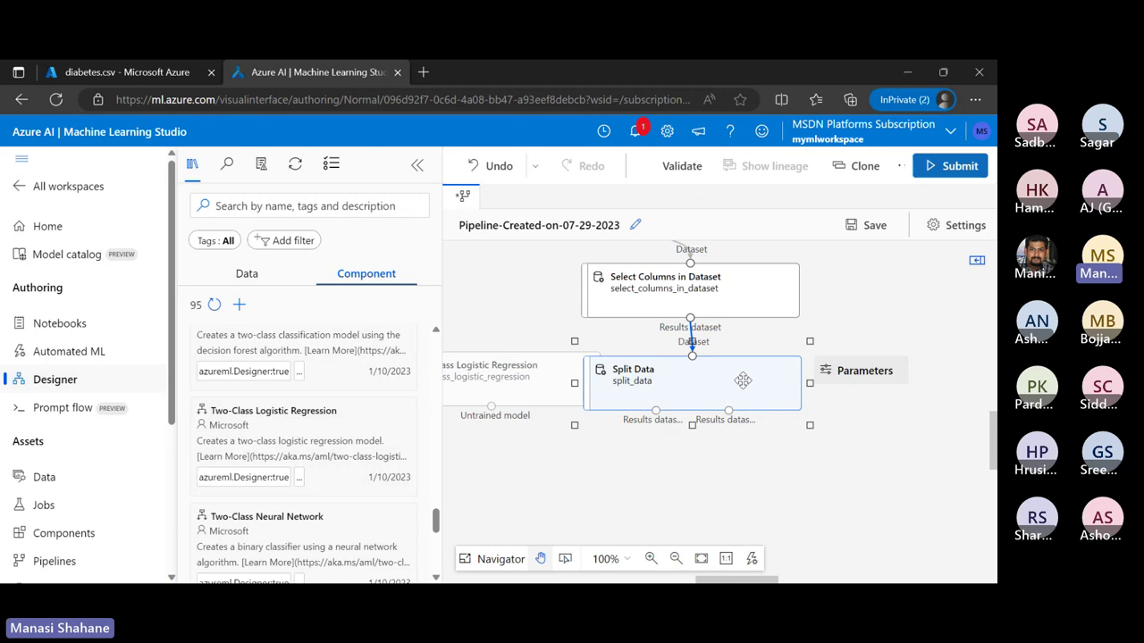
drag(743, 381, 837, 374)
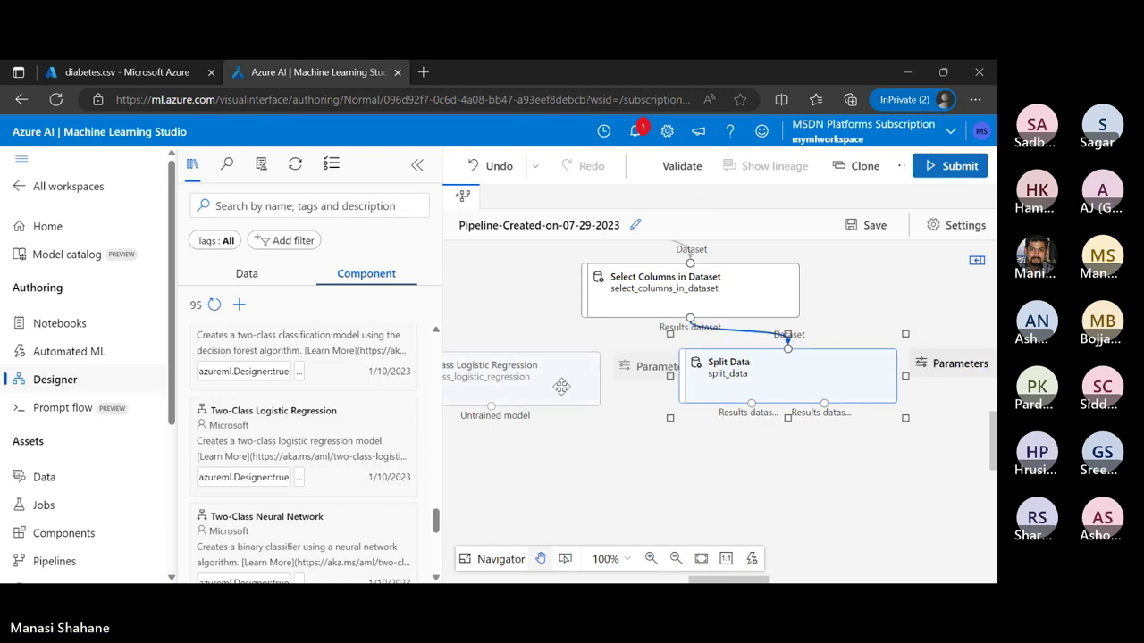
drag(561, 386, 617, 383)
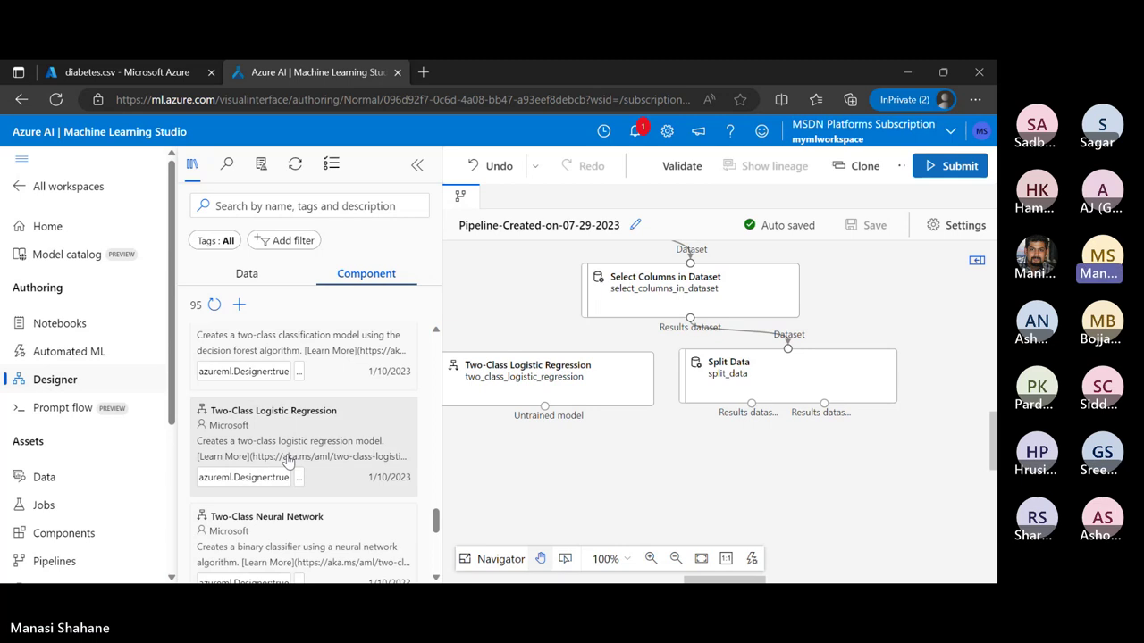
- Collapse the Machine Learning Algorithms category in the component library
scroll(288, 460, up, 10)
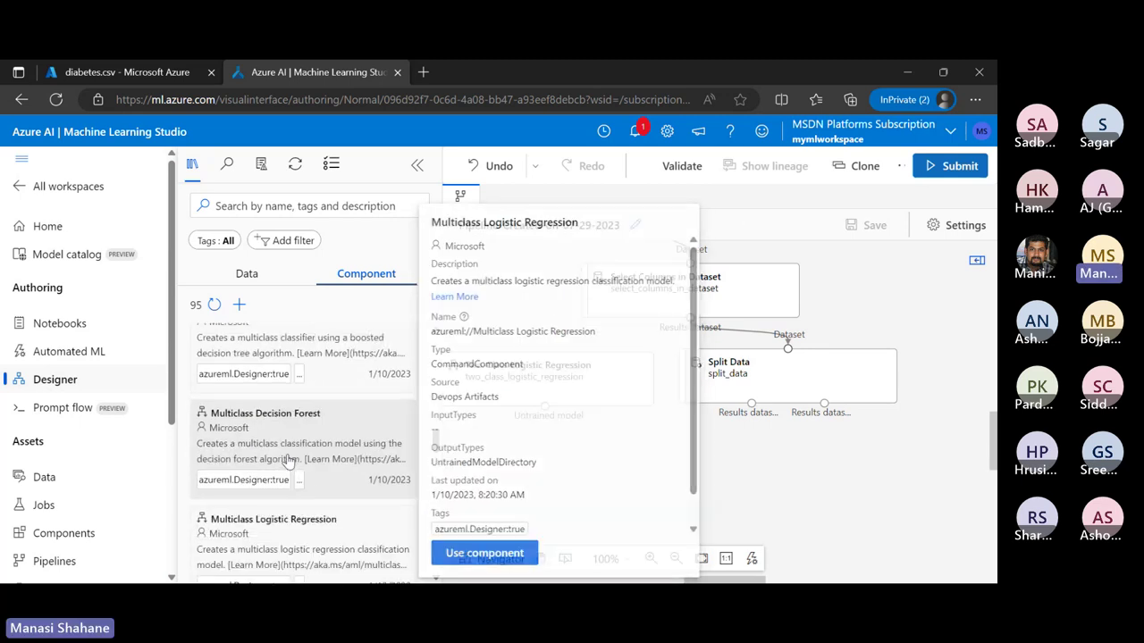
scroll(287, 460, down, 10)
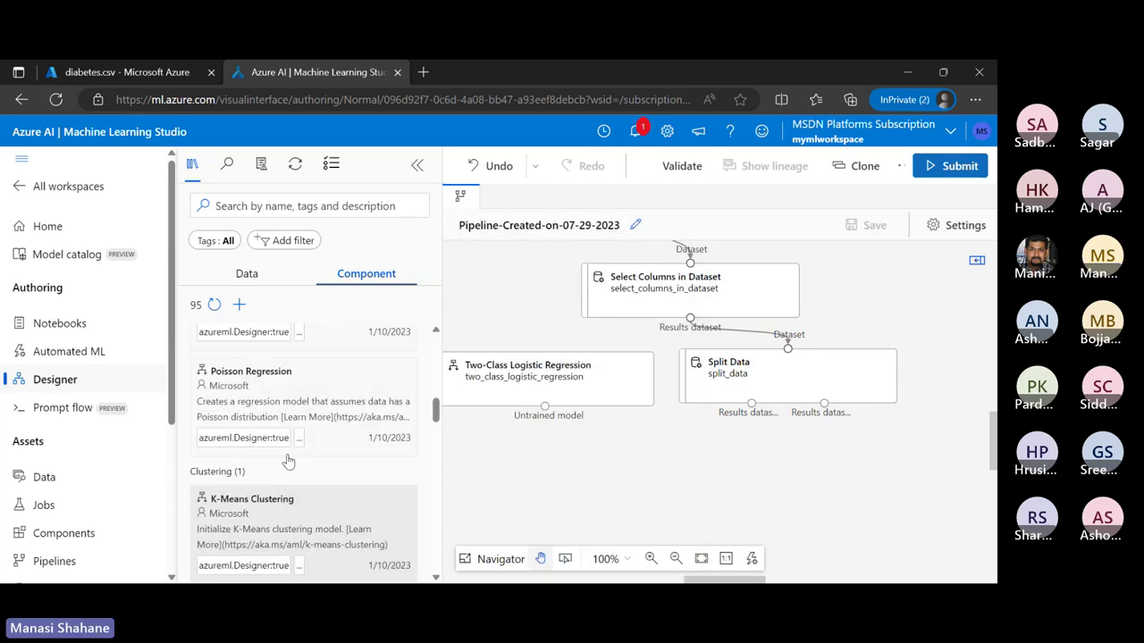
scroll(287, 460, up, 10)
click(194, 436)
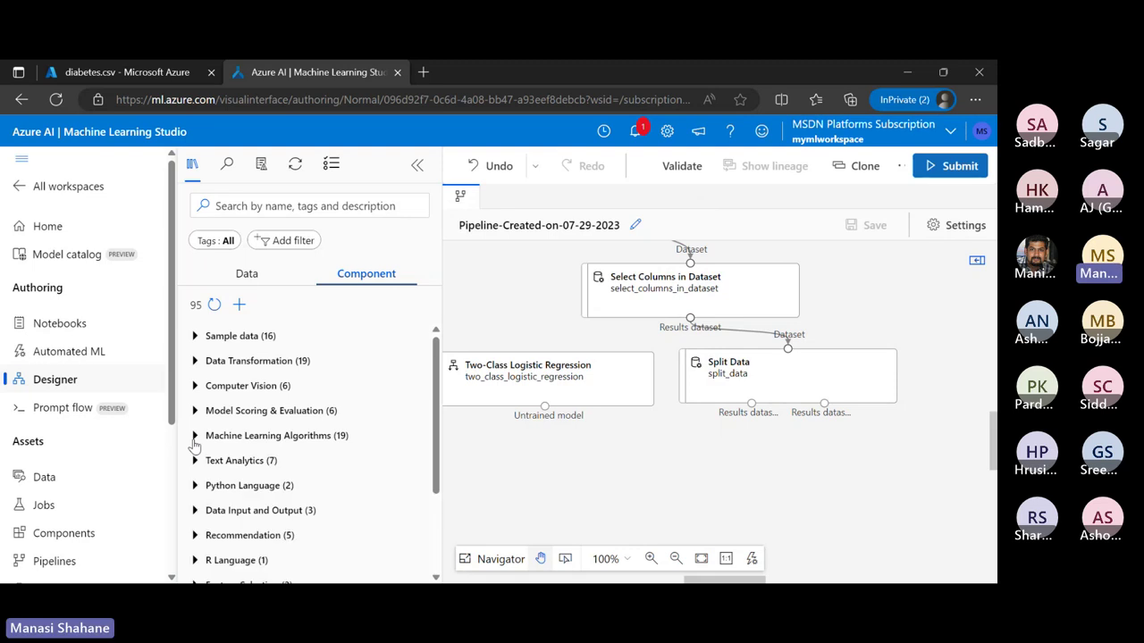
- Add the Model Training component Train Model below Split Data and connect the untrained logistic regression model and Split Data's first output to it
scroll(194, 445, down, 3)
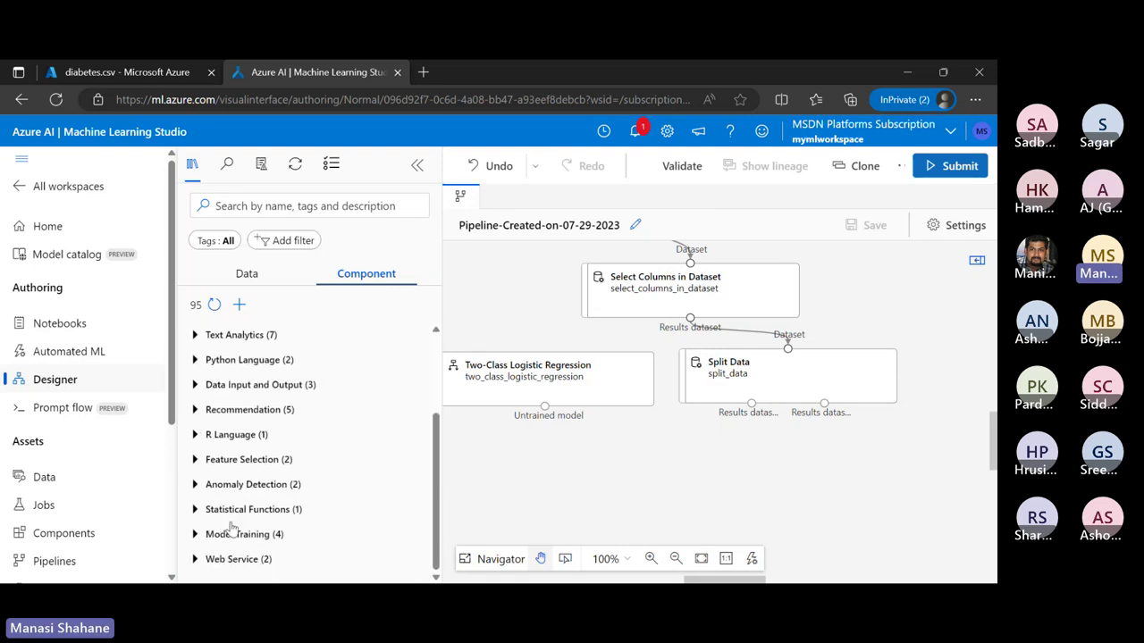
click(233, 536)
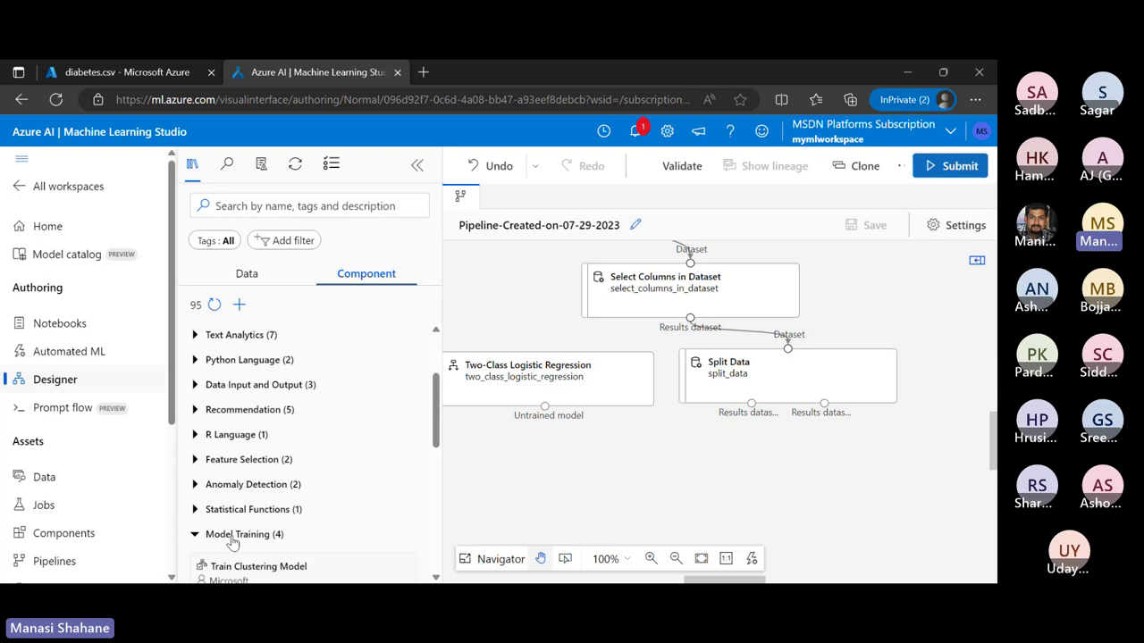
scroll(325, 508, down, 5)
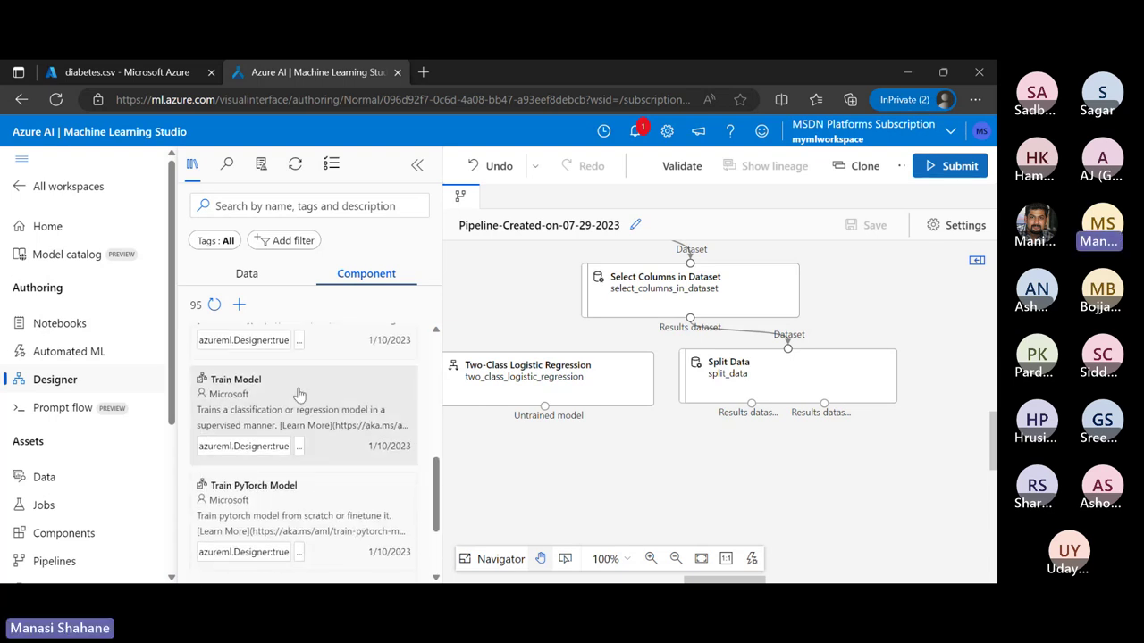
mouse_move(299, 397)
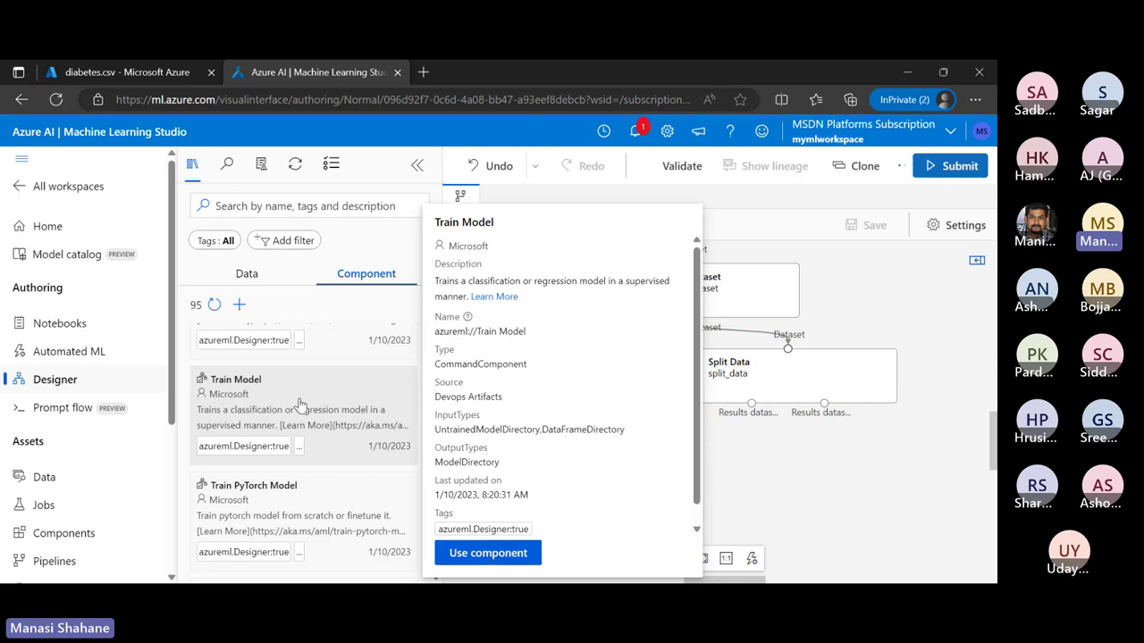
drag(300, 406, 780, 482)
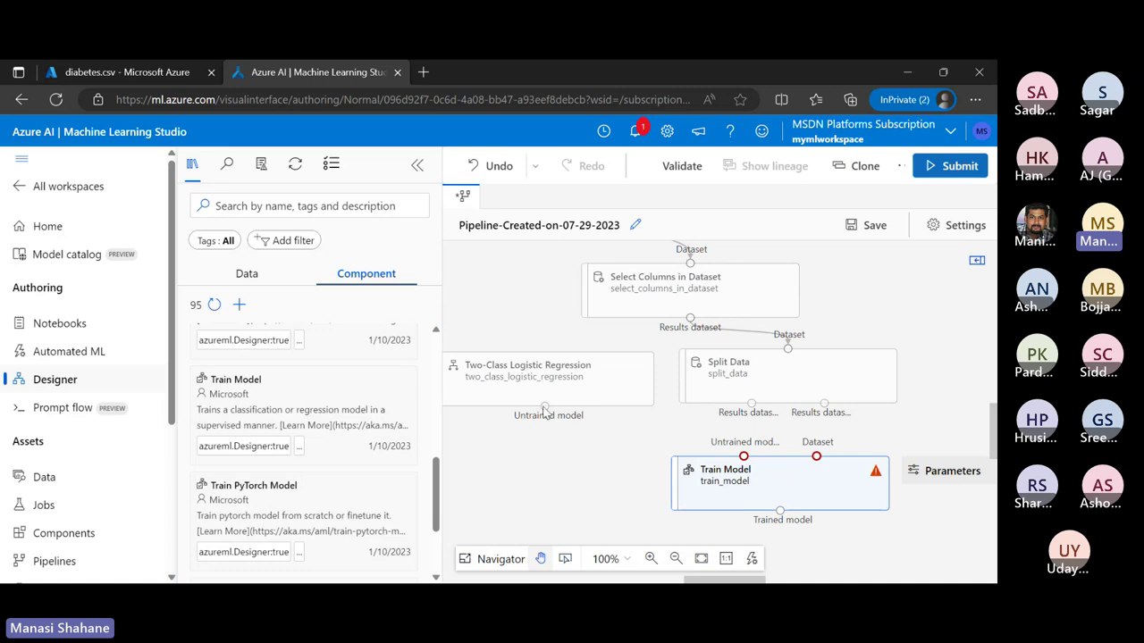
drag(544, 407, 744, 457)
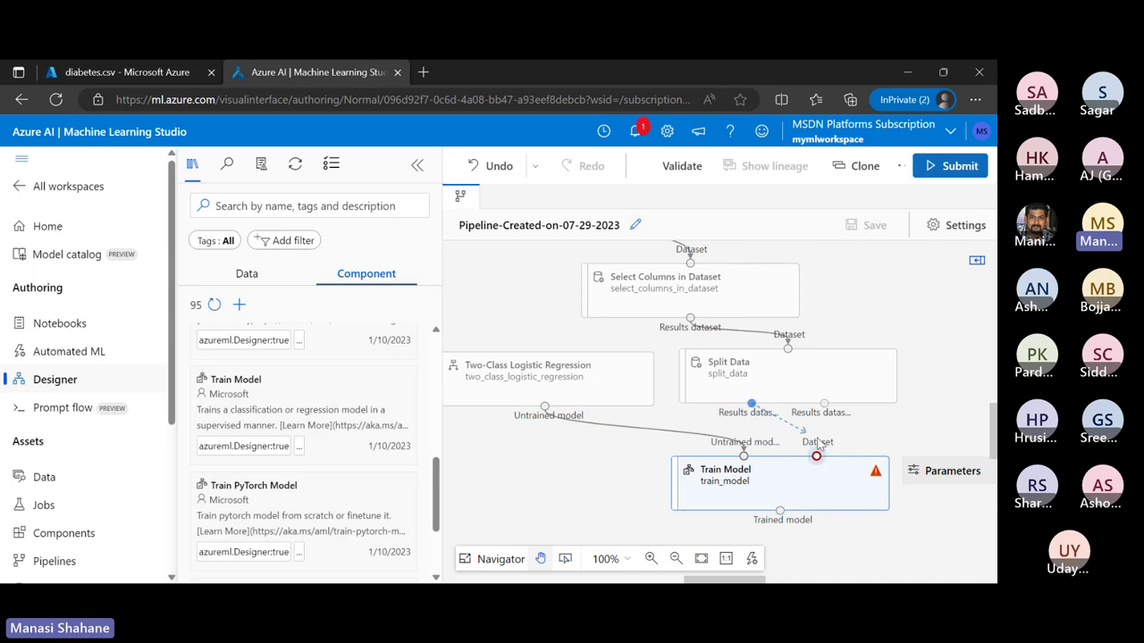
drag(752, 405, 817, 458)
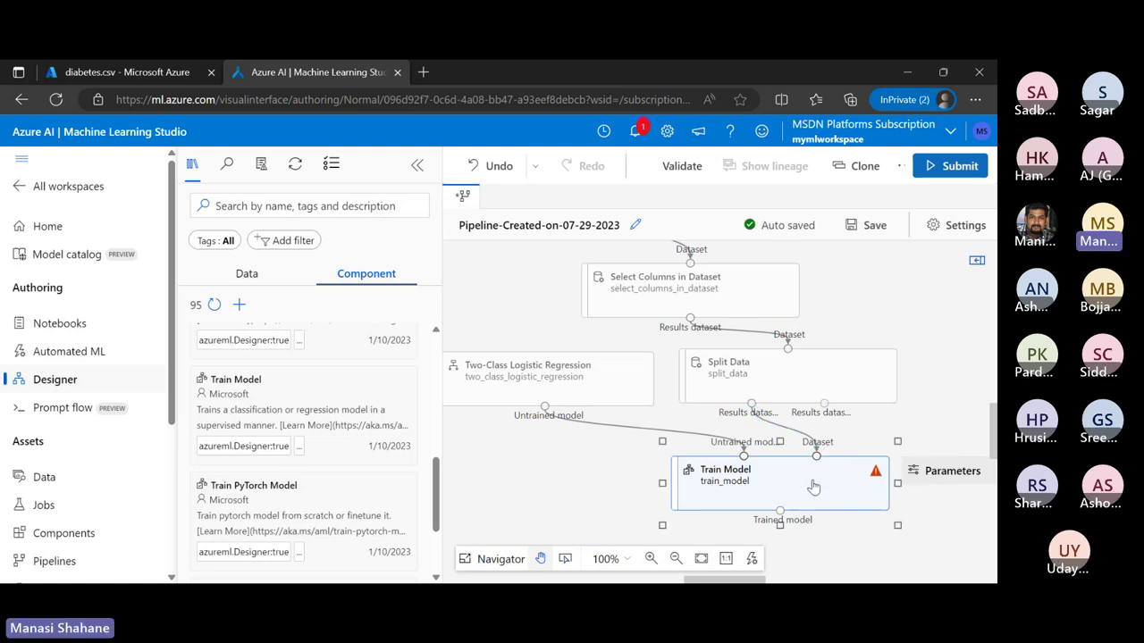
- Open Train Model's settings and enter Diabetic as the single label column name
double_click(812, 484)
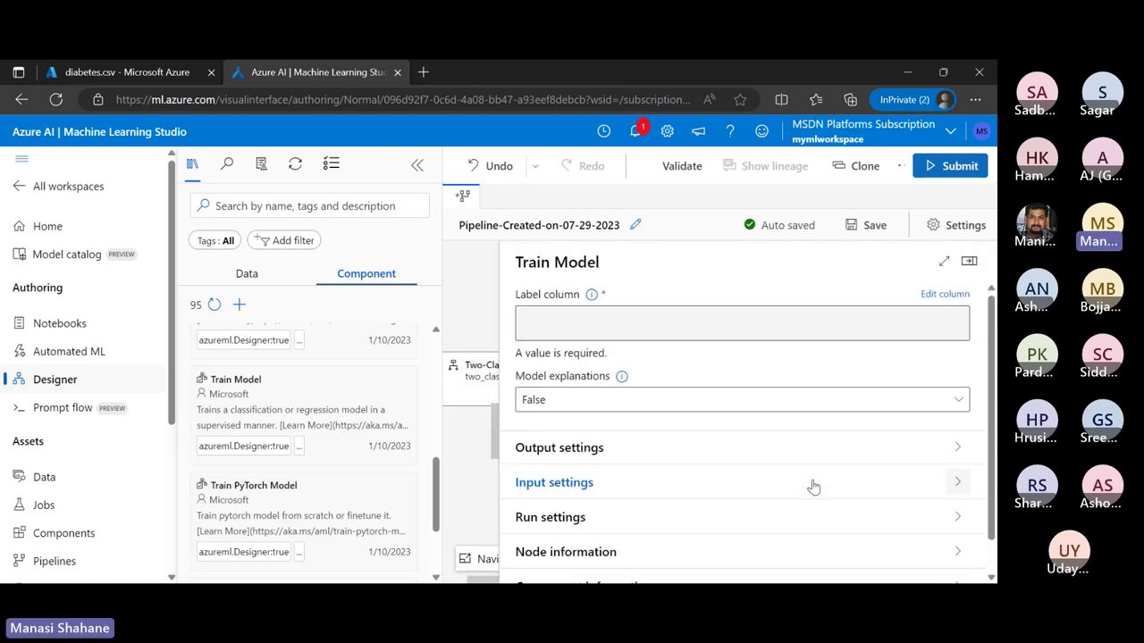
click(945, 293)
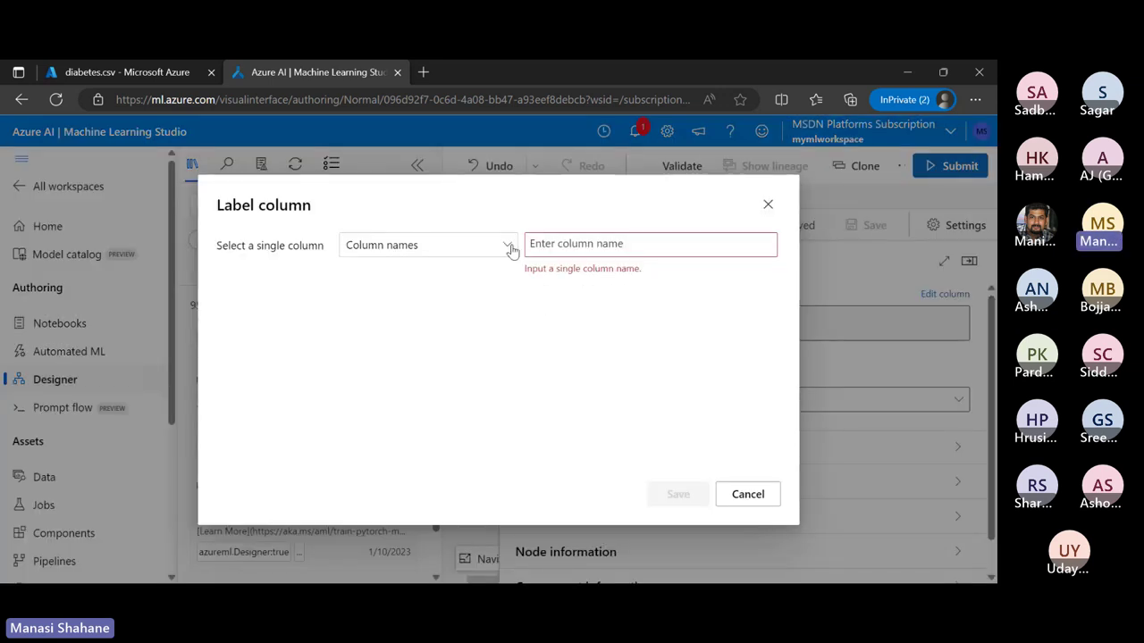
click(582, 243)
text(Dia)
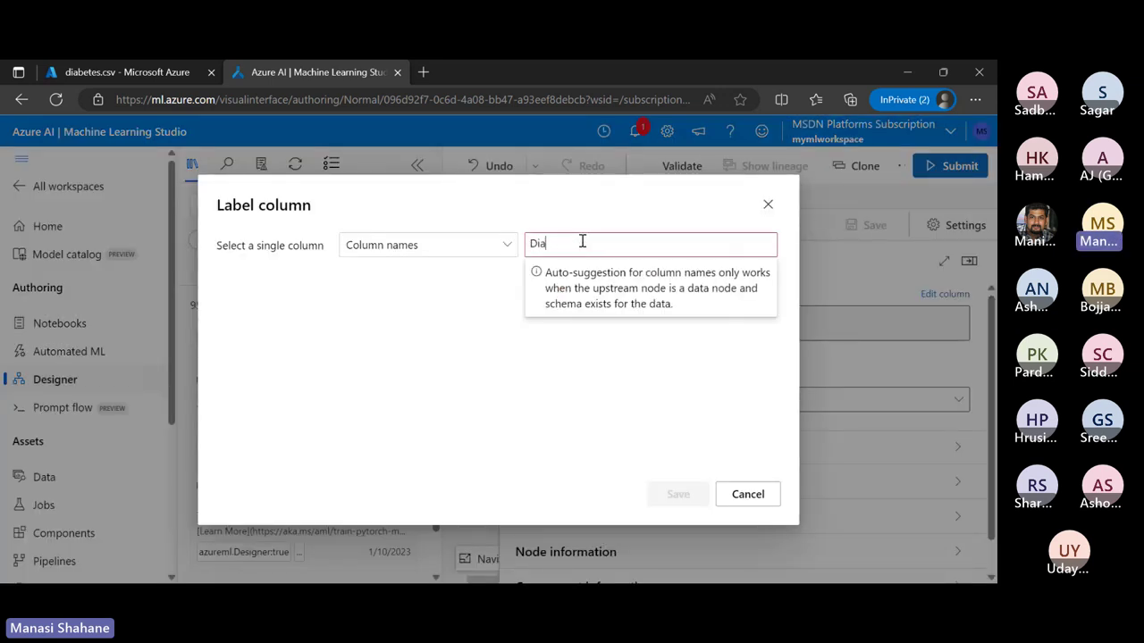
text(betic)
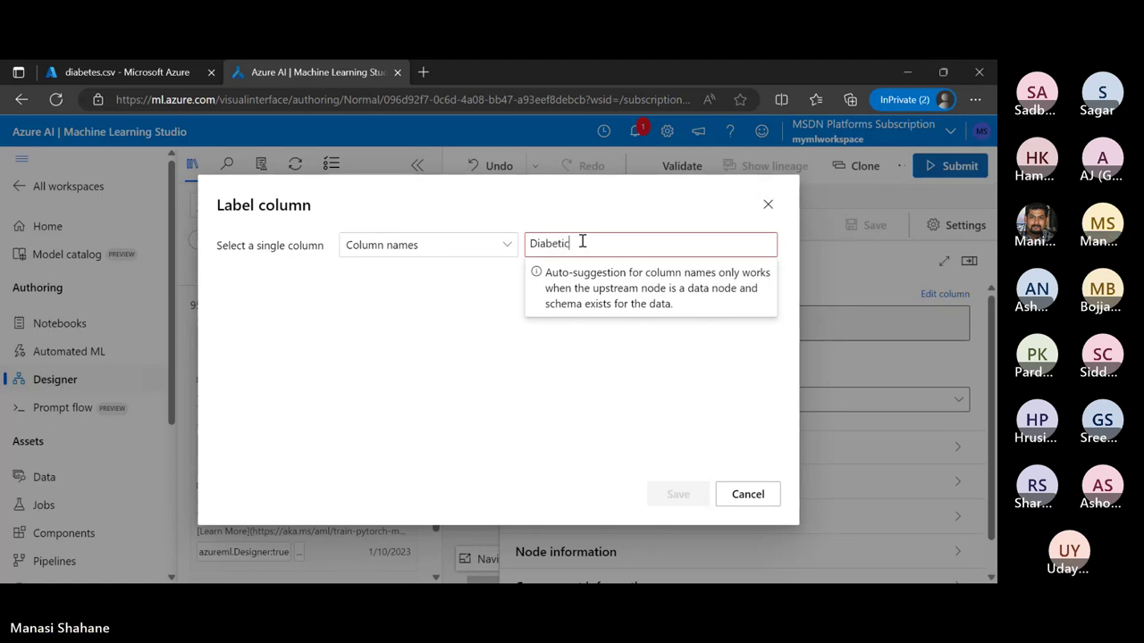
- Check the Diabetic column name in the header row of diabetes.csv, and save the label column for Train Model
click(118, 71)
scroll(856, 360, right, 5)
scroll(856, 360, right, 2)
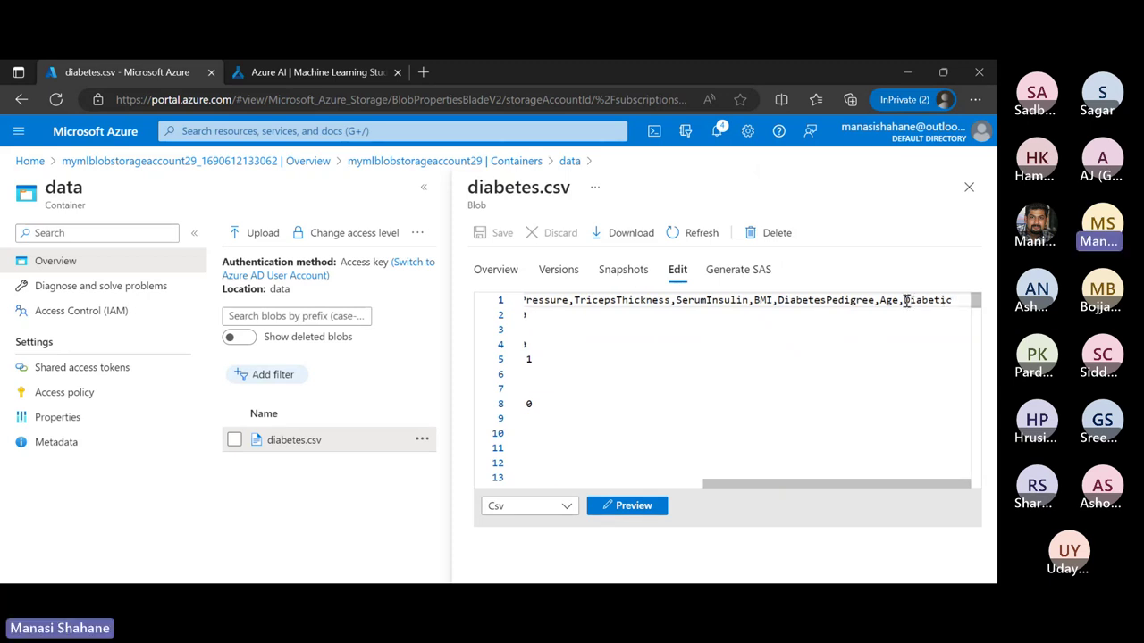
click(324, 79)
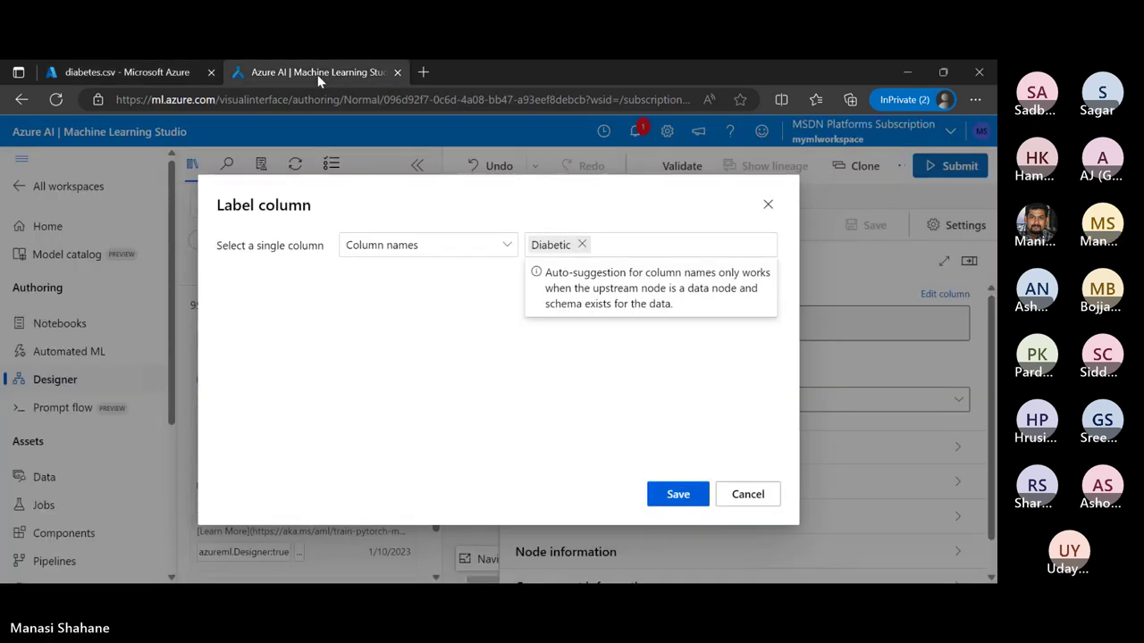
click(677, 502)
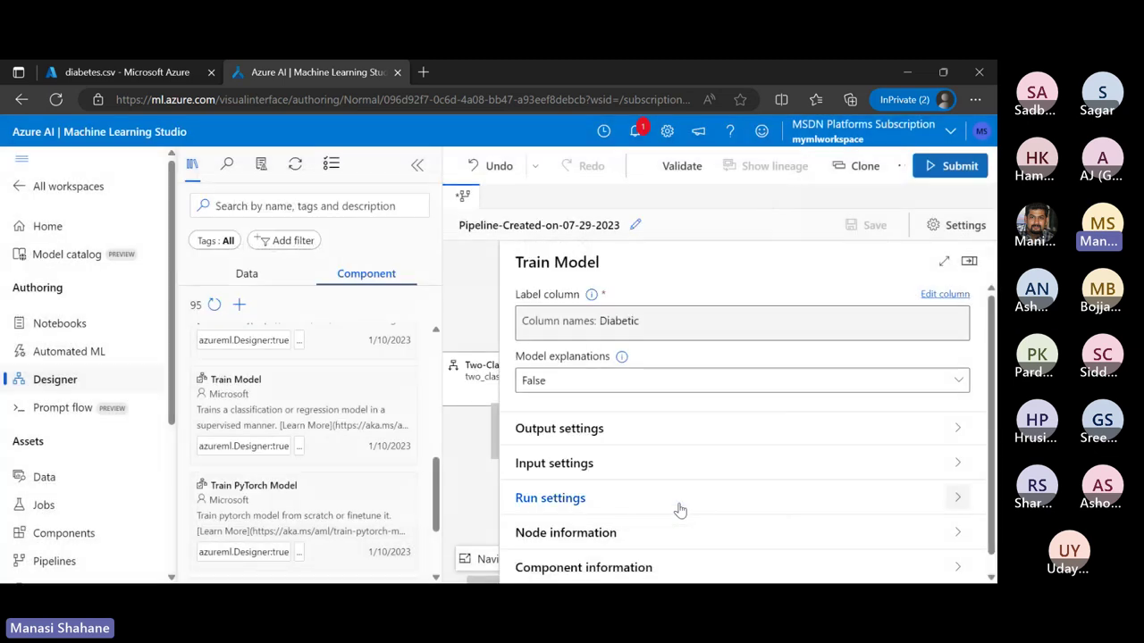
click(968, 229)
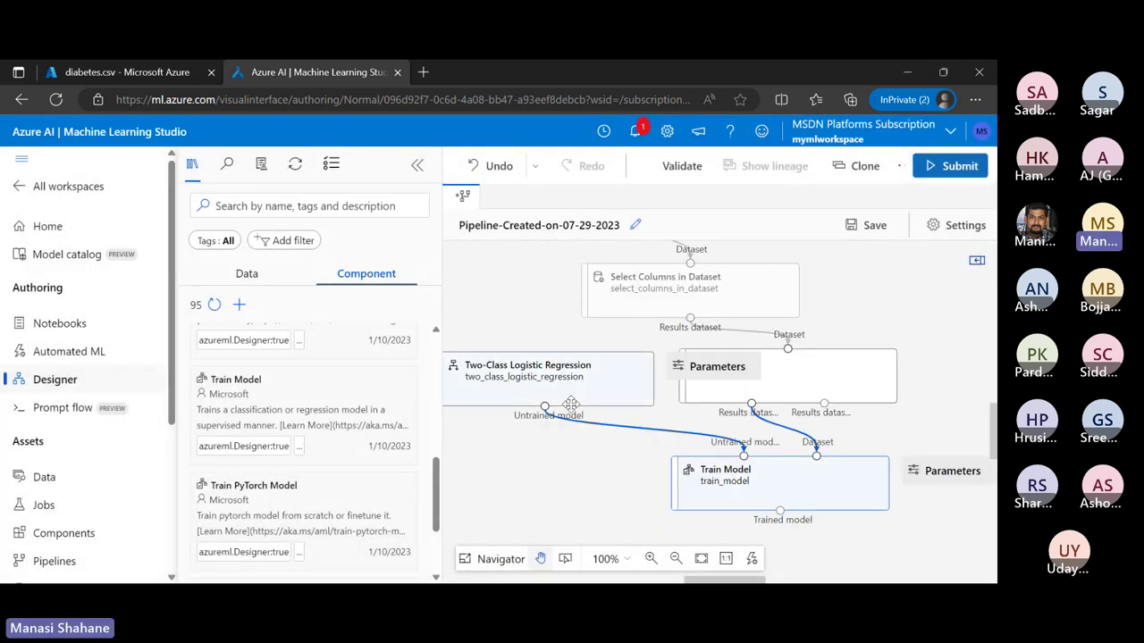
- Collapse the Model Training category in the component library
scroll(567, 401, down, 2)
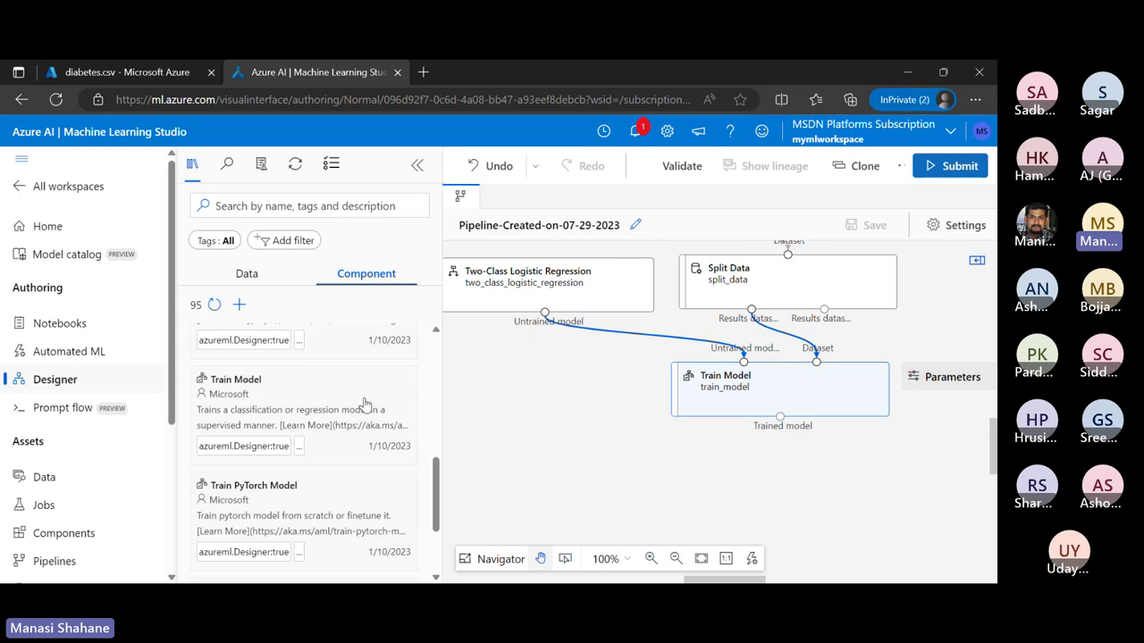
scroll(365, 403, up, 3)
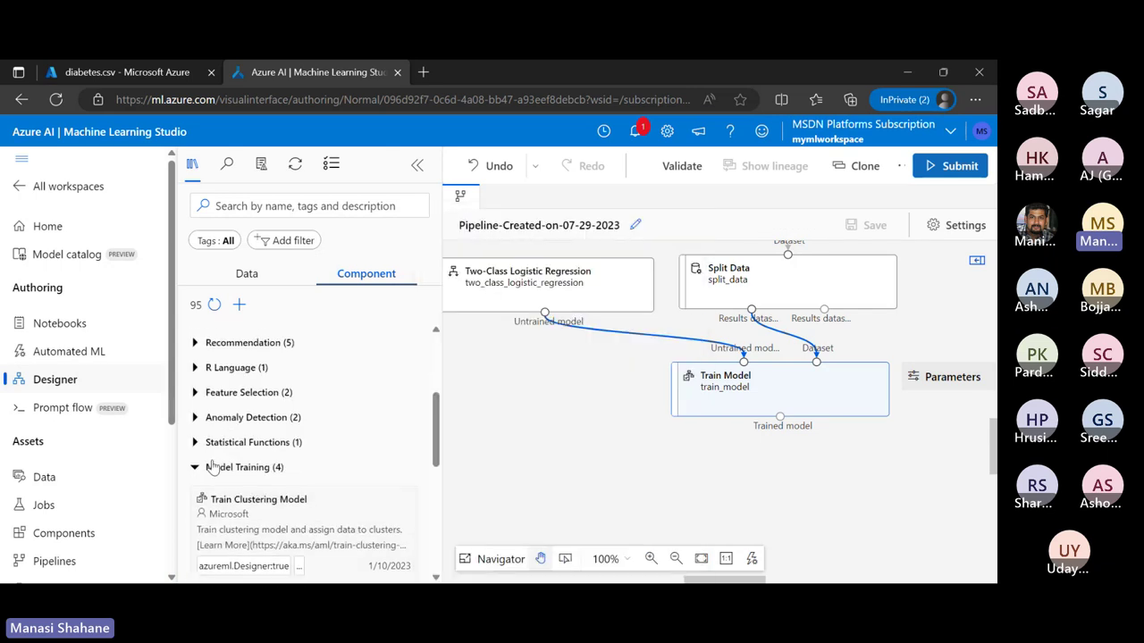
click(212, 467)
- Add the Score Model component from Model Scoring & Evaluation below Train Model and connect the trained model output to it
scroll(243, 411, up, 2)
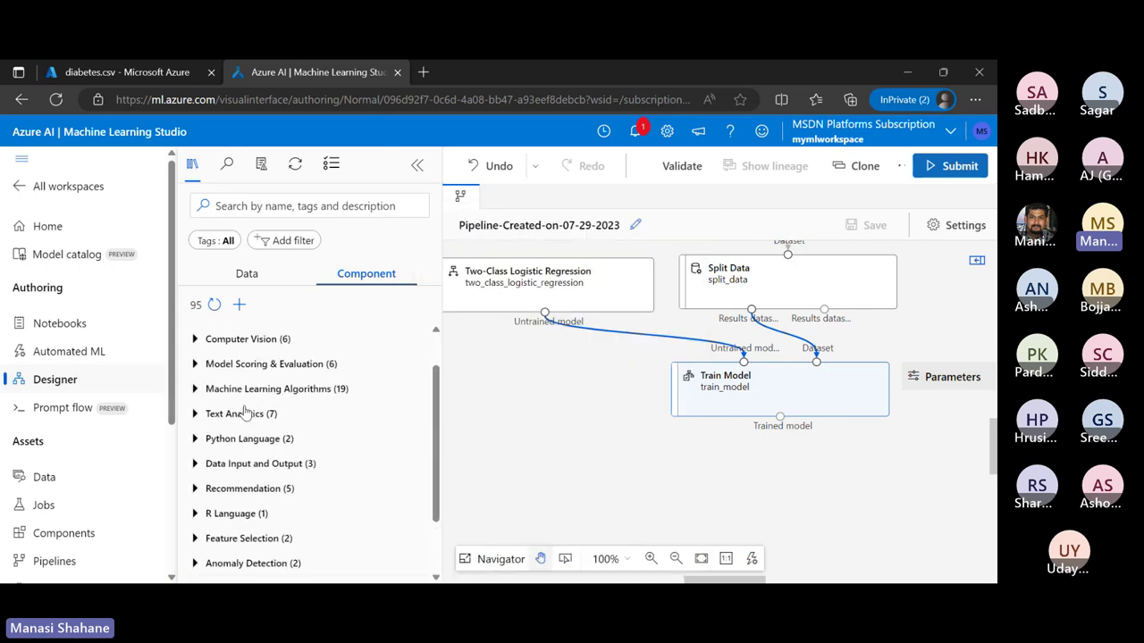
click(237, 370)
scroll(271, 501, down, 3)
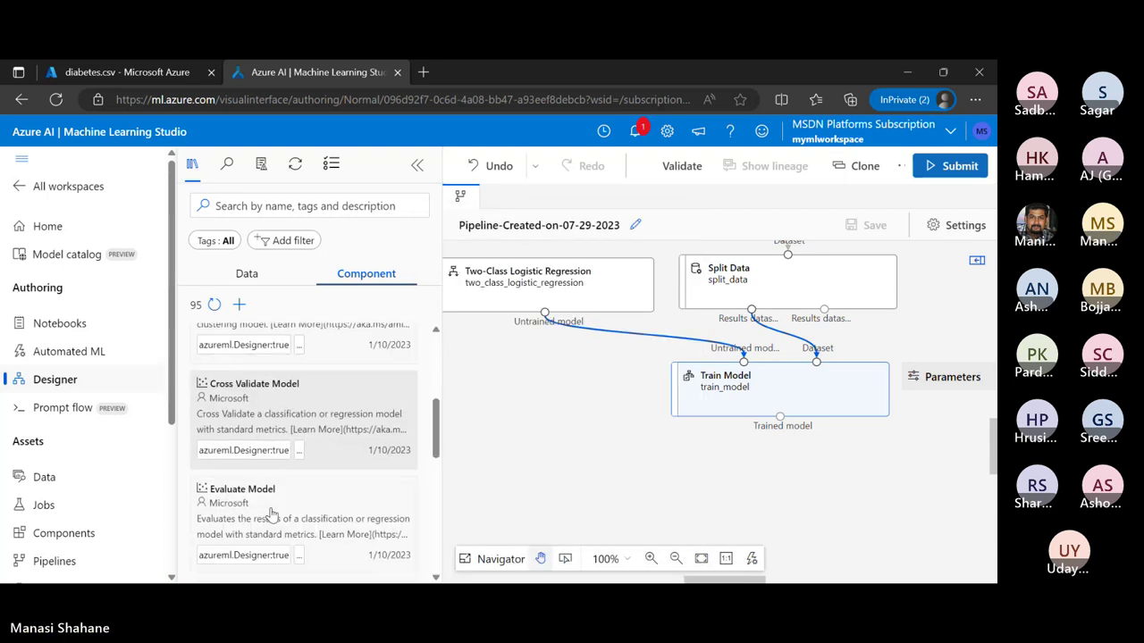
scroll(272, 523, down, 2)
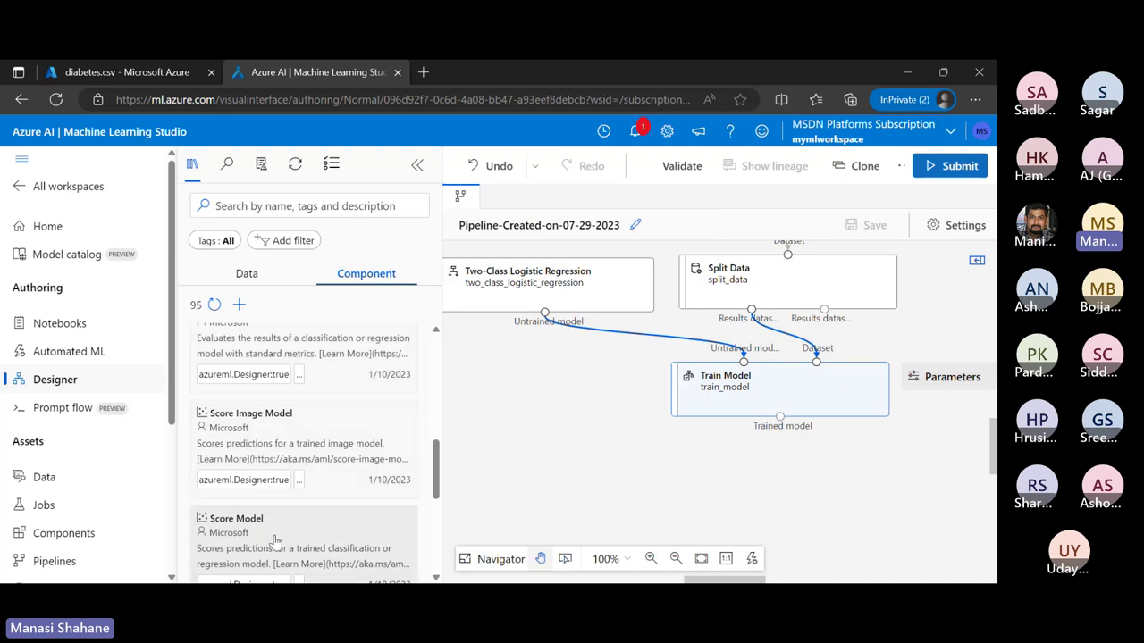
drag(274, 541, 778, 477)
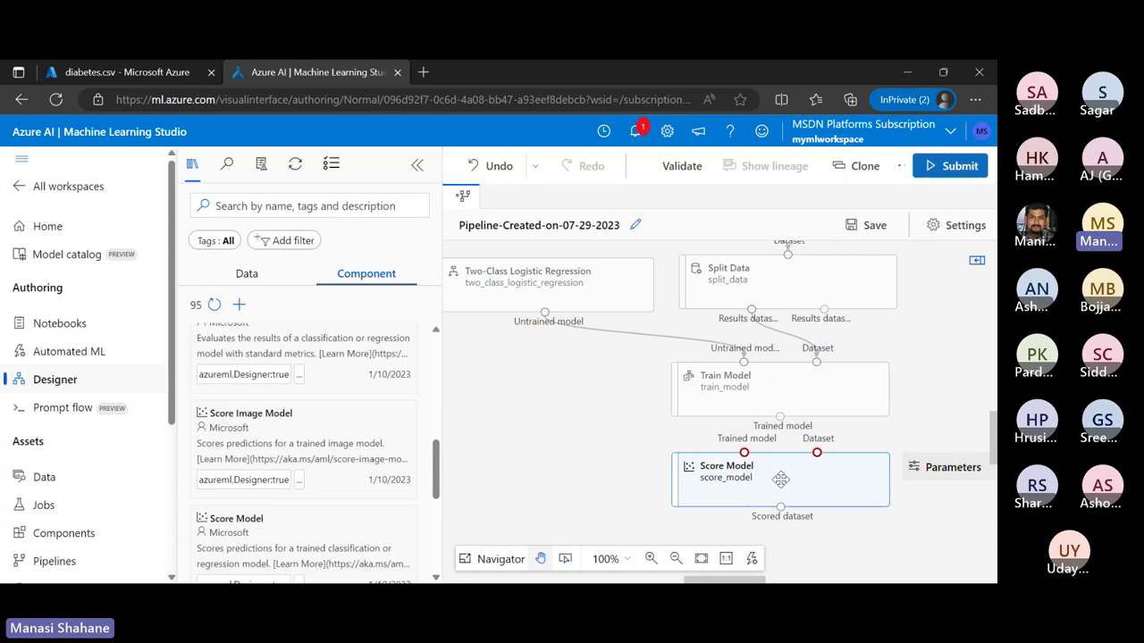
drag(780, 417, 744, 452)
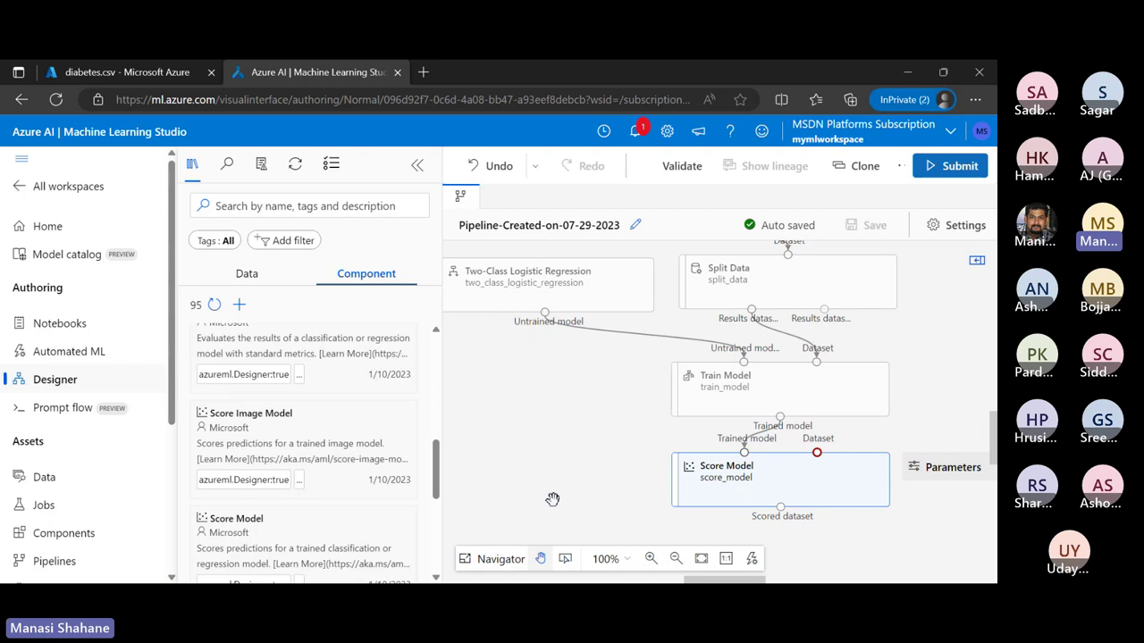
- Add the Evaluate Model component below Score Model and connect the scored dataset to its first input
scroll(552, 499, down, 5)
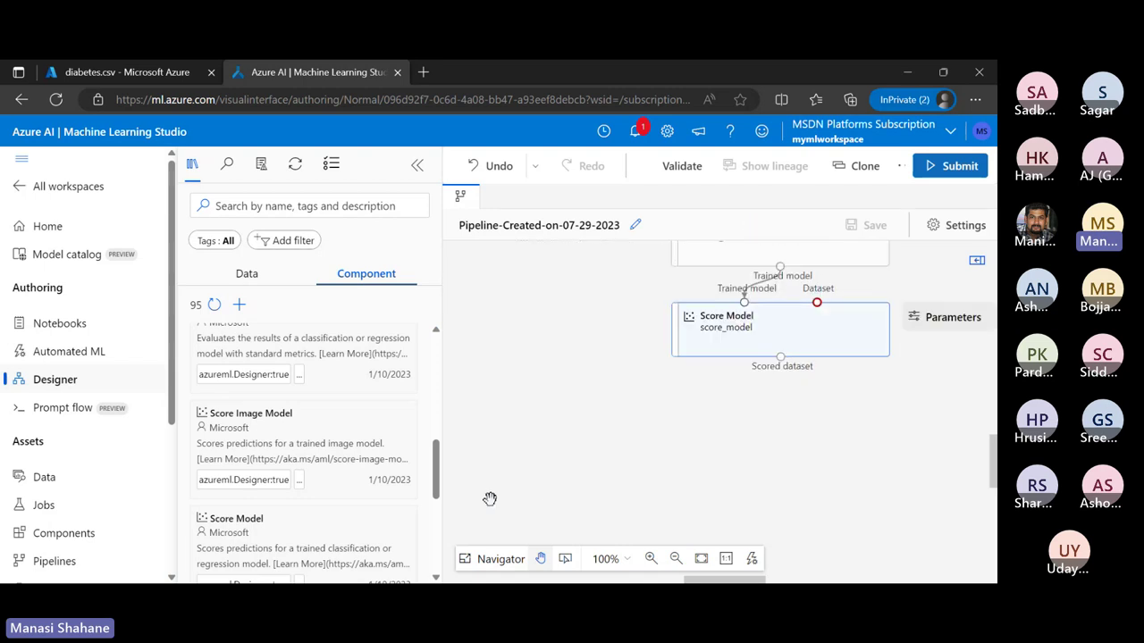
mouse_move(335, 514)
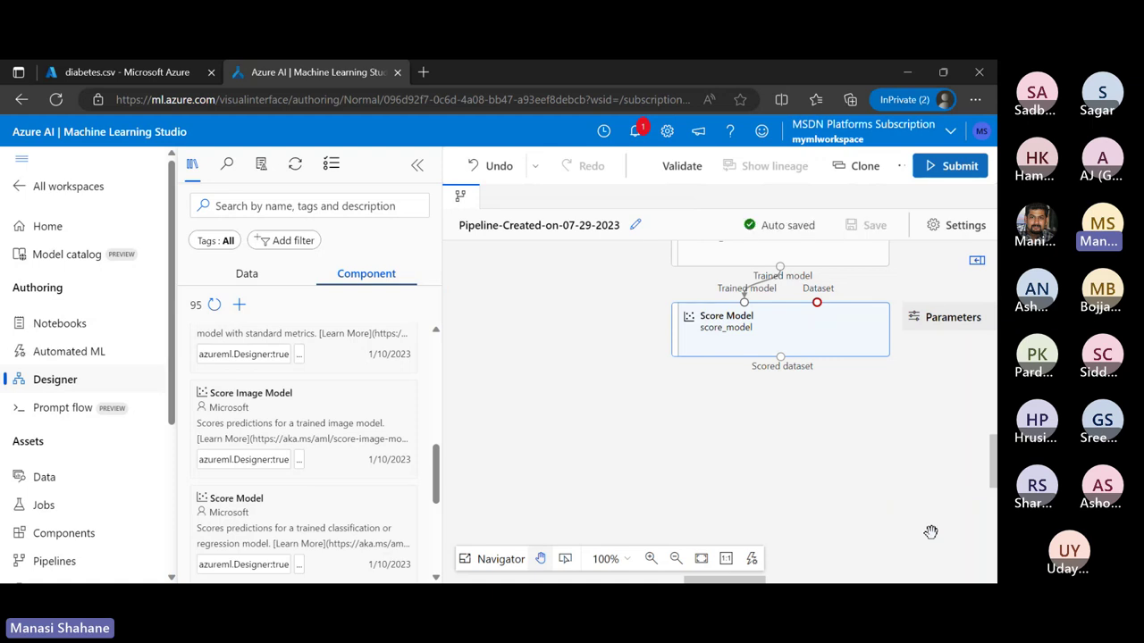
scroll(930, 533, up, 3)
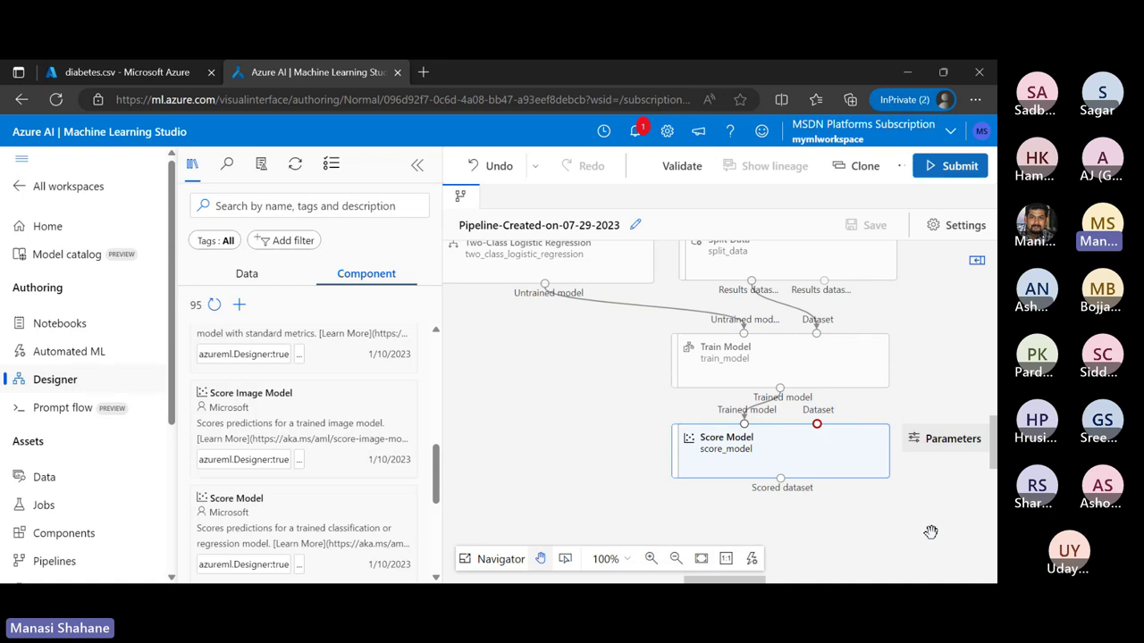
mouse_move(285, 479)
scroll(285, 483, up, 1)
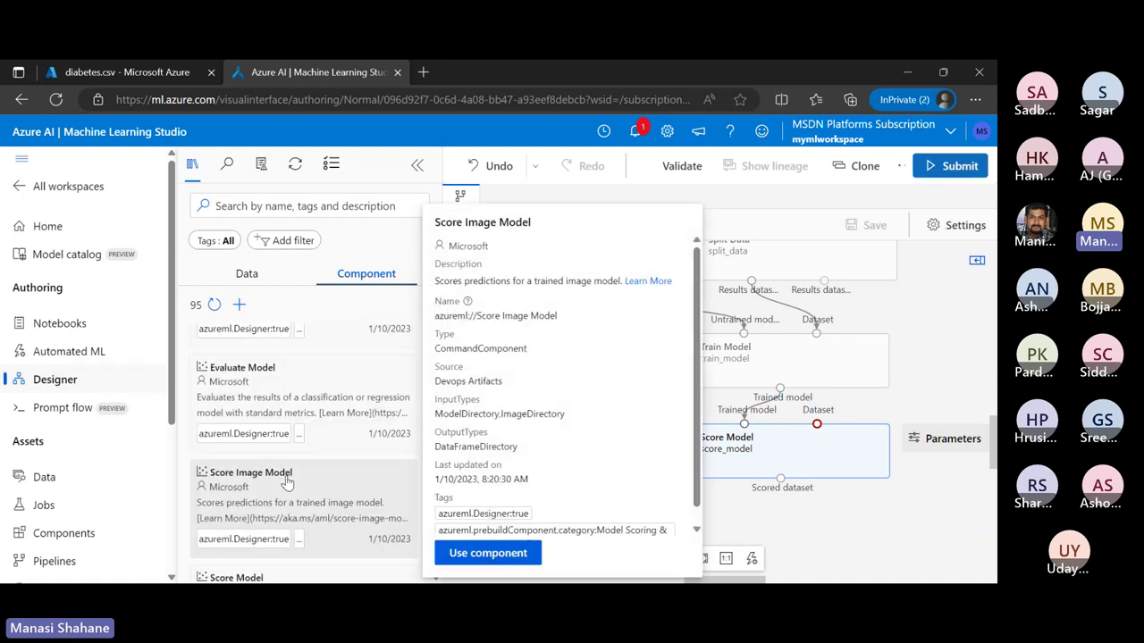
drag(279, 406, 783, 531)
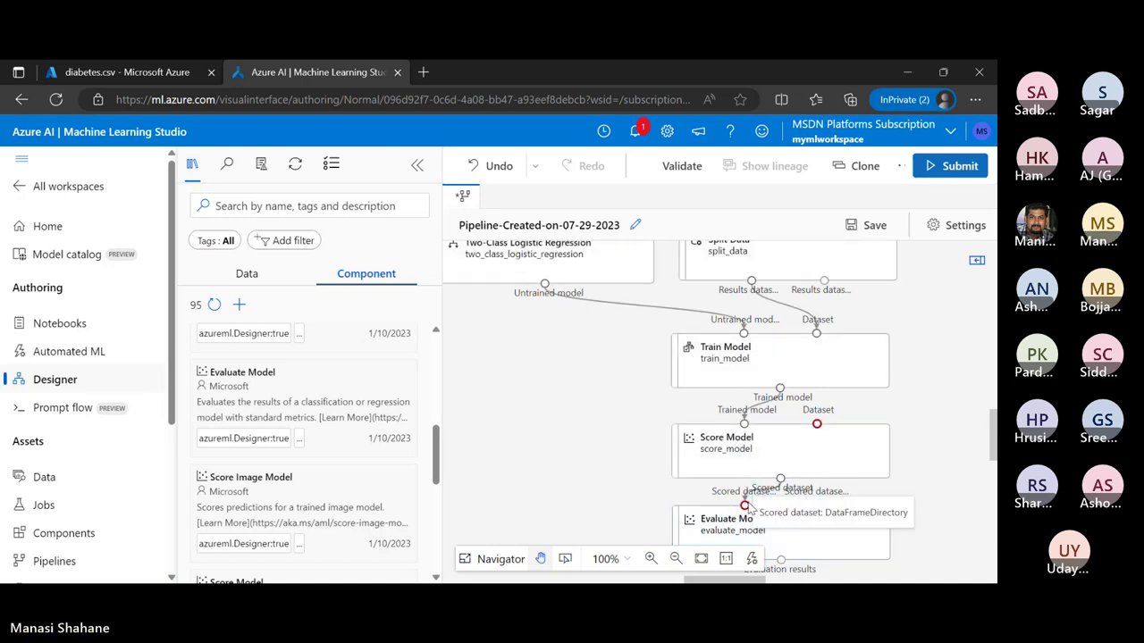
- Collapse the component library and review the pipeline's components and connections from diabetesdataset down to Evaluate Model
click(416, 165)
scroll(750, 432, down, 1)
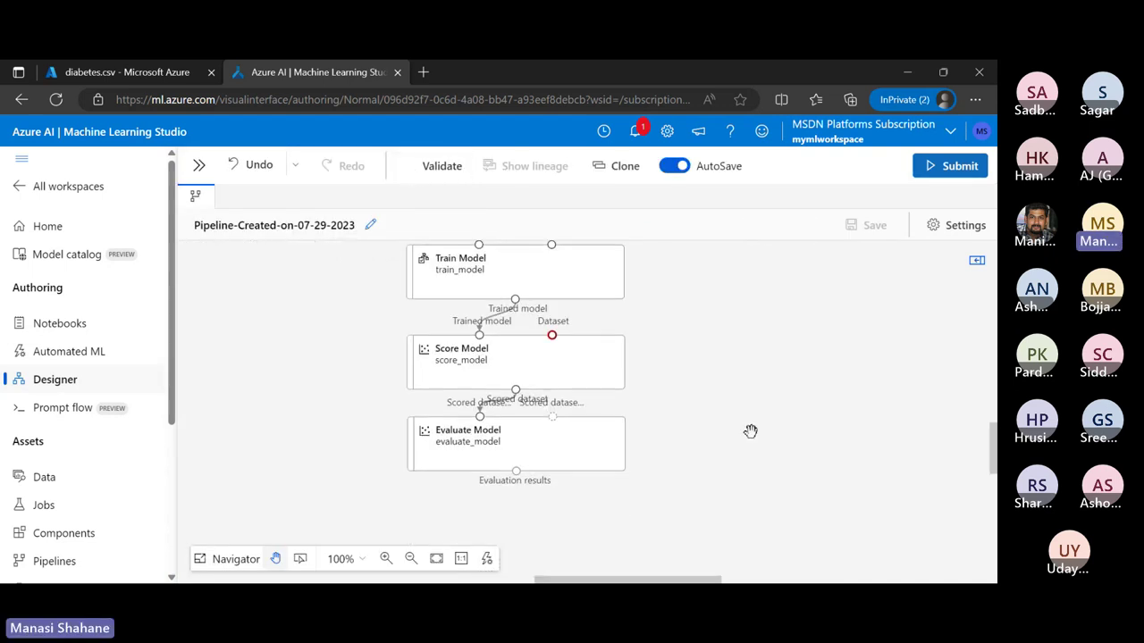
scroll(751, 431, up, 5)
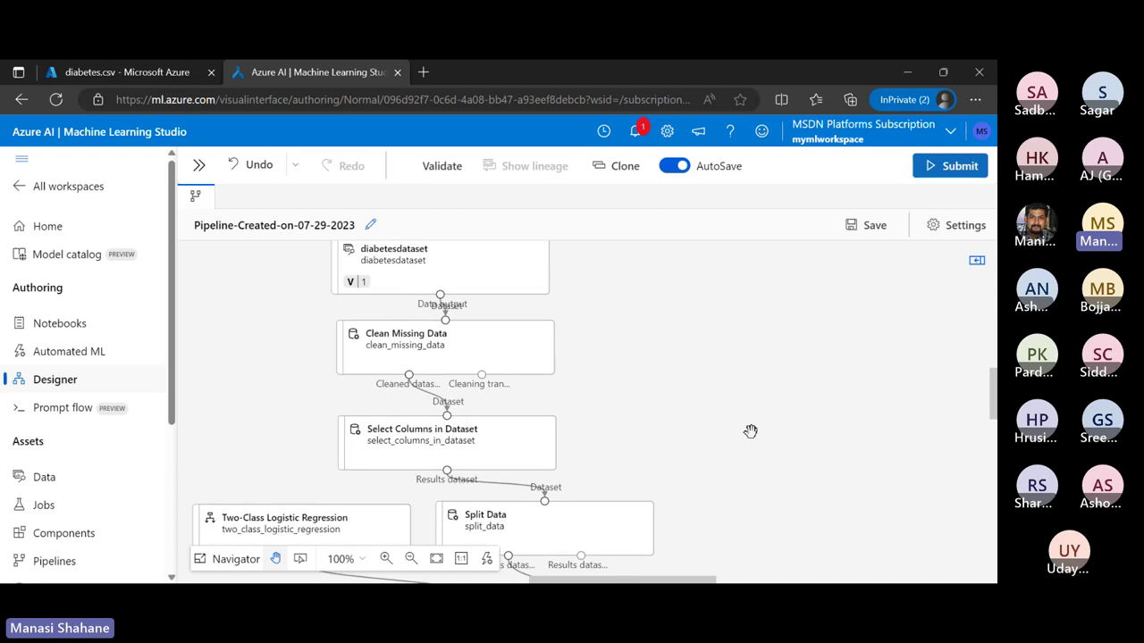
scroll(750, 432, up, 1)
scroll(750, 431, down, 2)
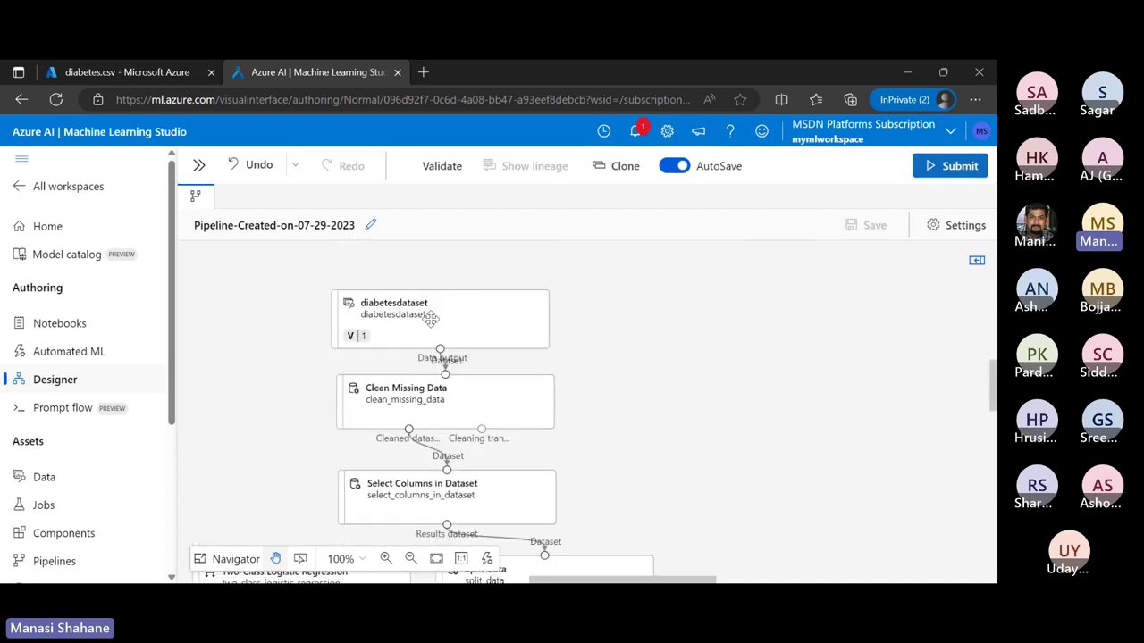
scroll(496, 439, down, 1)
scroll(497, 439, down, 2)
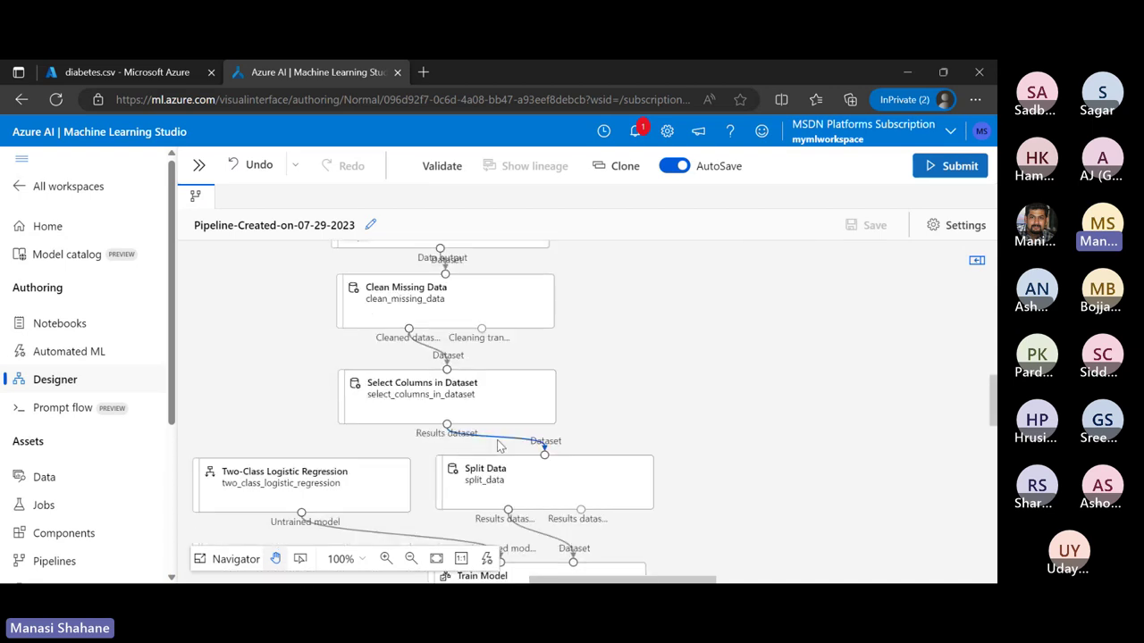
scroll(500, 446, down, 4)
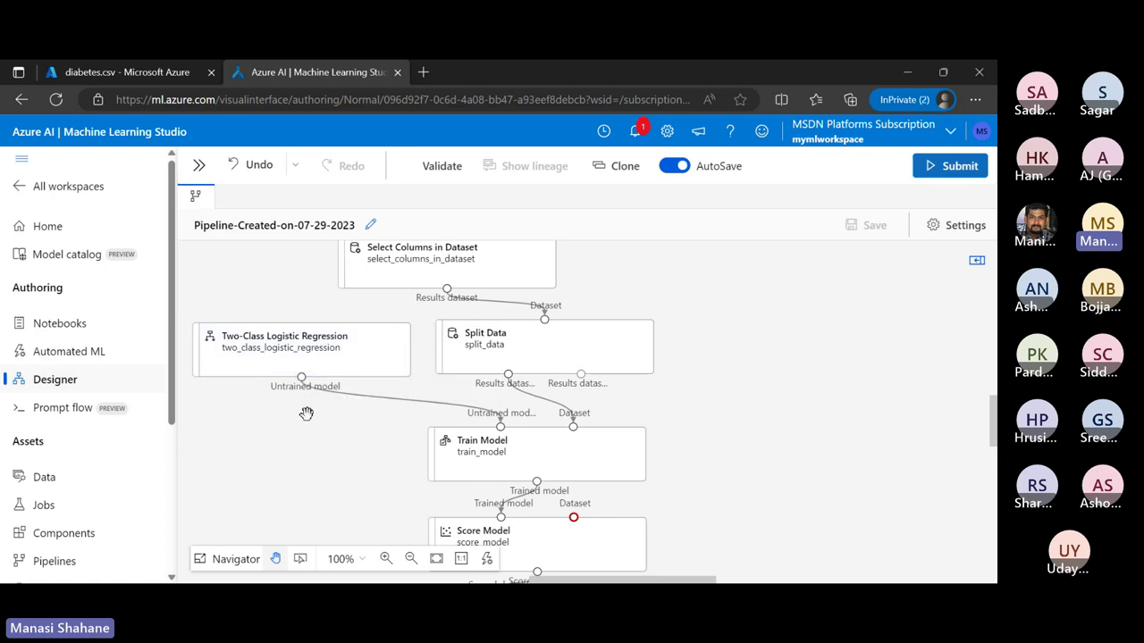
- Check the pipeline from Clean Missing Data to Evaluate Model and try to submit it to trigger graph validation
scroll(590, 456, down, 2)
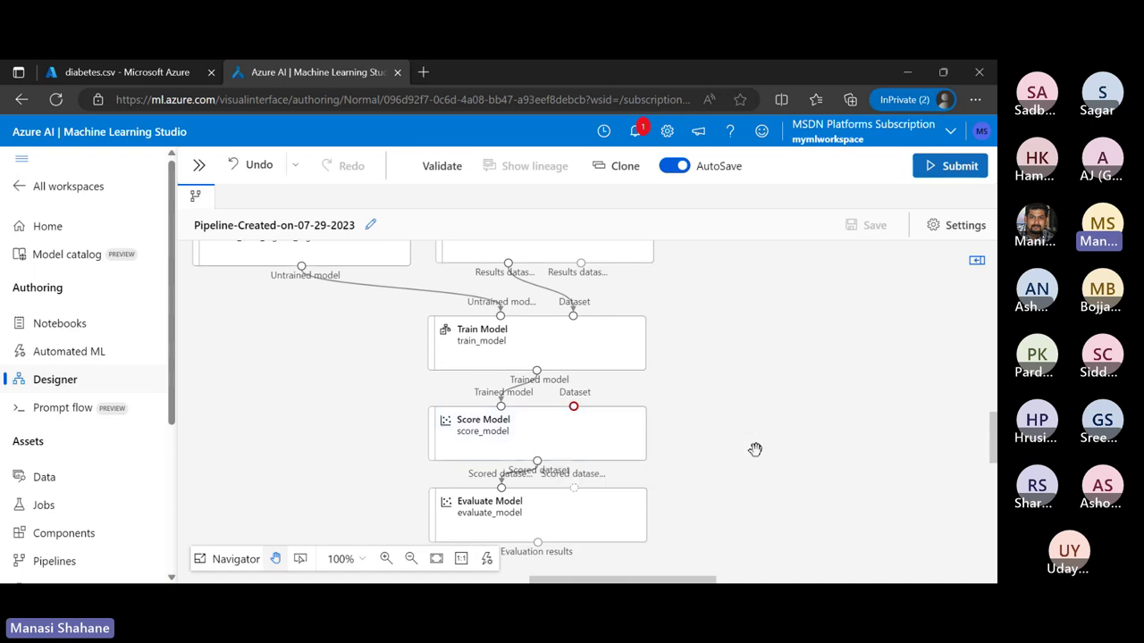
scroll(755, 449, down, 1)
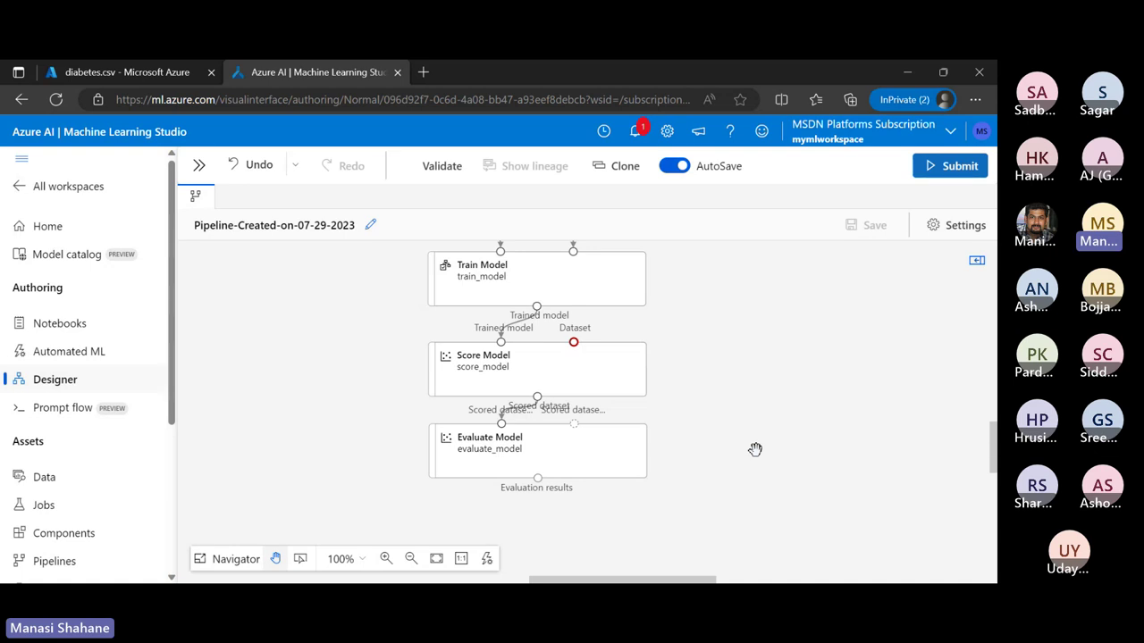
scroll(755, 449, up, 1)
scroll(755, 449, up, 3)
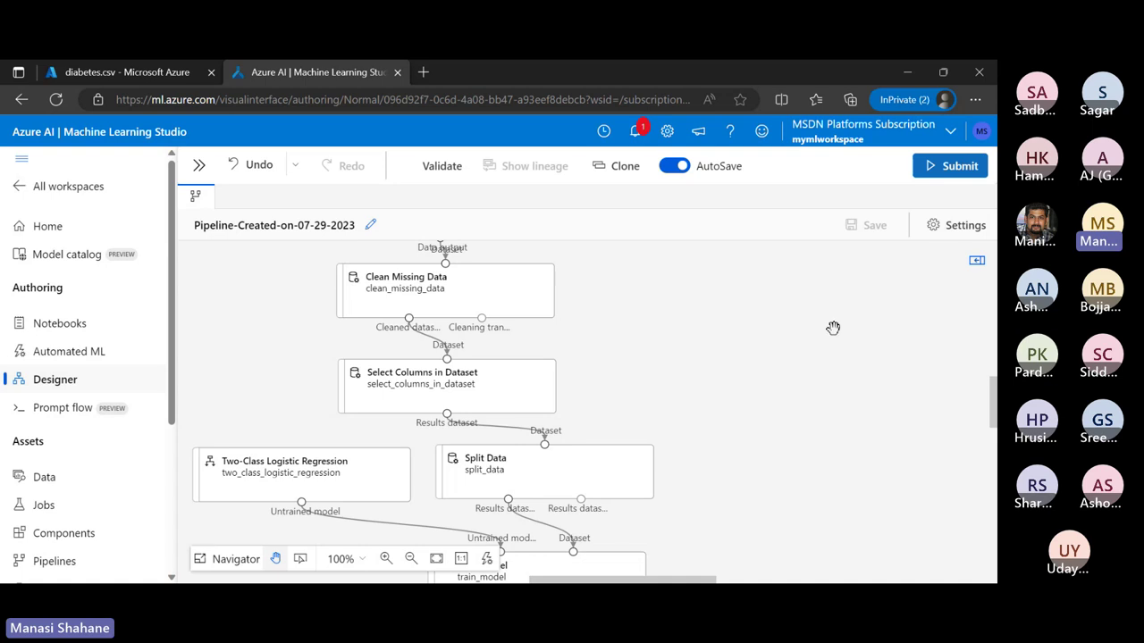
click(971, 178)
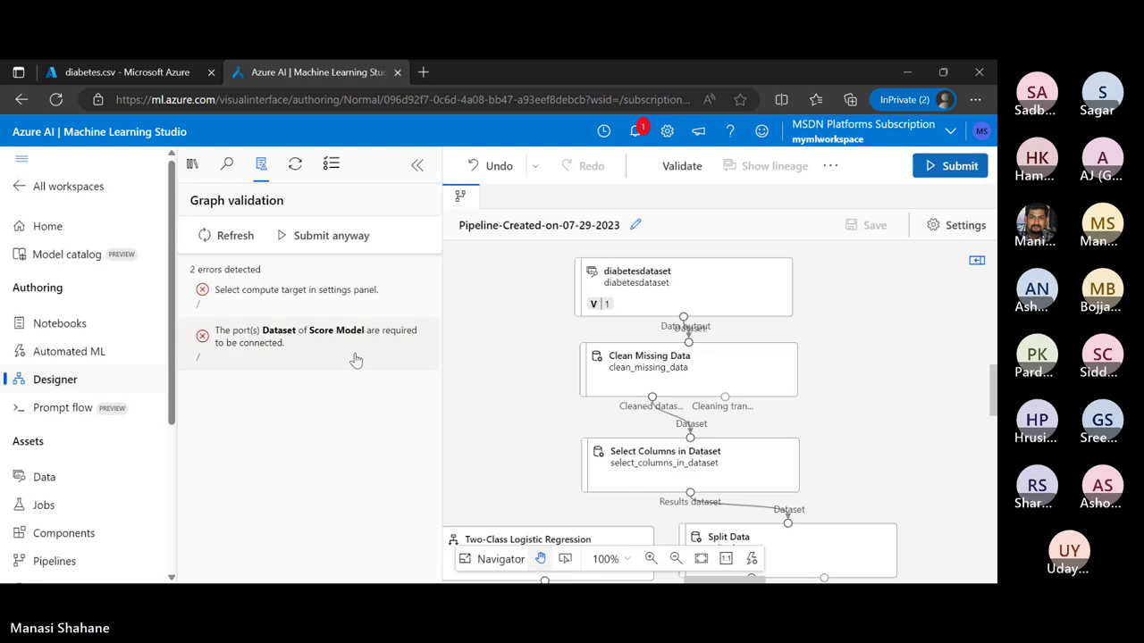
- Connect the second results dataset output of Split Data to the Dataset input of Score Model
scroll(874, 437, down, 1)
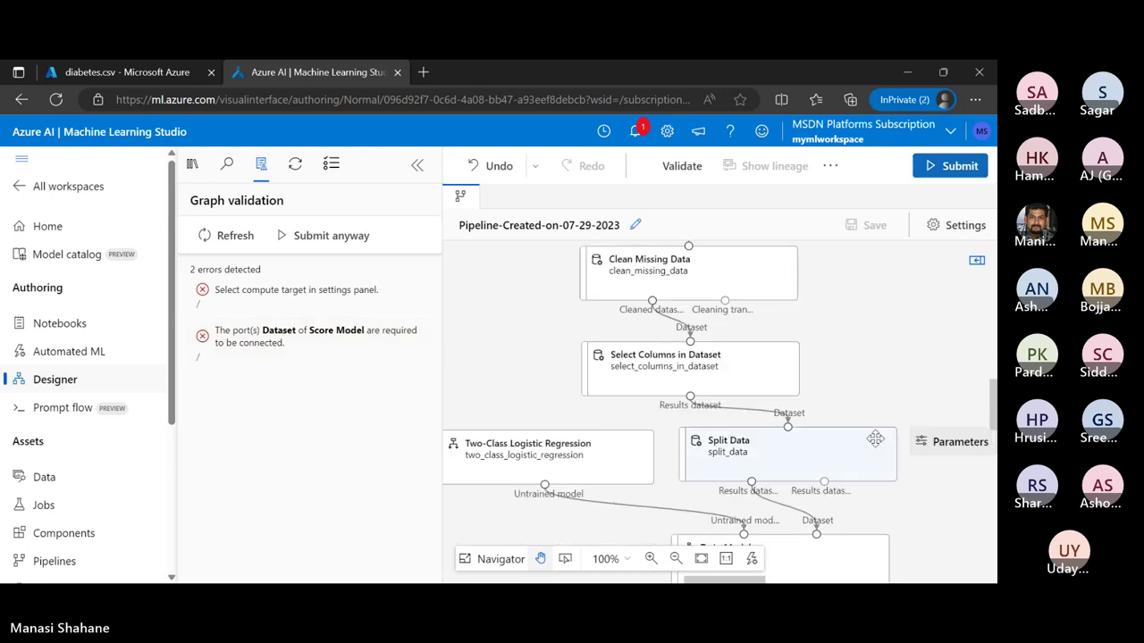
scroll(874, 438, down, 2)
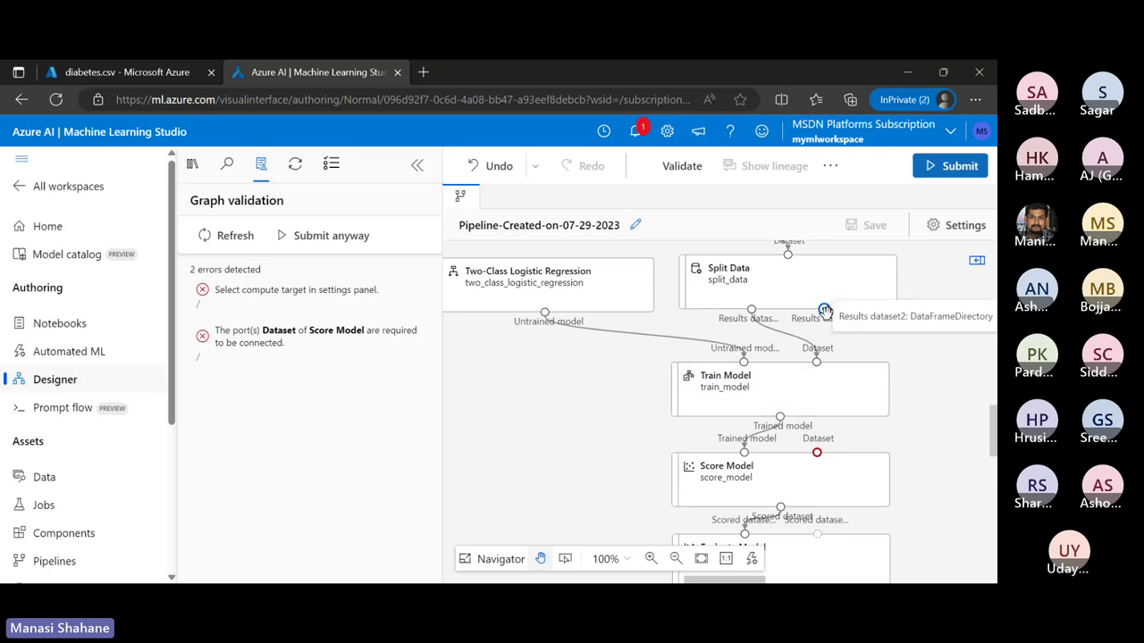
drag(824, 311, 818, 456)
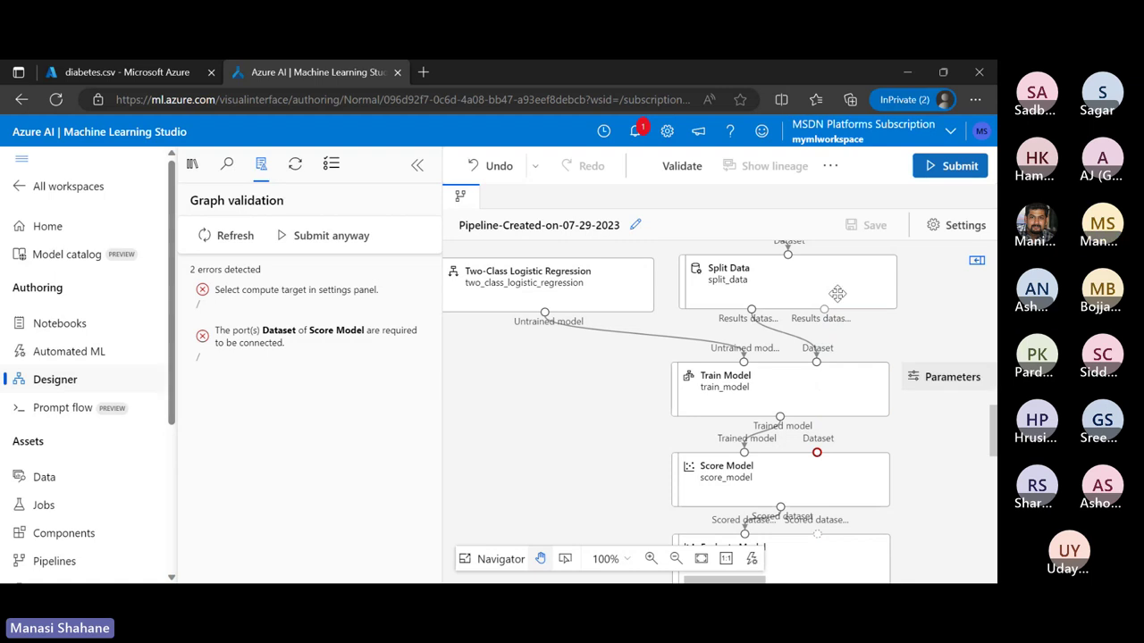
drag(823, 311, 819, 454)
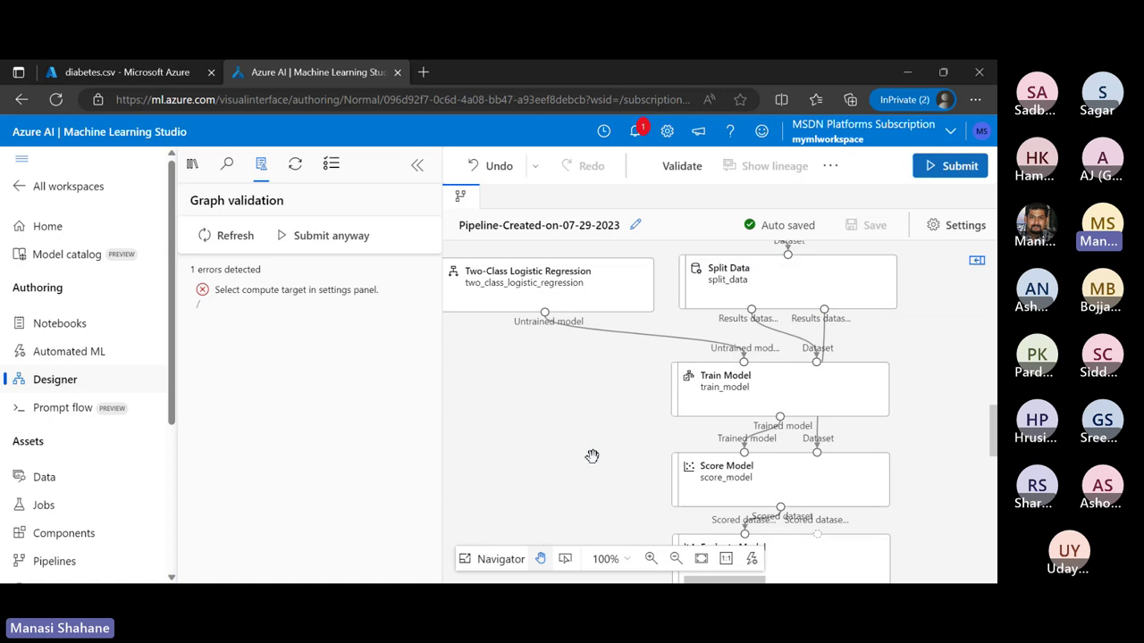
- Set the pipeline's default compute type to Compute instance and select myfirstcomputeinstance29
click(952, 170)
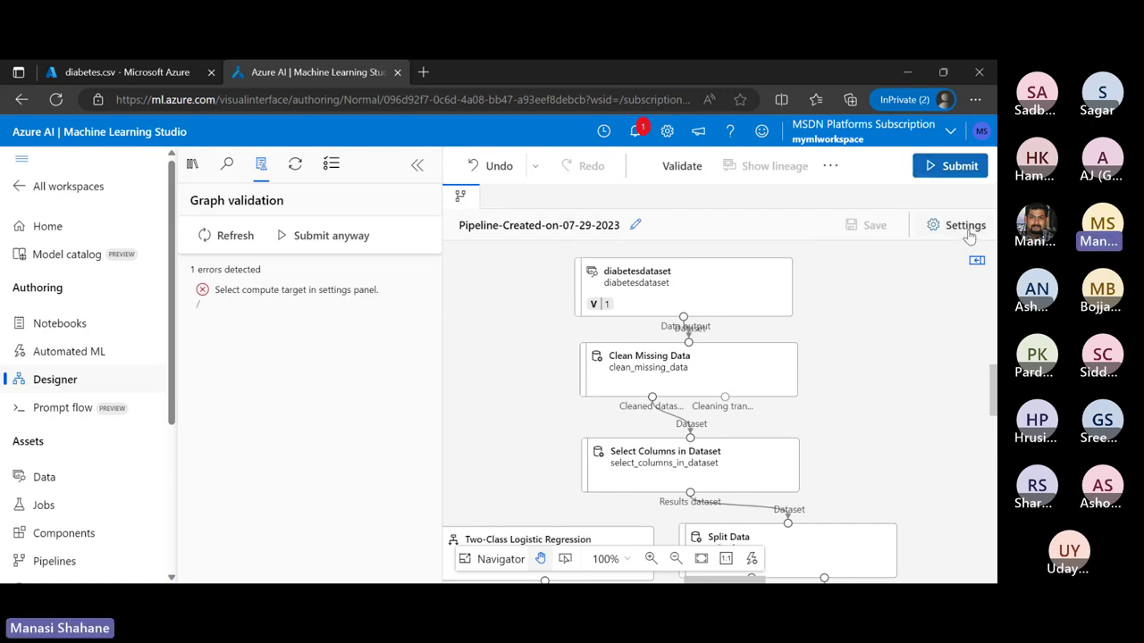
click(418, 164)
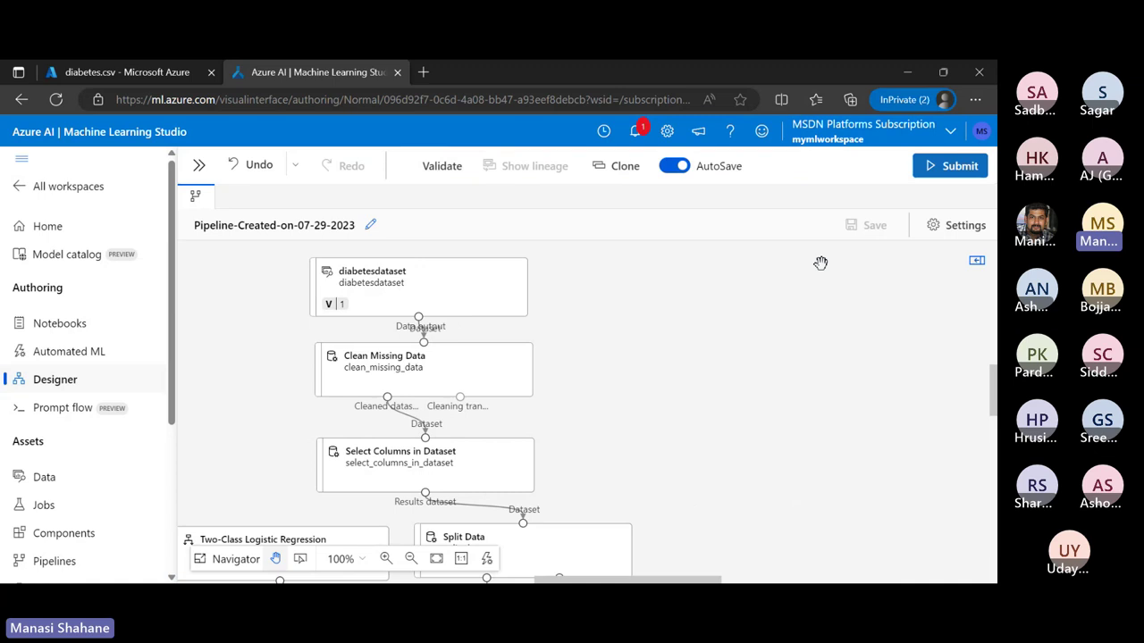
click(963, 226)
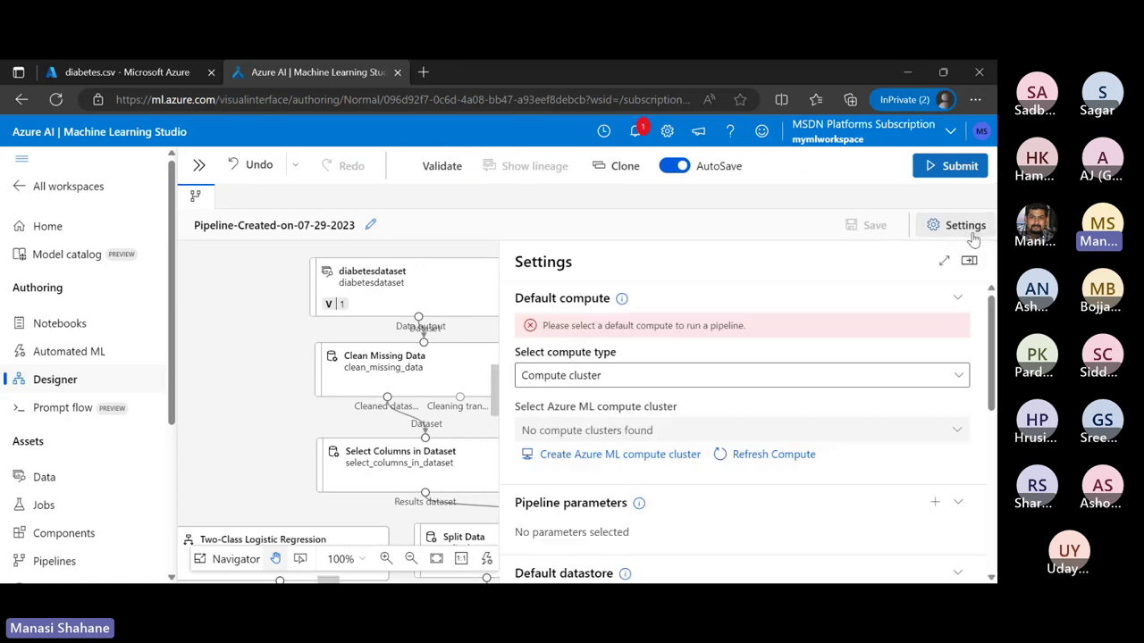
click(867, 384)
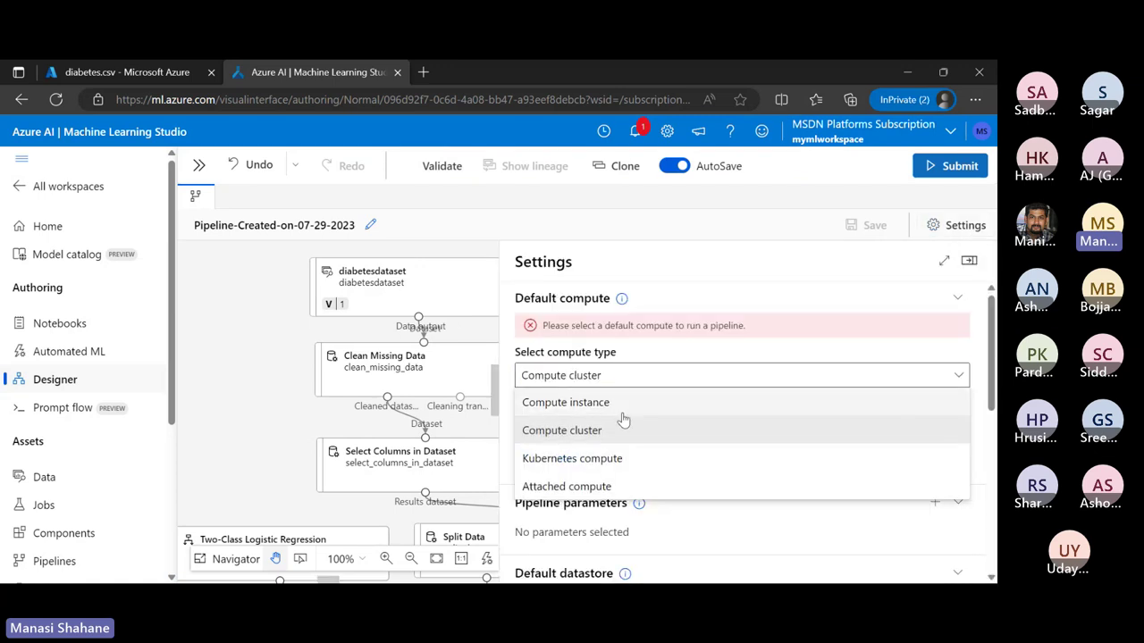
click(971, 230)
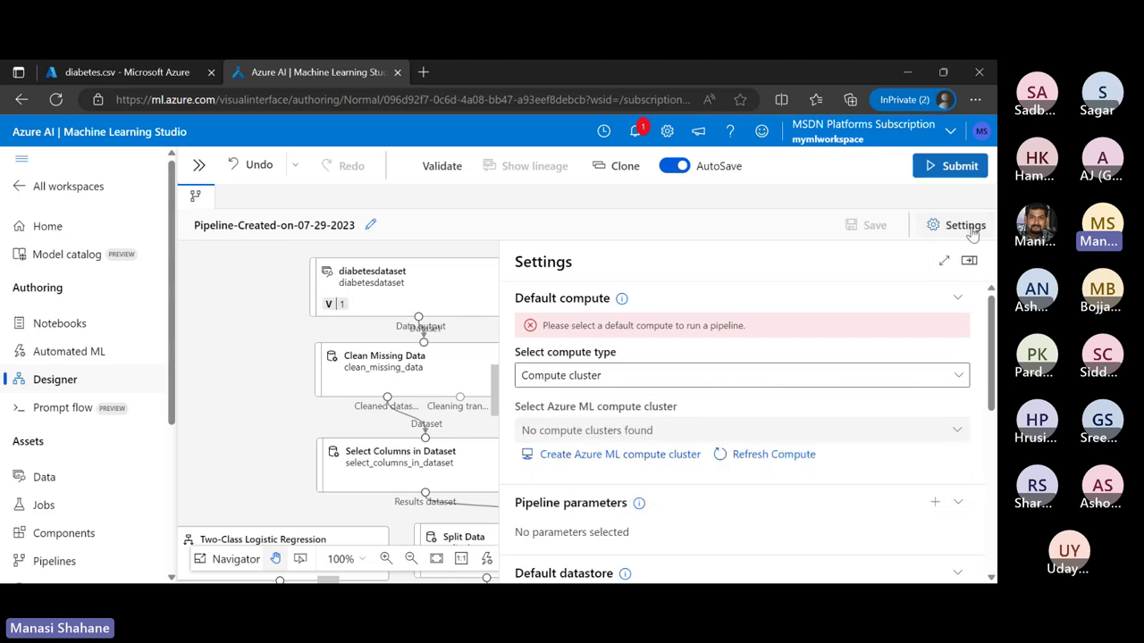
click(653, 384)
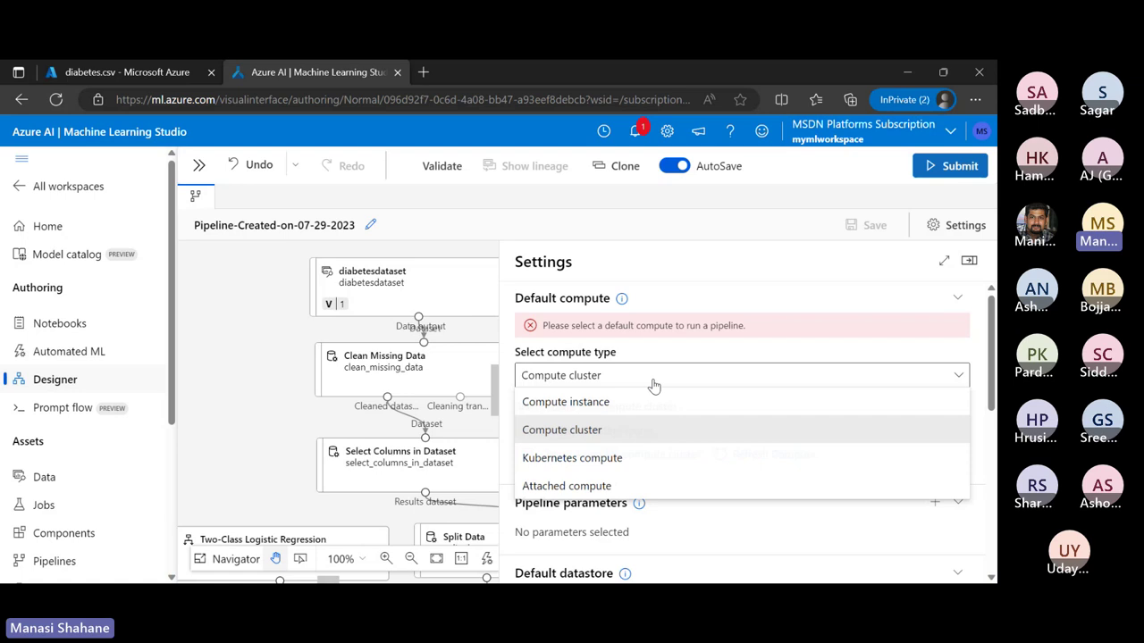
click(601, 409)
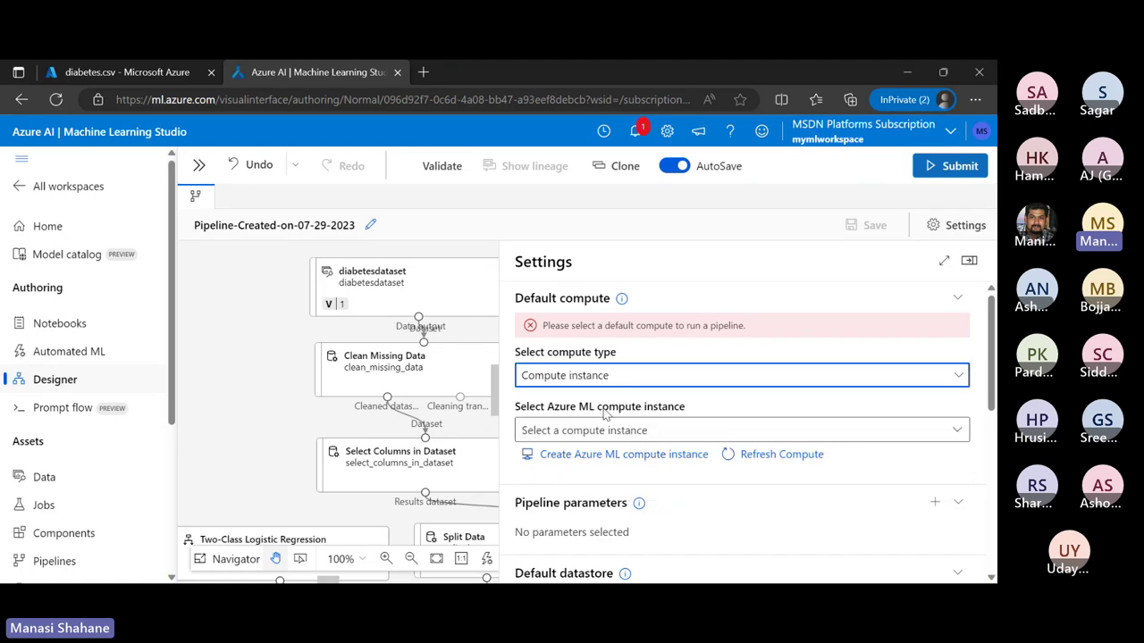
click(632, 427)
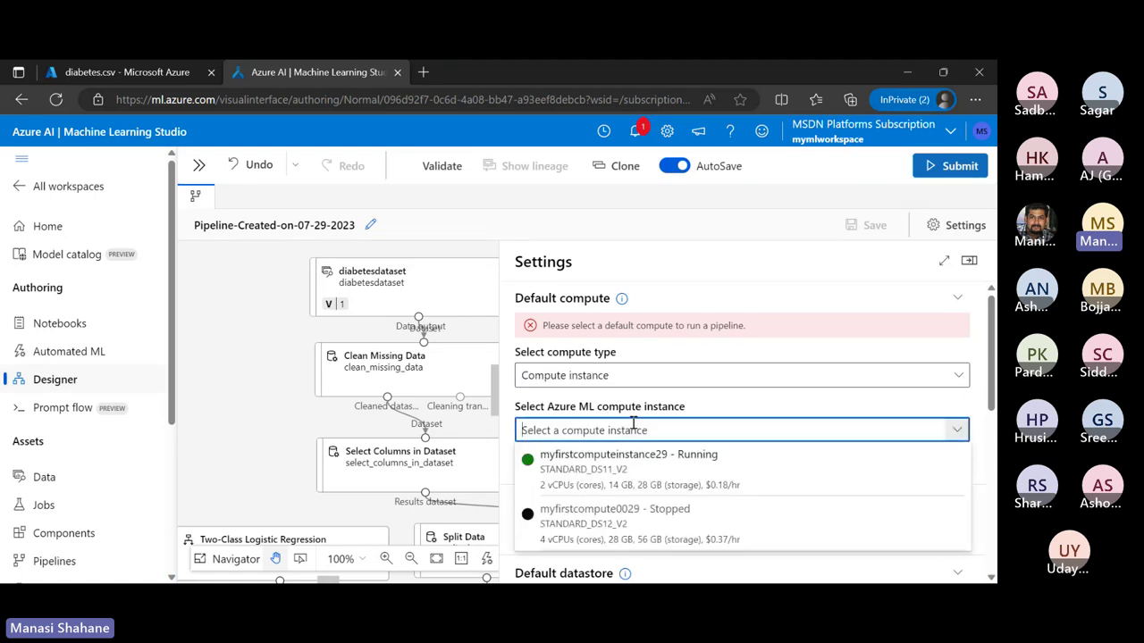
click(638, 470)
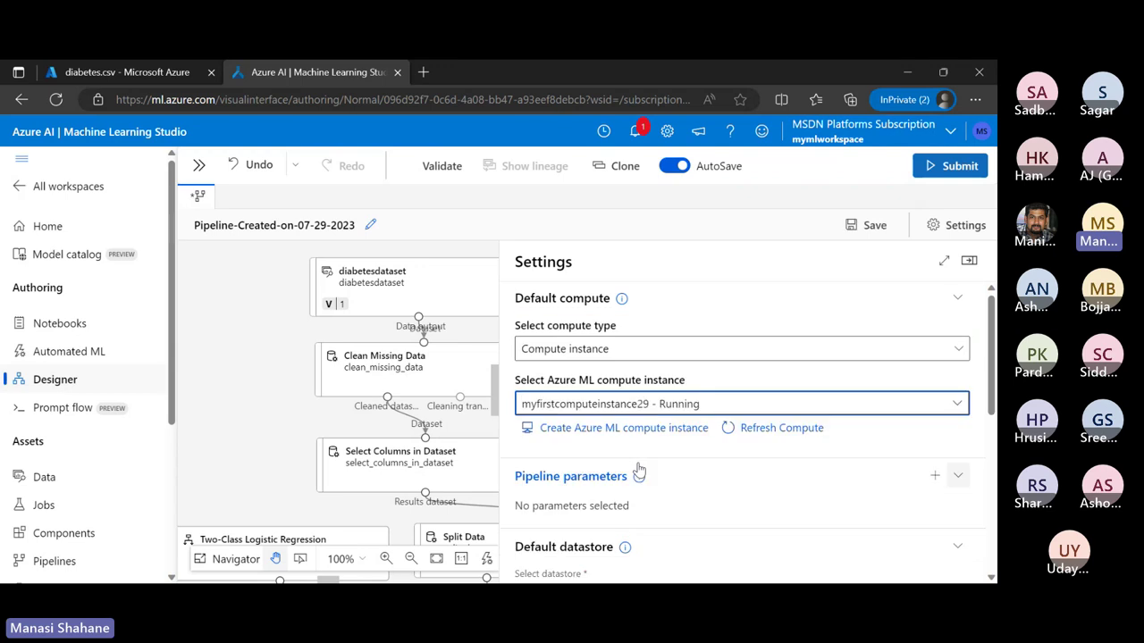
- Set the pipeline's default datastore to diabetesdatastore, check the compute selection and close the pipeline settings
scroll(638, 470, down, 3)
click(667, 484)
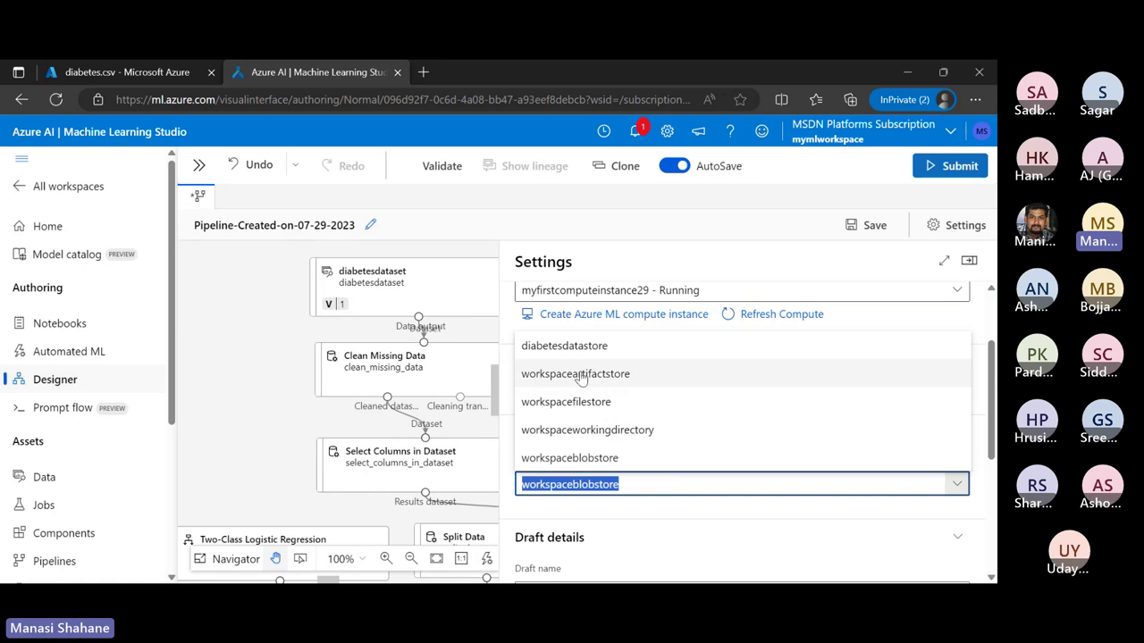
click(562, 350)
scroll(730, 467, down, 3)
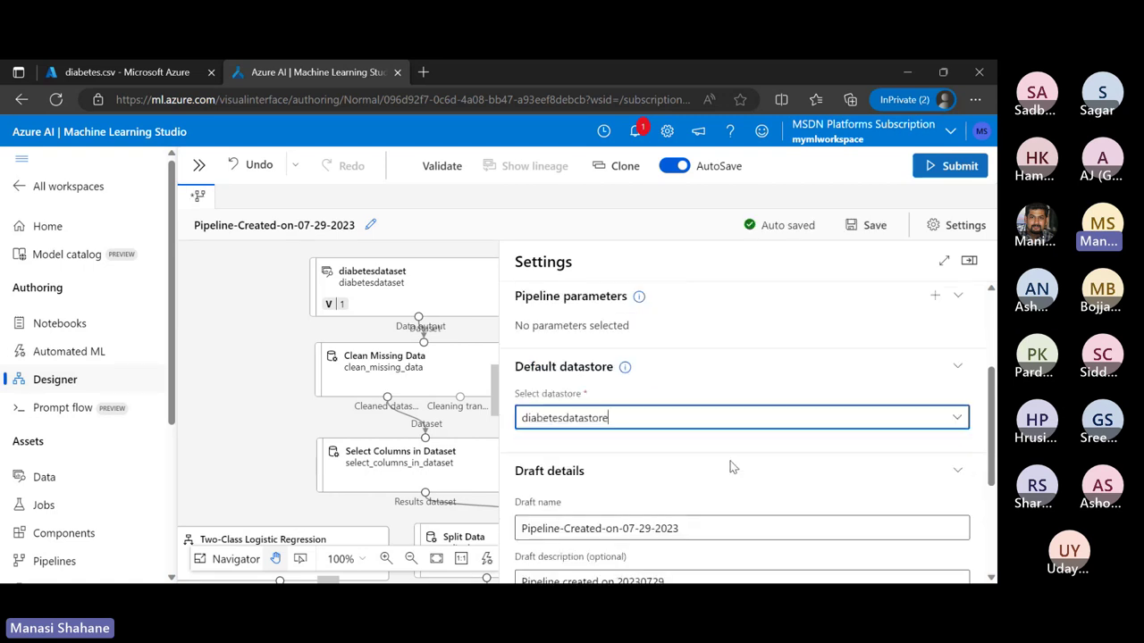
scroll(731, 467, up, 5)
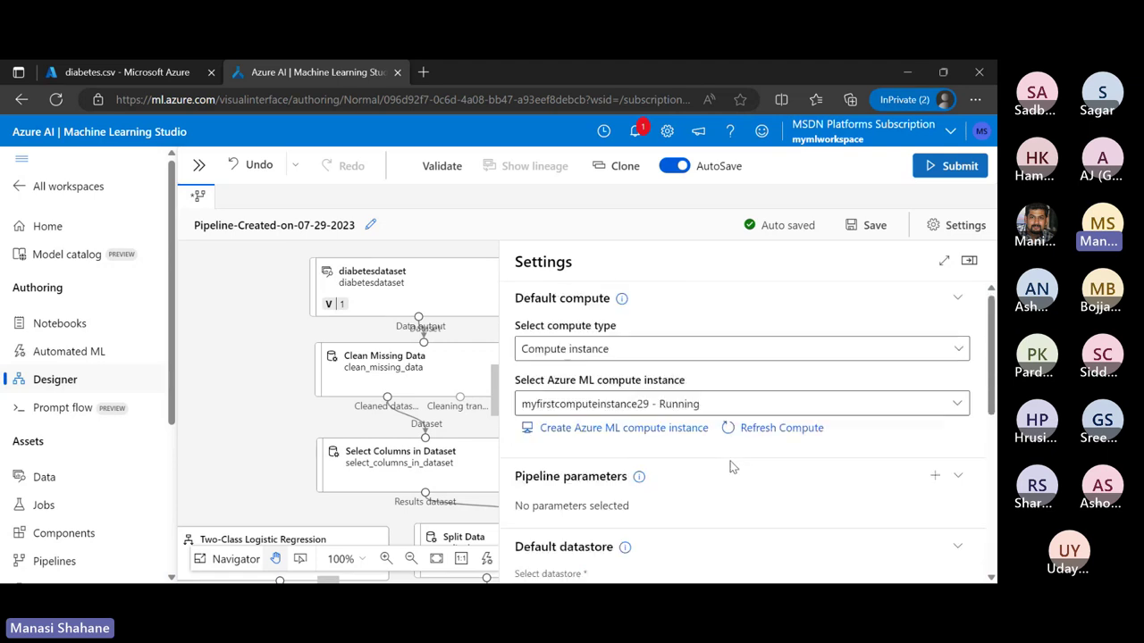
click(970, 261)
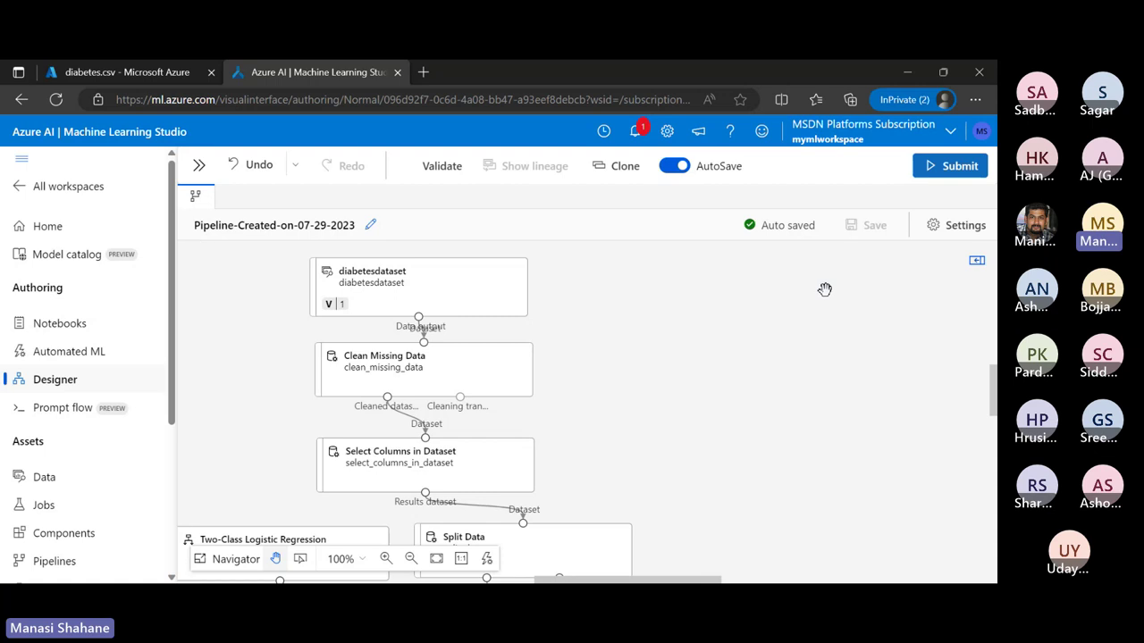
- Submit the pipeline job under a new experiment named diabetes-experiment
click(948, 168)
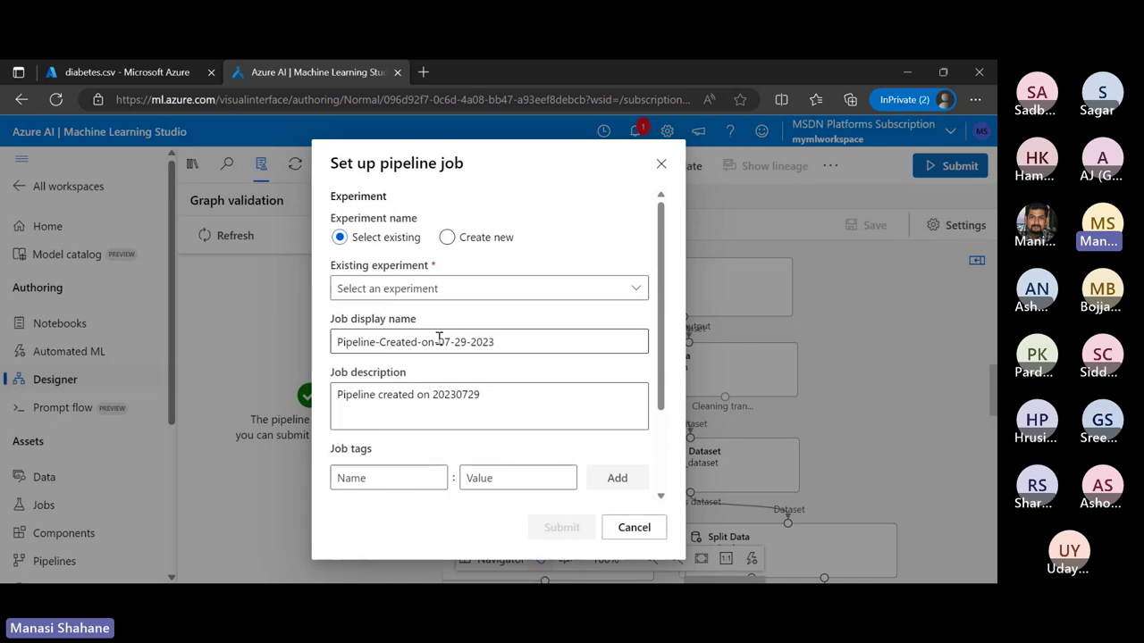
click(446, 239)
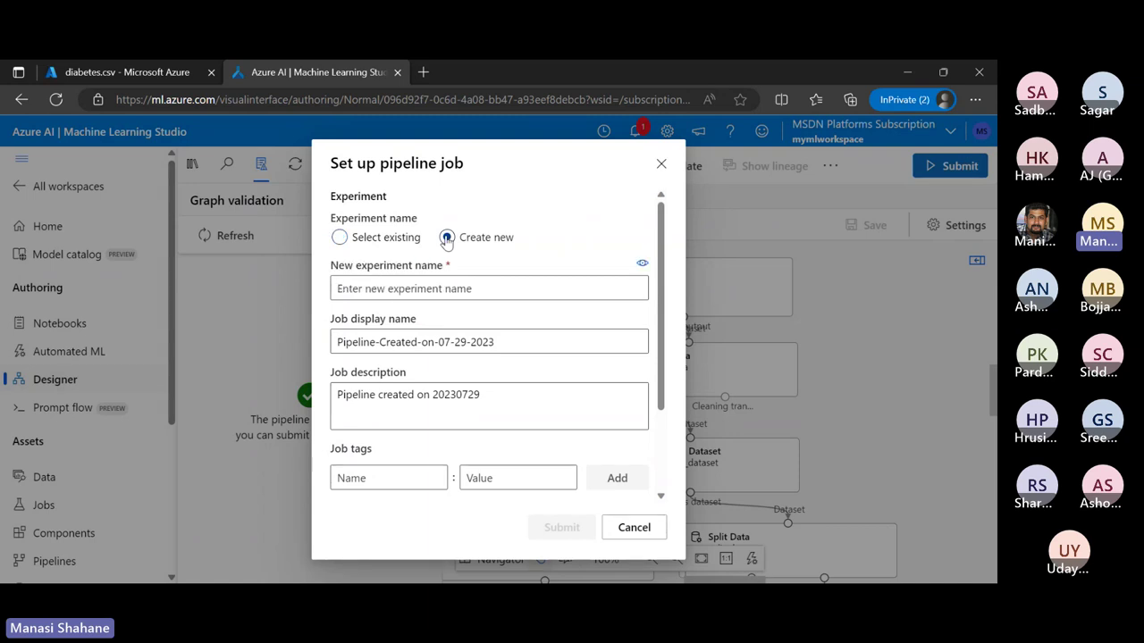
click(459, 281)
text(dia)
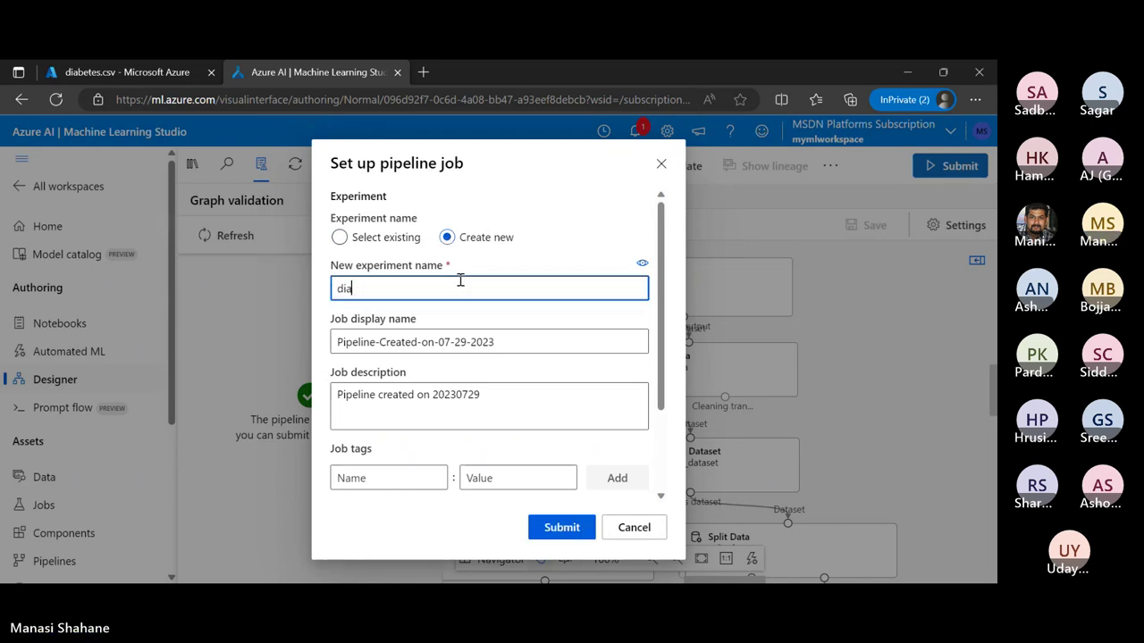
text(betes)
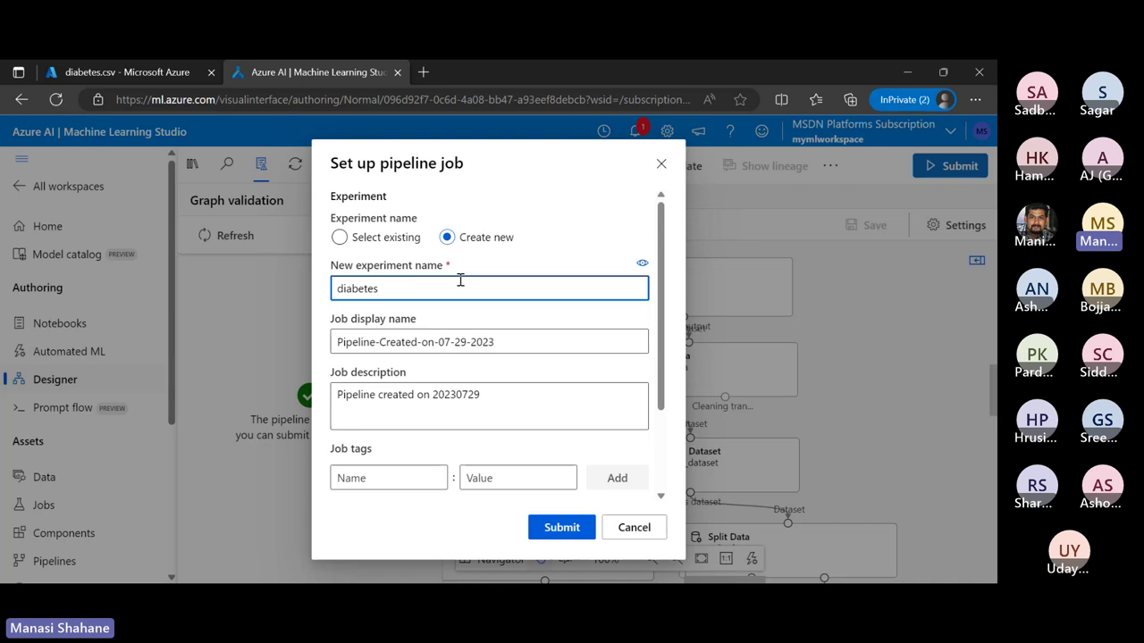
text(-experime)
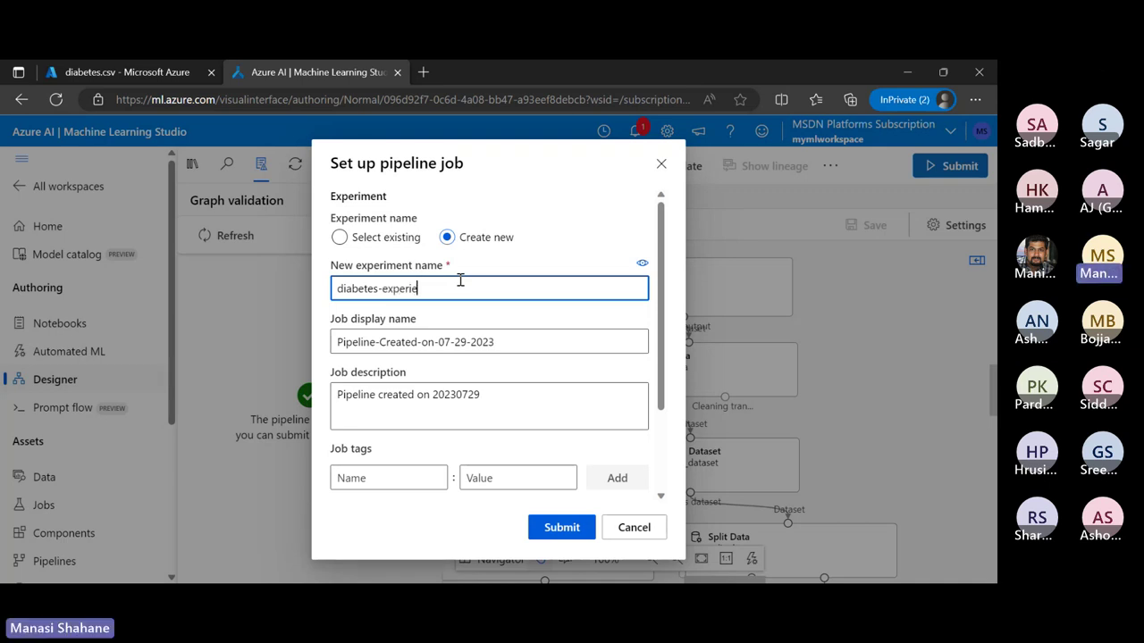
text(nt)
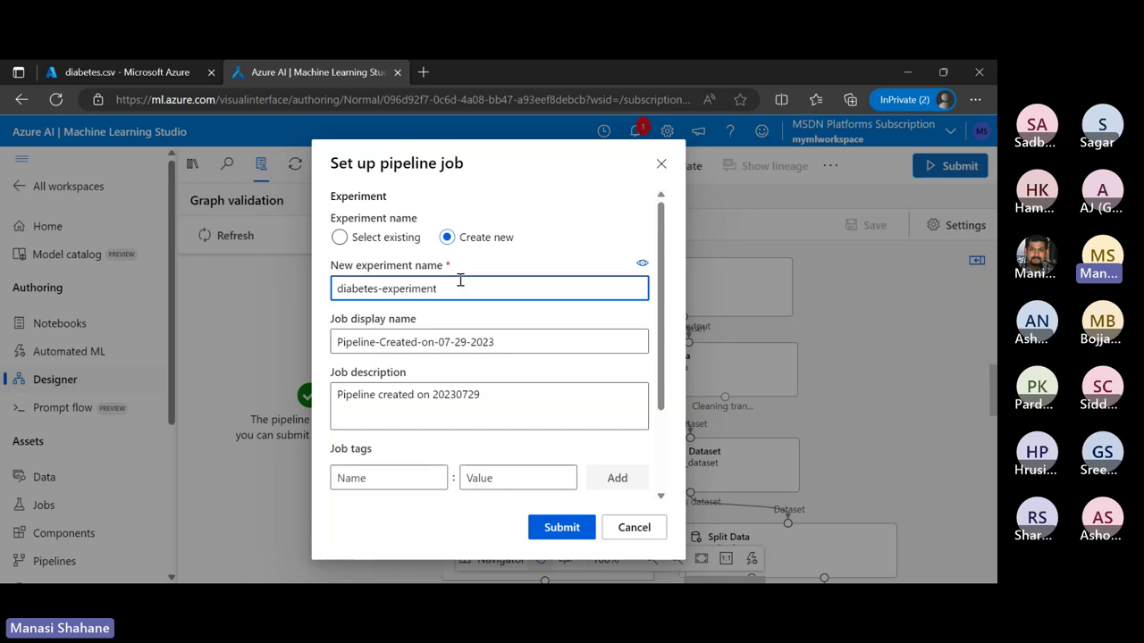
click(570, 528)
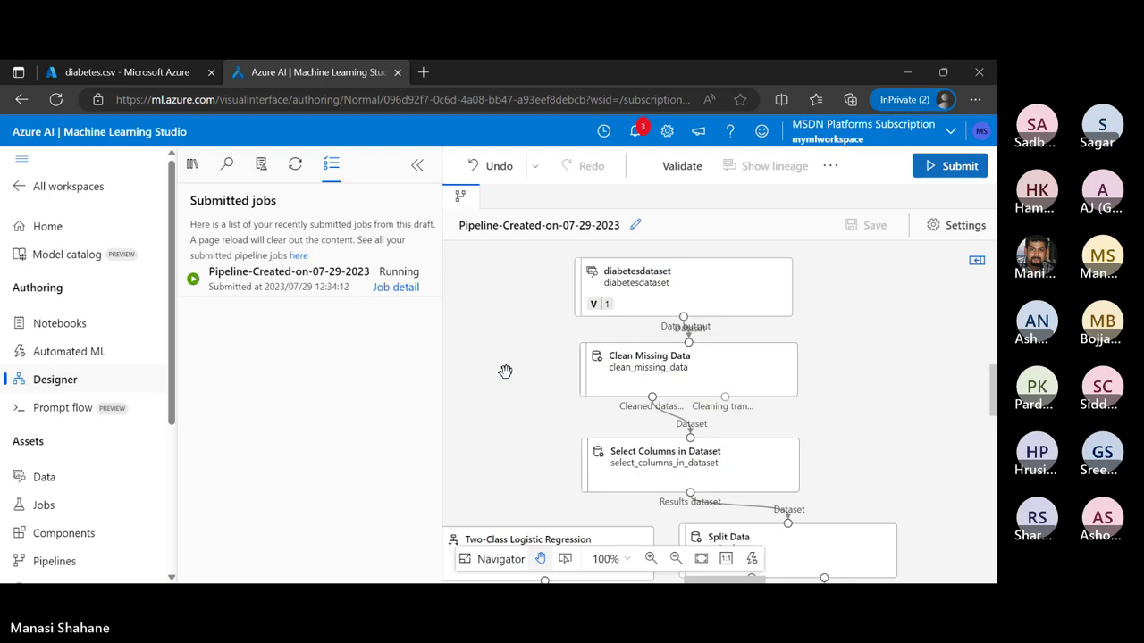
- Open the submitted job's details and check the run status of its components
click(402, 287)
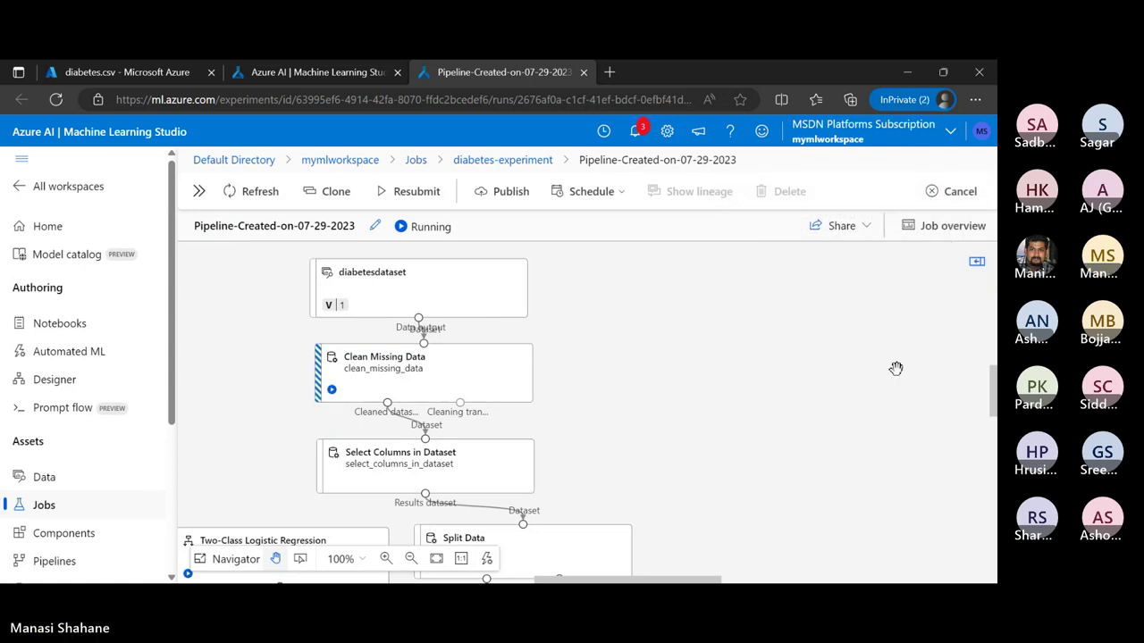
scroll(896, 368, down, 2)
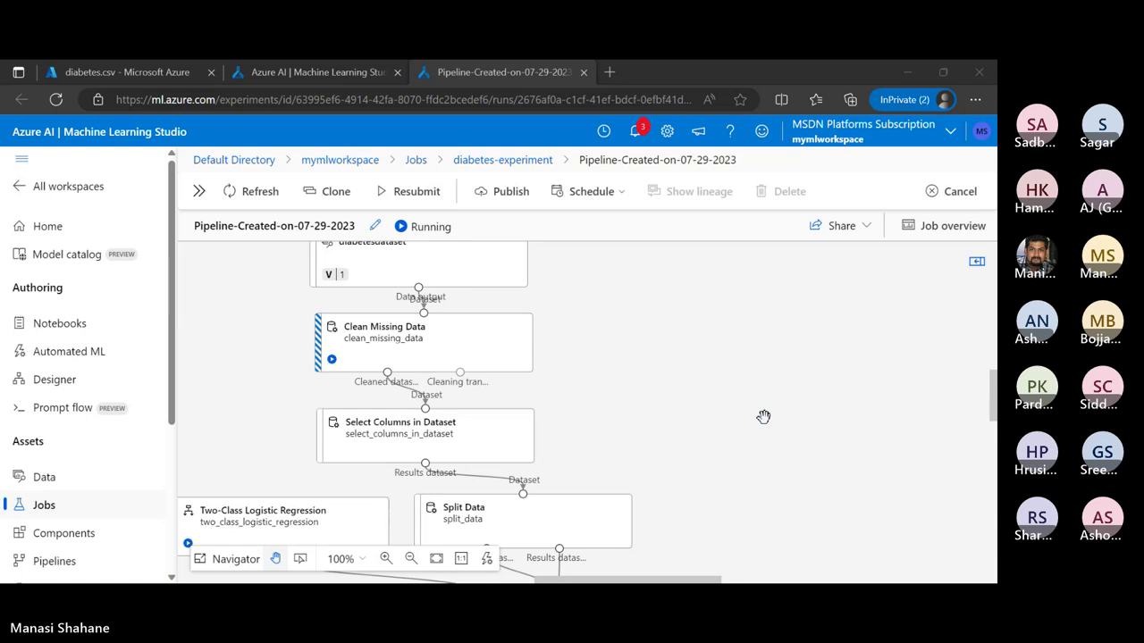
scroll(763, 417, down, 1)
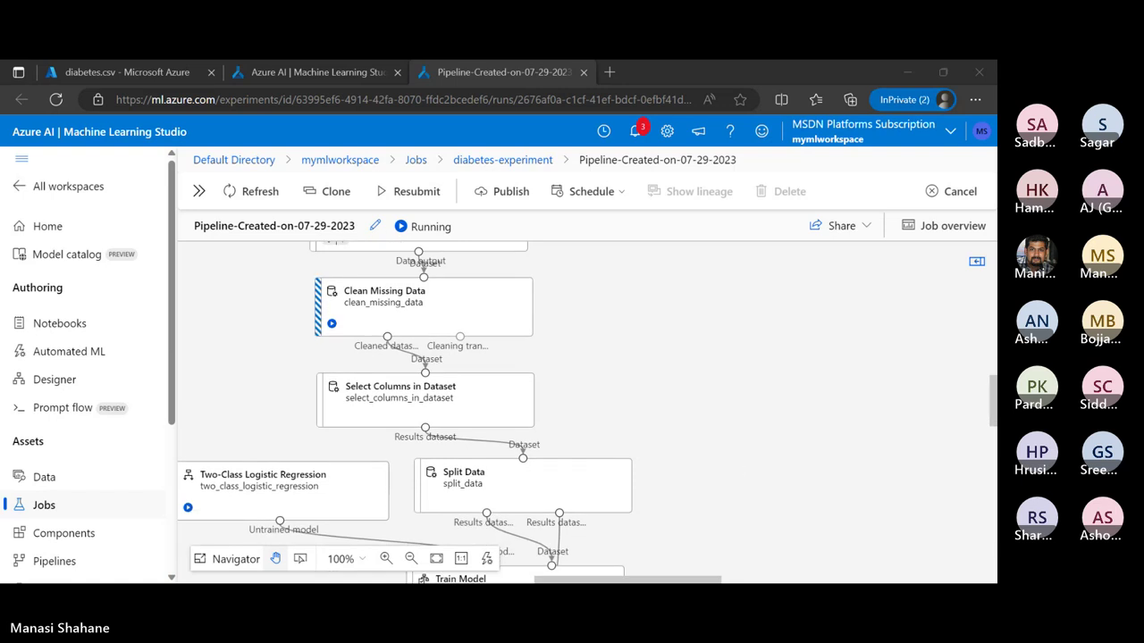
mouse_move(540, 498)
click(650, 359)
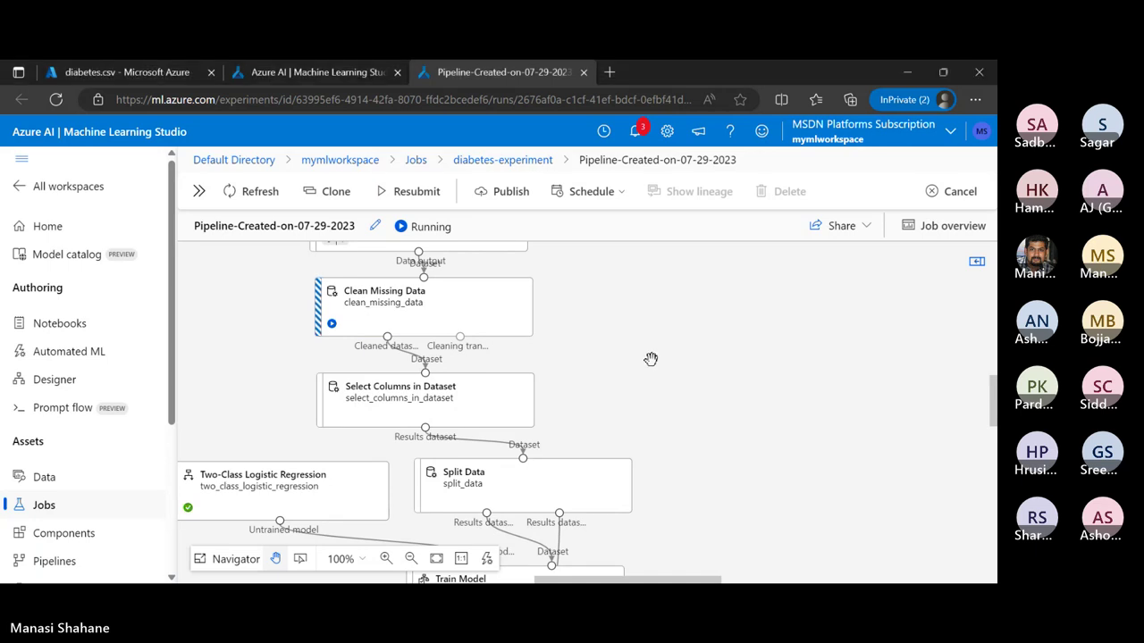
- Close the designer draft's browser tab and follow the job's progress from Clean Missing Data to Train Model
click(398, 72)
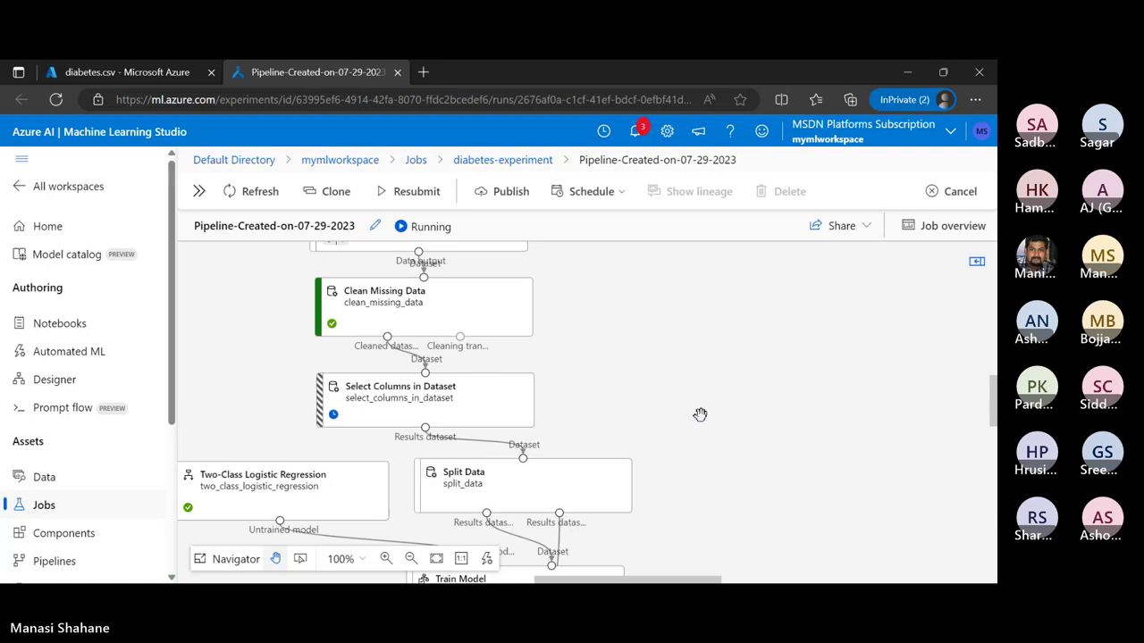
scroll(700, 415, left, 1)
scroll(700, 415, down, 3)
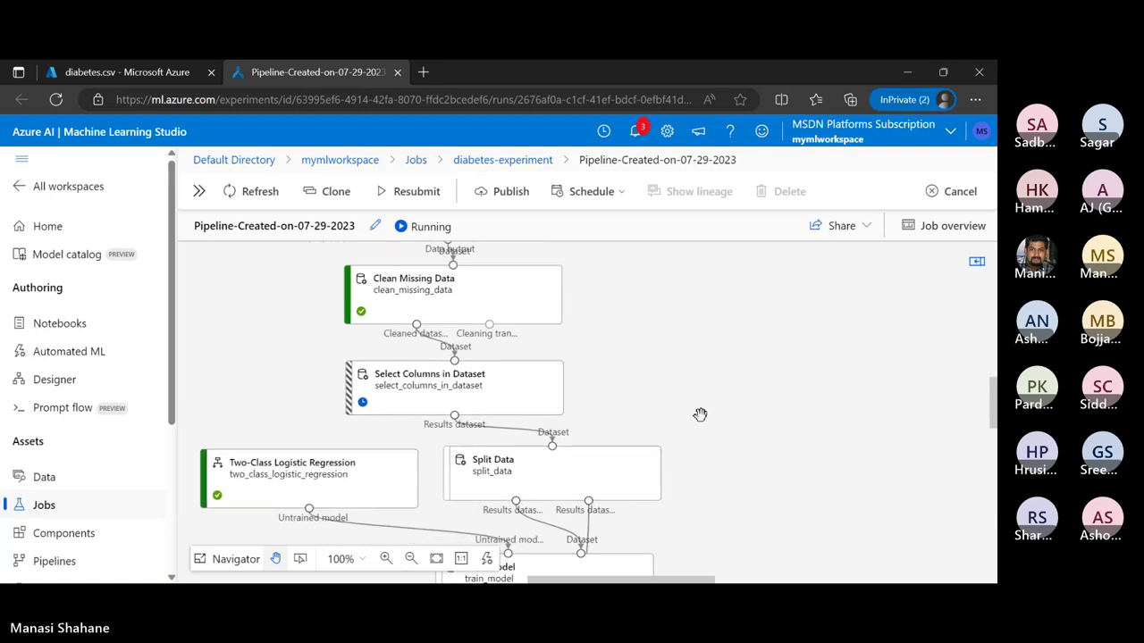
scroll(700, 415, up, 1)
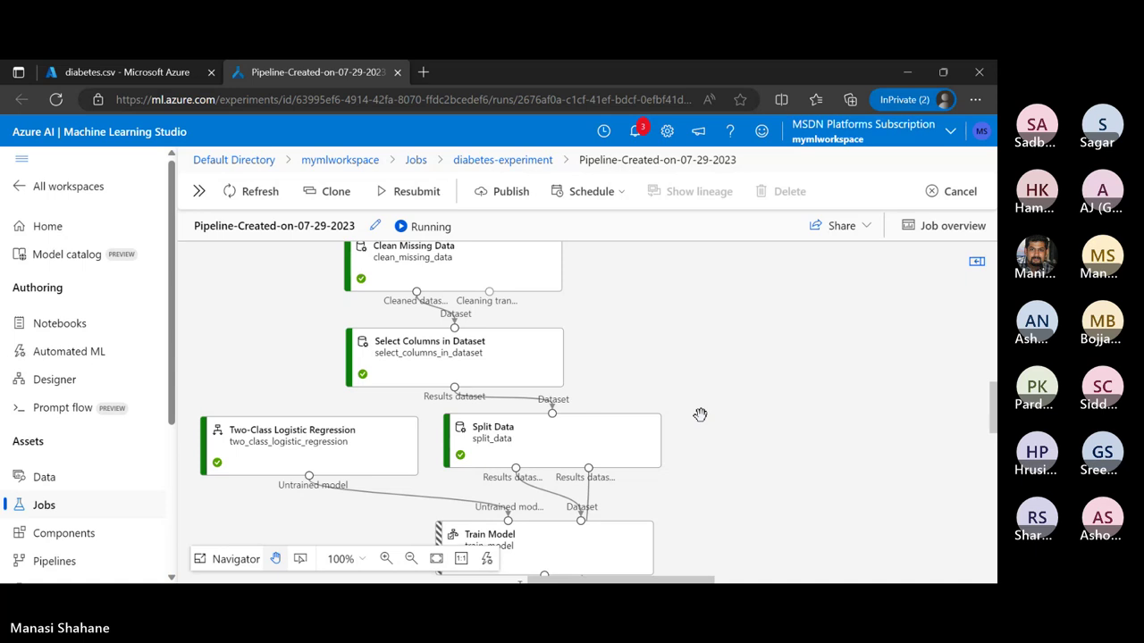
- Follow the job's progress through Score Model and Evaluate Model, open the completed job's details and review its components
scroll(699, 414, down, 2)
scroll(699, 415, down, 1)
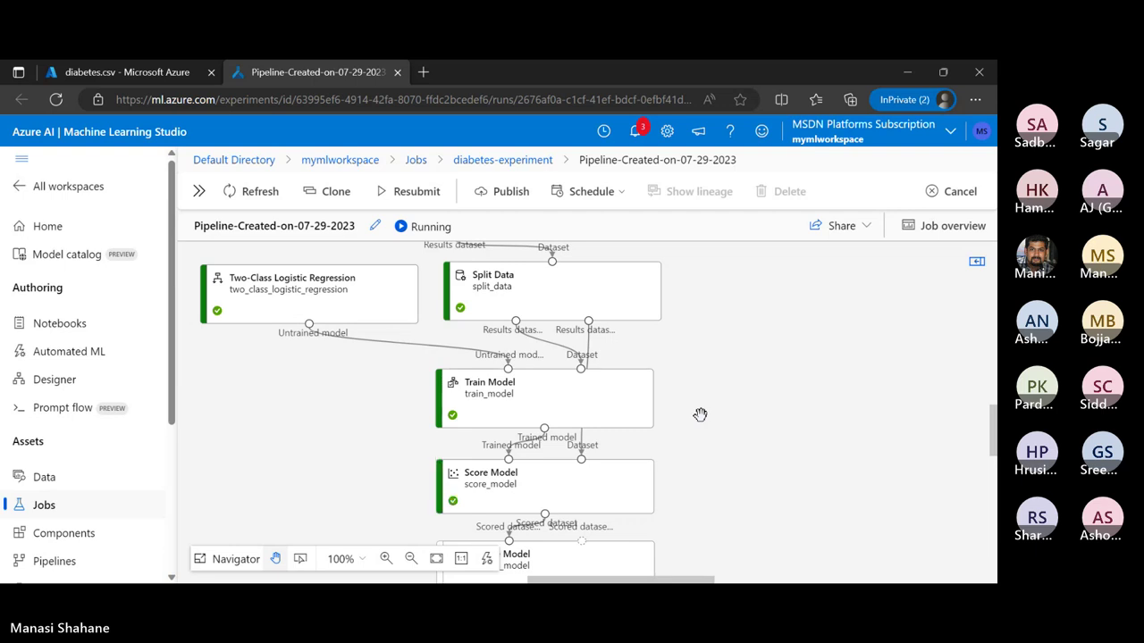
scroll(700, 415, down, 3)
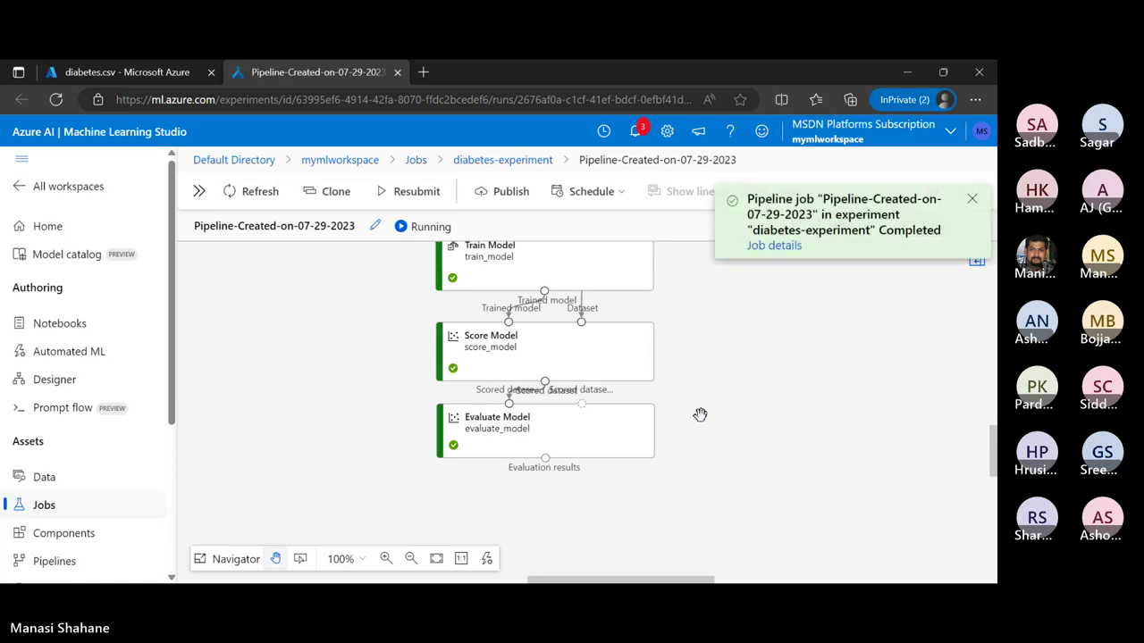
click(755, 247)
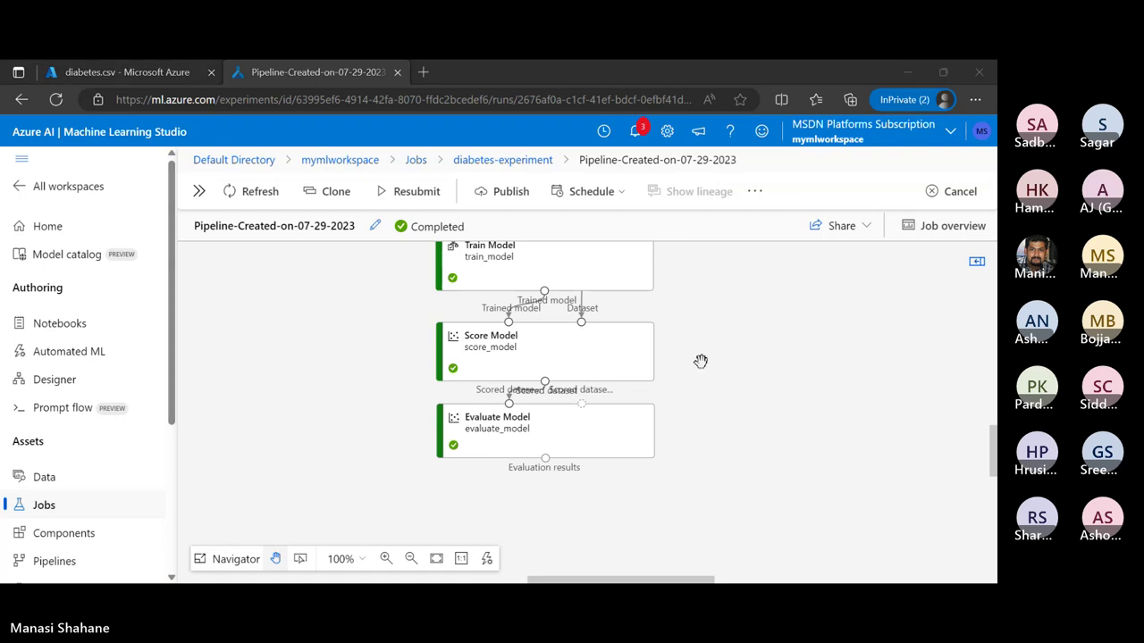
scroll(701, 361, up, 3)
scroll(701, 361, up, 4)
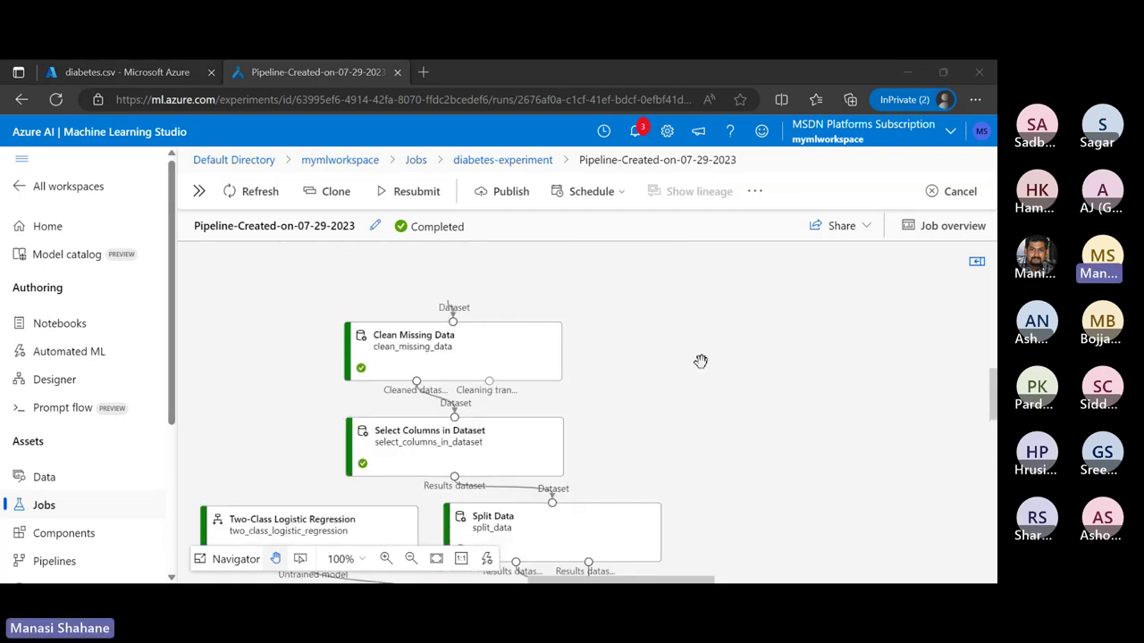
scroll(700, 361, down, 6)
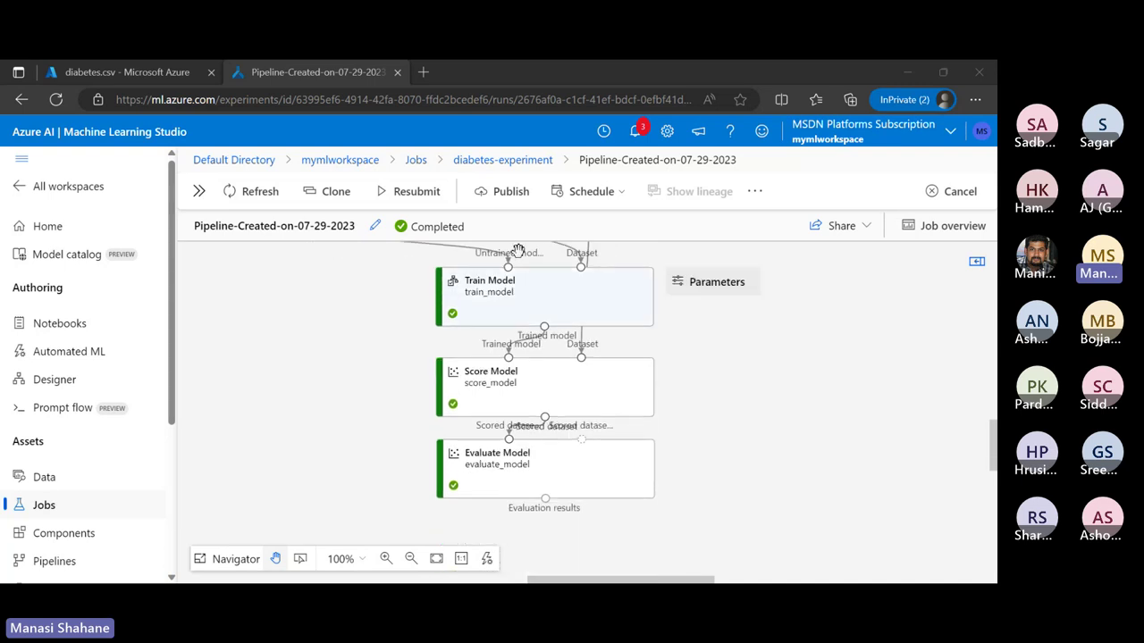
- Preview the evaluation results of the Evaluate Model component in an expanded view
right_click(603, 467)
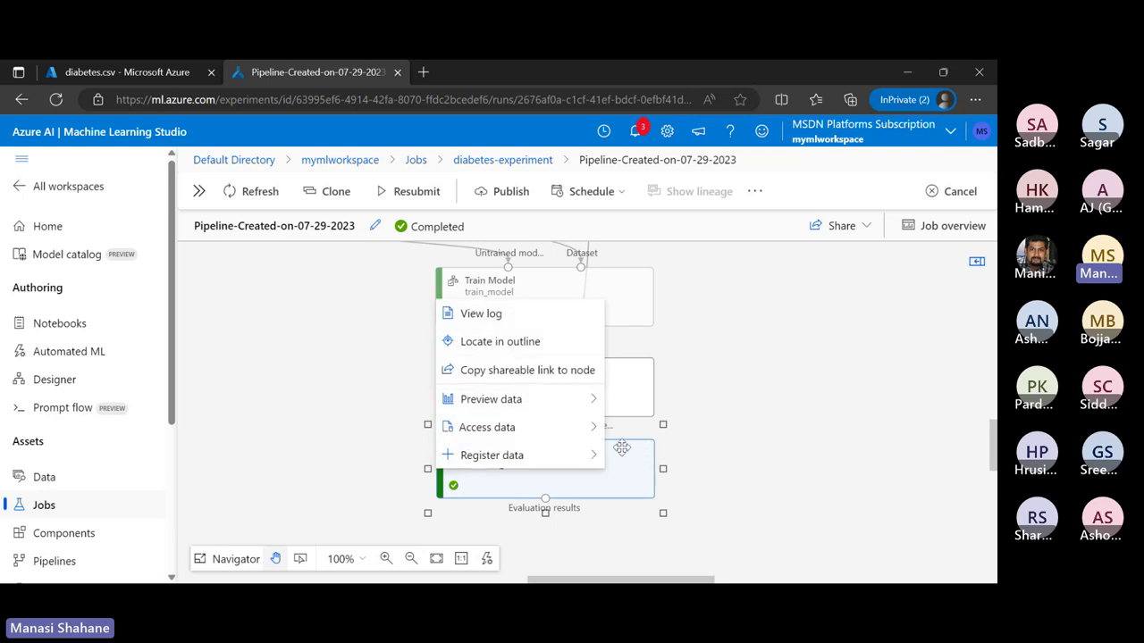
mouse_move(546, 411)
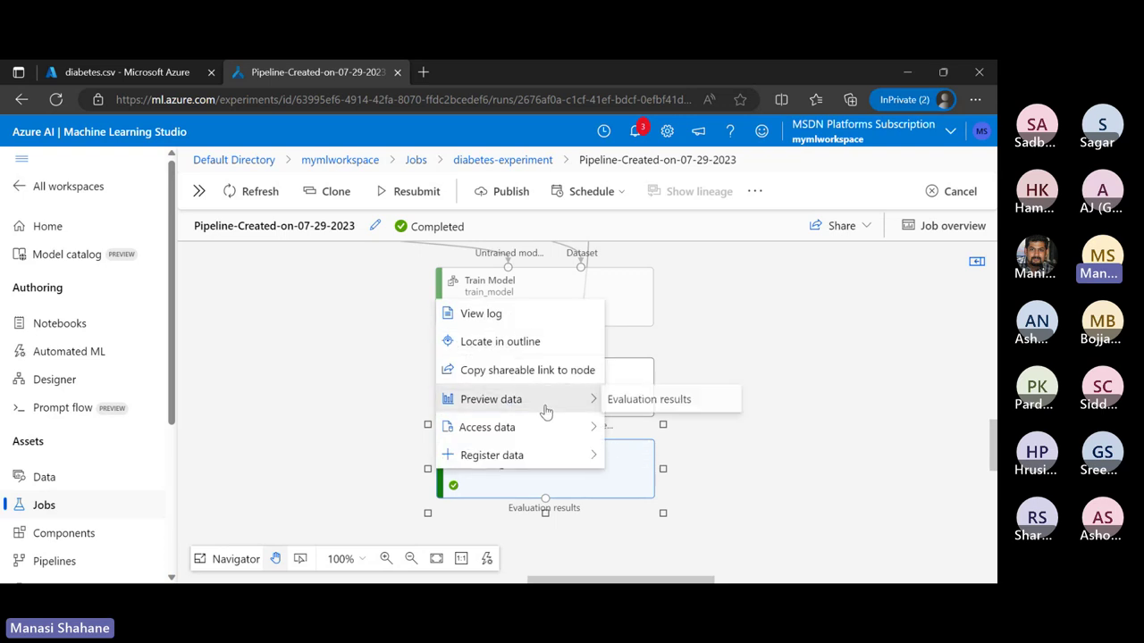
click(643, 400)
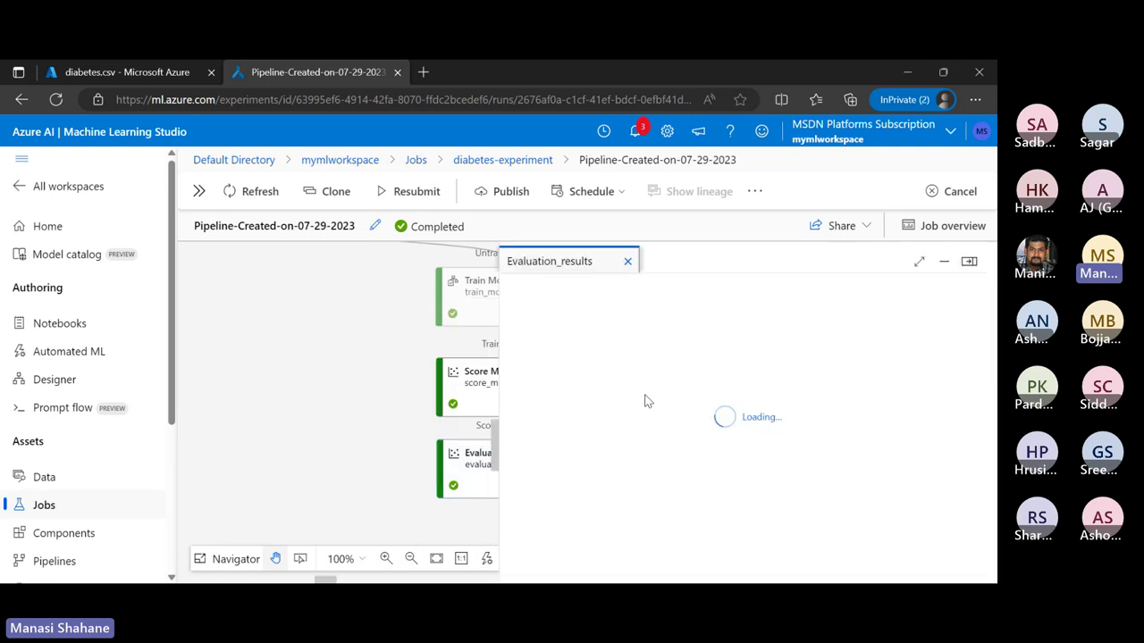
click(919, 262)
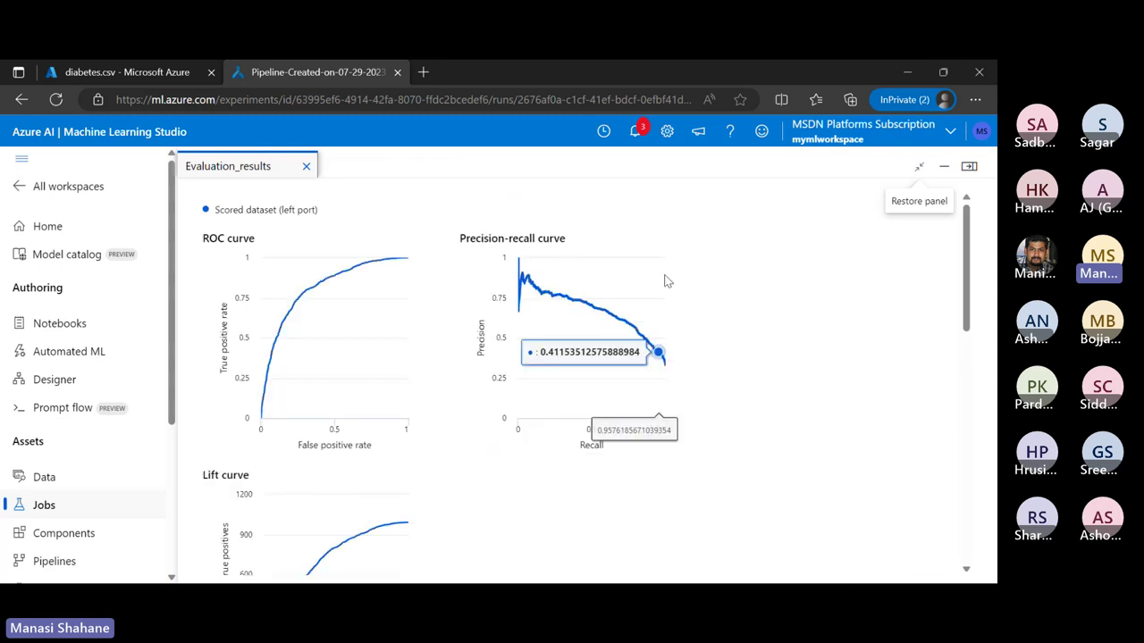
- Examine the ROC, precision-recall and lift curves, threshold metrics, confusion matrix and score bin table, and close the evaluation results
scroll(815, 282, down, 1)
scroll(816, 282, down, 3)
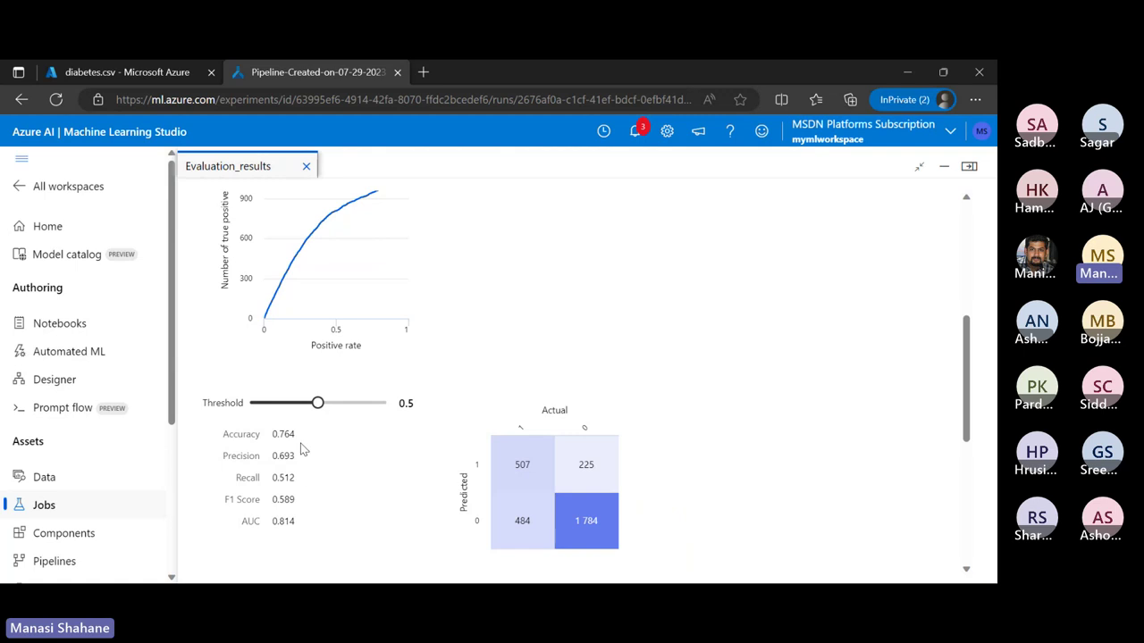
scroll(302, 450, down, 3)
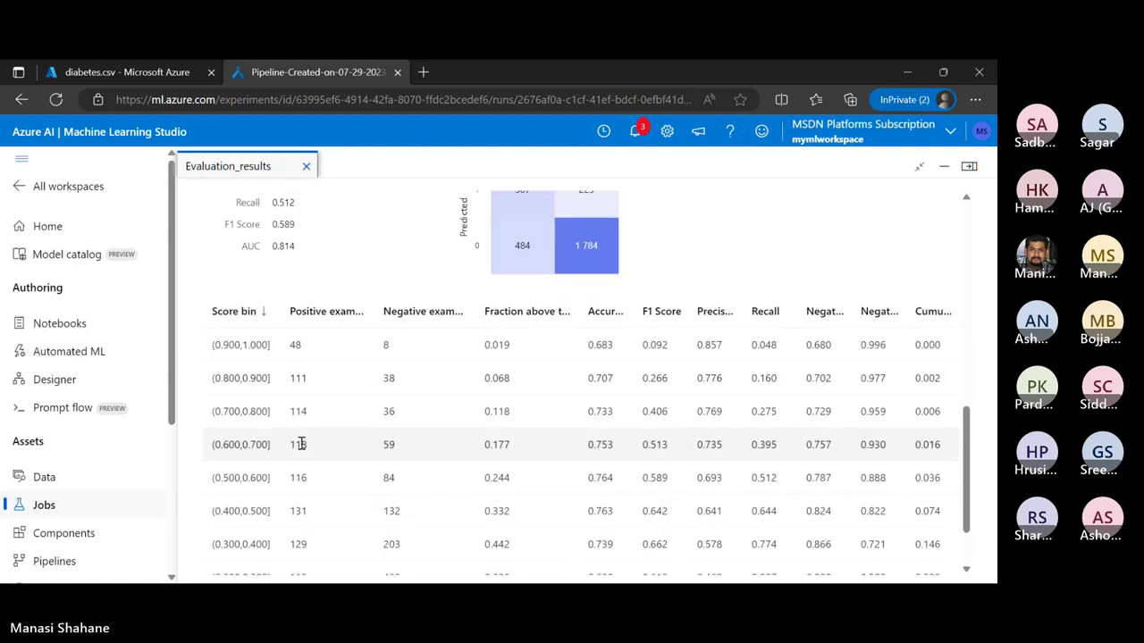
scroll(301, 447, down, 1)
scroll(300, 448, up, 3)
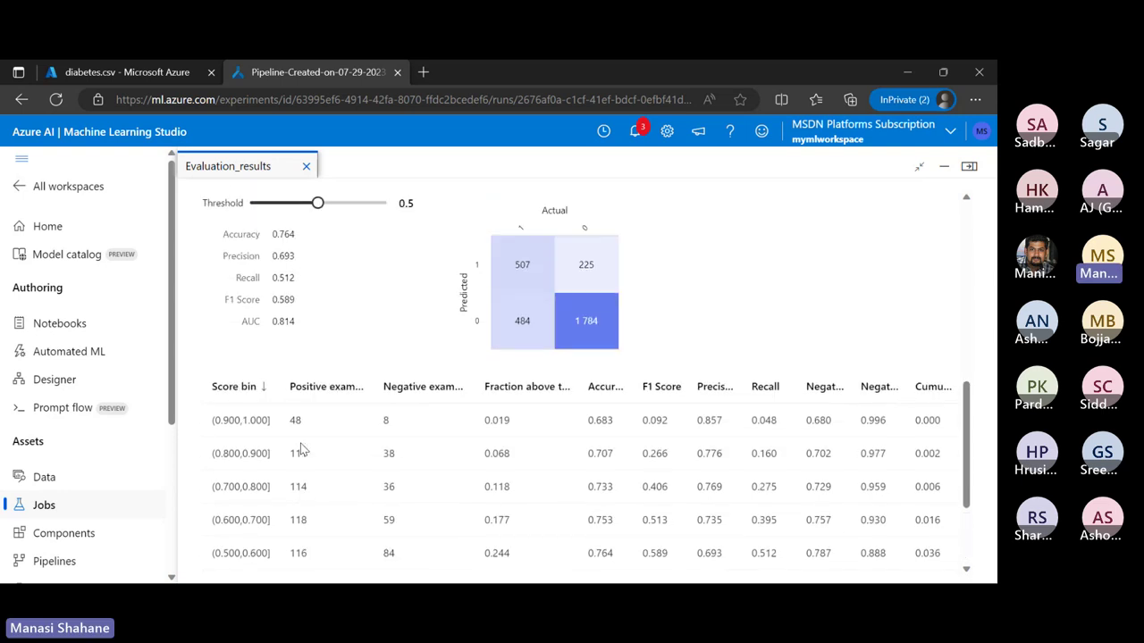
scroll(301, 449, up, 4)
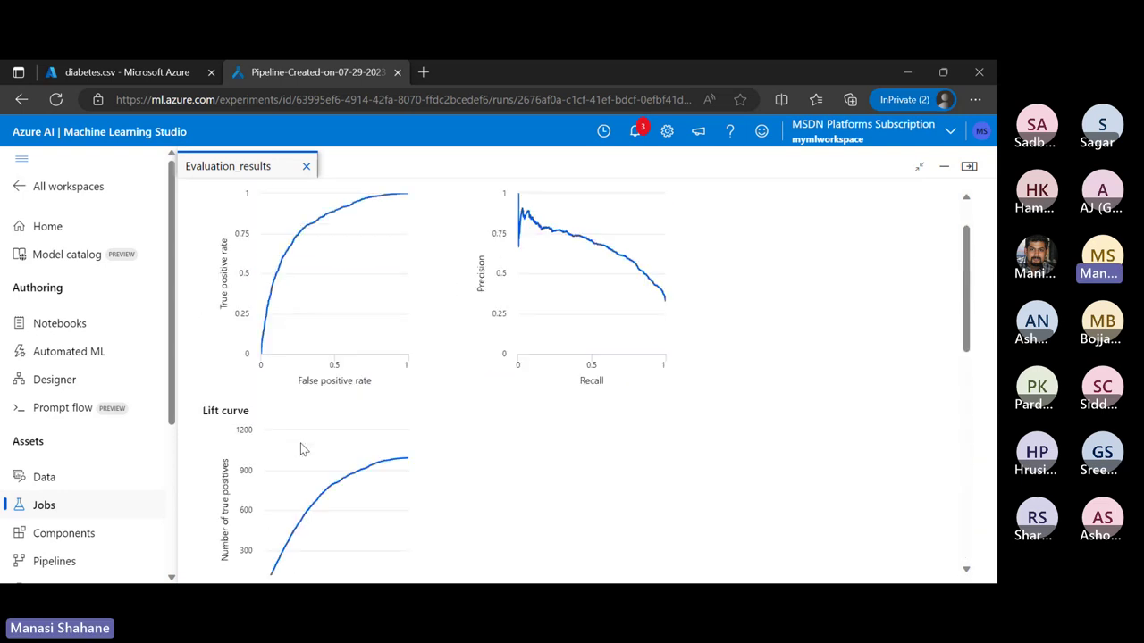
scroll(302, 450, down, 2)
scroll(302, 449, down, 3)
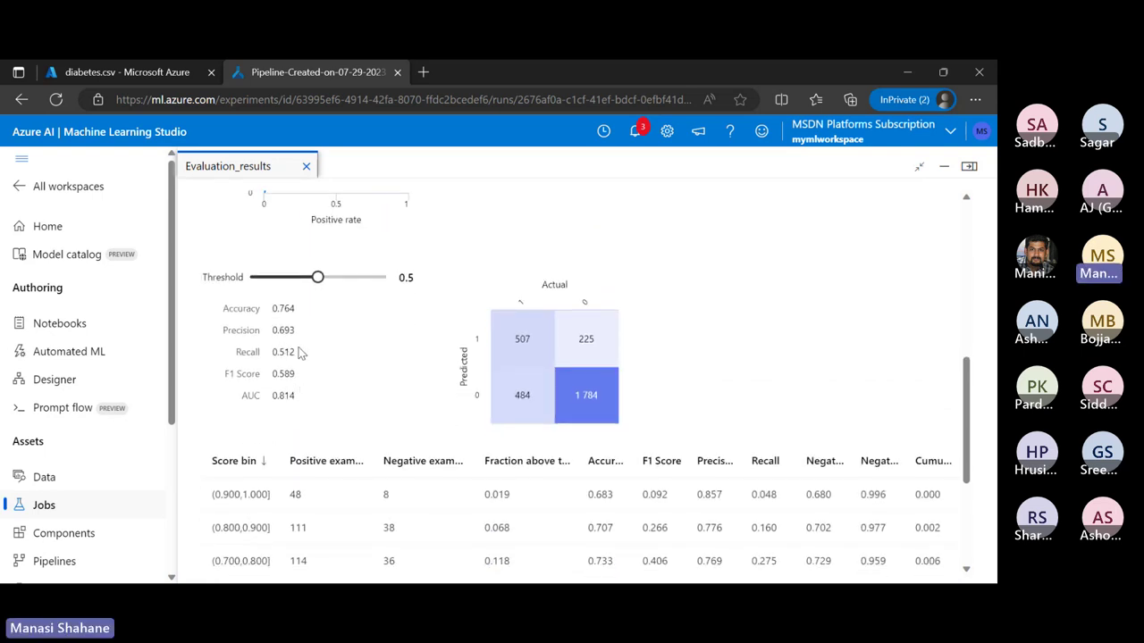
scroll(430, 425, down, 3)
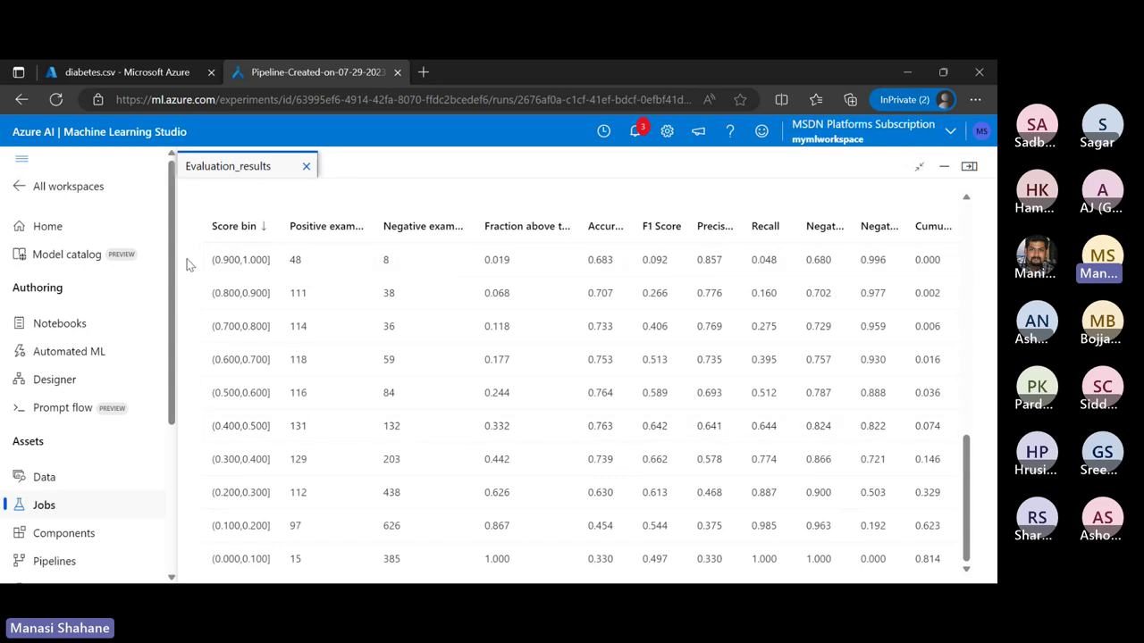
scroll(233, 265, up, 10)
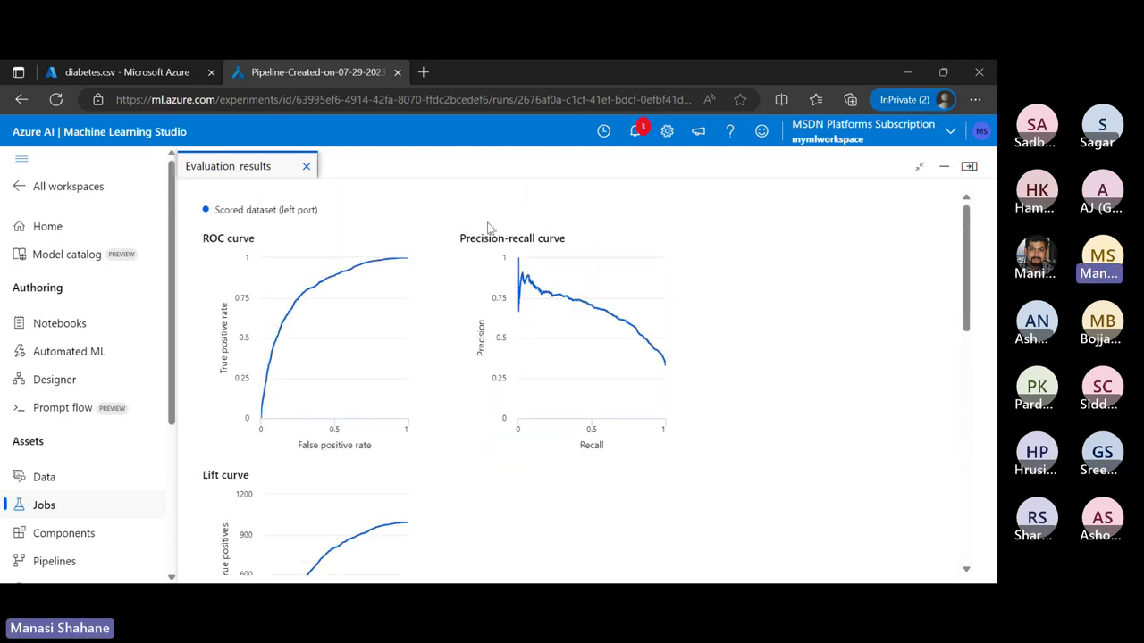
click(918, 170)
click(968, 261)
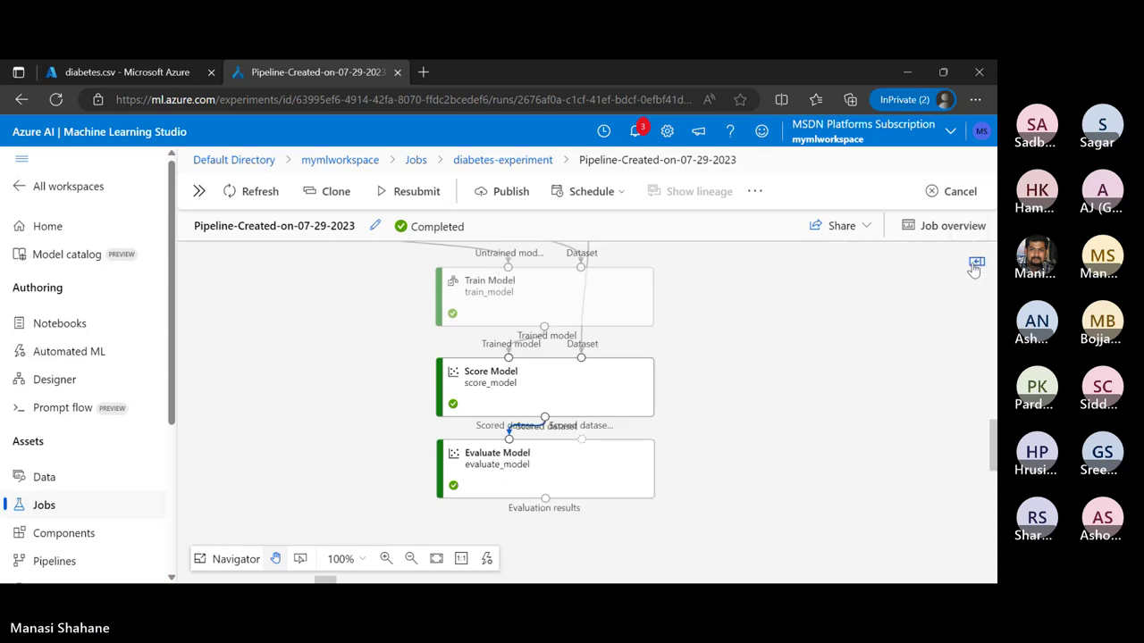
- Preview the Score Model component's scored dataset in an expanded view, closing the leftover evaluation results preview
right_click(580, 393)
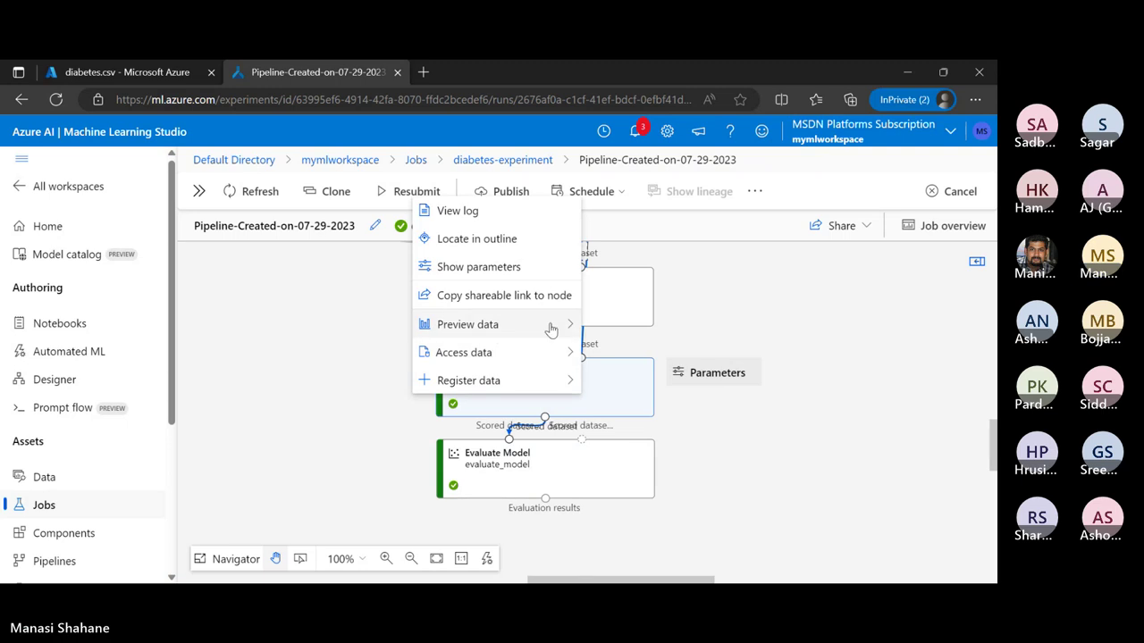
mouse_move(549, 325)
click(631, 324)
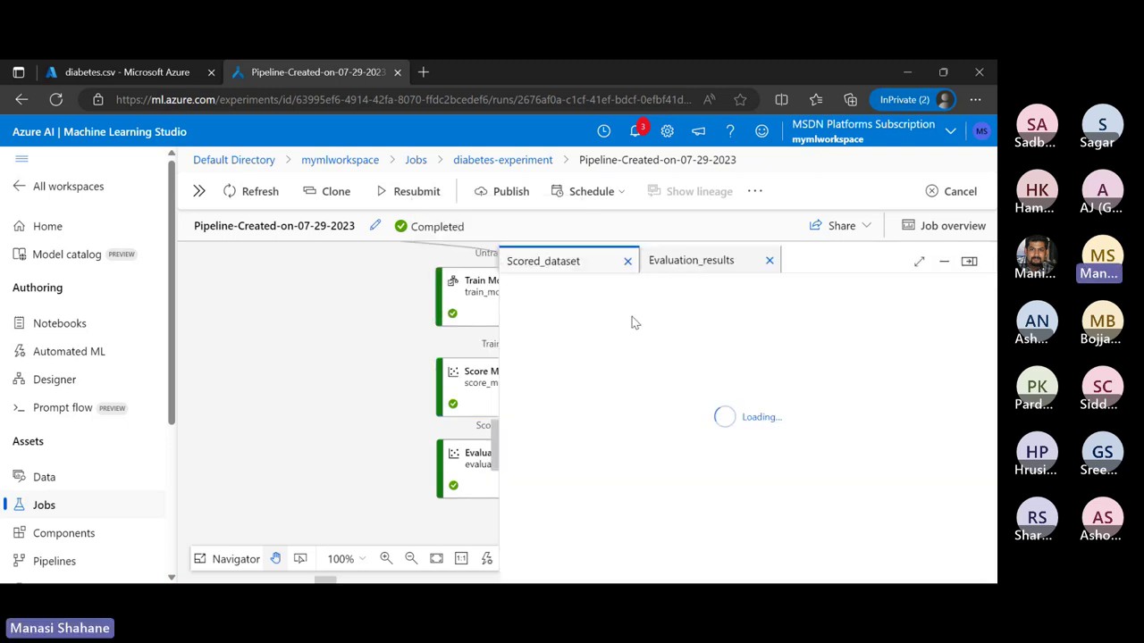
click(769, 260)
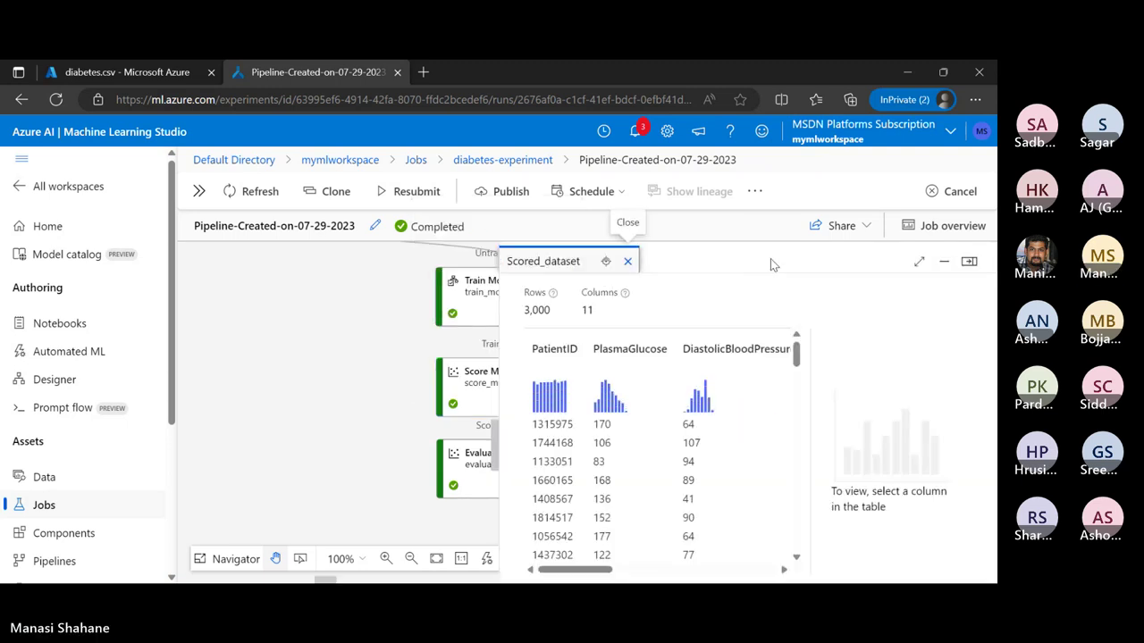
click(919, 261)
- Compare the Diabetic column with Scored Labels and Scored Probabilities across the scored dataset's rows, and close the preview
scroll(526, 355, right, 5)
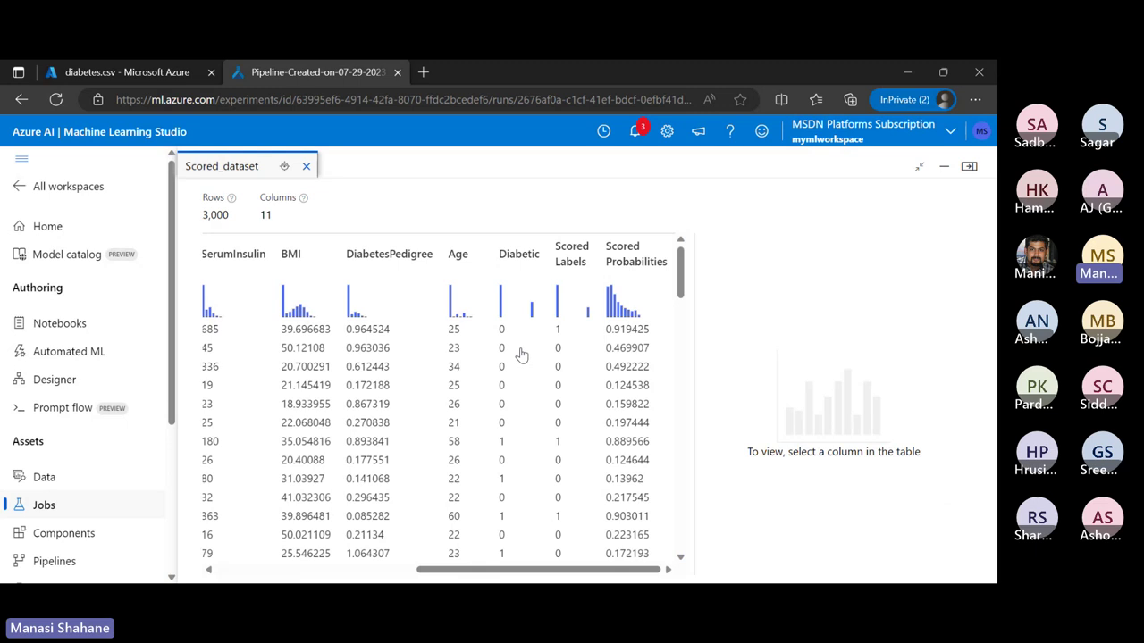
scroll(522, 355, left, 5)
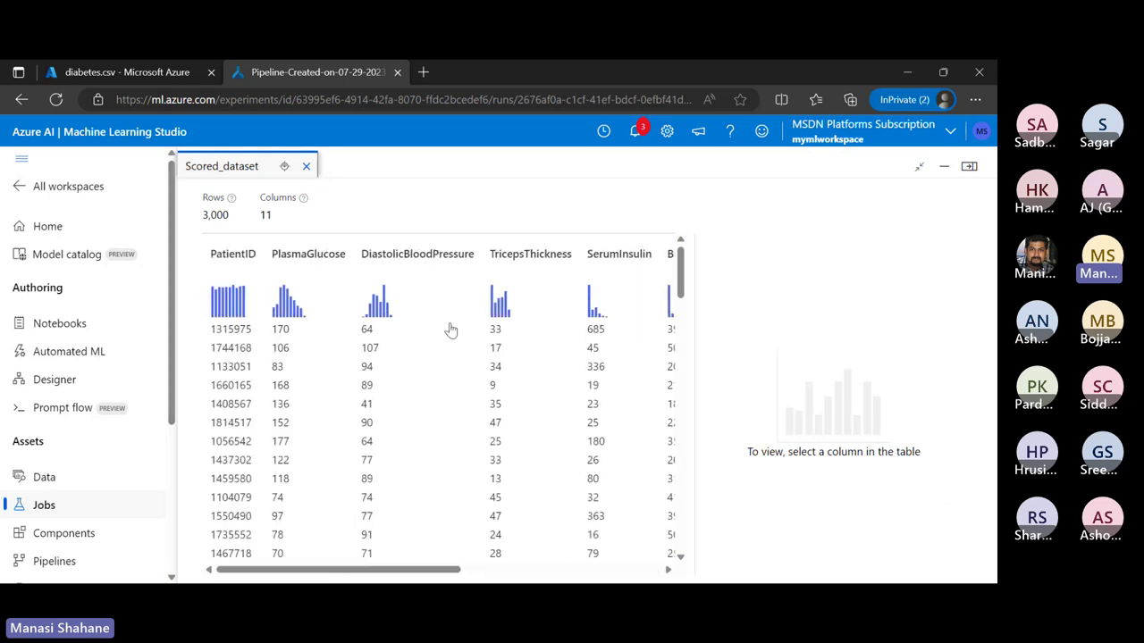
scroll(451, 331, right, 5)
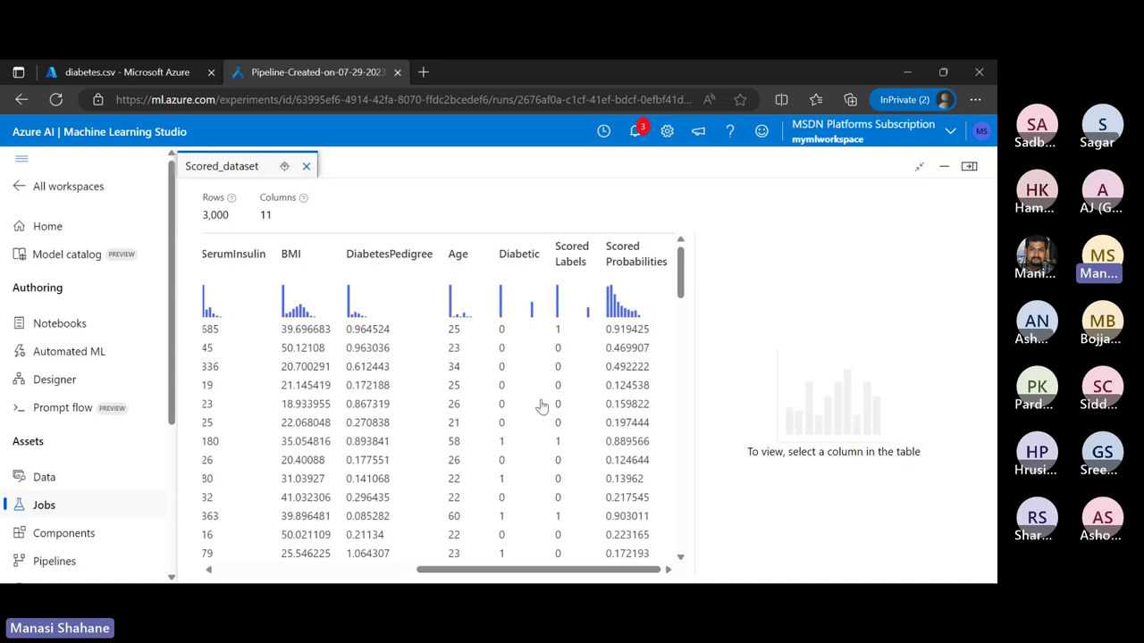
scroll(544, 502, down, 3)
scroll(543, 502, down, 10)
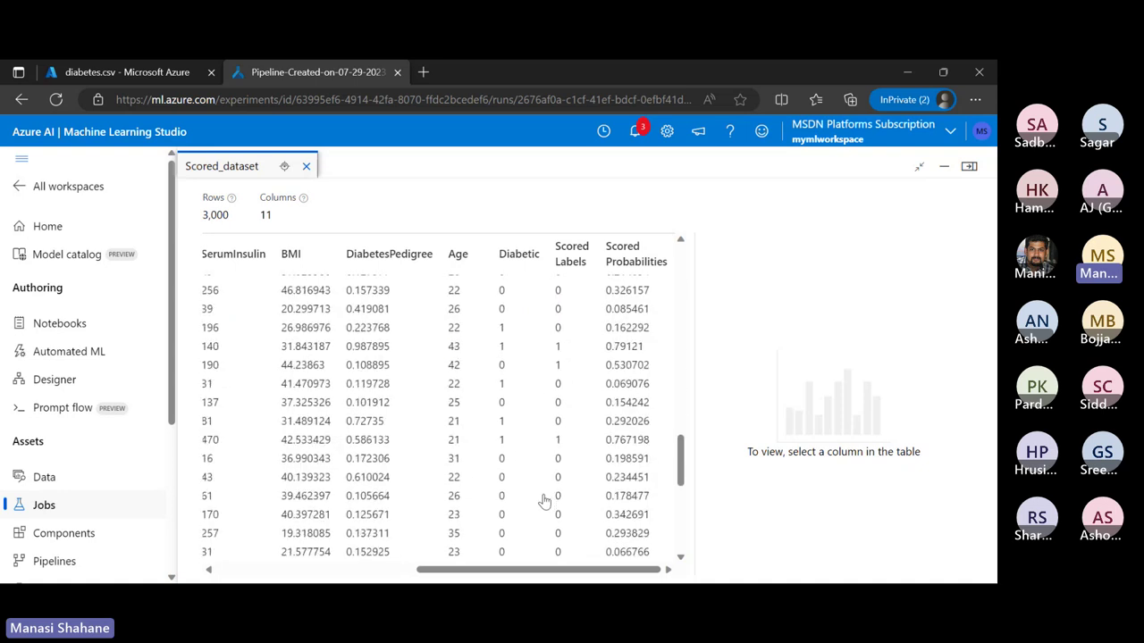
scroll(543, 502, up, 15)
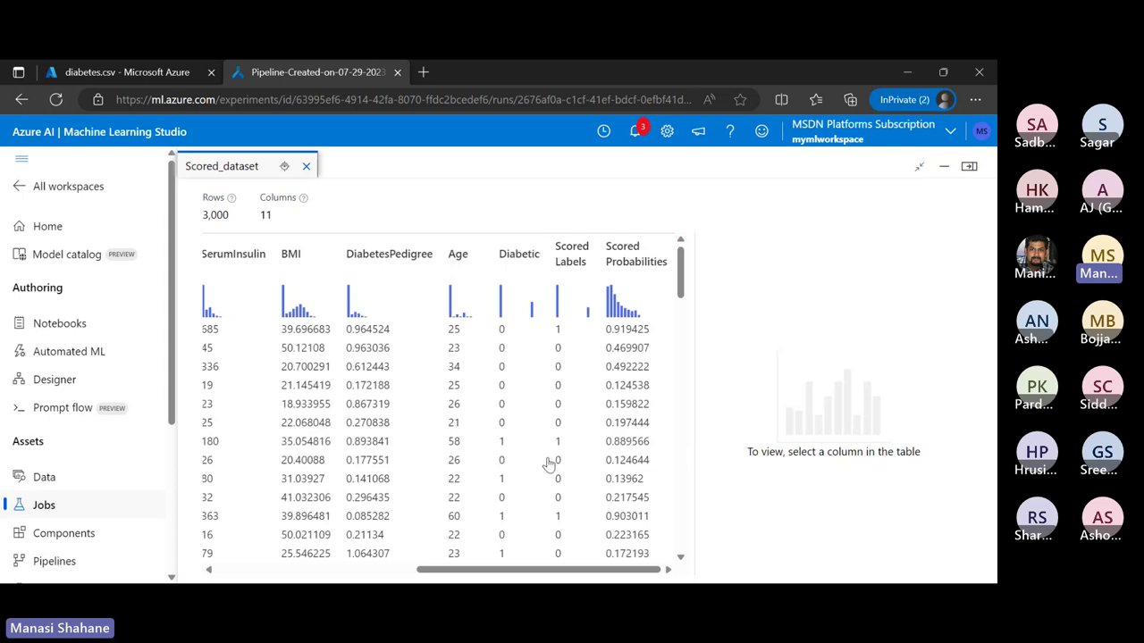
scroll(548, 465, down, 10)
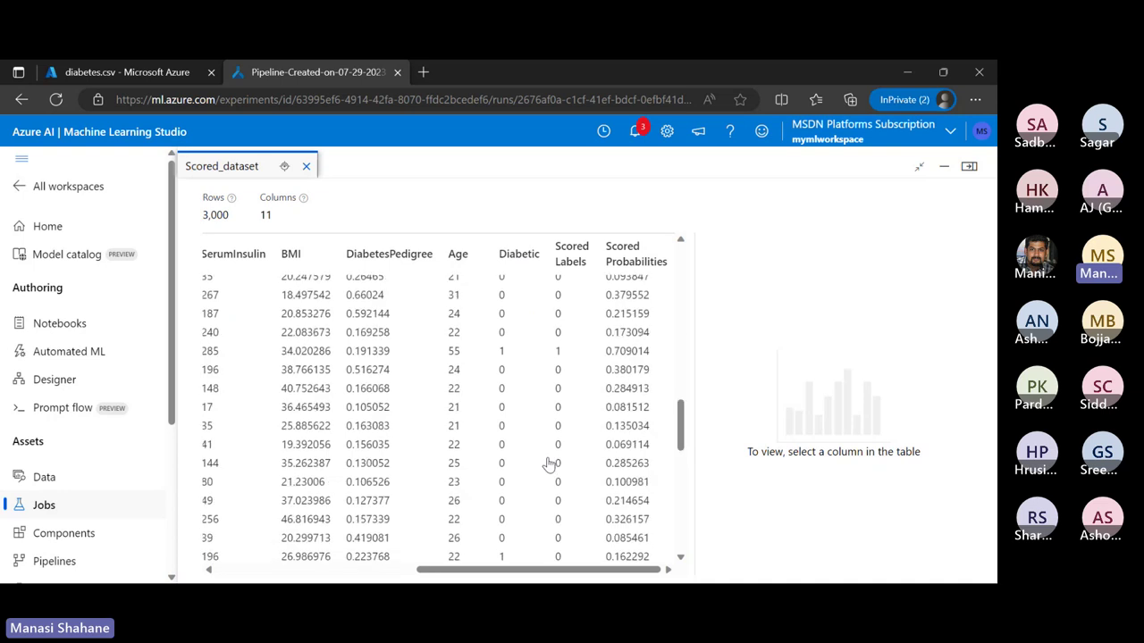
scroll(548, 465, down, 4)
scroll(548, 464, up, 8)
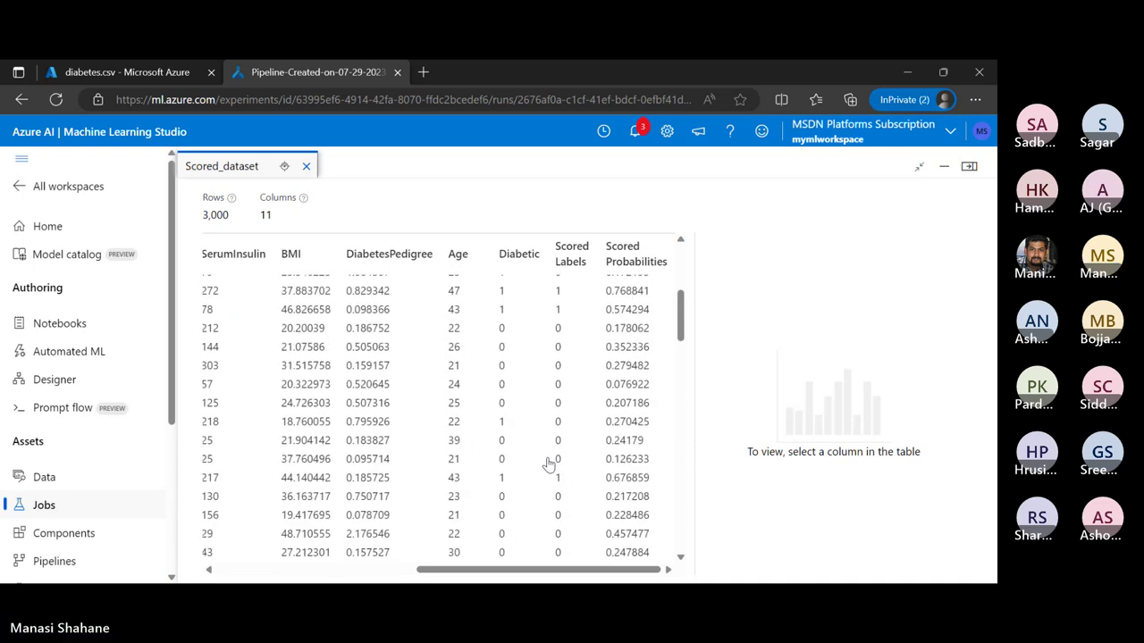
scroll(549, 464, up, 5)
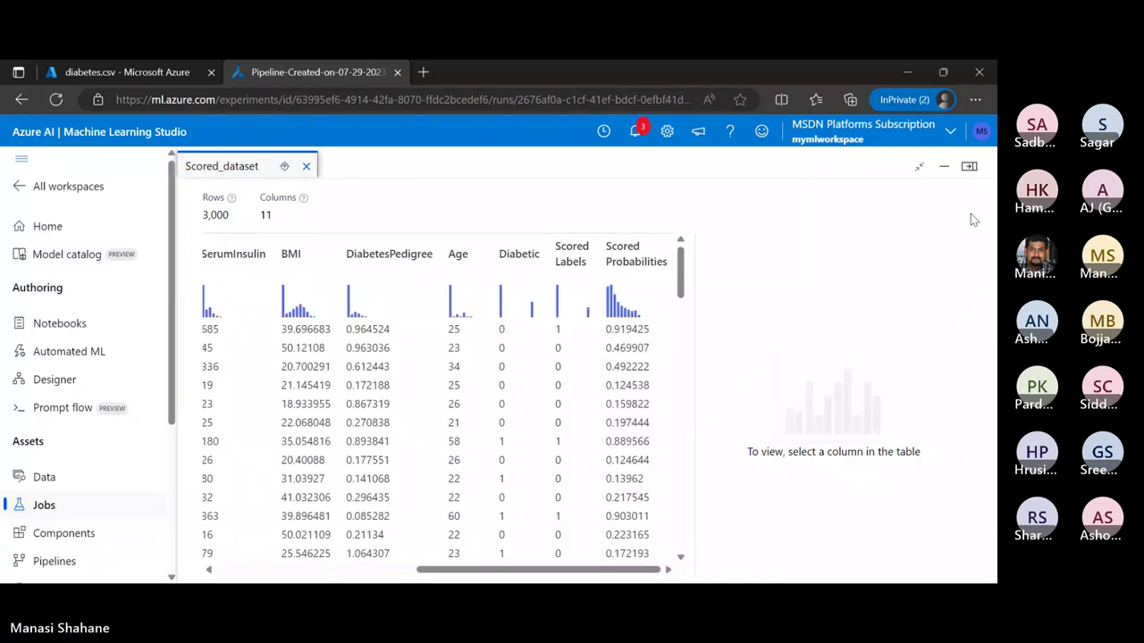
click(919, 168)
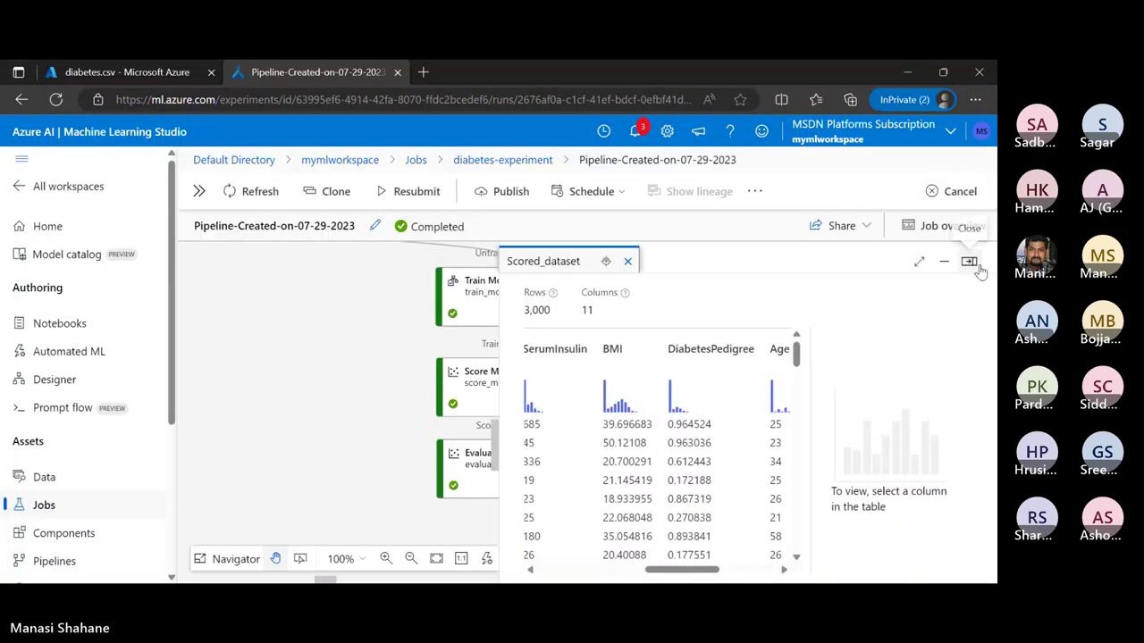
click(628, 261)
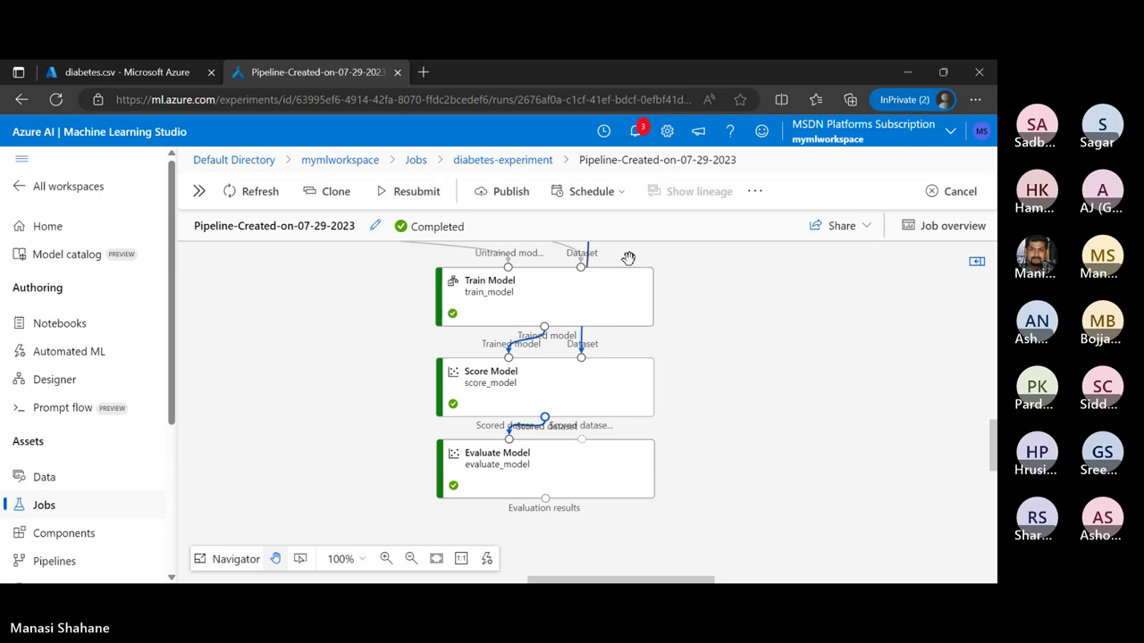
- Try to create an inference pipeline from the completed Pipeline-Created-on-07-29-2023 job, looking over its component graph
click(755, 191)
click(787, 224)
scroll(703, 378, up, 5)
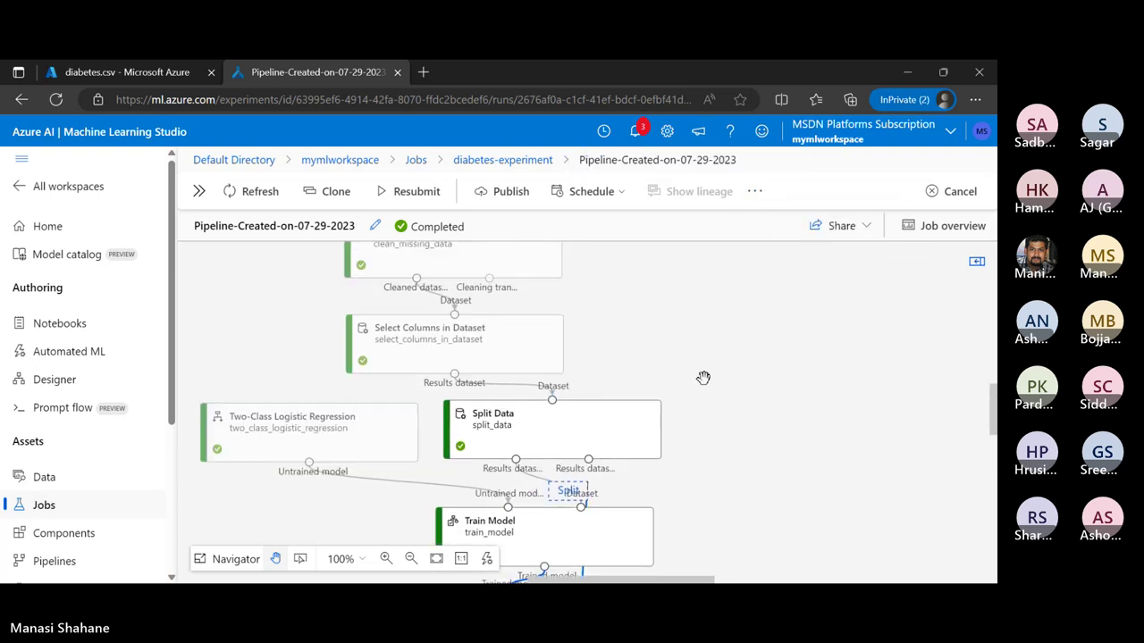
scroll(703, 378, up, 3)
scroll(703, 378, down, 7)
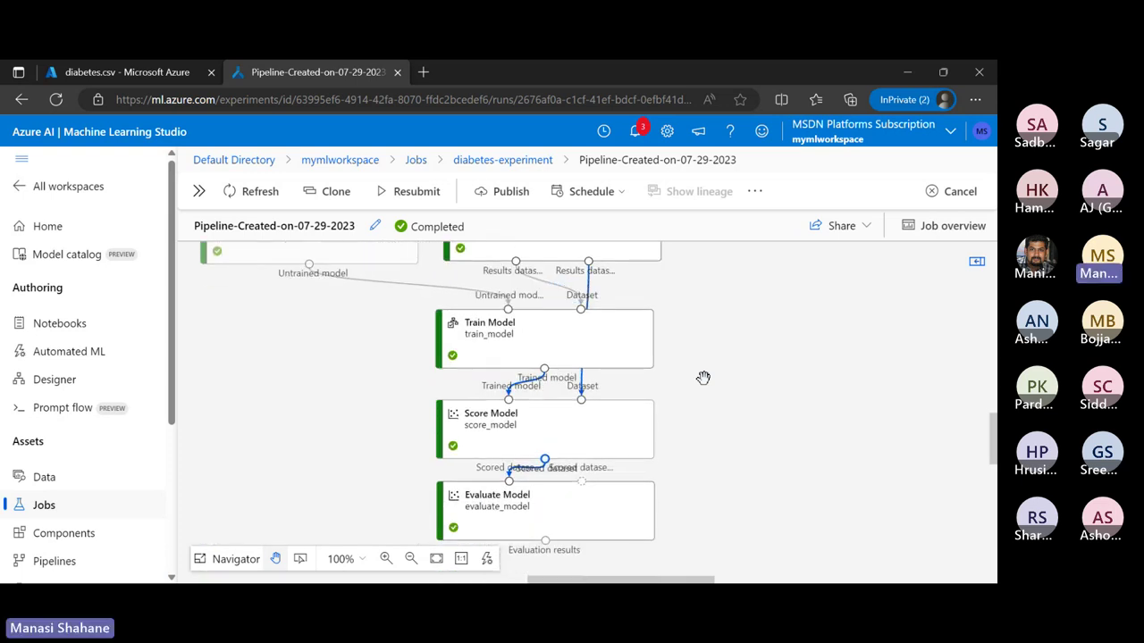
scroll(703, 378, down, 5)
scroll(703, 378, up, 5)
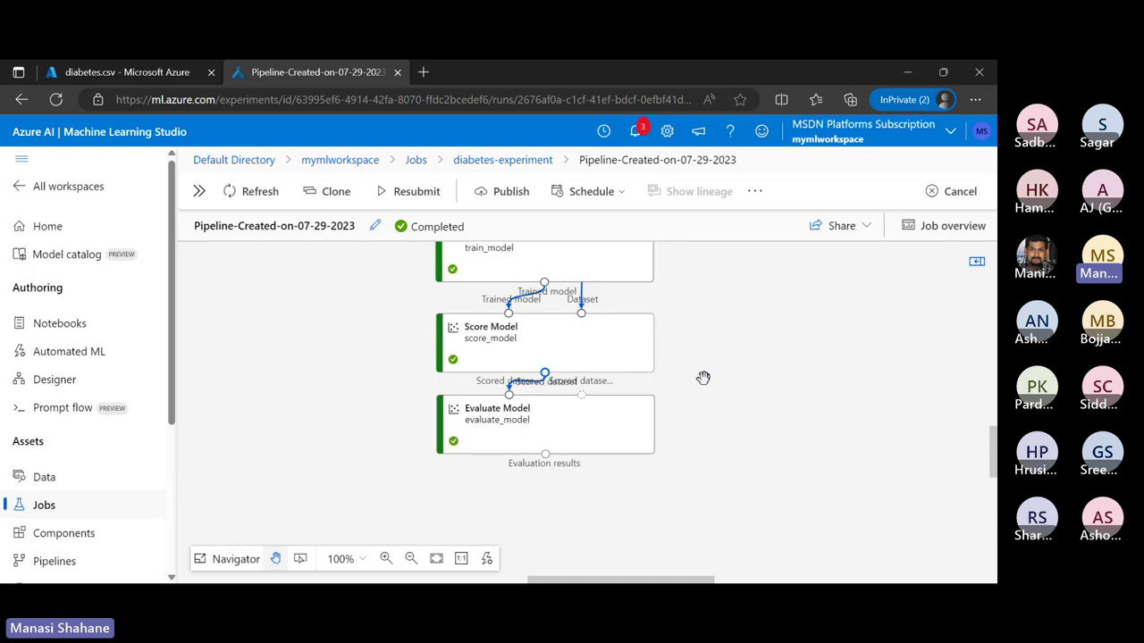
scroll(703, 378, up, 3)
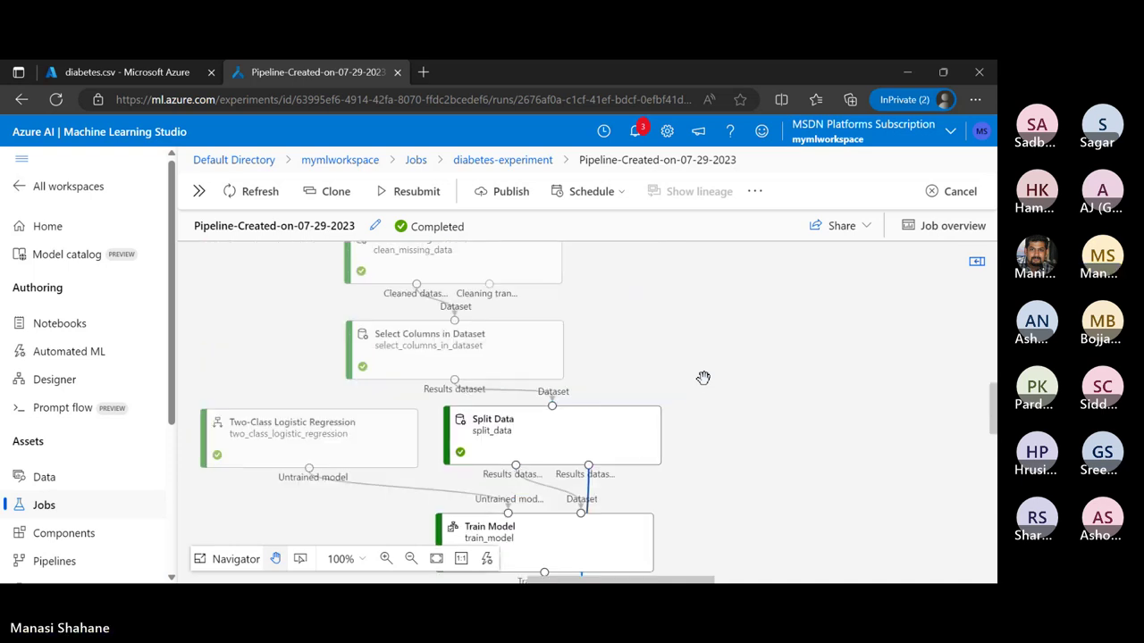
click(755, 191)
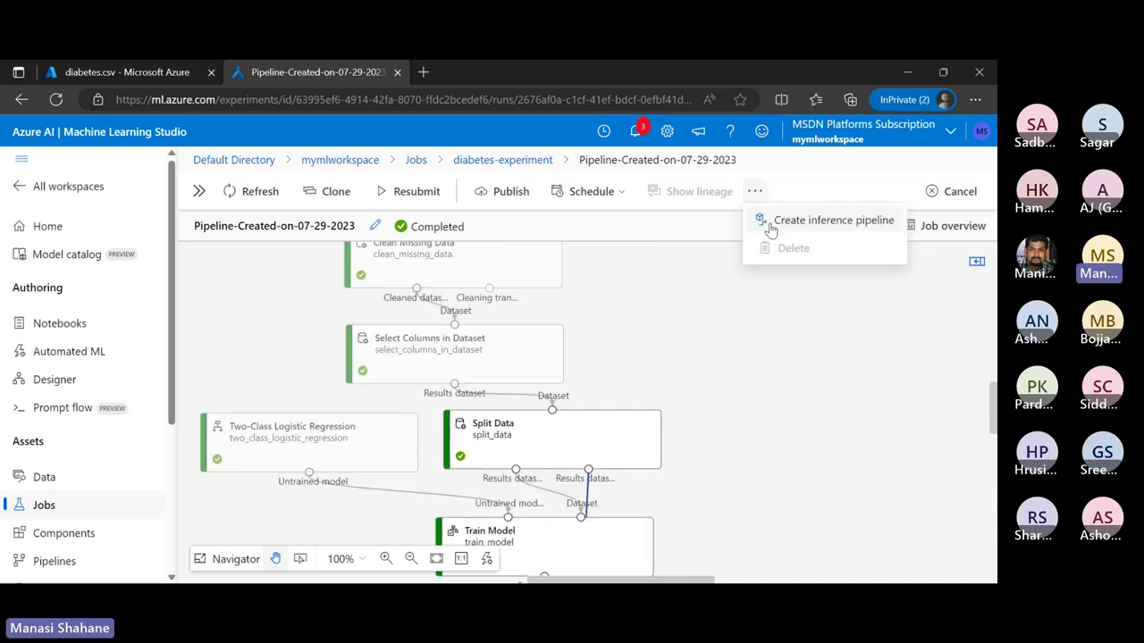
click(833, 221)
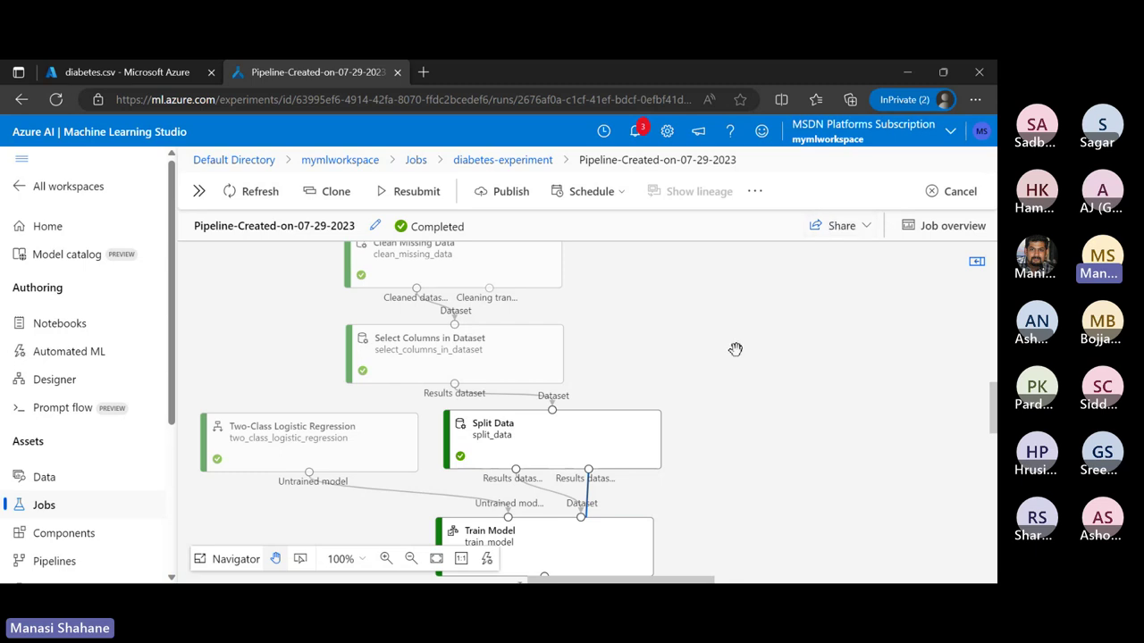
scroll(729, 381, up, 2)
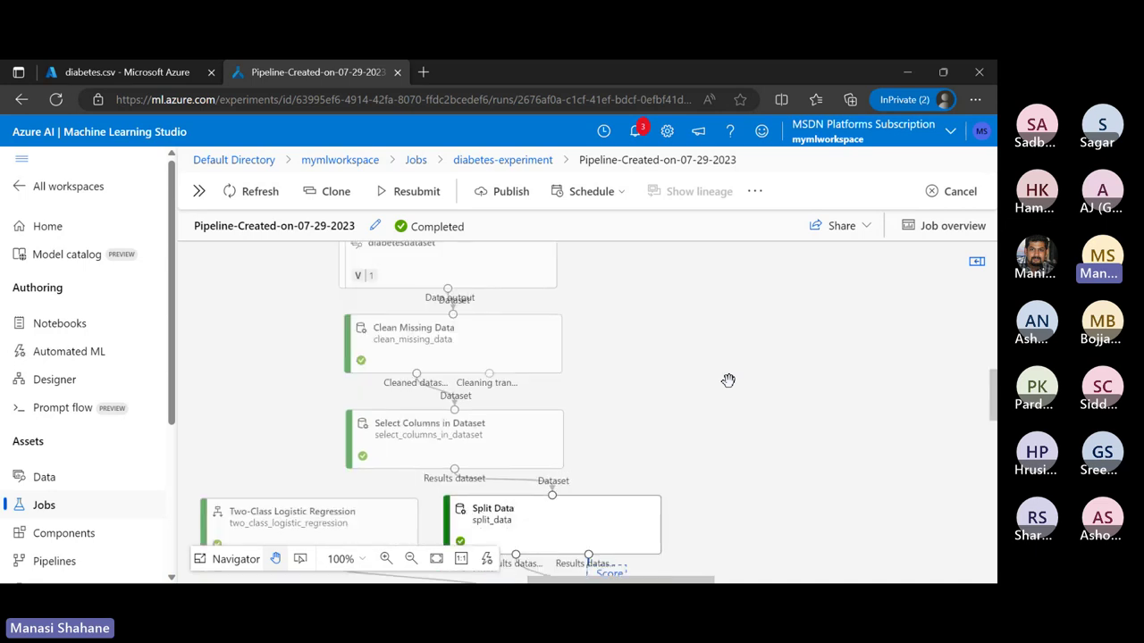
scroll(728, 381, down, 1)
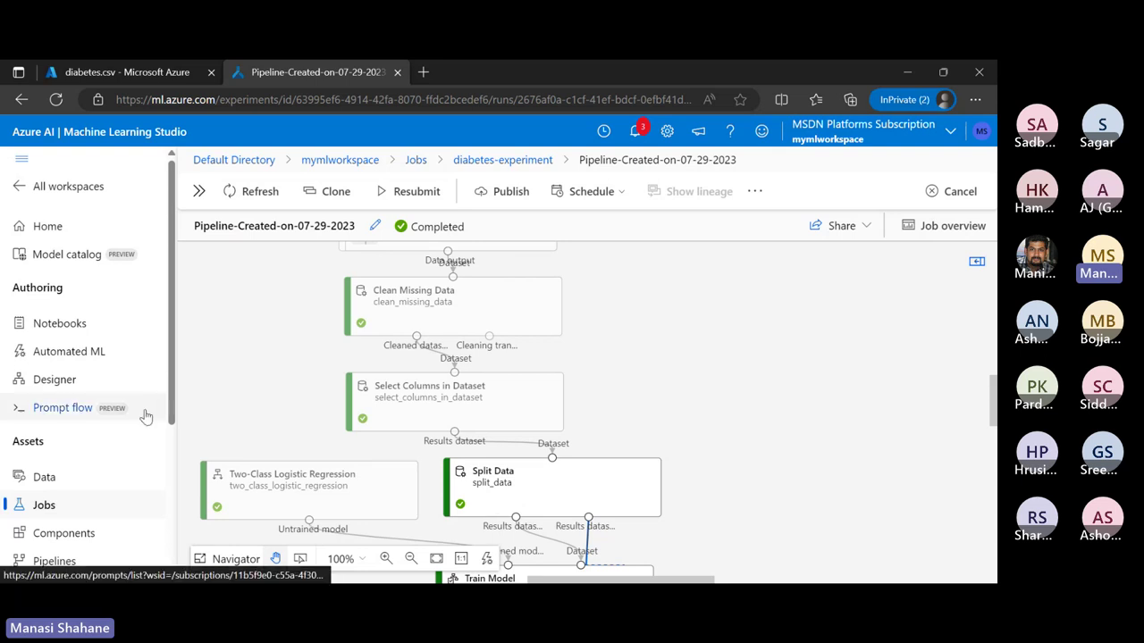
scroll(145, 416, down, 2)
scroll(146, 417, up, 2)
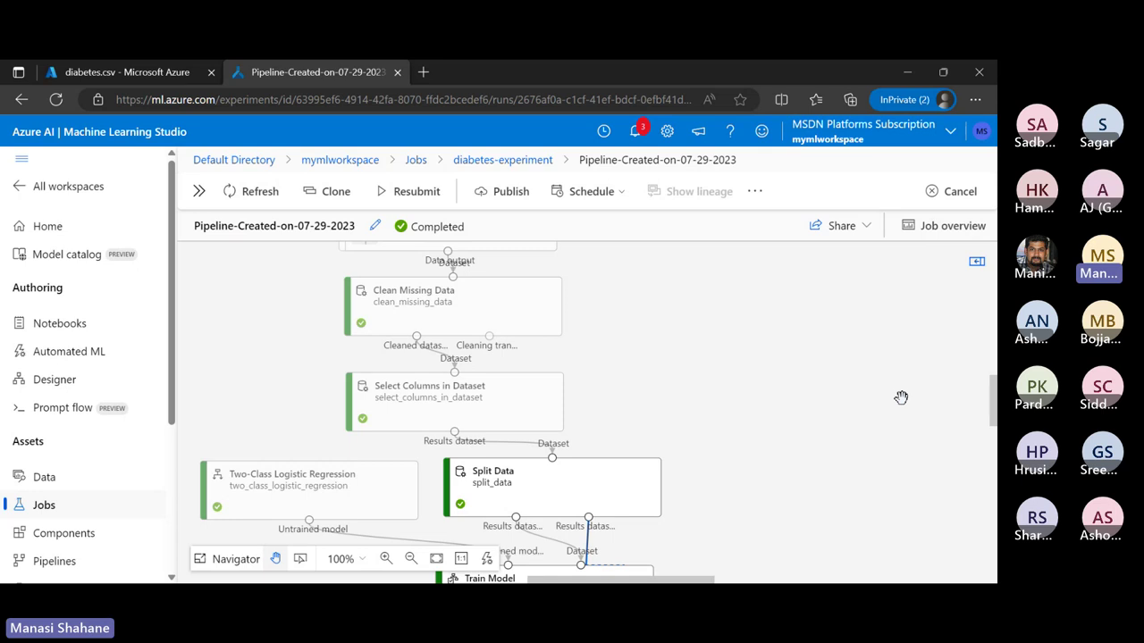
scroll(900, 398, up, 2)
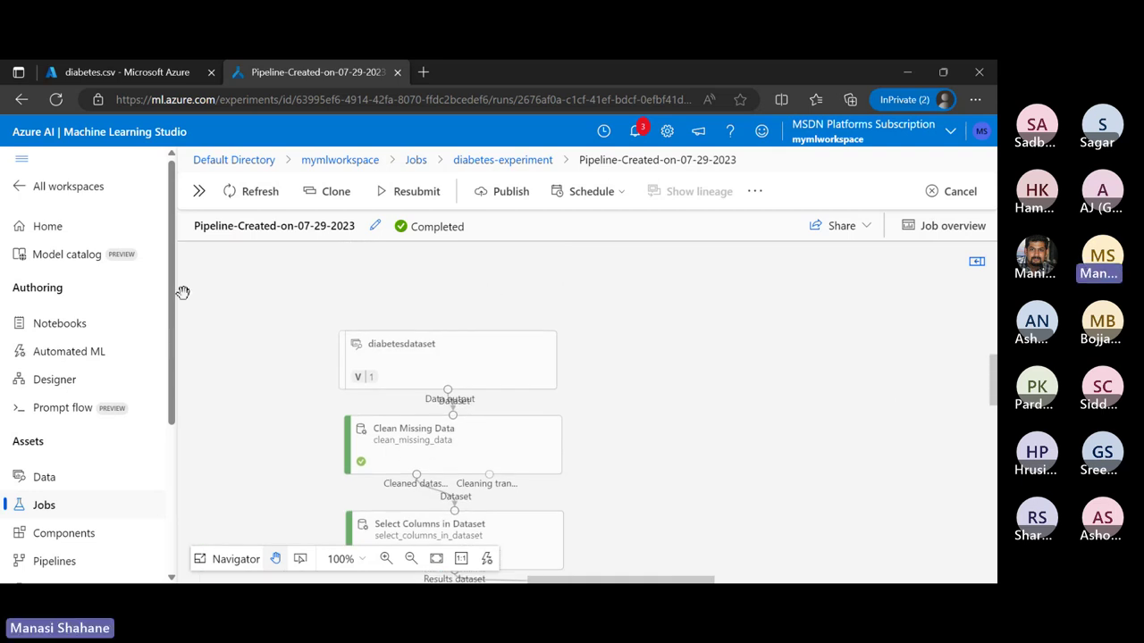
- Open diabetes-experiment from the workspace's jobs and check its job list for a new pipeline
click(45, 506)
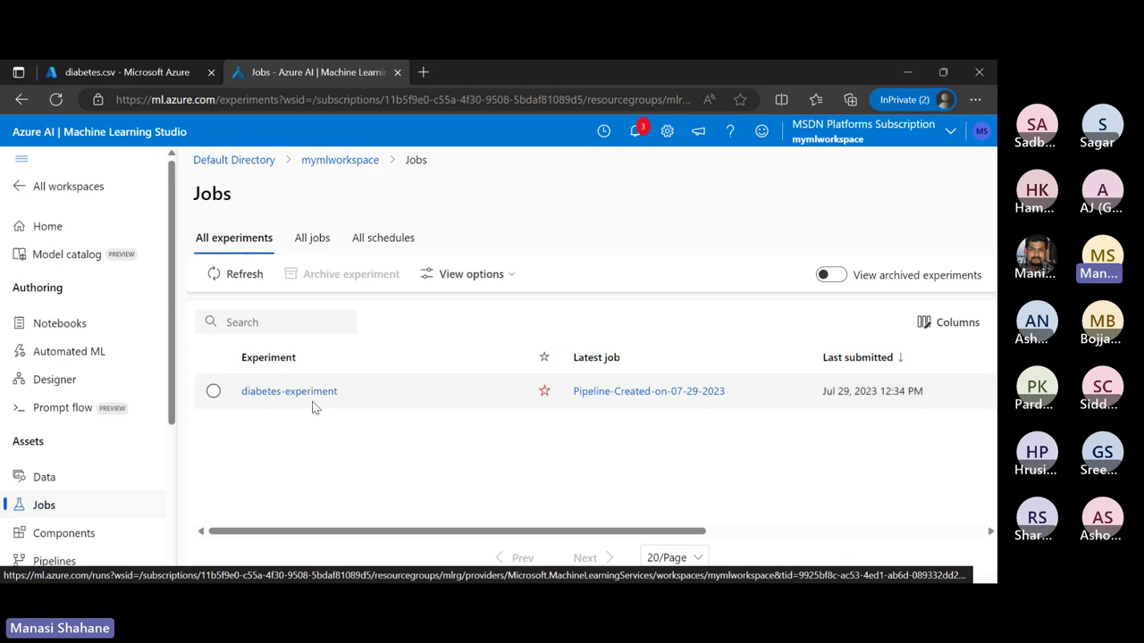
click(291, 392)
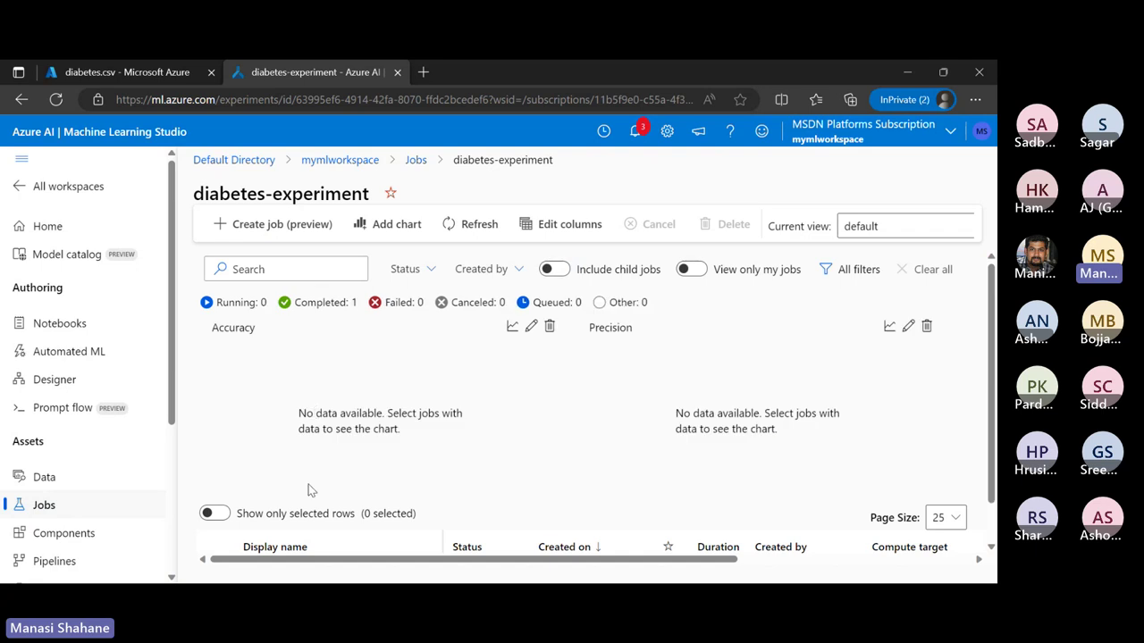
scroll(309, 487, down, 1)
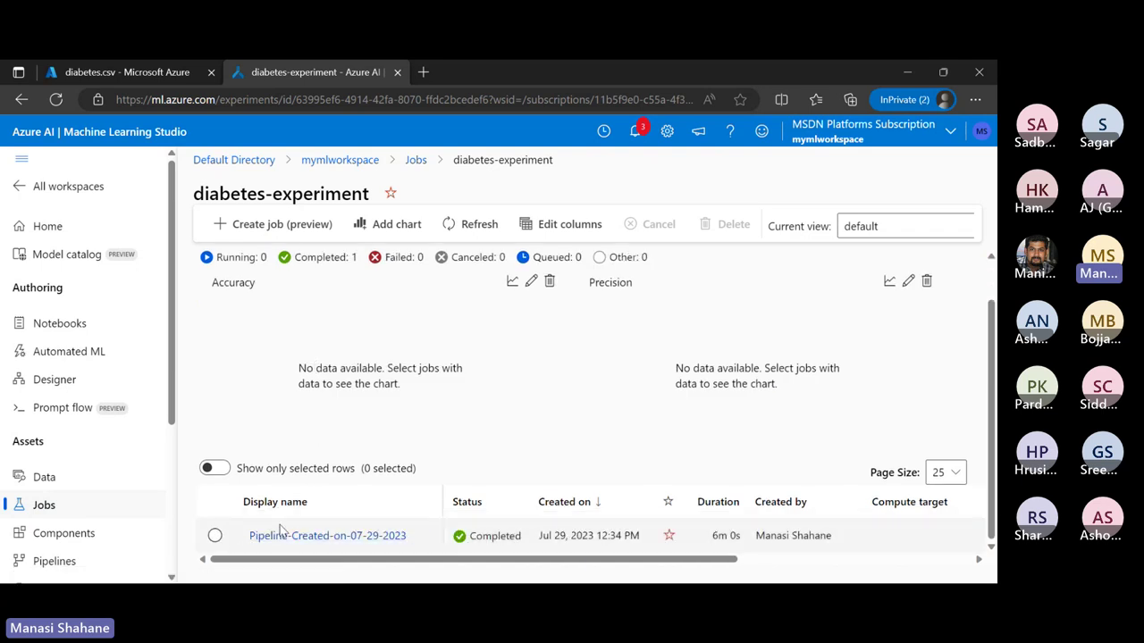
- Open the Pipeline-Created-on-07-29-2023 draft in the Designer and look over its components
click(58, 386)
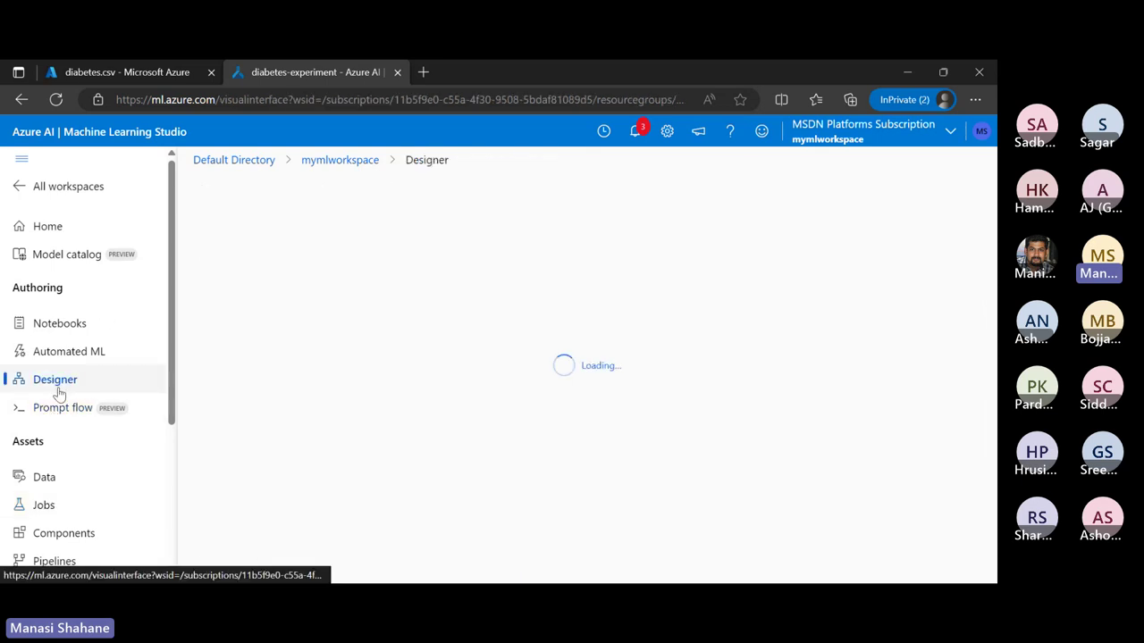
scroll(315, 468, down, 2)
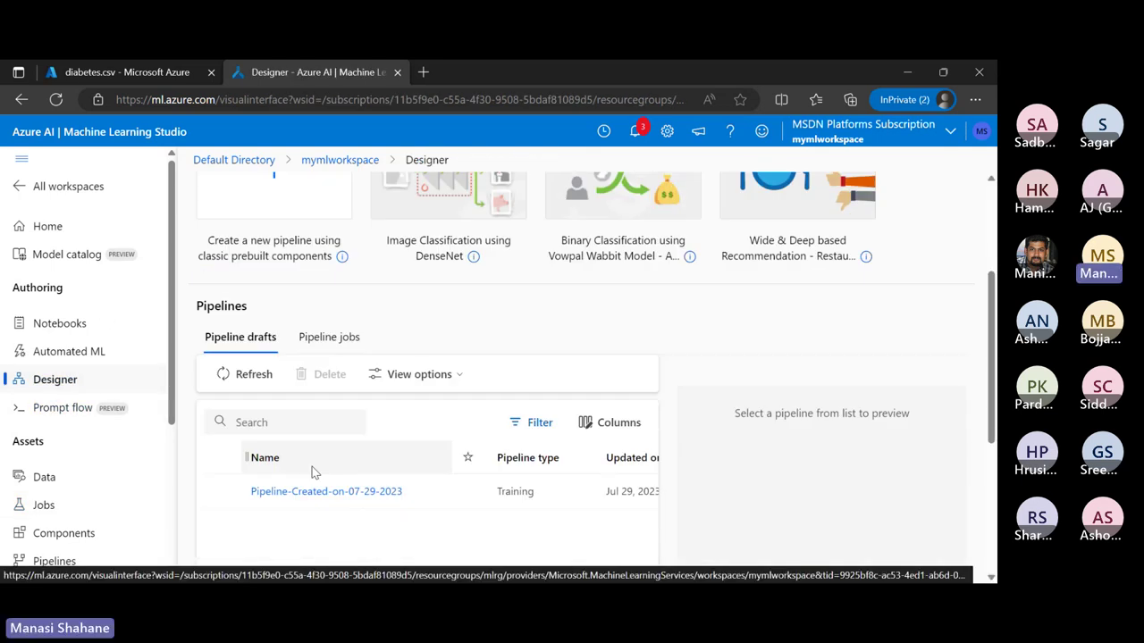
click(321, 491)
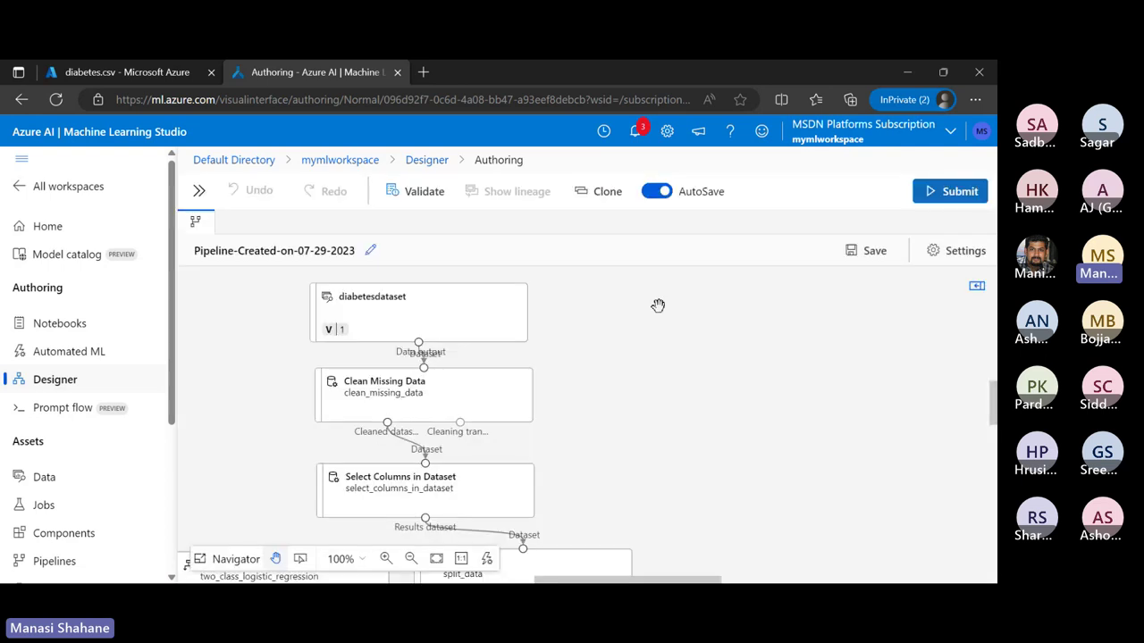
scroll(658, 306, down, 1)
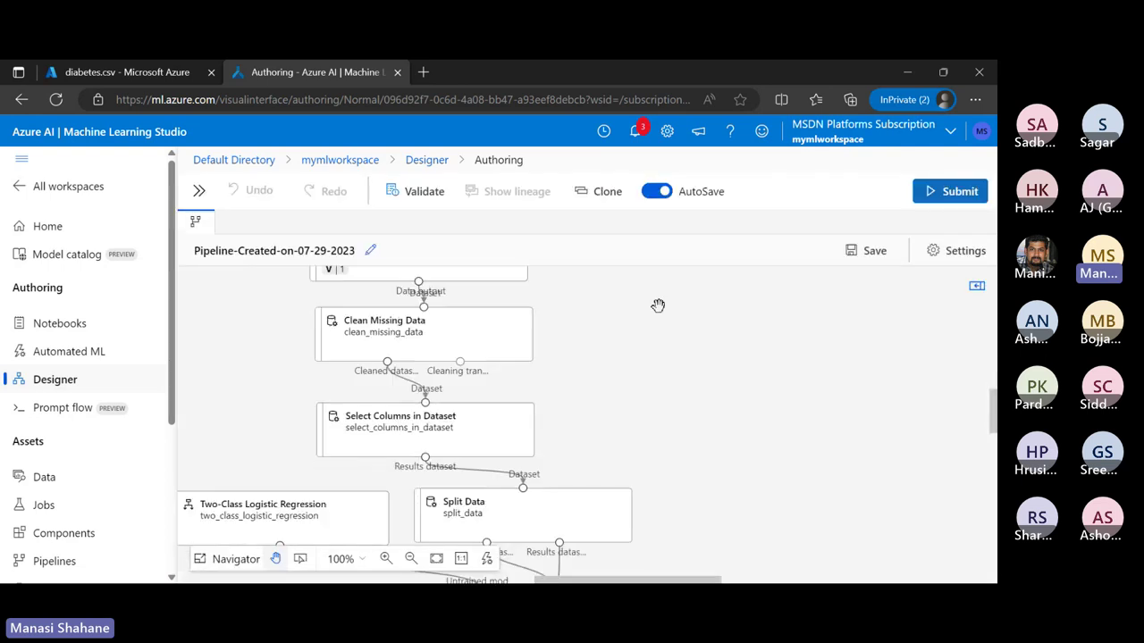
scroll(69, 497, down, 2)
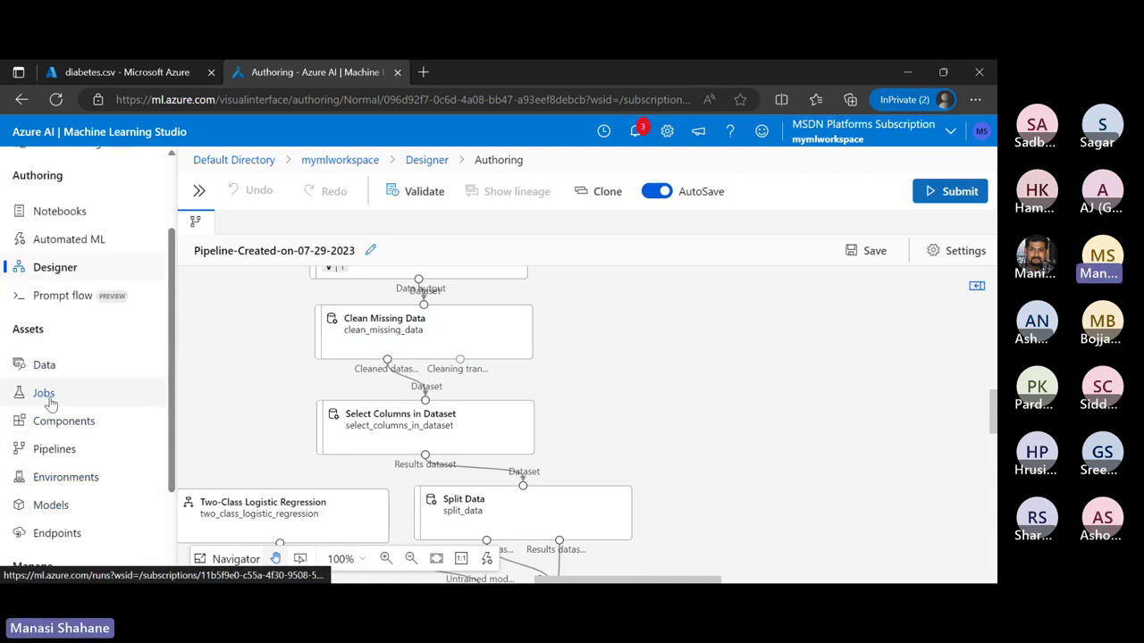
- Recheck the job list and charts of diabetes-experiment, and return to the workspace home page
click(50, 399)
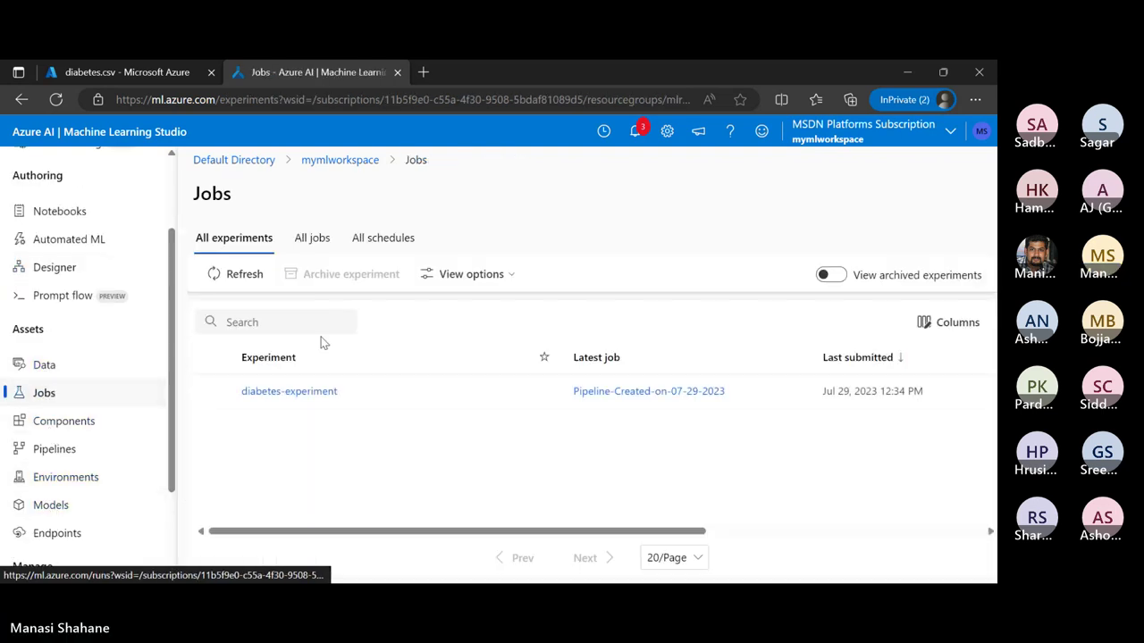
click(297, 393)
scroll(298, 396, down, 1)
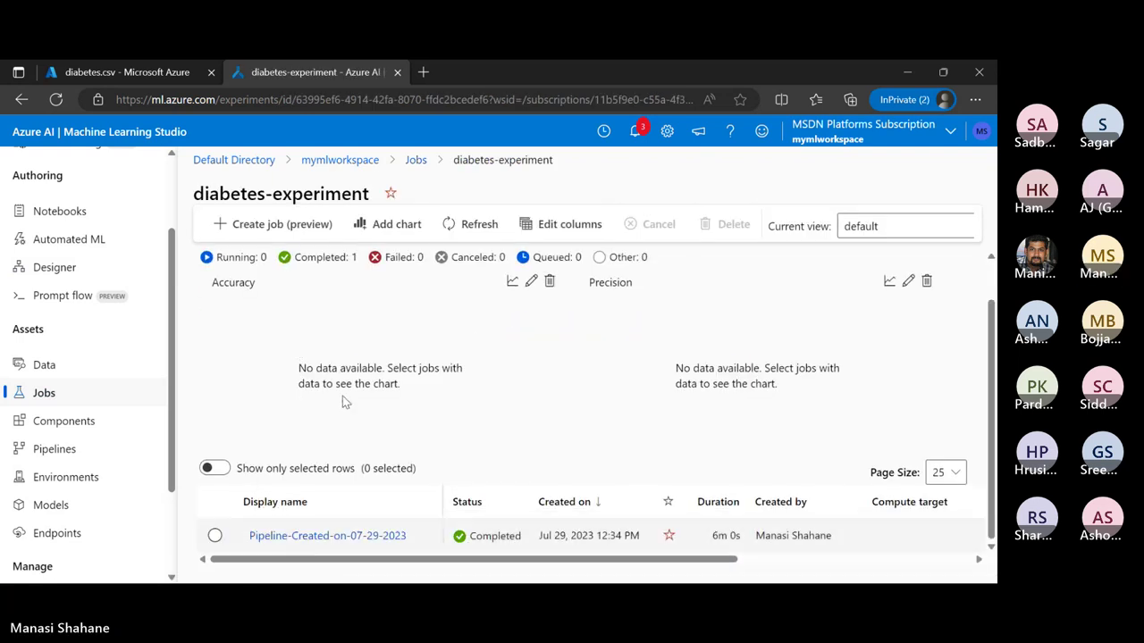
scroll(347, 389, up, 1)
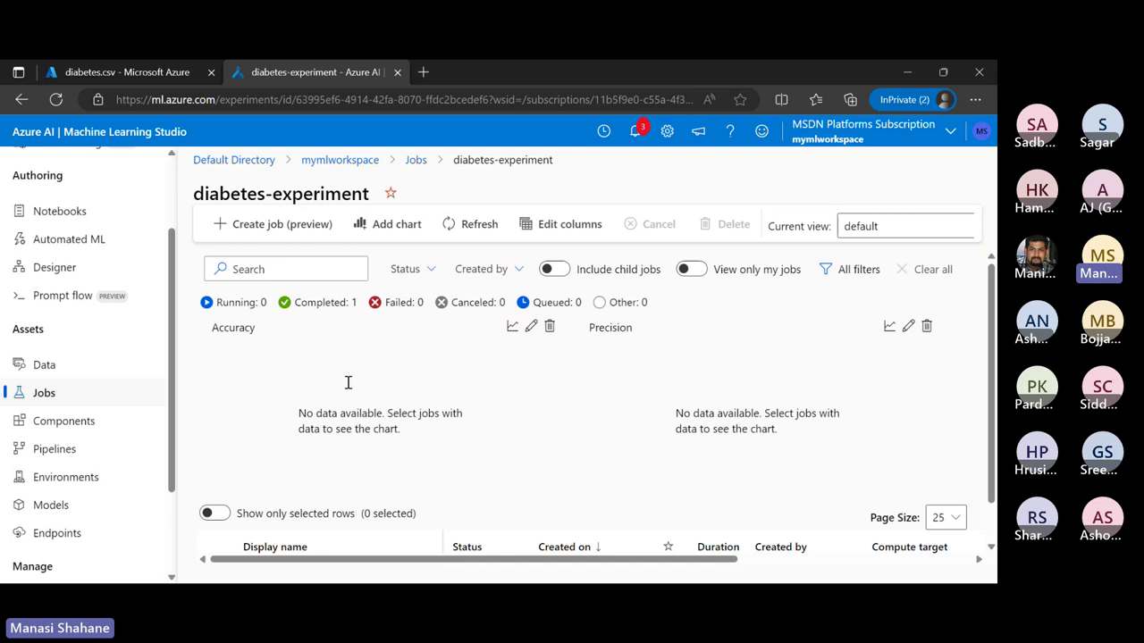
scroll(36, 222, up, 2)
click(47, 225)
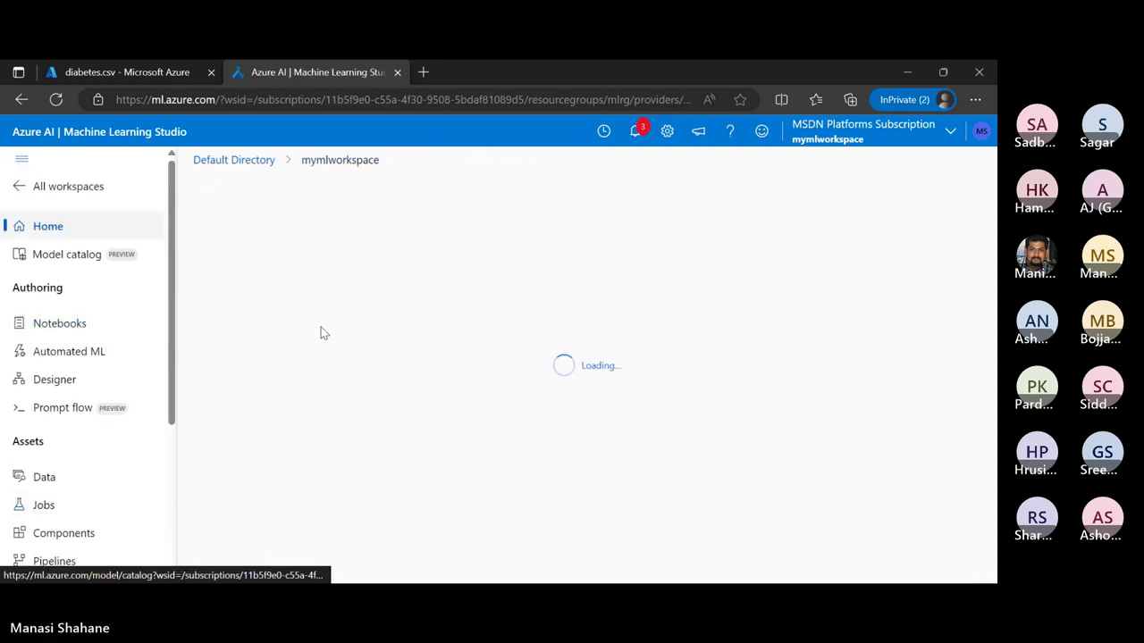
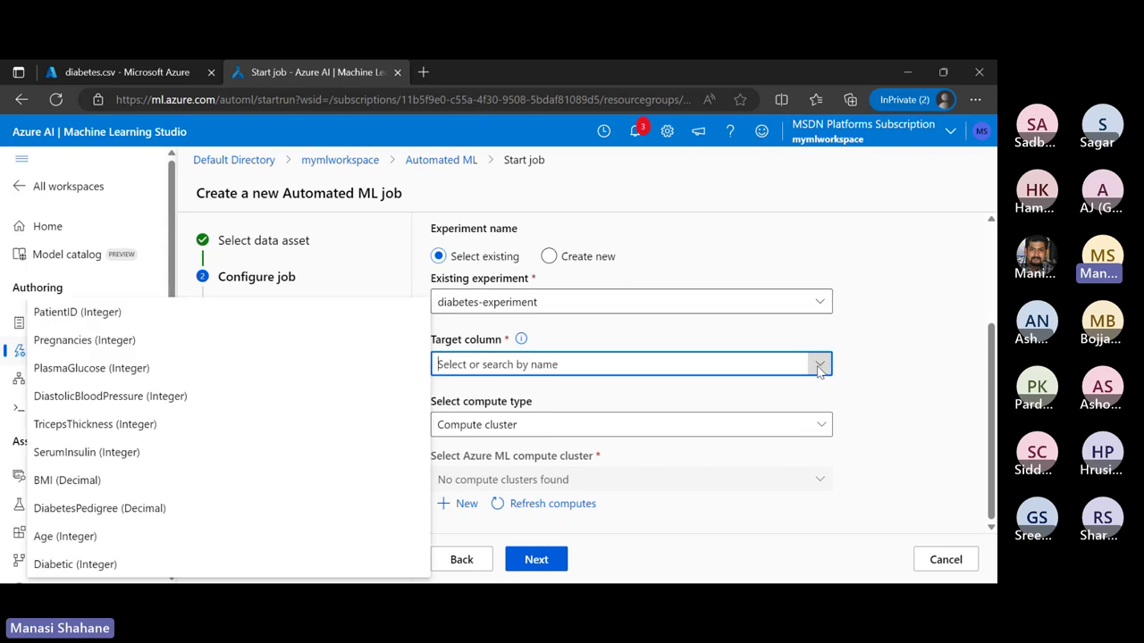
- Configure the Automated ML job with target column Diabetic and compute instance myfirstcomputeinstance29, and continue to the task settings
click(110, 565)
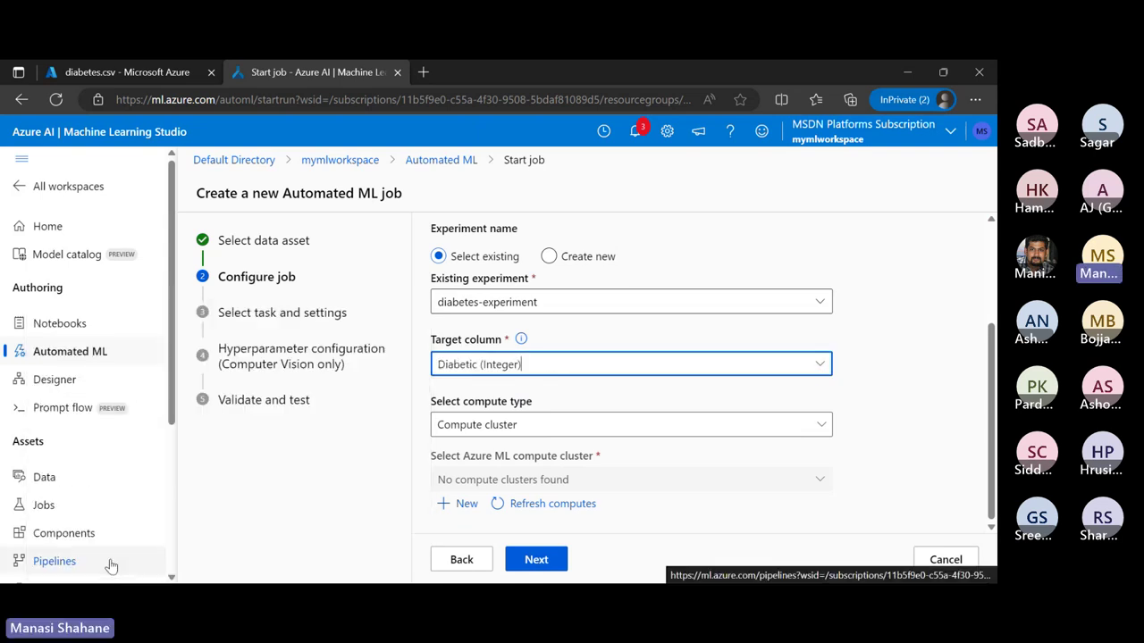
click(823, 433)
click(563, 479)
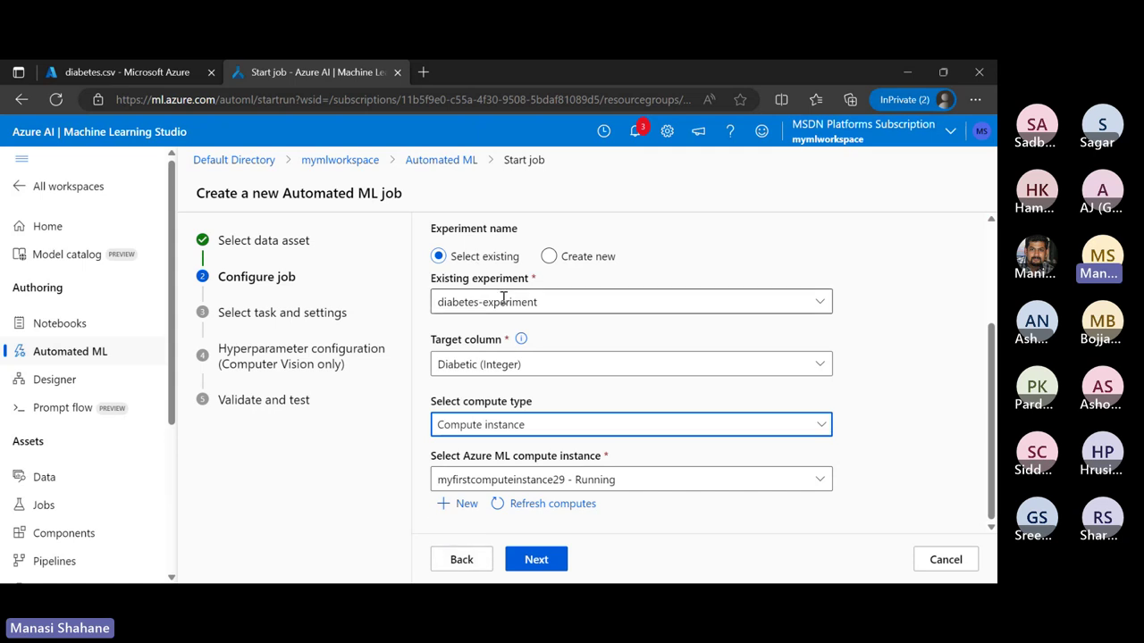
scroll(503, 298, up, 1)
scroll(503, 299, up, 1)
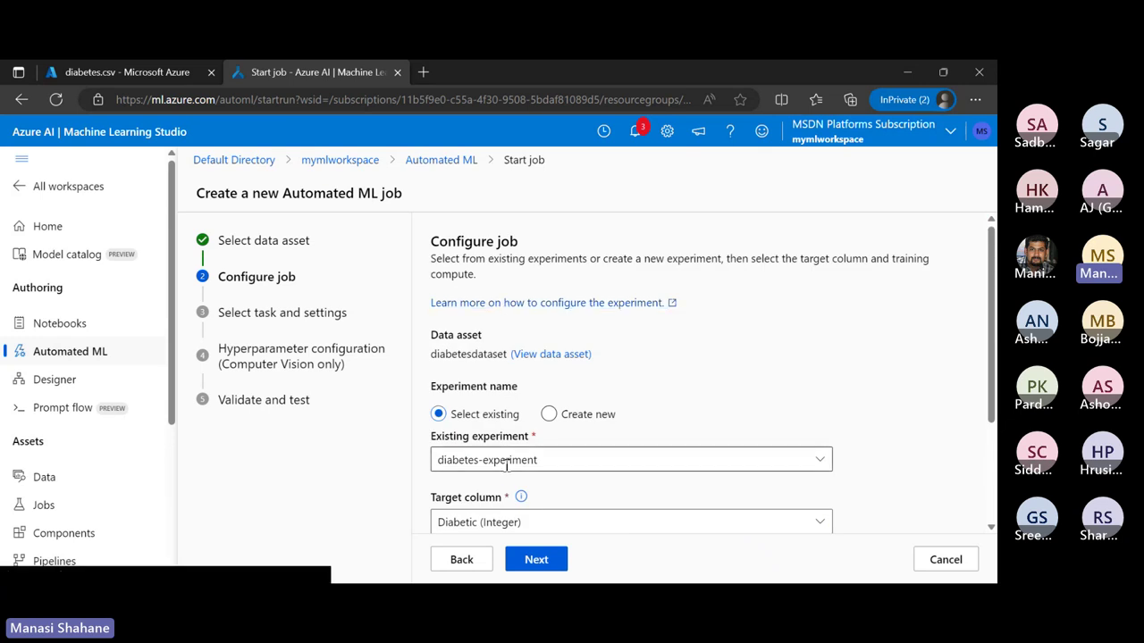
scroll(507, 466, down, 2)
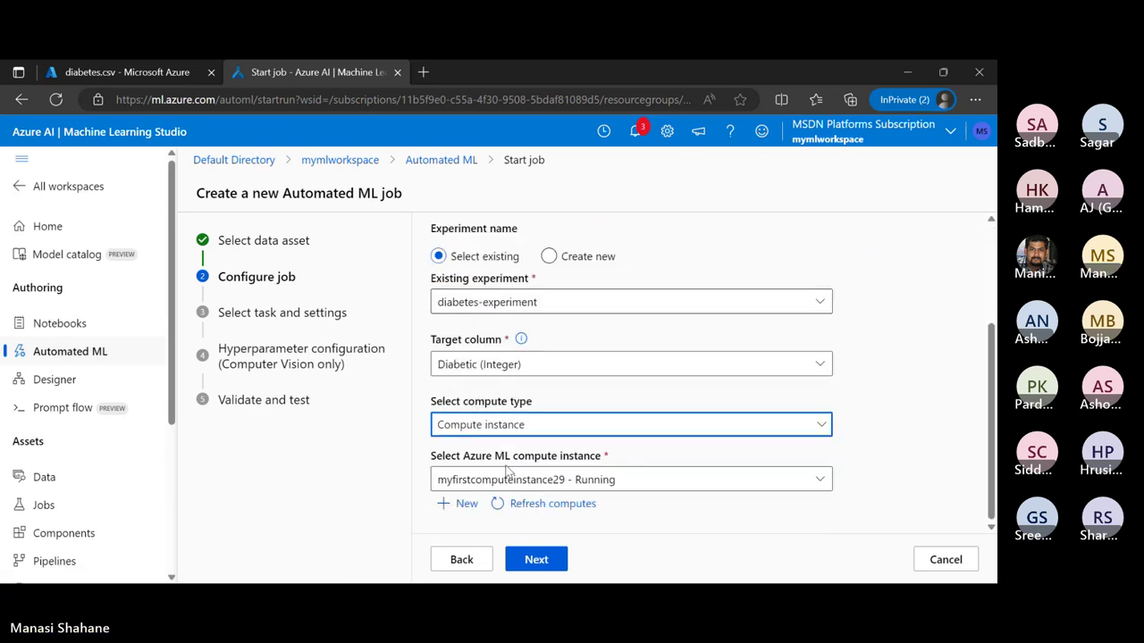
click(536, 559)
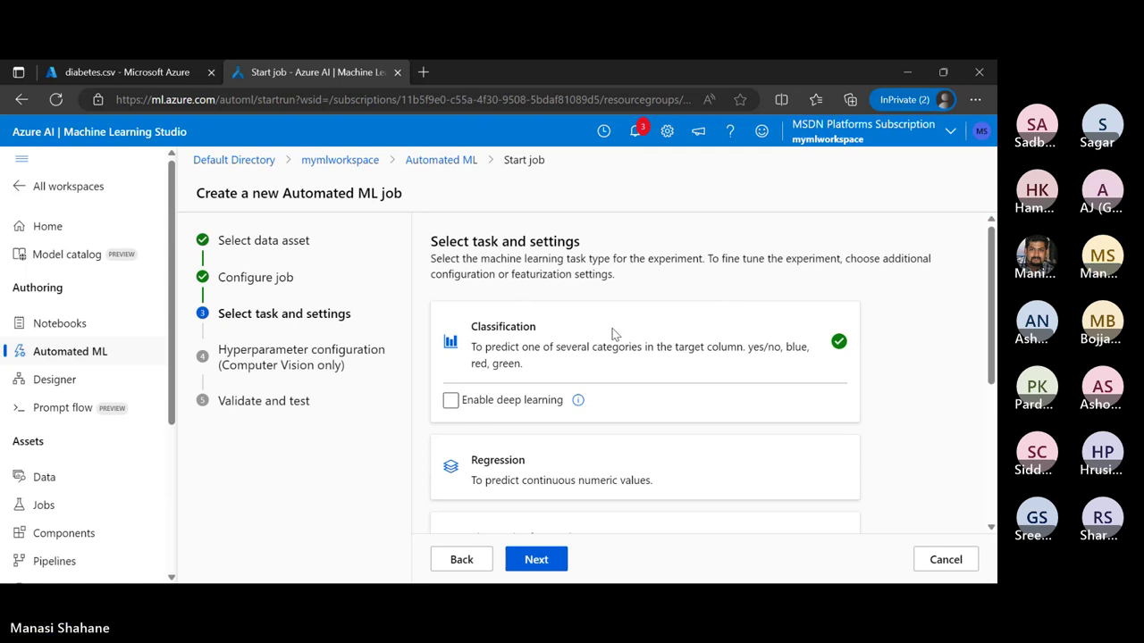
- Open the additional configuration settings of the classification task and choose AUC weighted as the primary metric
scroll(752, 372, down, 3)
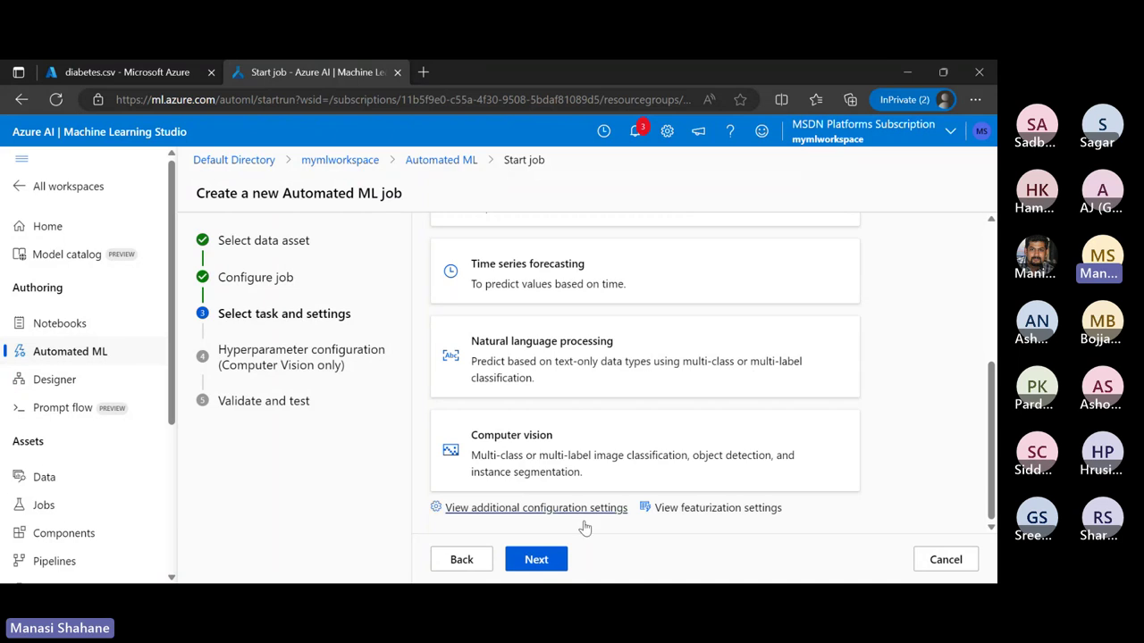
click(525, 507)
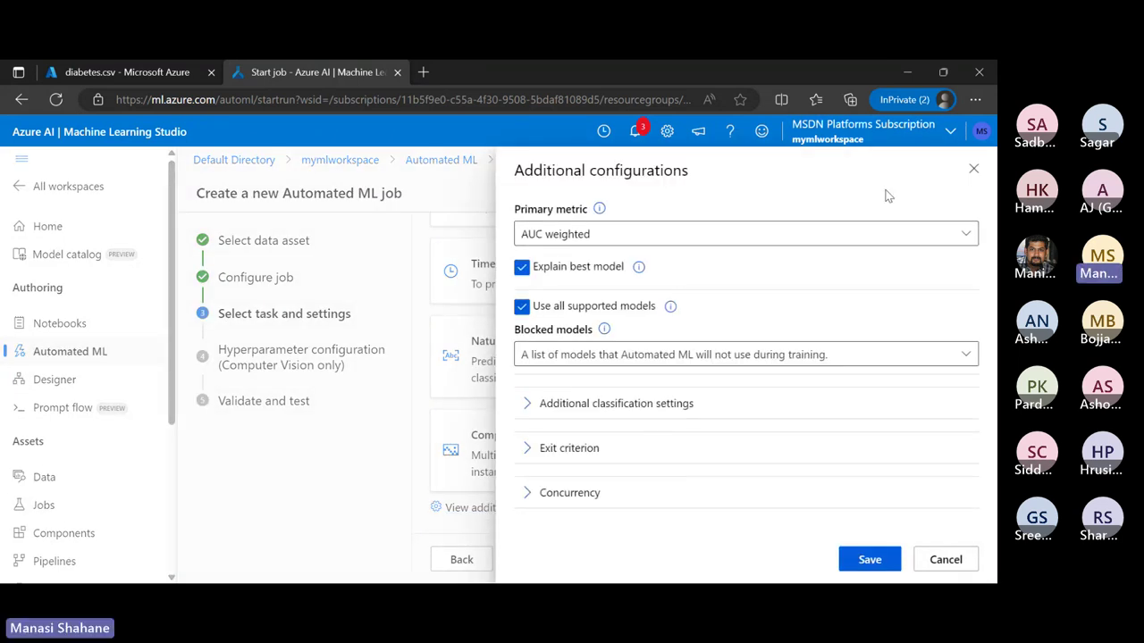
click(964, 236)
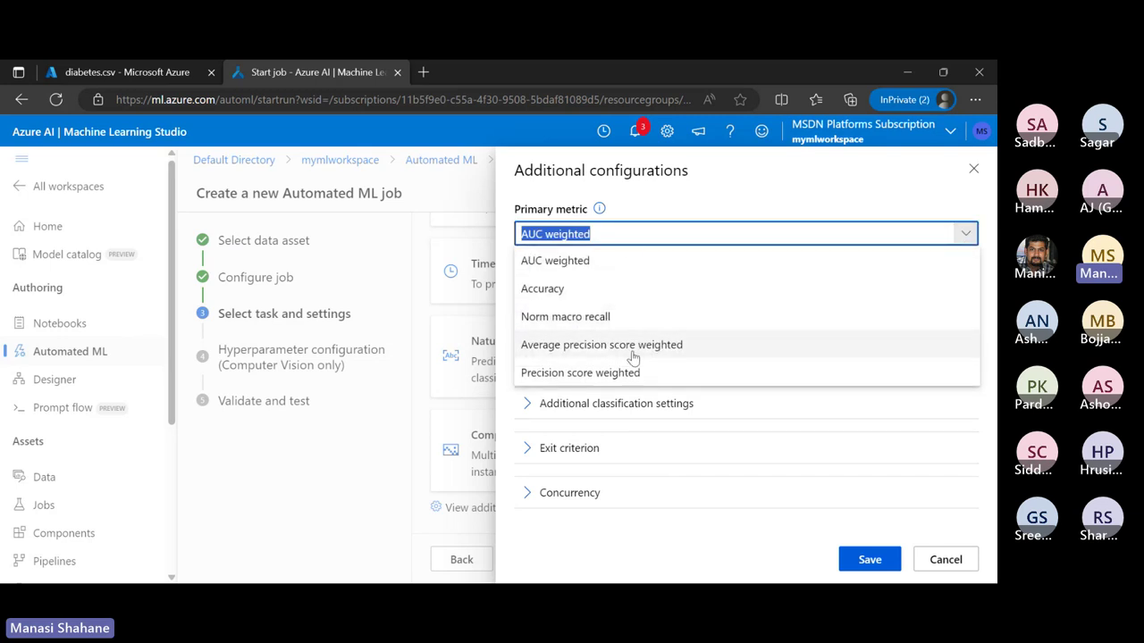
click(579, 265)
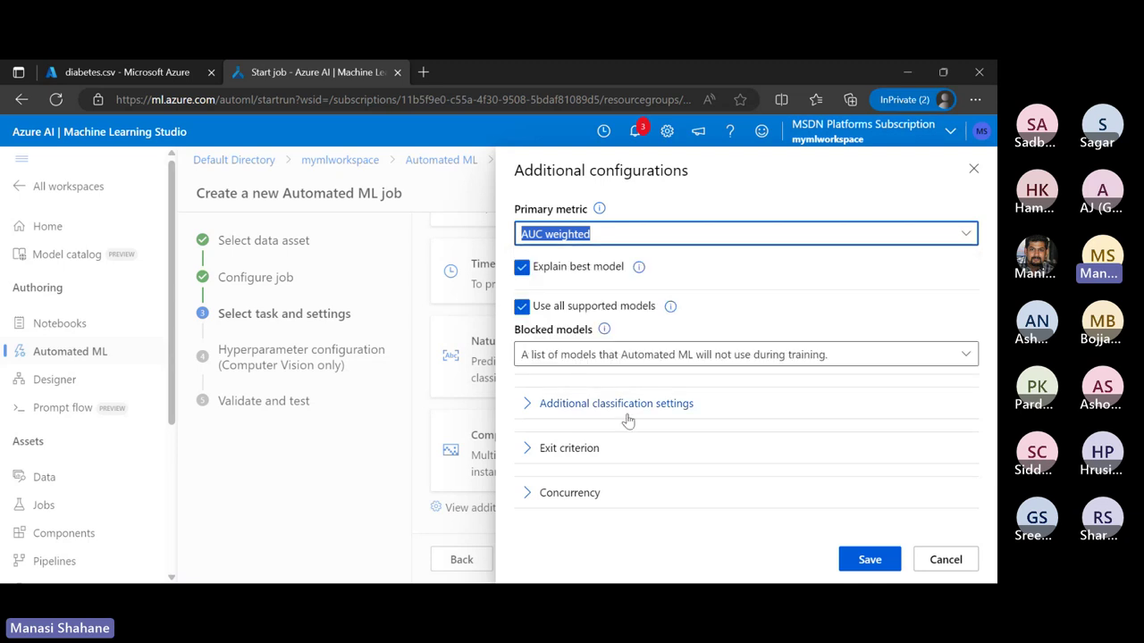
- Block the LogisticRegression, DecisionTree, RandomForest and XGBoostClassifier models from Automated ML training
click(966, 355)
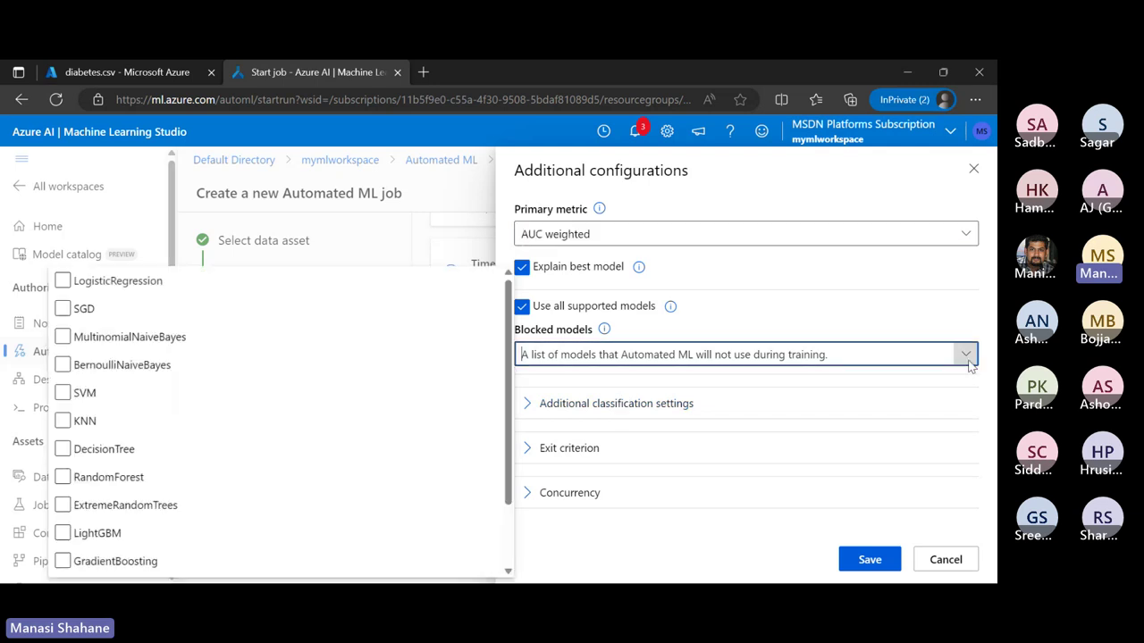
click(355, 374)
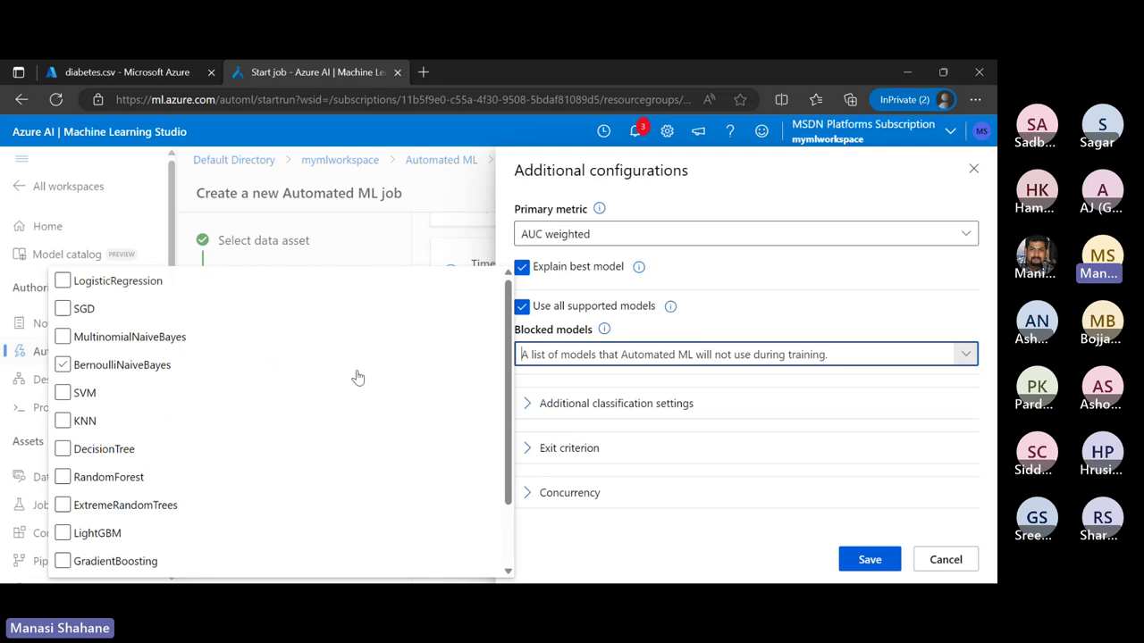
click(73, 282)
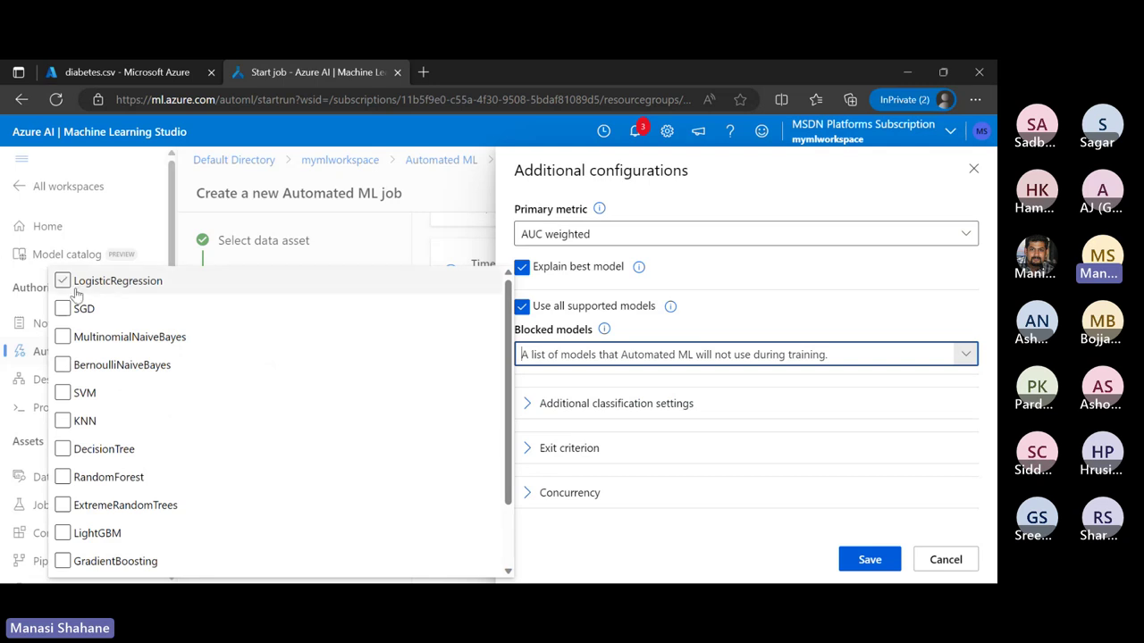
click(76, 290)
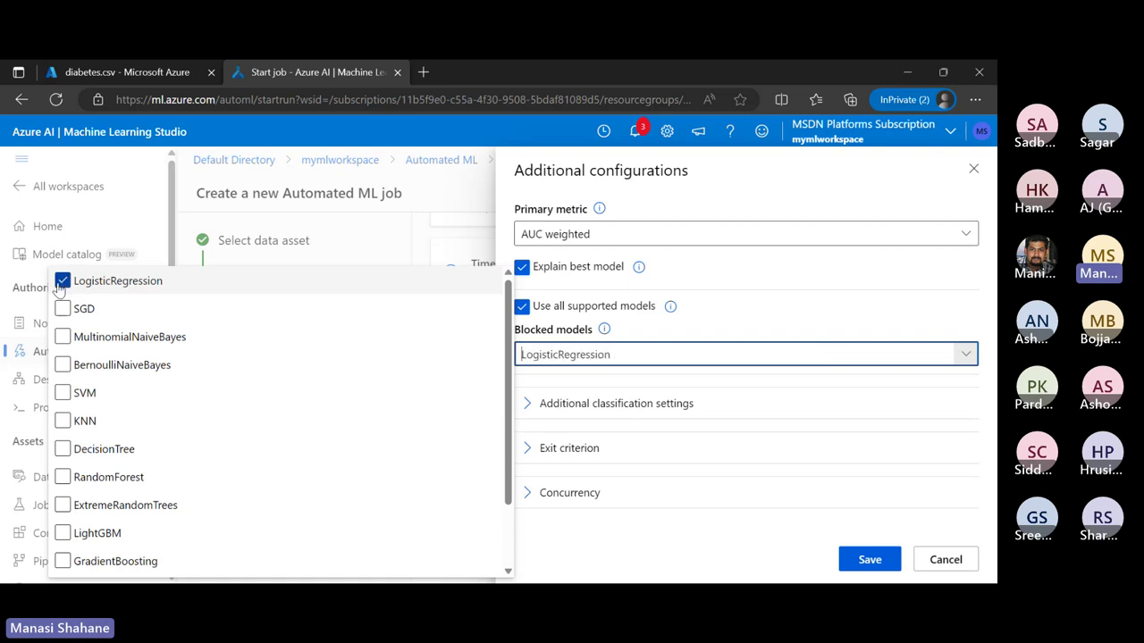
click(62, 451)
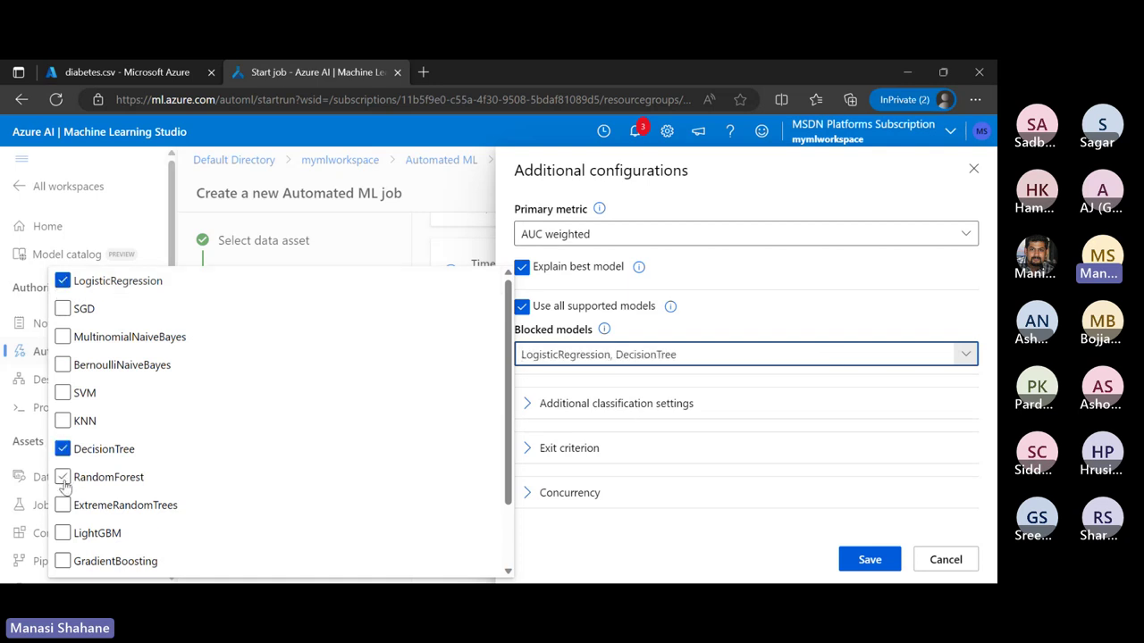
click(63, 478)
scroll(63, 529, down, 2)
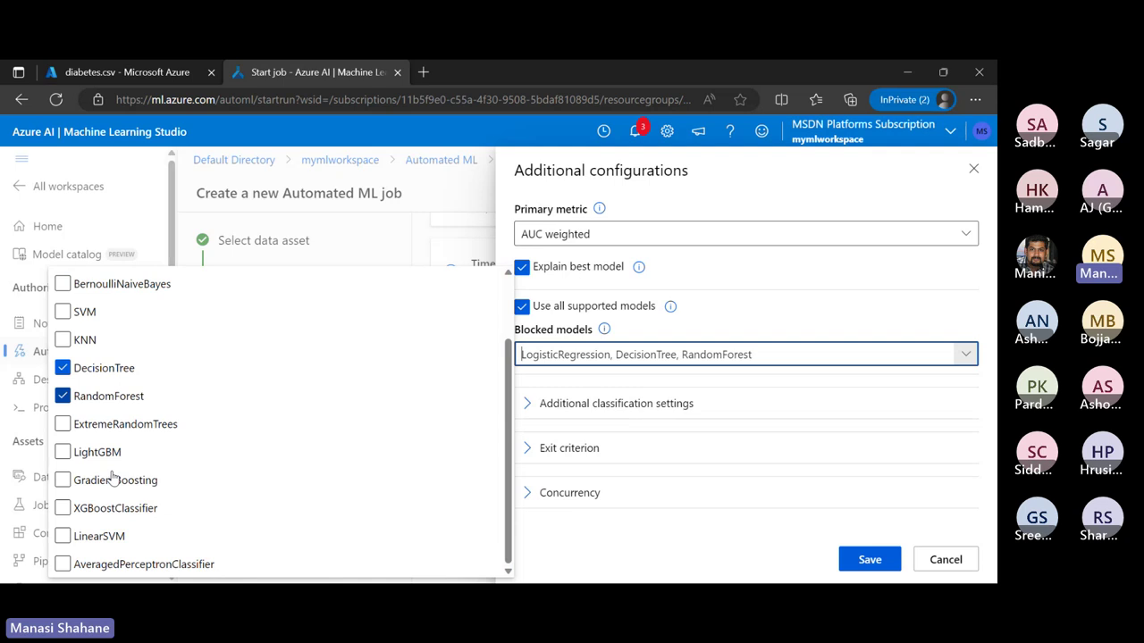
click(61, 509)
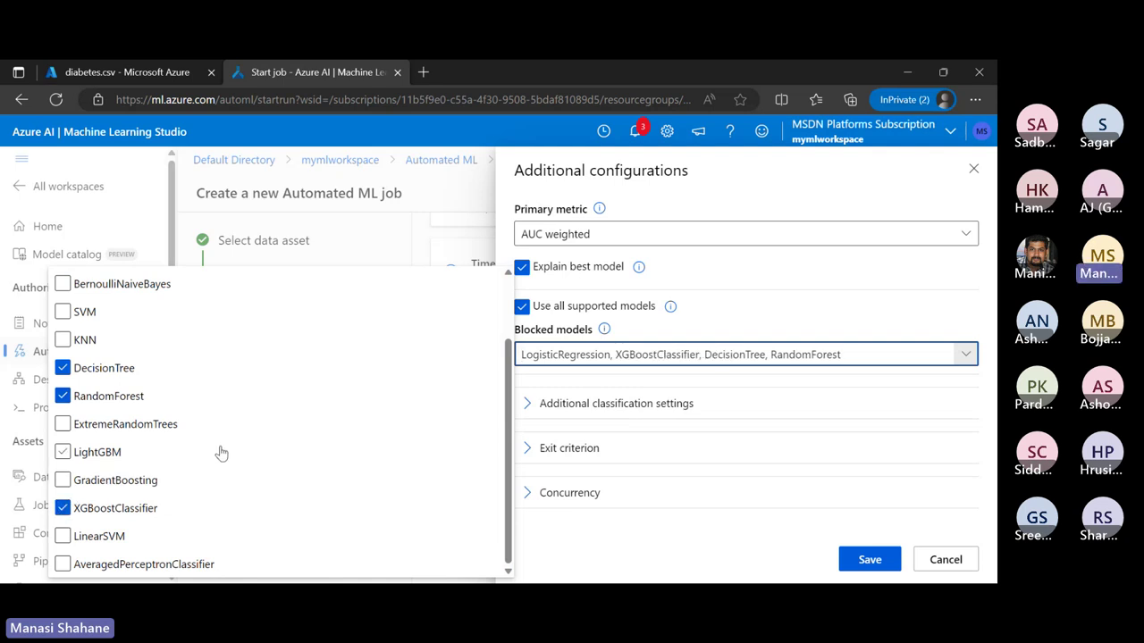
scroll(221, 454, up, 2)
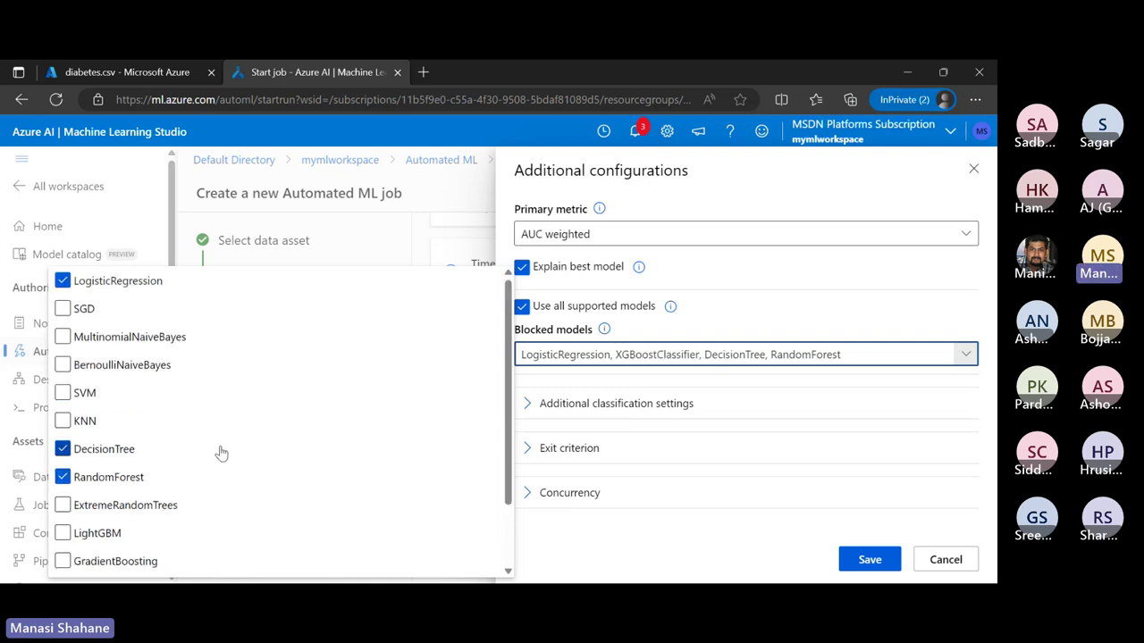
click(562, 528)
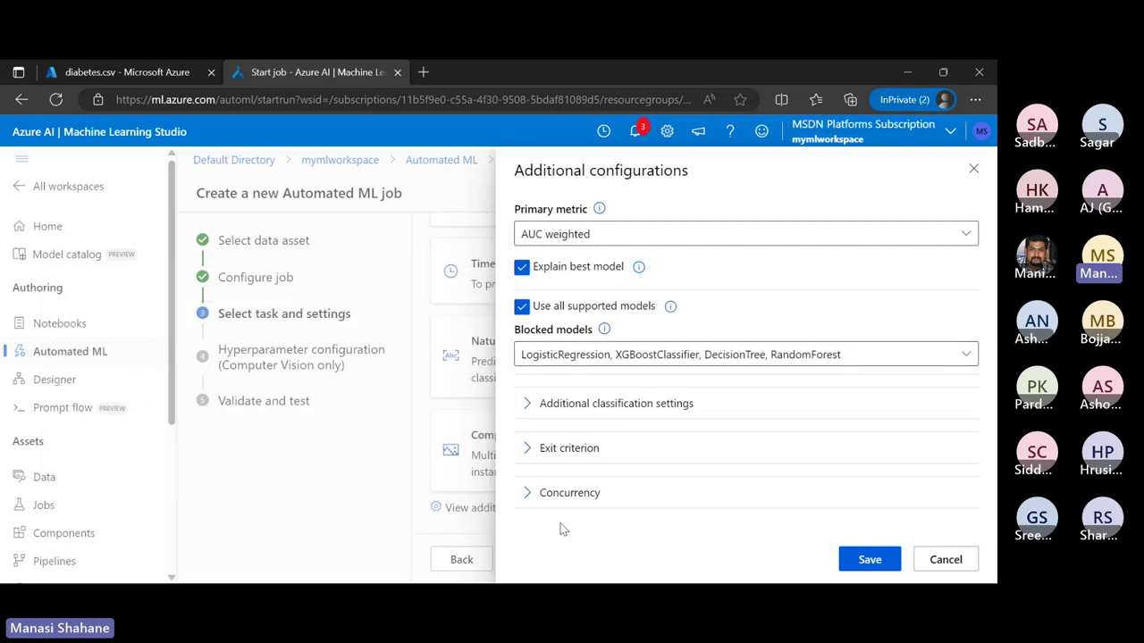
- Check the additional classification settings and the exit criterion, and save the additional configurations
click(598, 403)
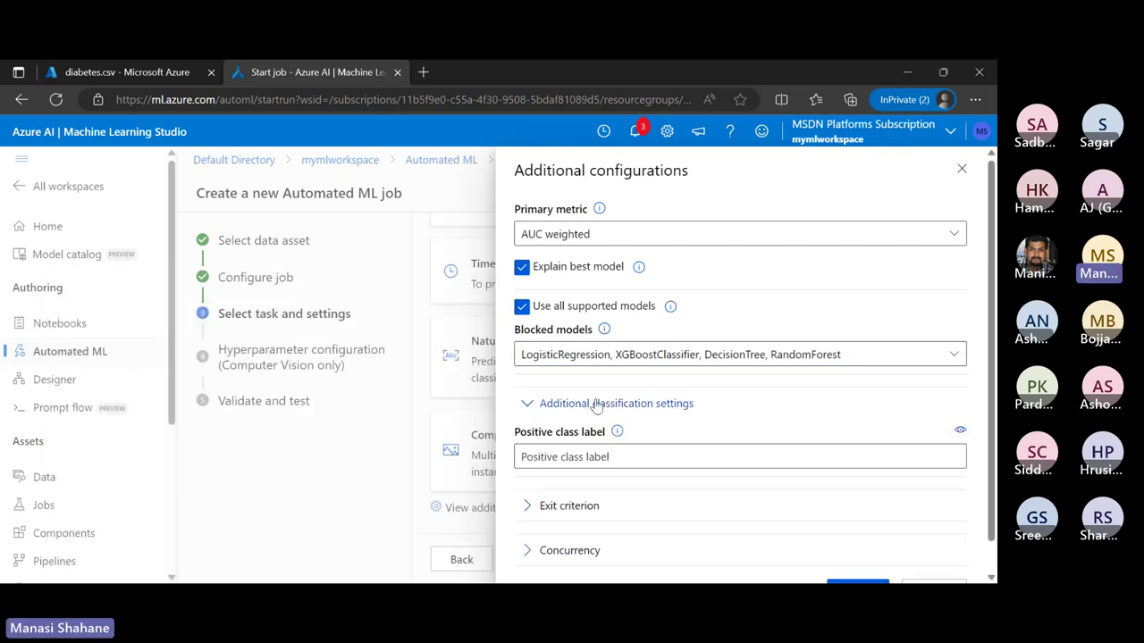
click(605, 370)
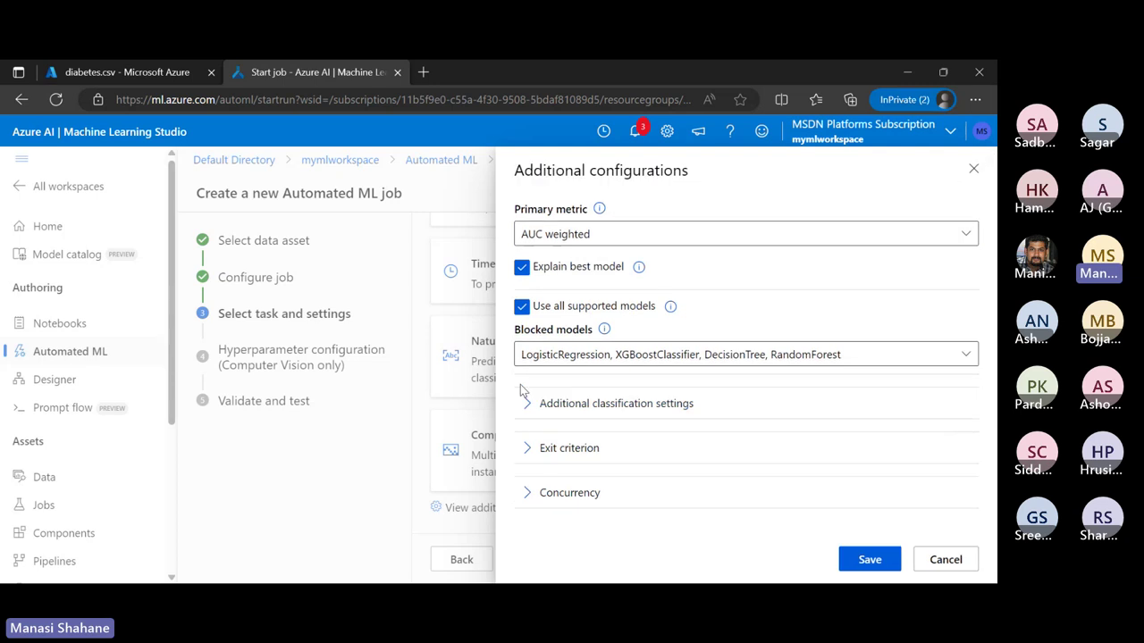
click(592, 454)
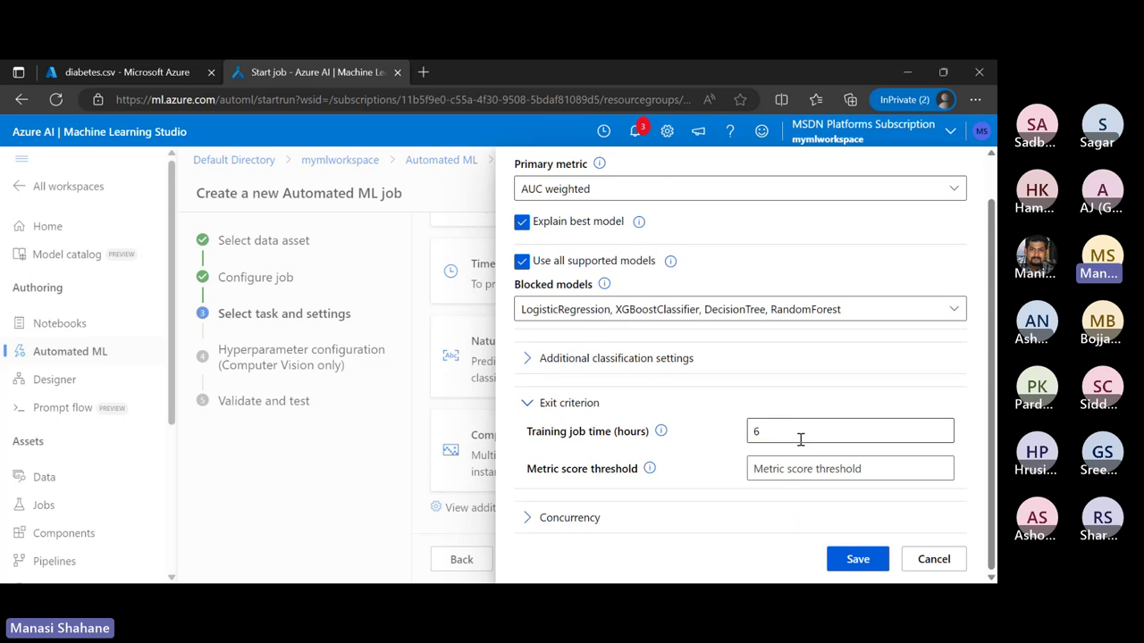
click(526, 403)
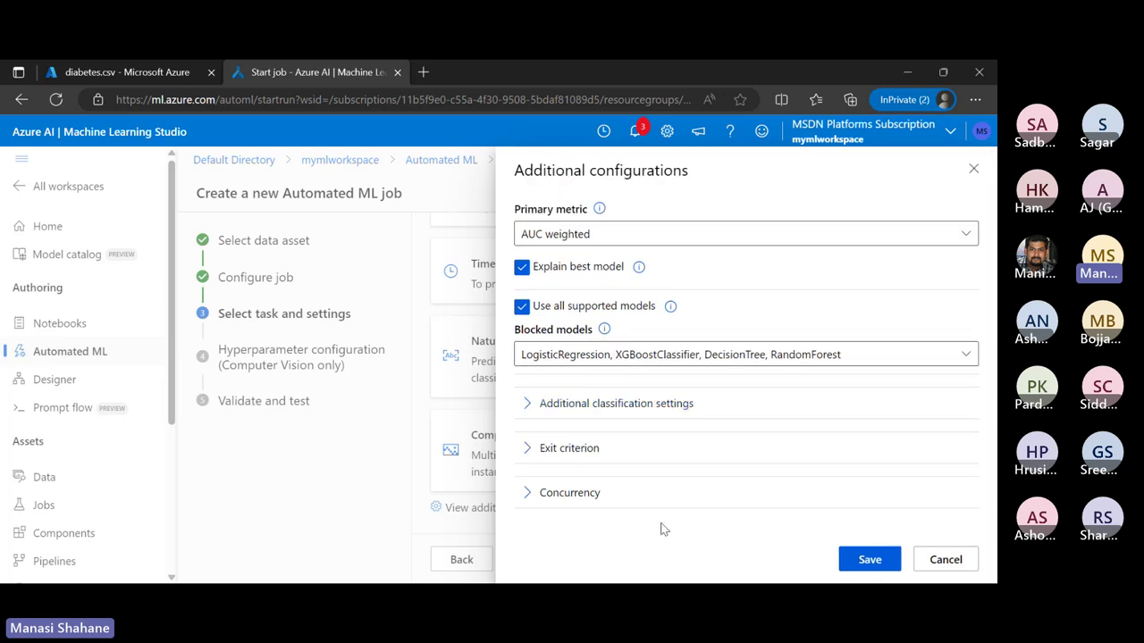
click(867, 559)
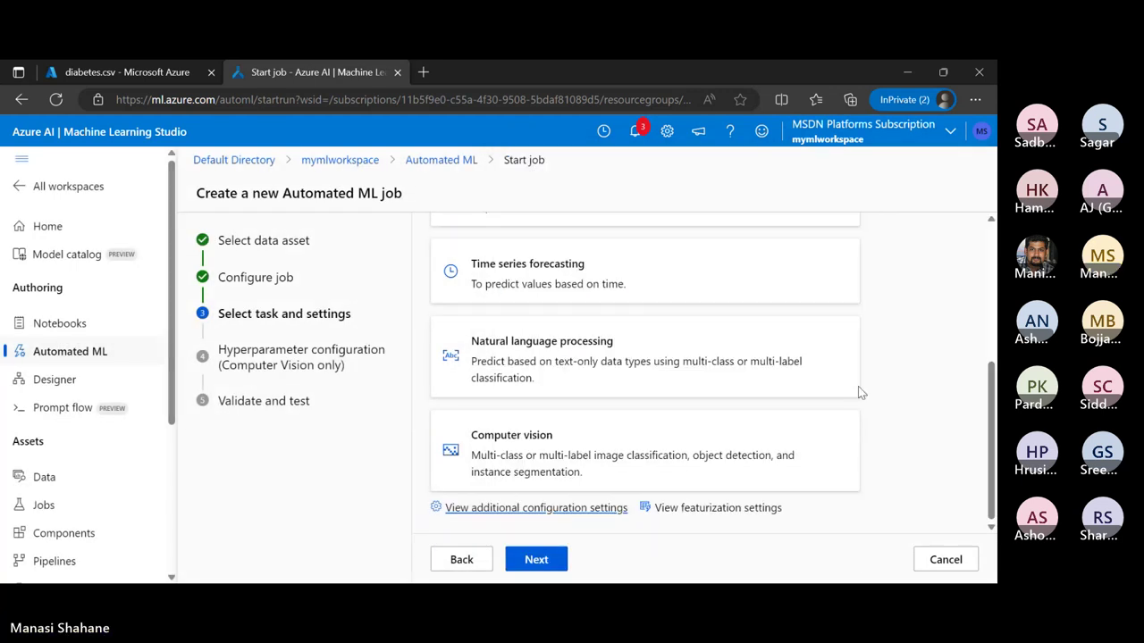
- Look over the validation types and submit the Automated ML job with Auto validation and no test data asset
click(538, 559)
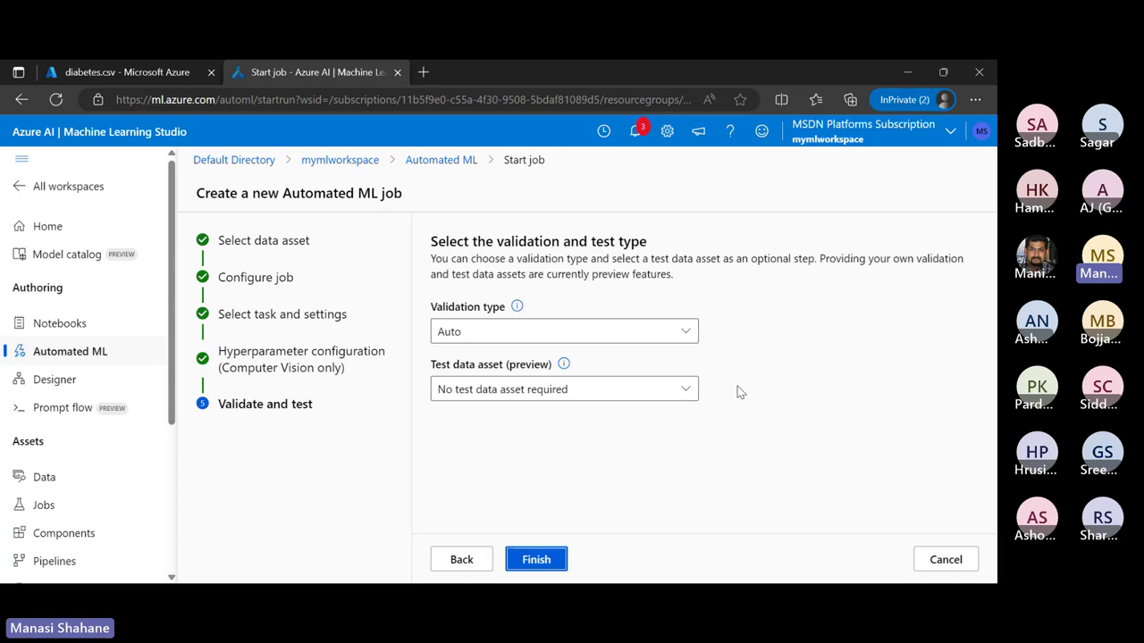
click(687, 333)
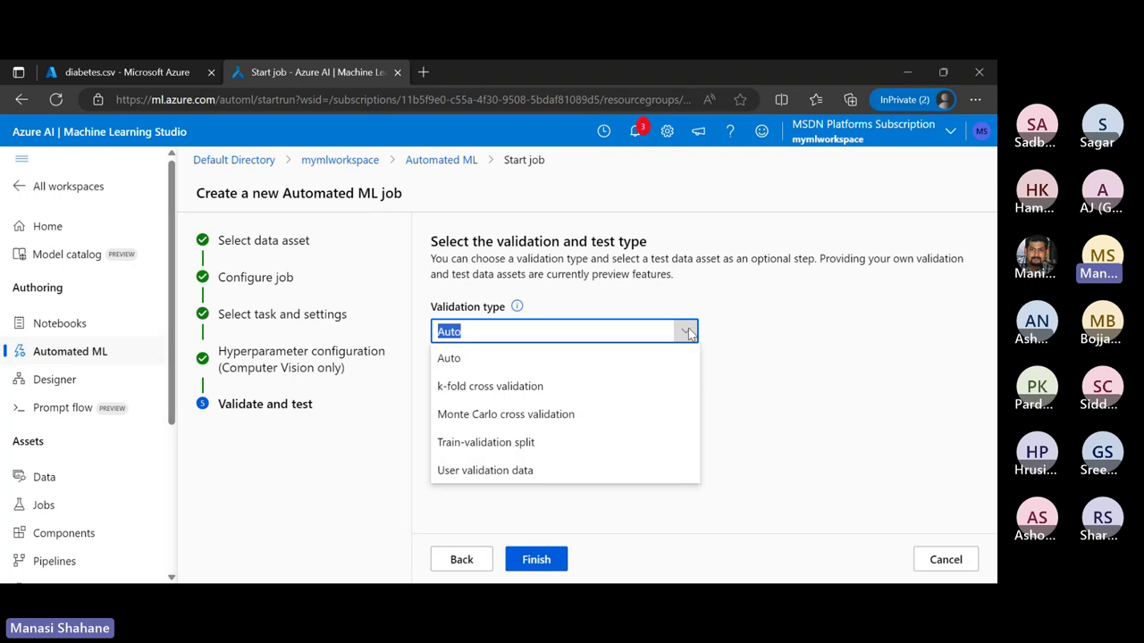
click(760, 410)
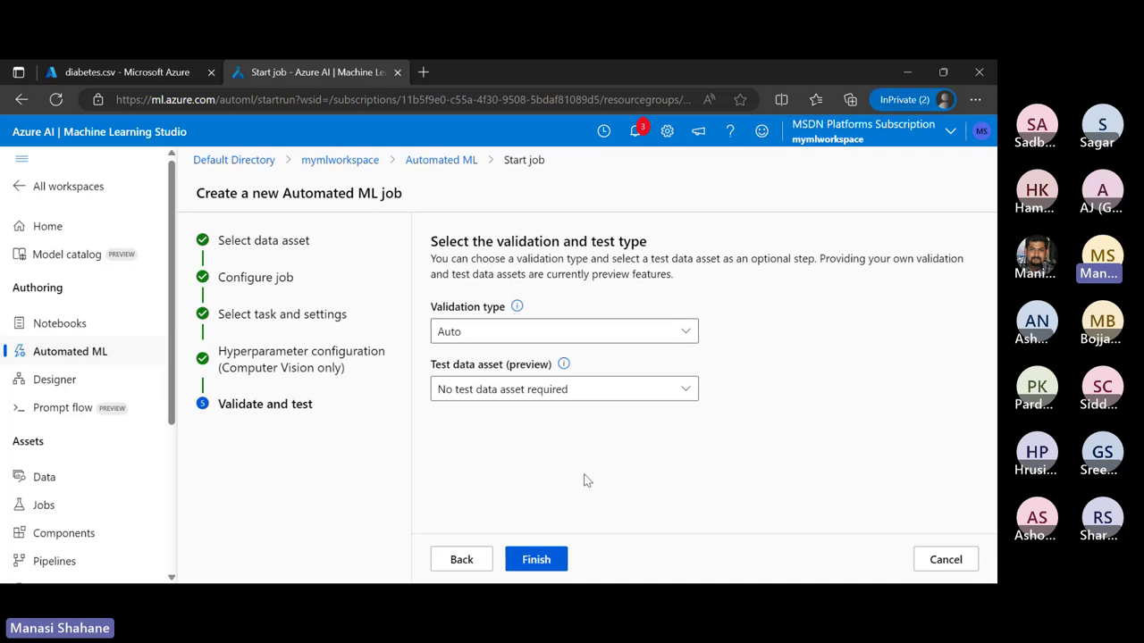
click(537, 561)
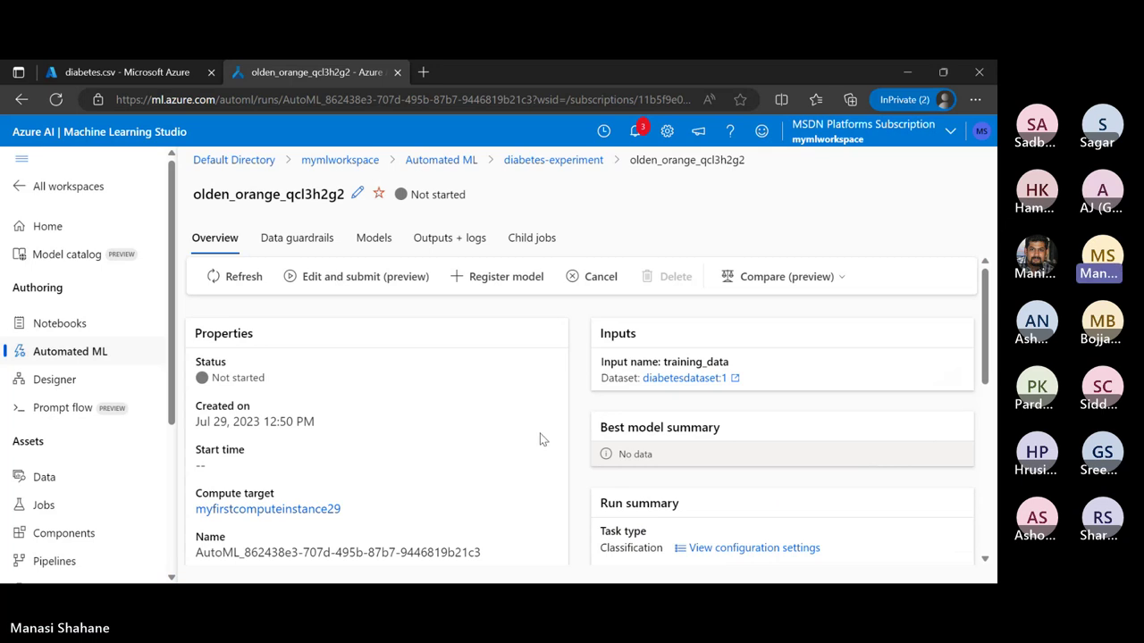
- Refresh the submitted Automated ML job's status and look over its properties and run summary
scroll(539, 438, down, 5)
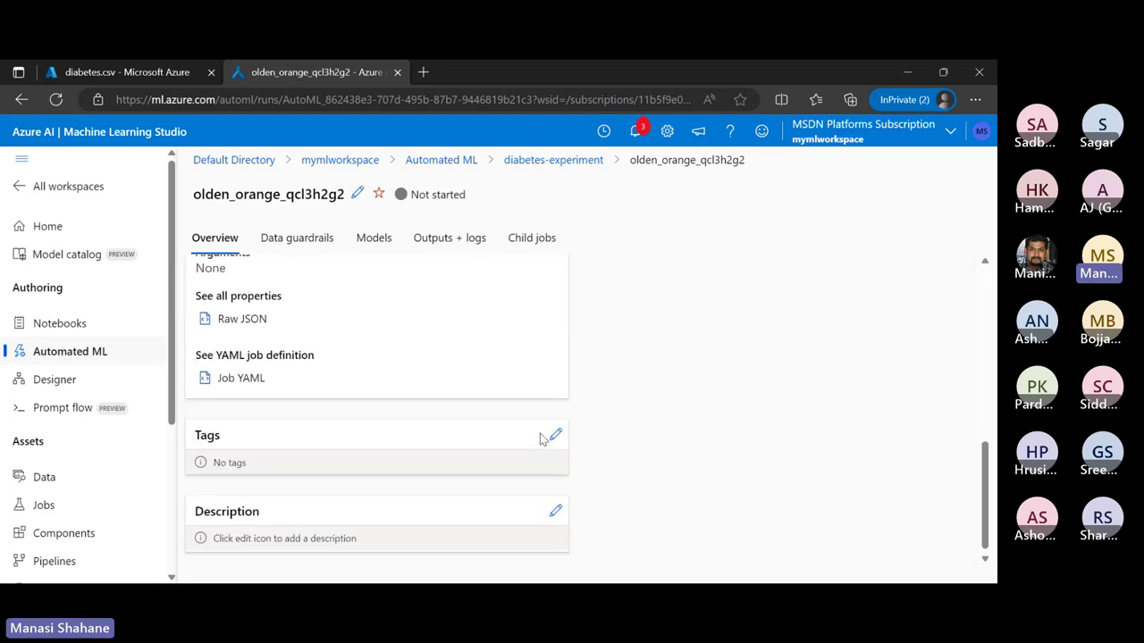
scroll(539, 438, up, 3)
scroll(539, 439, up, 3)
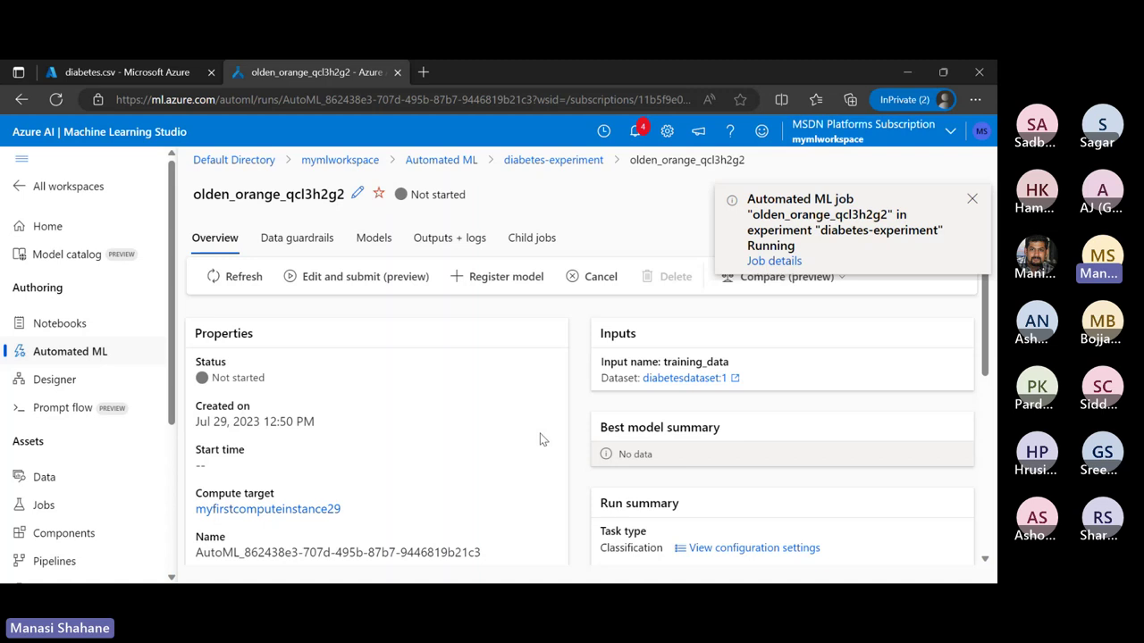
click(249, 277)
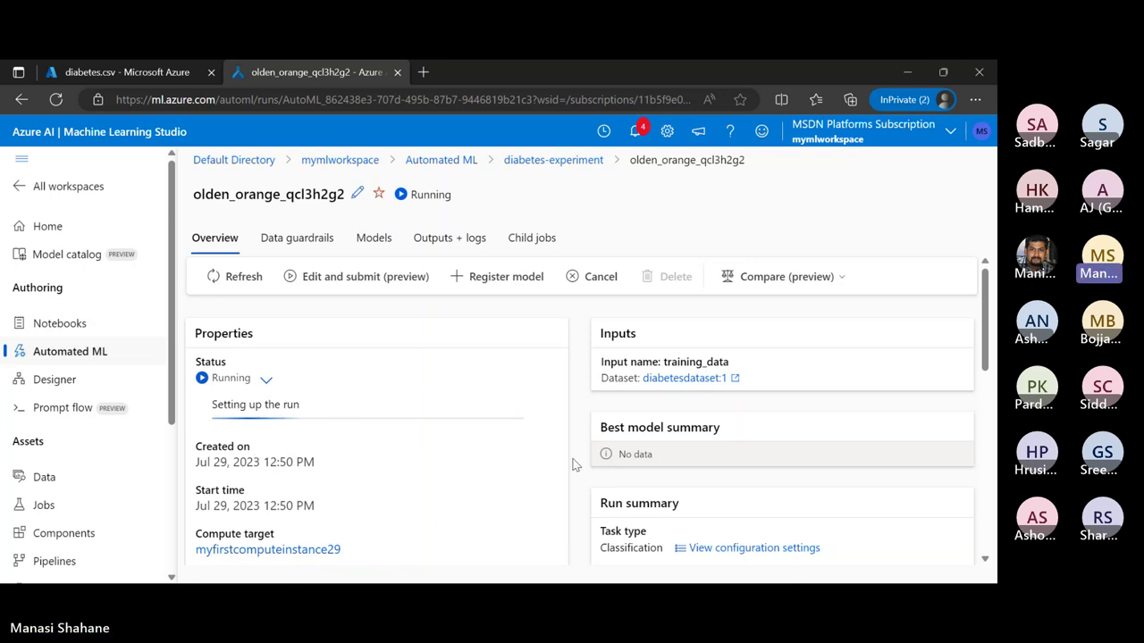
scroll(575, 465, down, 2)
scroll(575, 465, down, 2)
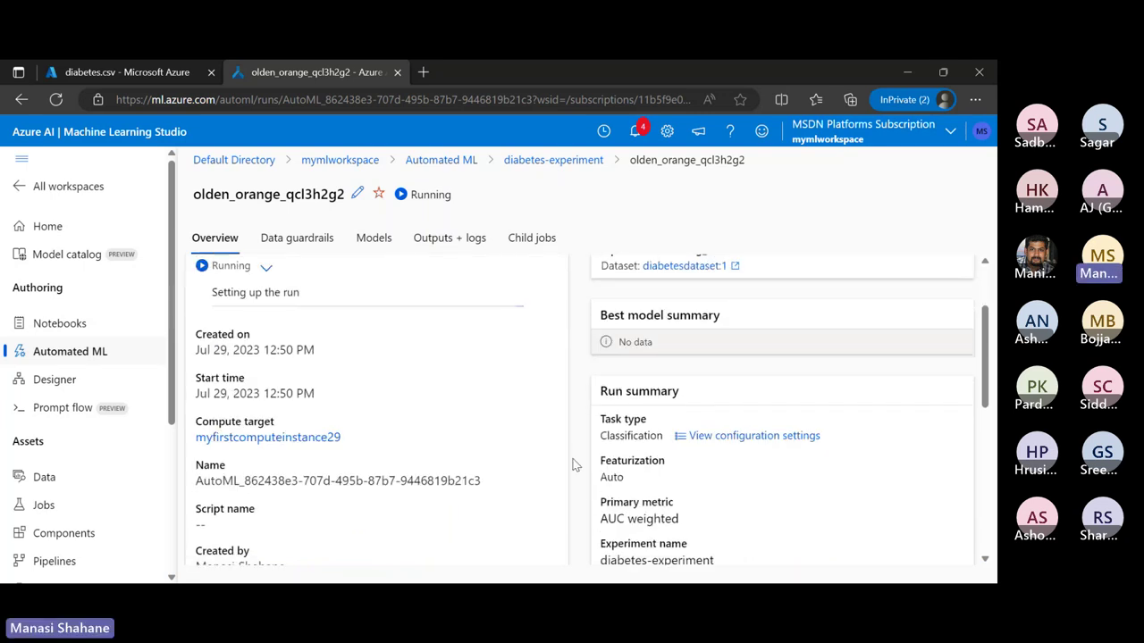
scroll(576, 478, up, 3)
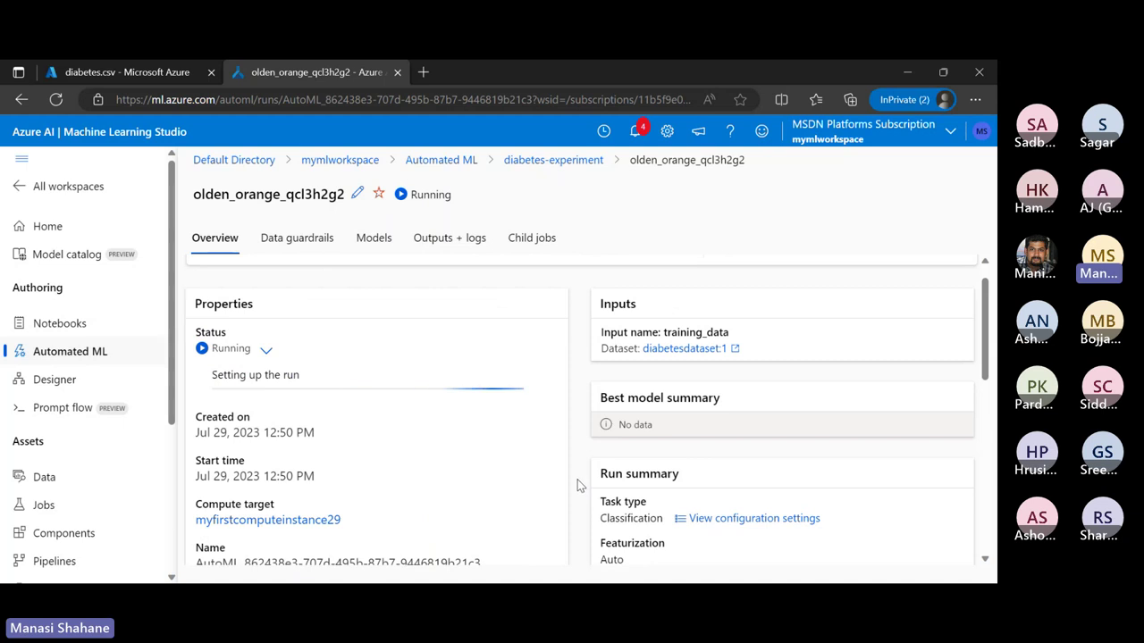